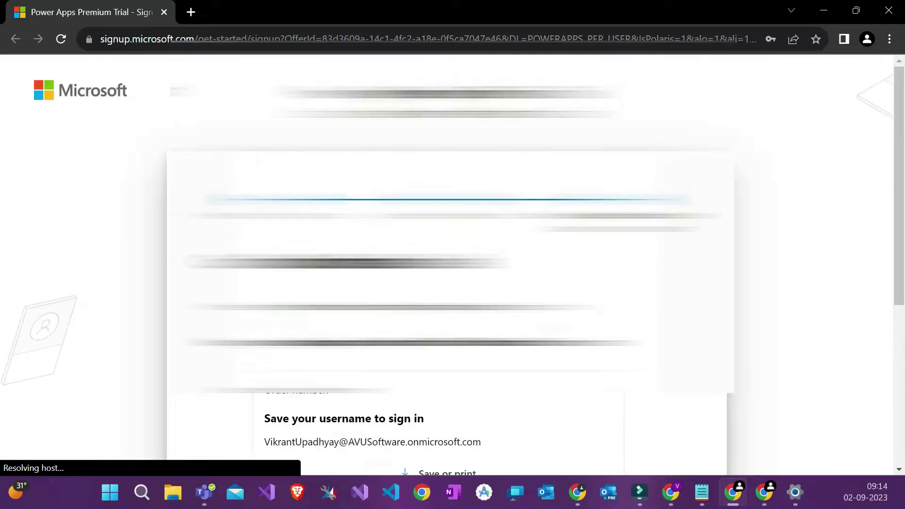
Step: Start using the Power Apps Premium Trial from the signup confirmation page, then return to it
{"action": "scroll", "coordinate": [453, 264], "scroll_direction": "down", "scroll_amount": 4}
{"action": "scroll", "coordinate": [453, 264], "scroll_direction": "down", "scroll_amount": 3}
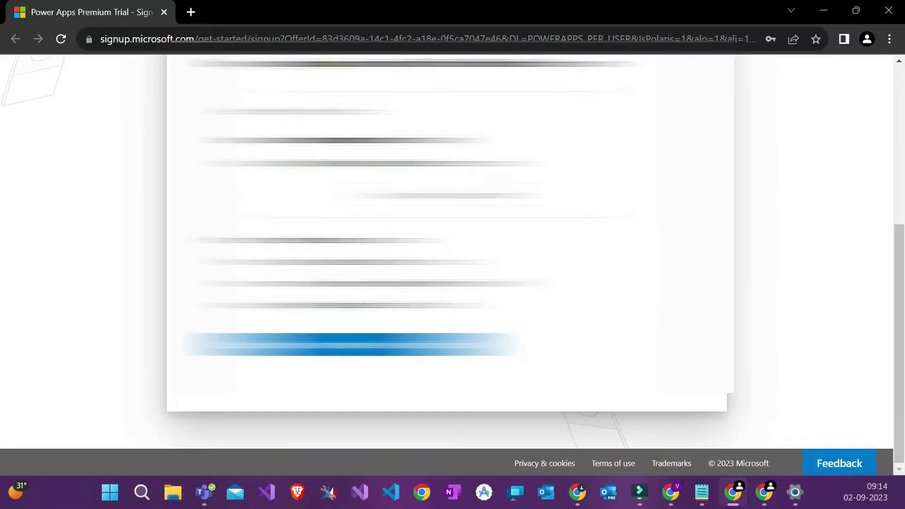
{"action": "scroll", "coordinate": [453, 264], "scroll_direction": "up", "scroll_amount": 3}
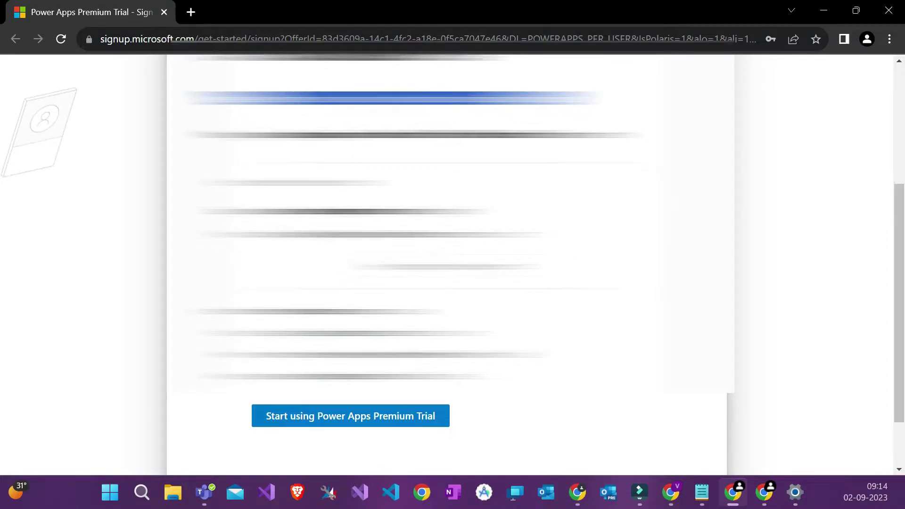
{"action": "scroll", "coordinate": [453, 264], "scroll_direction": "down", "scroll_amount": 2}
{"action": "scroll", "coordinate": [452, 264], "scroll_direction": "up", "scroll_amount": 1}
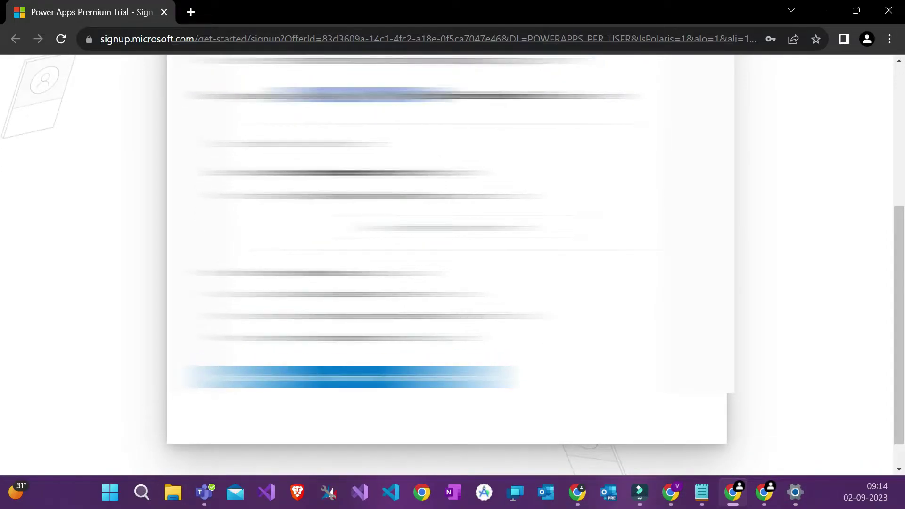
{"action": "scroll", "coordinate": [453, 264], "scroll_direction": "down", "scroll_amount": 1}
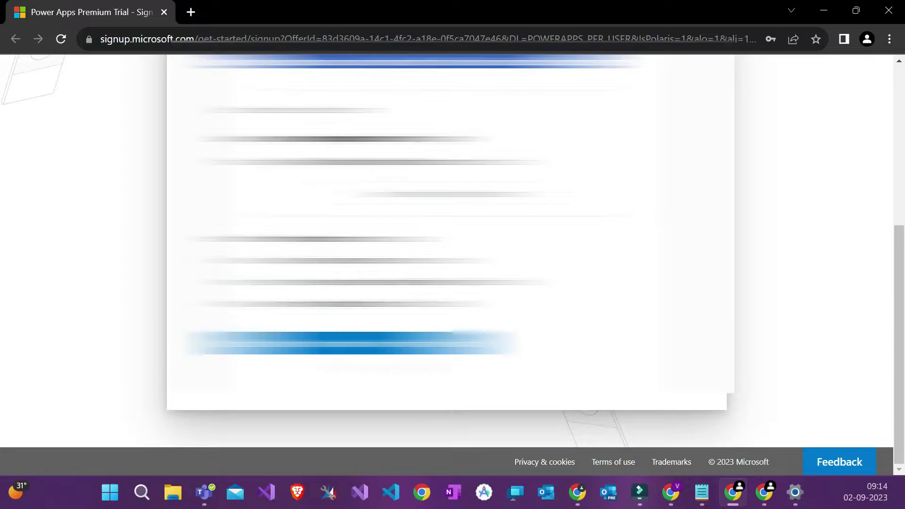
{"action": "left_click", "coordinate": [361, 344]}
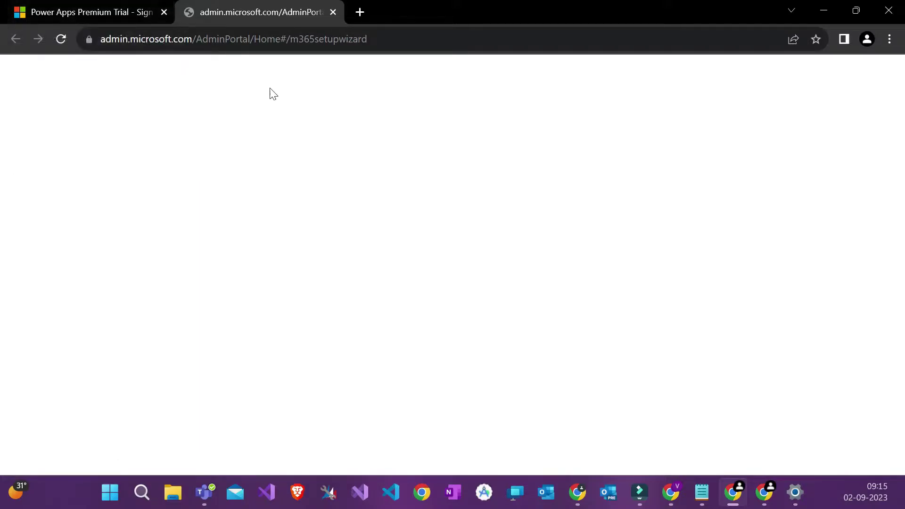
{"action": "left_click", "coordinate": [136, 11]}
Step: Open Power Apps in a new tab and confirm the Power Apps Premium licence under Active users
{"action": "scroll", "coordinate": [382, 271], "scroll_direction": "up", "scroll_amount": 2}
{"action": "left_click", "coordinate": [384, 169]}
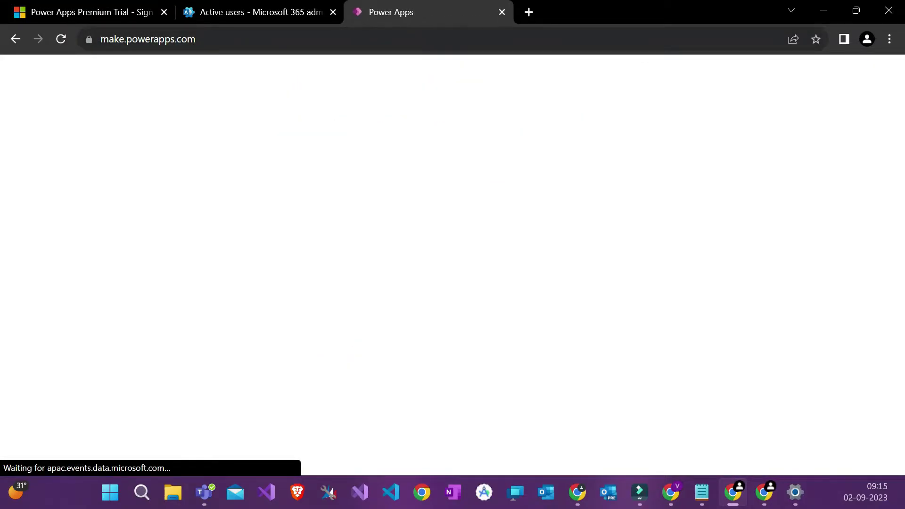
{"action": "left_click", "coordinate": [312, 6]}
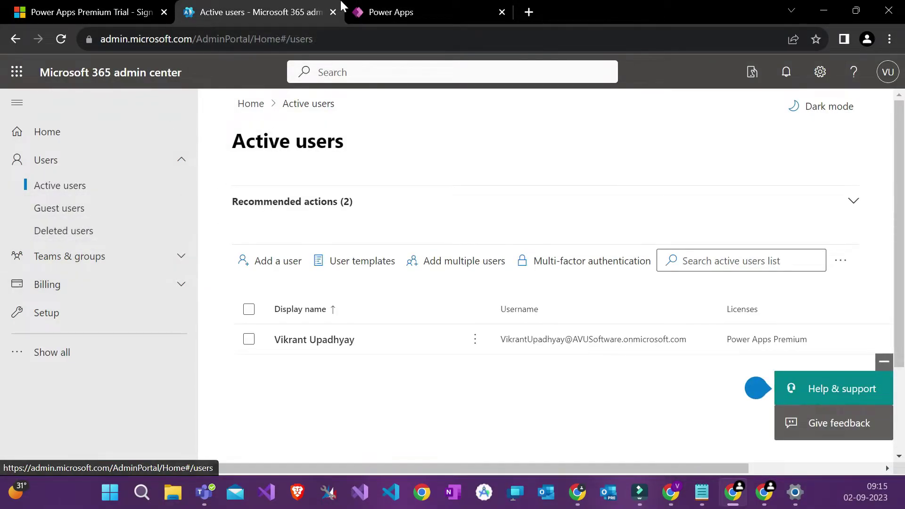
{"action": "left_click", "coordinate": [367, 6]}
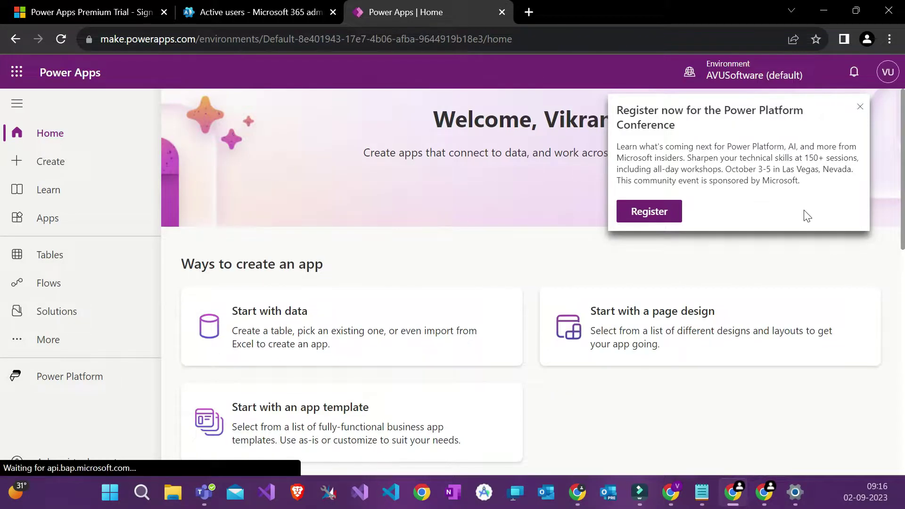
Step: Dismiss the conference registration announcement and look over the environment list and settings panel
{"action": "left_click", "coordinate": [860, 107]}
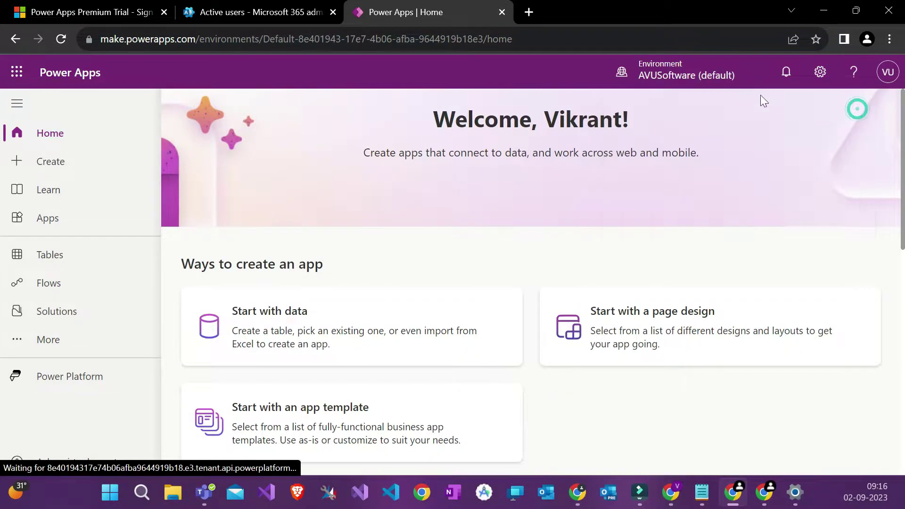
{"action": "left_click", "coordinate": [689, 85]}
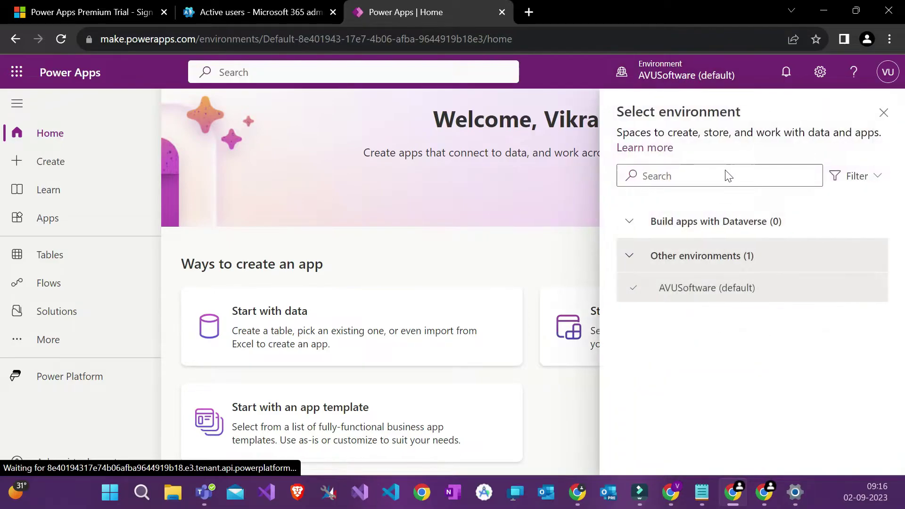
{"action": "left_click", "coordinate": [883, 113]}
{"action": "left_click", "coordinate": [820, 71]}
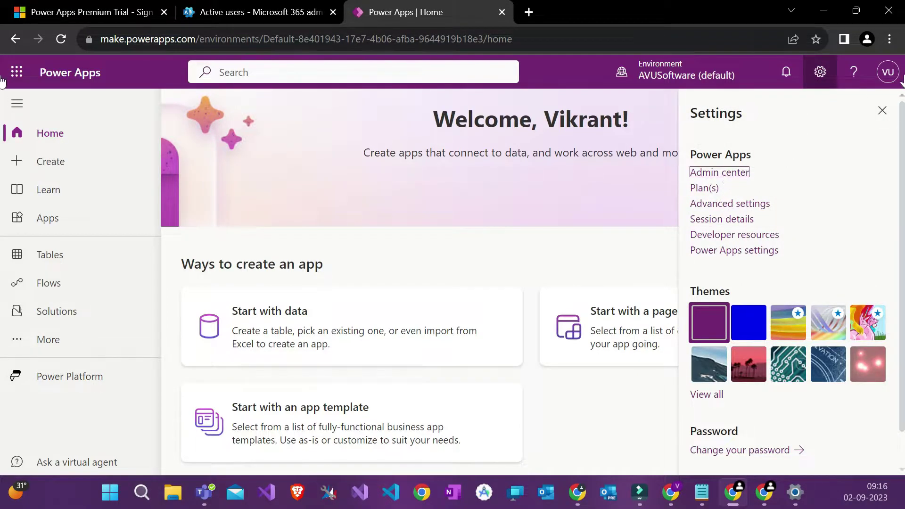
{"action": "left_click", "coordinate": [883, 112]}
Step: Dismiss the Power Platform API service dependency warning banner
{"action": "double_click", "coordinate": [627, 31]}
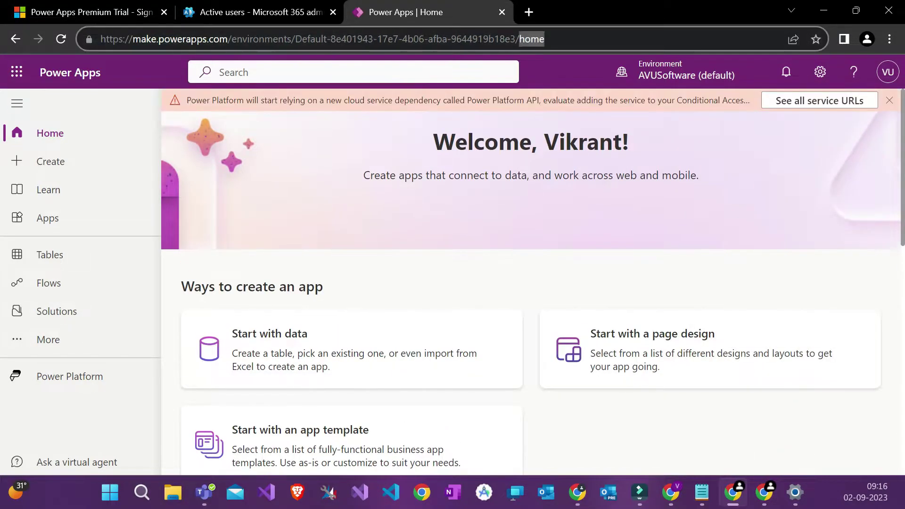
{"action": "left_click", "coordinate": [627, 30]}
{"action": "left_click", "coordinate": [890, 100]}
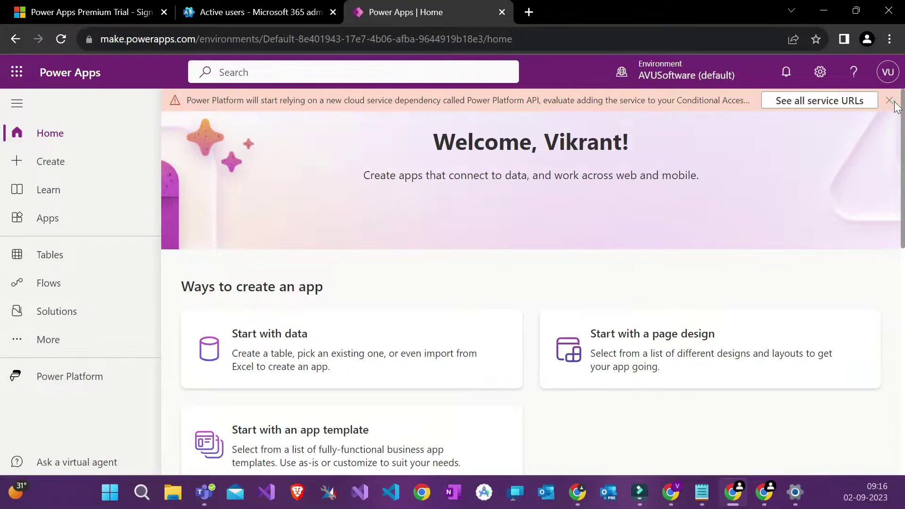
{"action": "left_click_drag", "start_coordinate": [550, 39], "coordinate": [70, 41]}
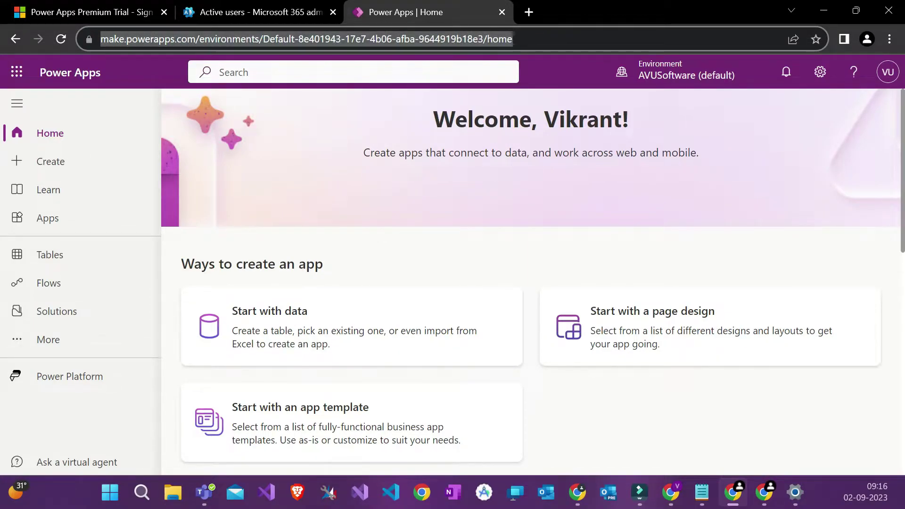
{"action": "left_click", "coordinate": [497, 149]}
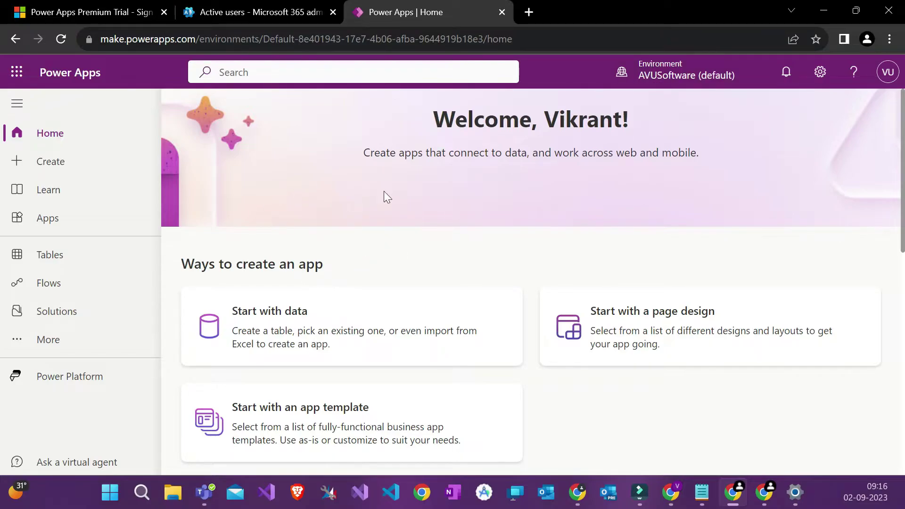
Step: Review the environment picker, which offers only AVUSoftware (default)
{"action": "left_click", "coordinate": [678, 73]}
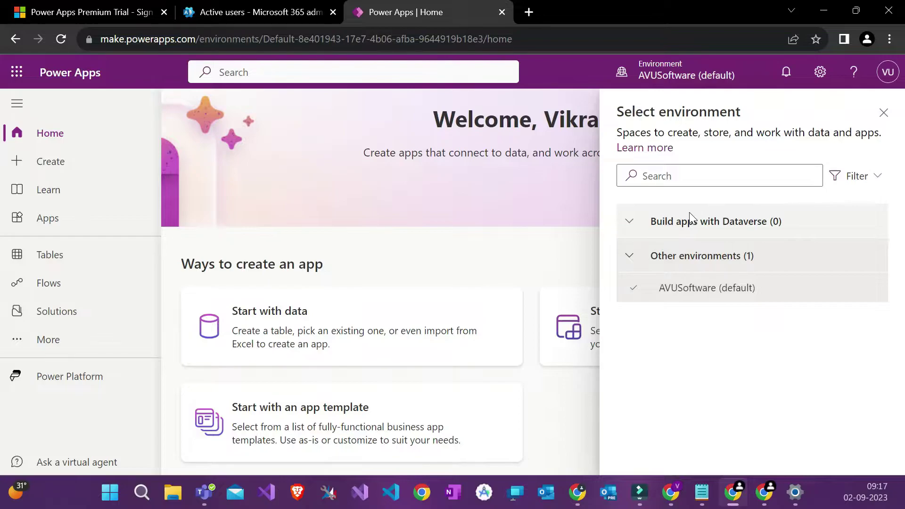
{"action": "mouse_move", "coordinate": [654, 298]}
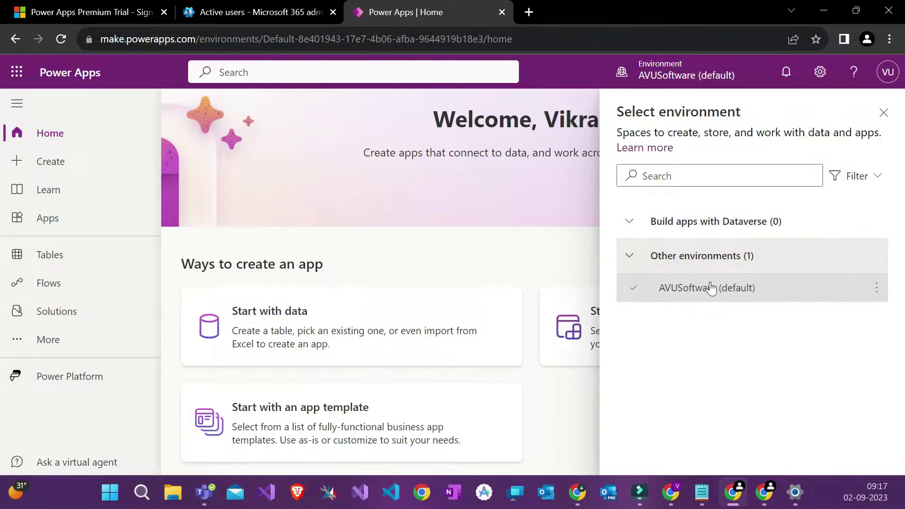
{"action": "mouse_move", "coordinate": [689, 289]}
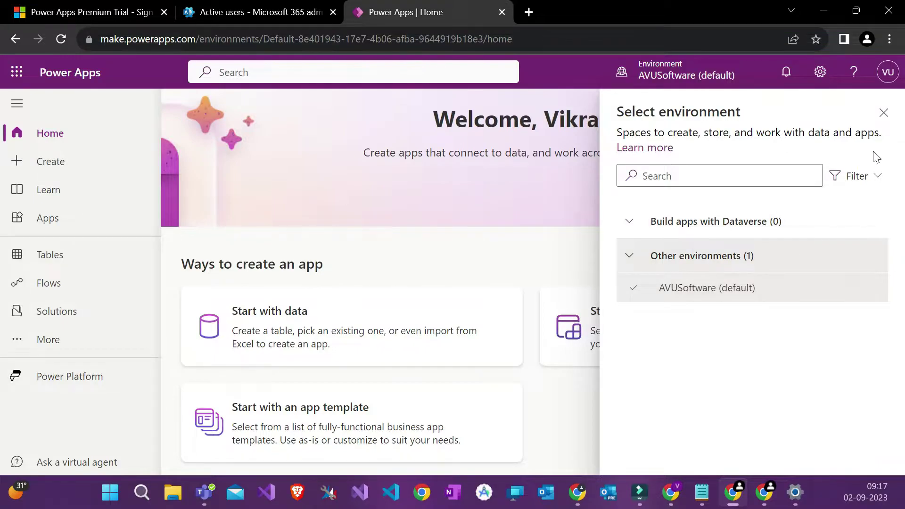
{"action": "left_click", "coordinate": [884, 114]}
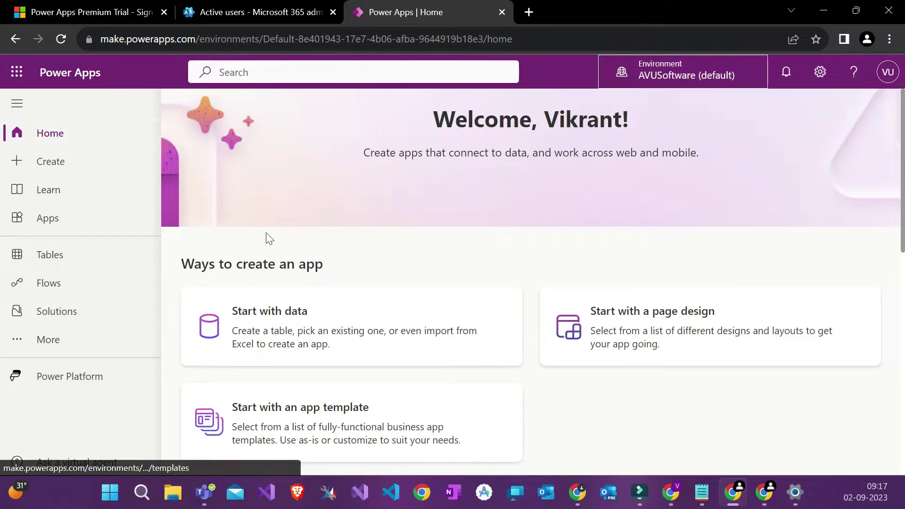
{"action": "scroll", "coordinate": [266, 236], "scroll_direction": "down", "scroll_amount": 5}
{"action": "scroll", "coordinate": [404, 200], "scroll_direction": "down", "scroll_amount": 6}
{"action": "scroll", "coordinate": [412, 200], "scroll_direction": "up", "scroll_amount": 2}
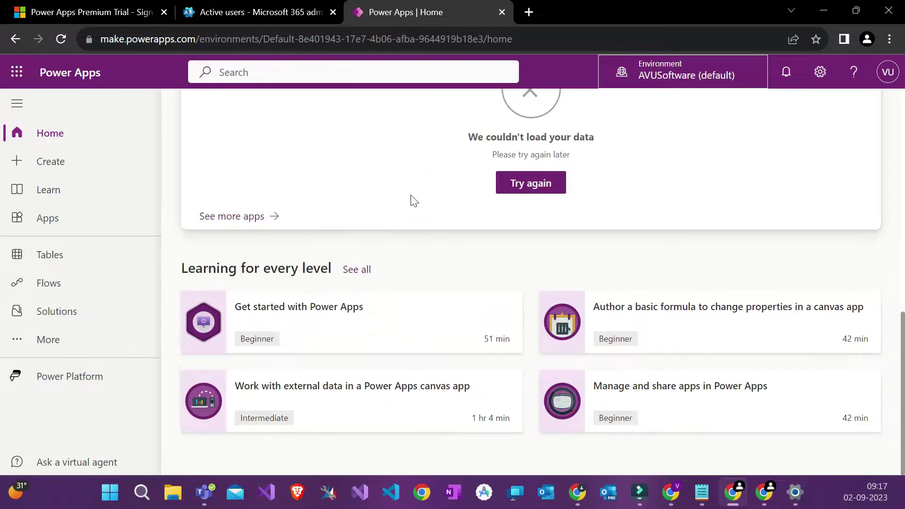
{"action": "scroll", "coordinate": [414, 200], "scroll_direction": "up", "scroll_amount": 9}
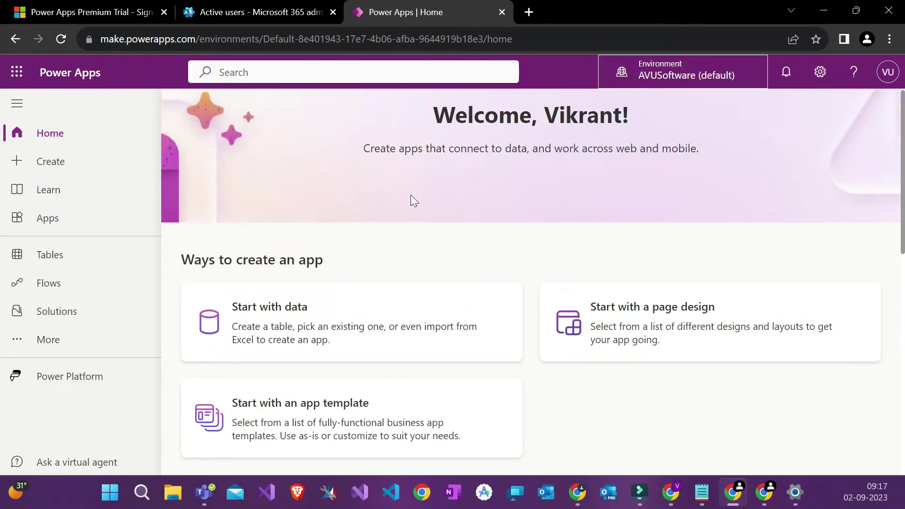
Step: Open the Power Platform admin center from the Power Apps settings panel
{"action": "left_click", "coordinate": [639, 73]}
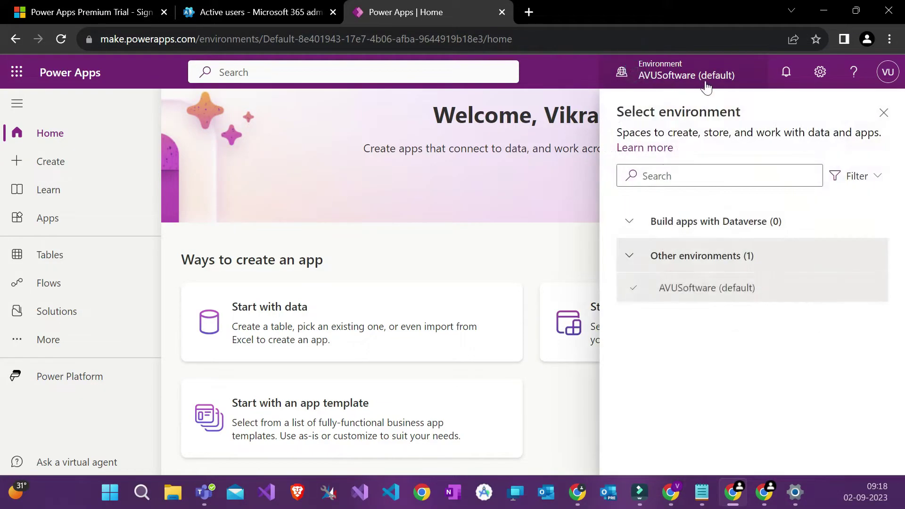
{"action": "left_click", "coordinate": [820, 72]}
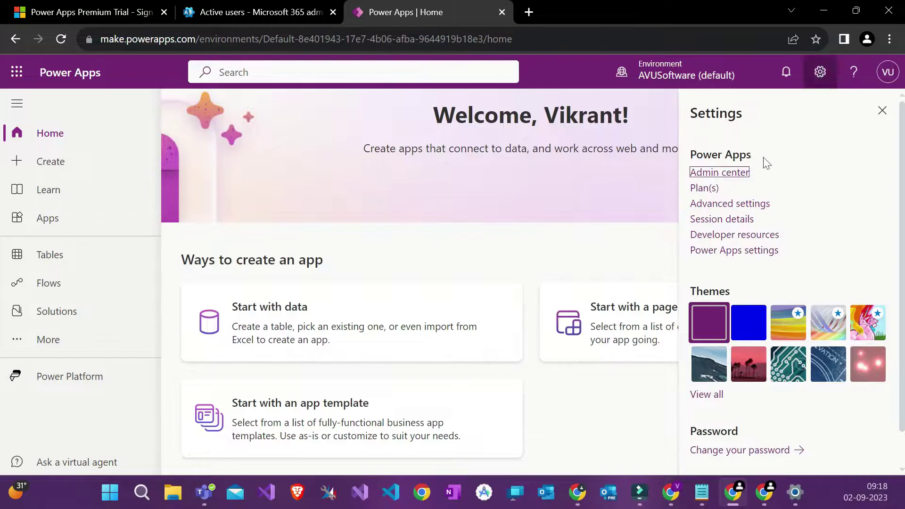
{"action": "left_click", "coordinate": [720, 173]}
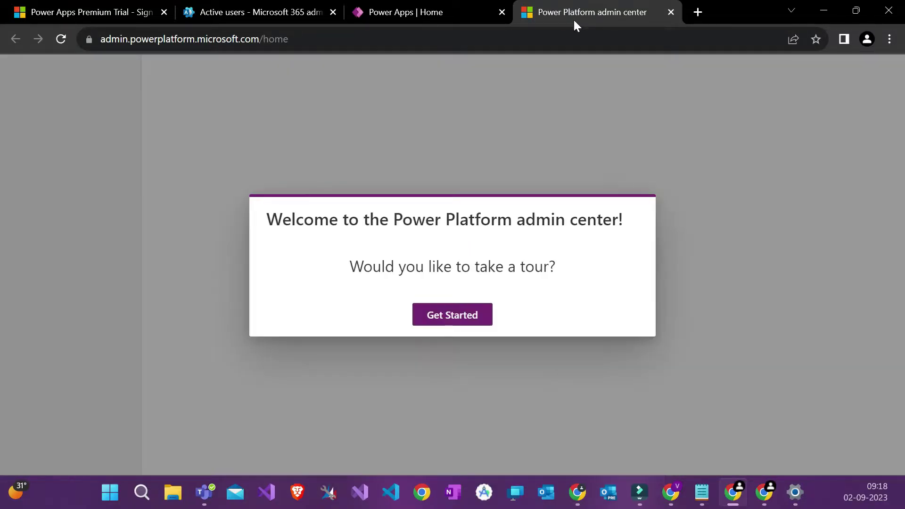
Step: Skip the welcome tour and show the Environments page listing only AVUSoftware (default)
{"action": "left_click", "coordinate": [447, 389]}
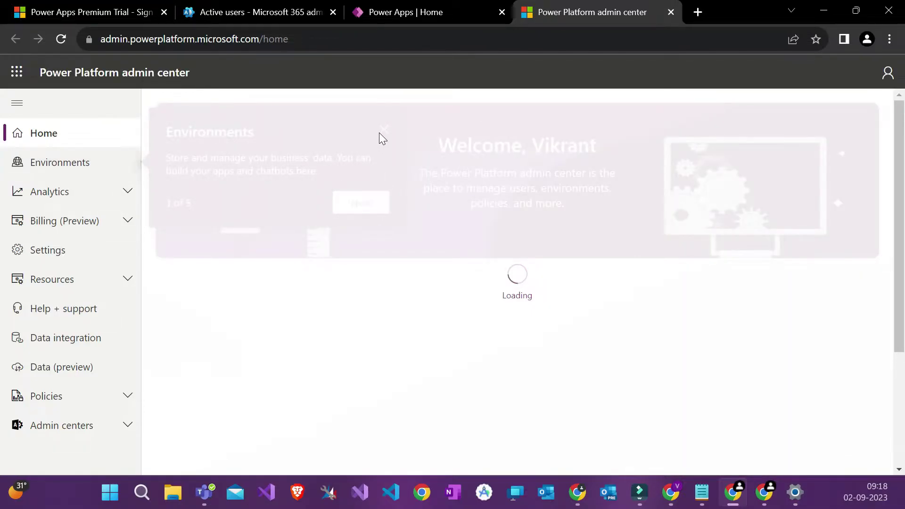
{"action": "left_click", "coordinate": [382, 130]}
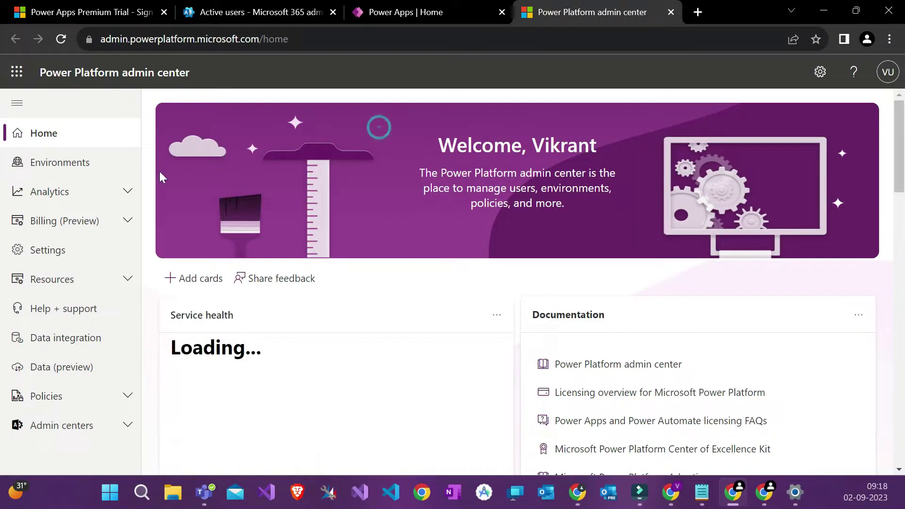
{"action": "left_click", "coordinate": [101, 174]}
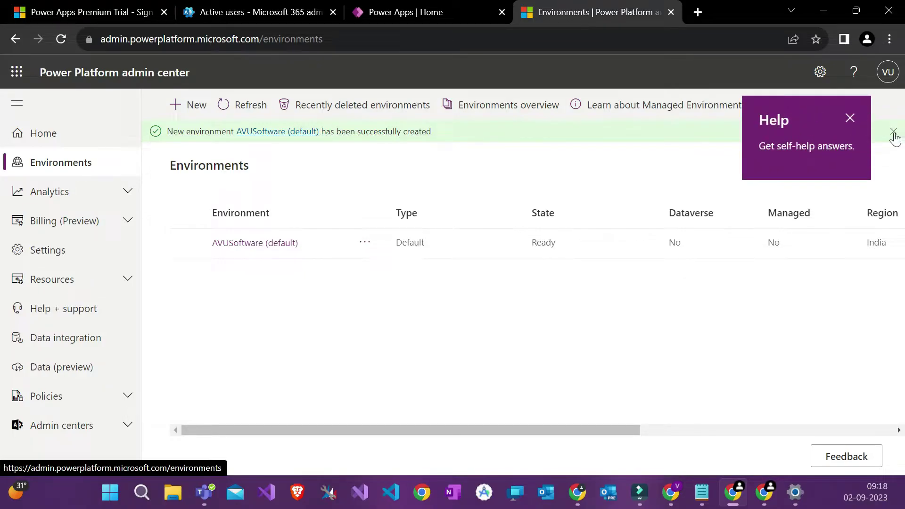
{"action": "left_click", "coordinate": [893, 132]}
{"action": "left_click", "coordinate": [849, 118]}
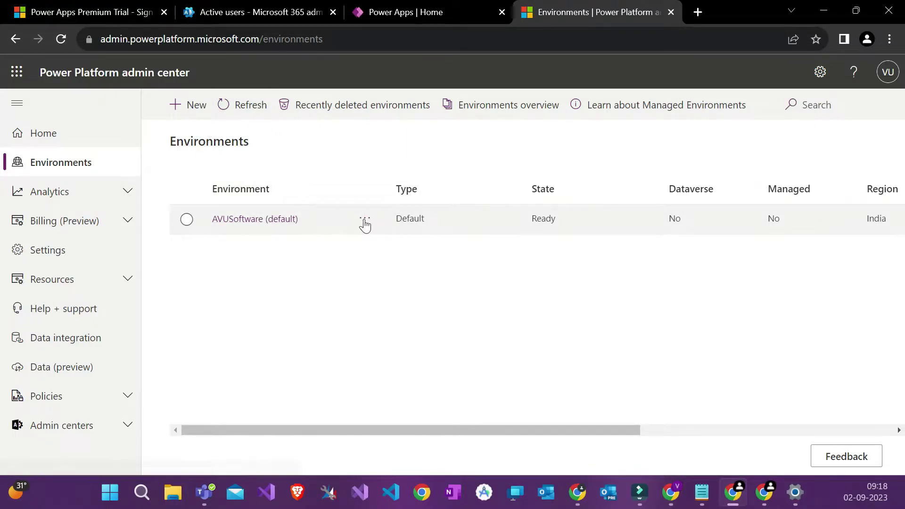
Step: Create a new environment named Train with type Trial (subscription-based)
{"action": "left_click", "coordinate": [197, 108]}
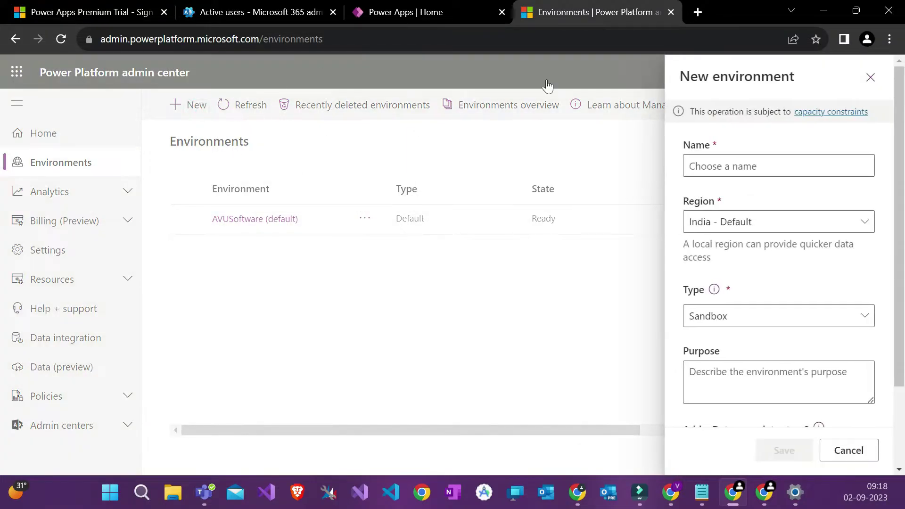
{"action": "type", "text": "T"}
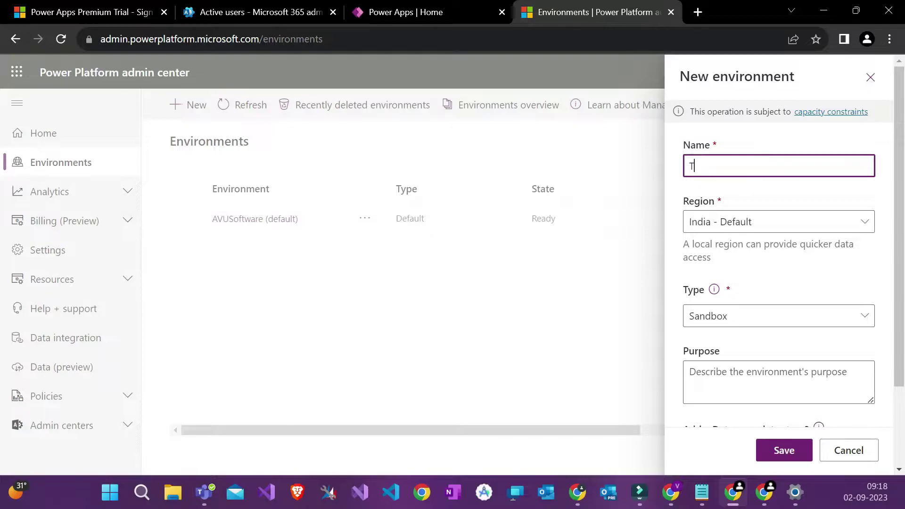
{"action": "type", "text": "rain"}
{"action": "left_click", "coordinate": [758, 203]}
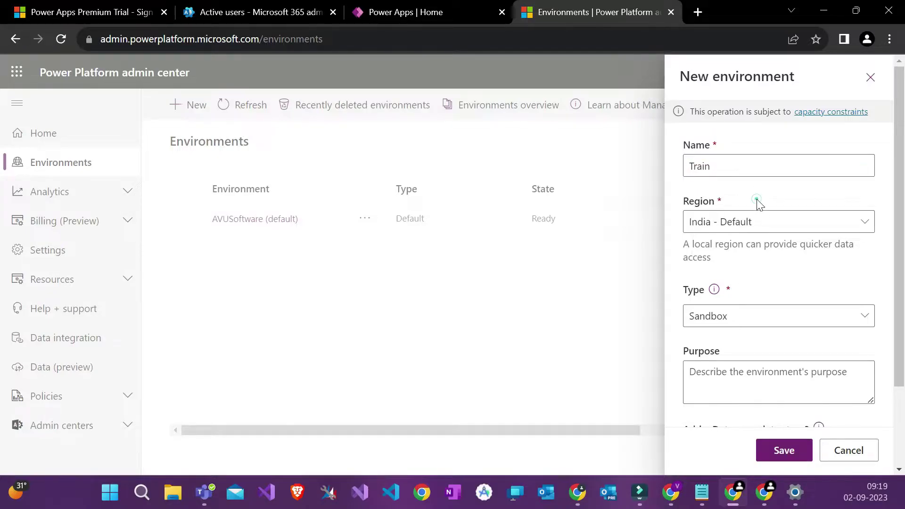
{"action": "scroll", "coordinate": [759, 204], "scroll_direction": "down", "scroll_amount": 2}
{"action": "left_click", "coordinate": [727, 216]}
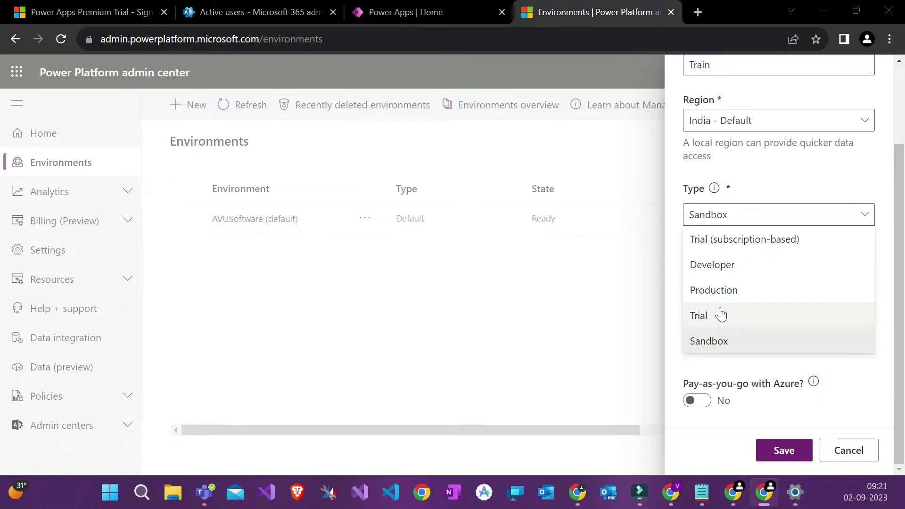
{"action": "left_click", "coordinate": [726, 239]}
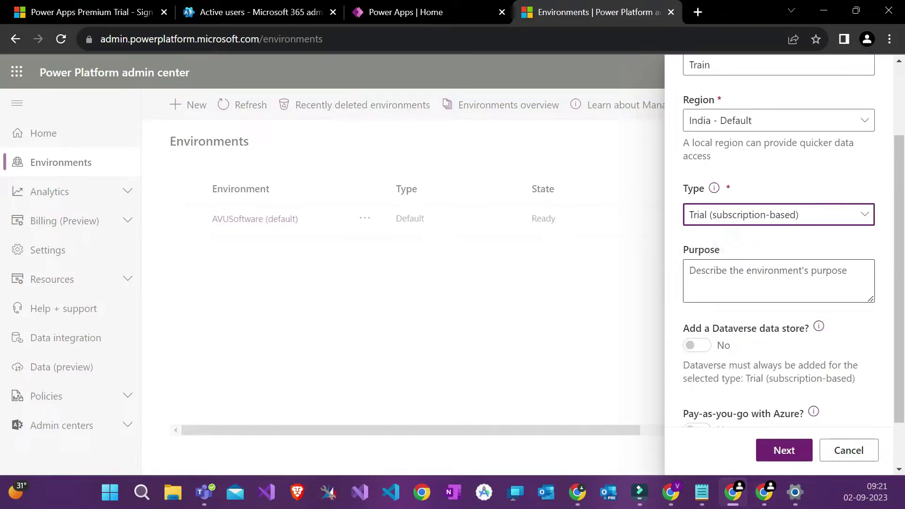
{"action": "scroll", "coordinate": [778, 264], "scroll_direction": "down", "scroll_amount": 2}
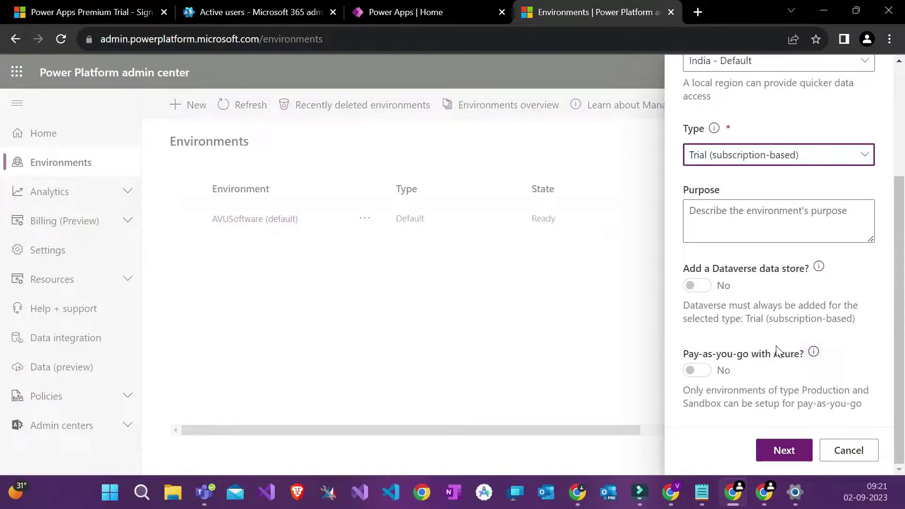
Step: Continue to Dataverse settings and keep English (United States) as the language
{"action": "left_click", "coordinate": [784, 451]}
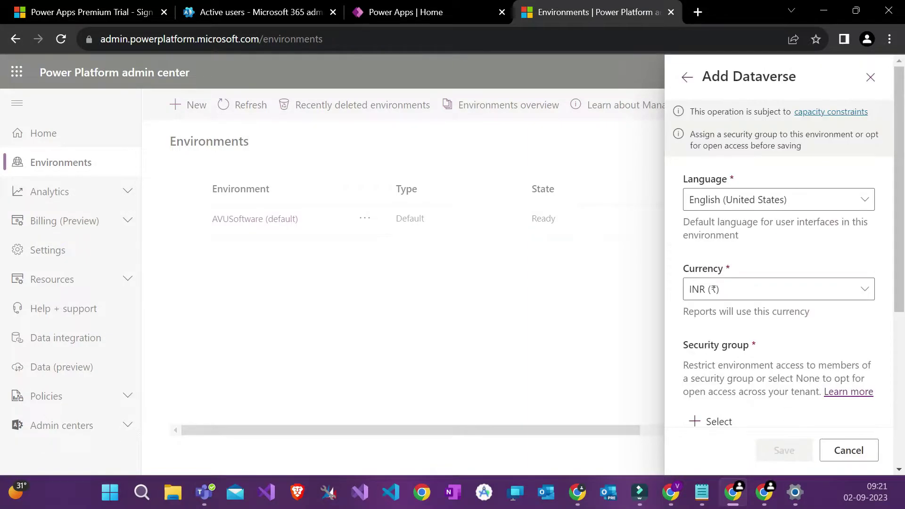
{"action": "scroll", "coordinate": [760, 256], "scroll_direction": "down", "scroll_amount": 3}
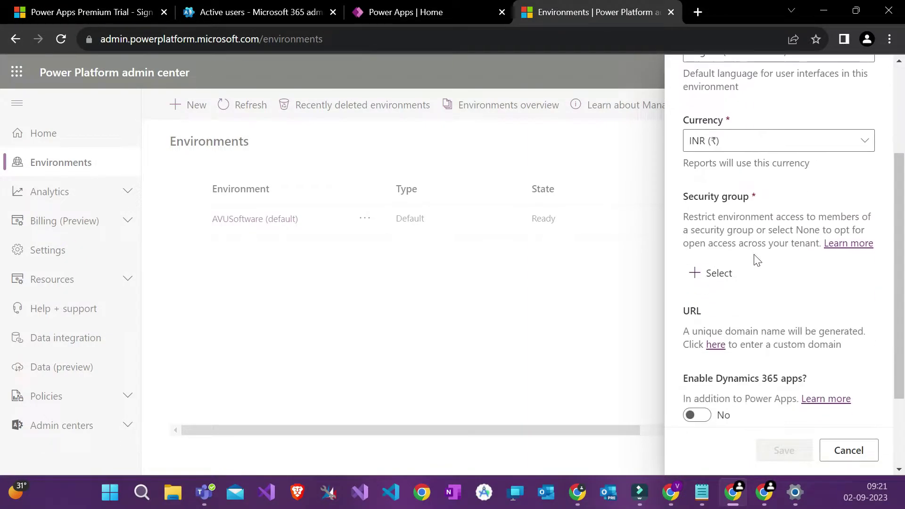
{"action": "scroll", "coordinate": [726, 307], "scroll_direction": "down", "scroll_amount": 3}
{"action": "scroll", "coordinate": [743, 236], "scroll_direction": "up", "scroll_amount": 6}
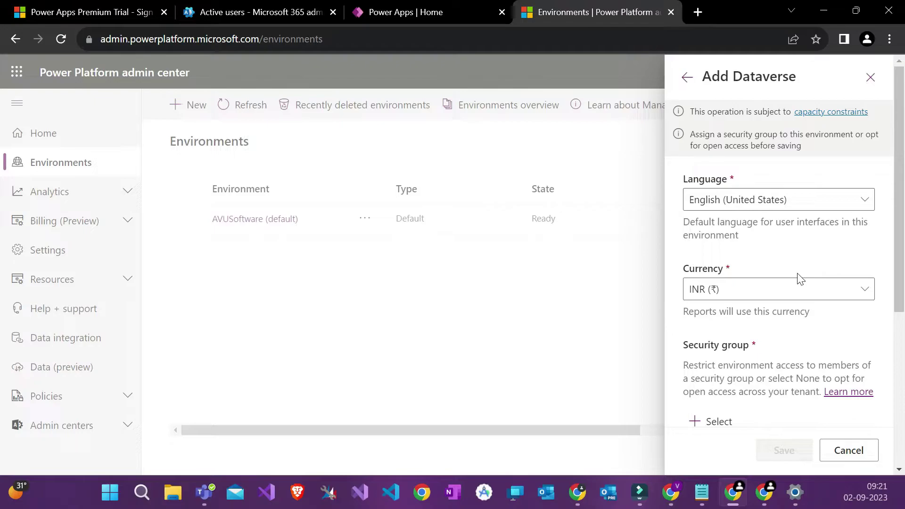
{"action": "scroll", "coordinate": [801, 278], "scroll_direction": "down", "scroll_amount": 1}
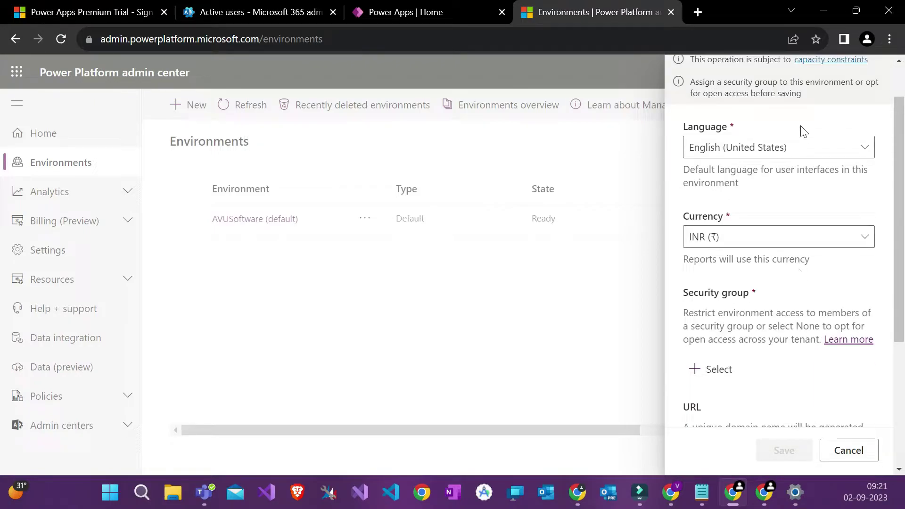
{"action": "left_click", "coordinate": [749, 155]}
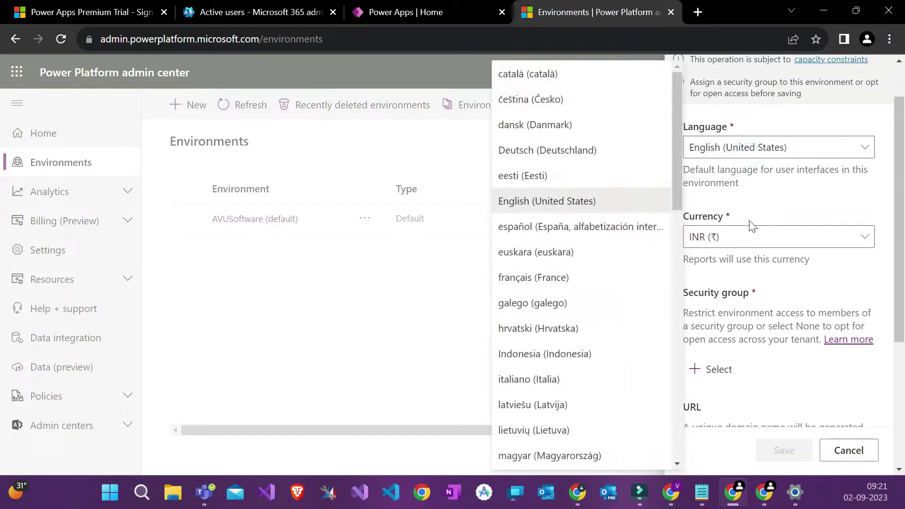
{"action": "left_click", "coordinate": [763, 192]}
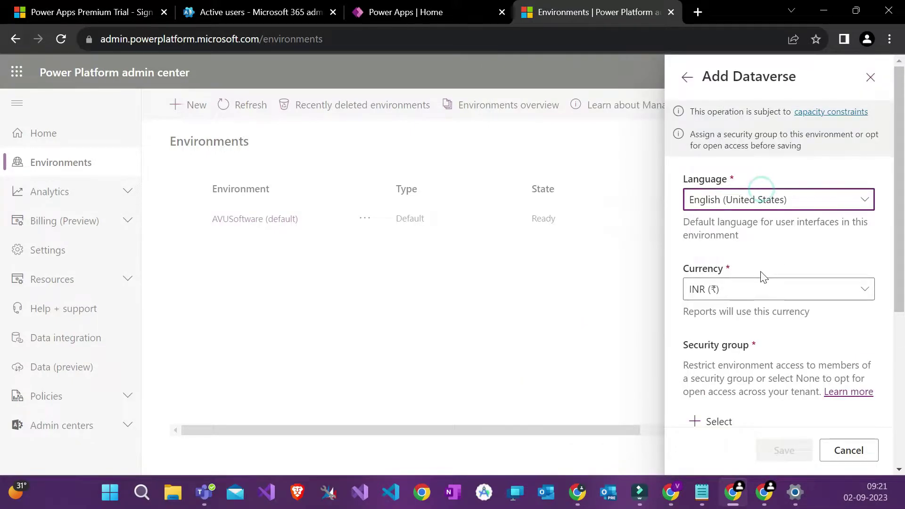
Step: Keep INR currency and set the security group to None for open access
{"action": "scroll", "coordinate": [780, 201], "scroll_direction": "down", "scroll_amount": 3}
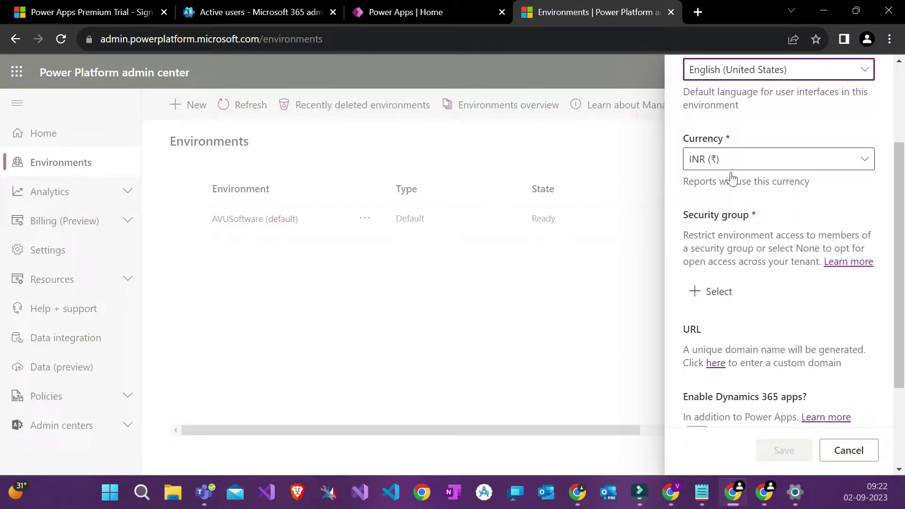
{"action": "scroll", "coordinate": [732, 179], "scroll_direction": "down", "scroll_amount": 3}
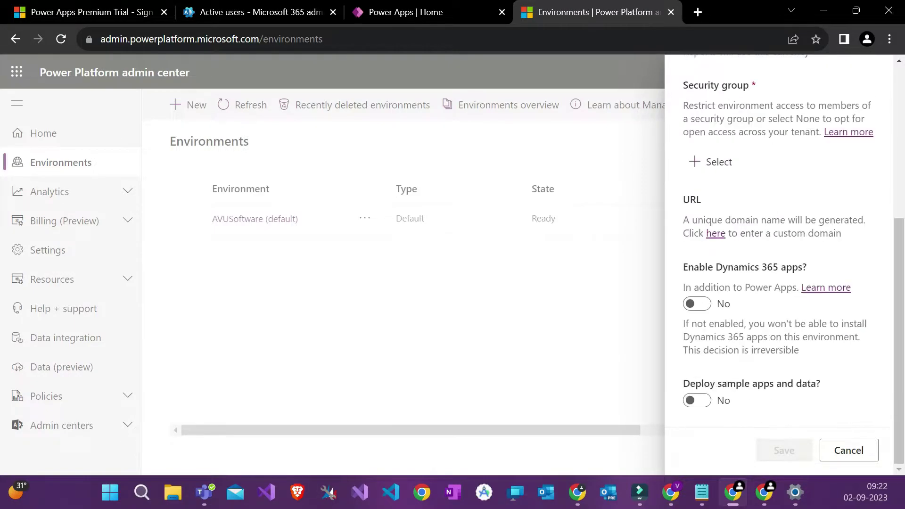
{"action": "triple_click", "coordinate": [702, 92]}
{"action": "left_click", "coordinate": [759, 135]}
{"action": "left_click", "coordinate": [719, 162]}
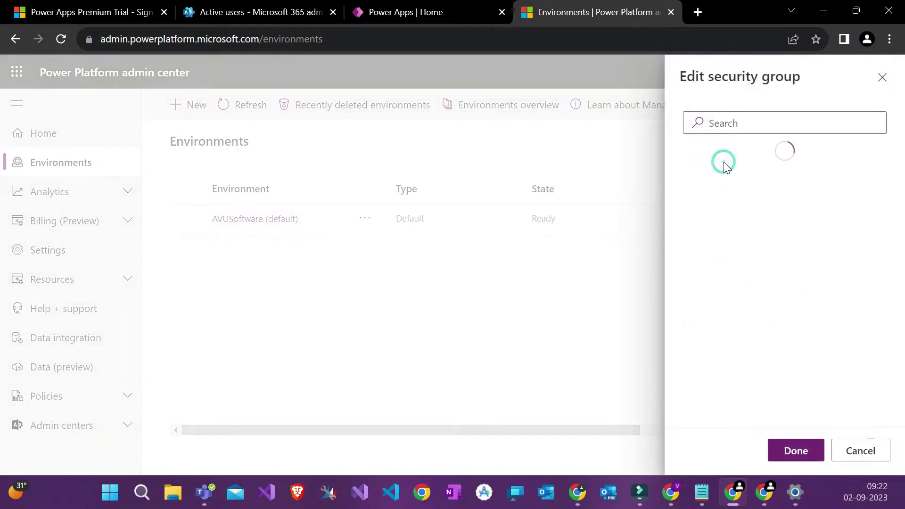
{"action": "left_click", "coordinate": [748, 226]}
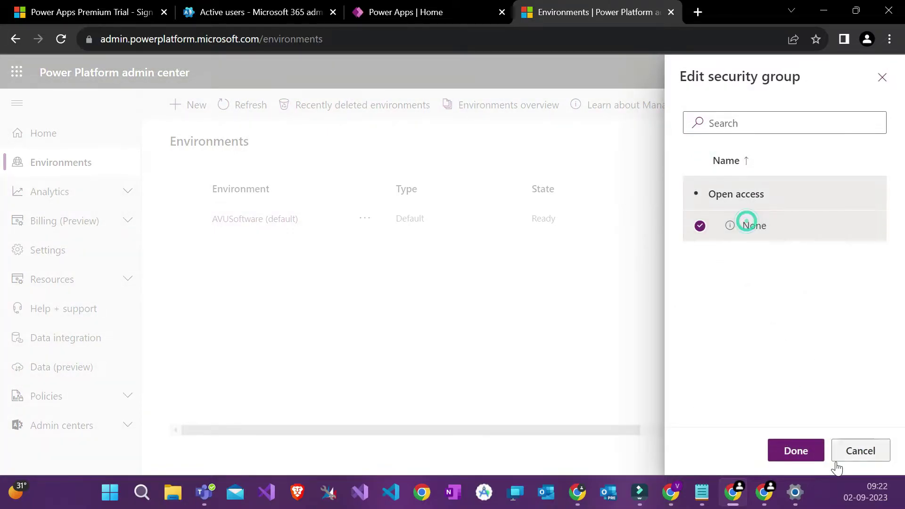
{"action": "left_click", "coordinate": [799, 464]}
Step: Enable Dynamics 365 apps, auto-deploy All enterprise applications, and save the Train environment
{"action": "scroll", "coordinate": [766, 250], "scroll_direction": "down", "scroll_amount": 1}
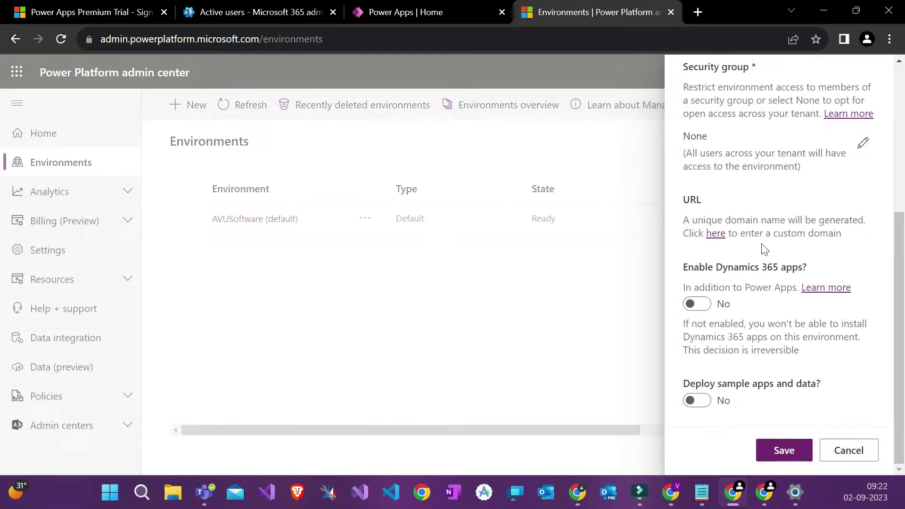
{"action": "triple_click", "coordinate": [707, 268]}
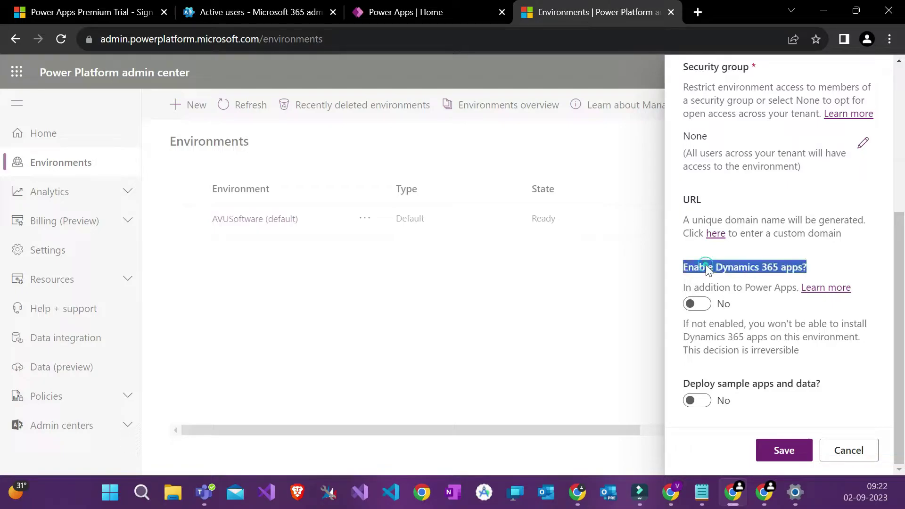
{"action": "left_click", "coordinate": [697, 305]}
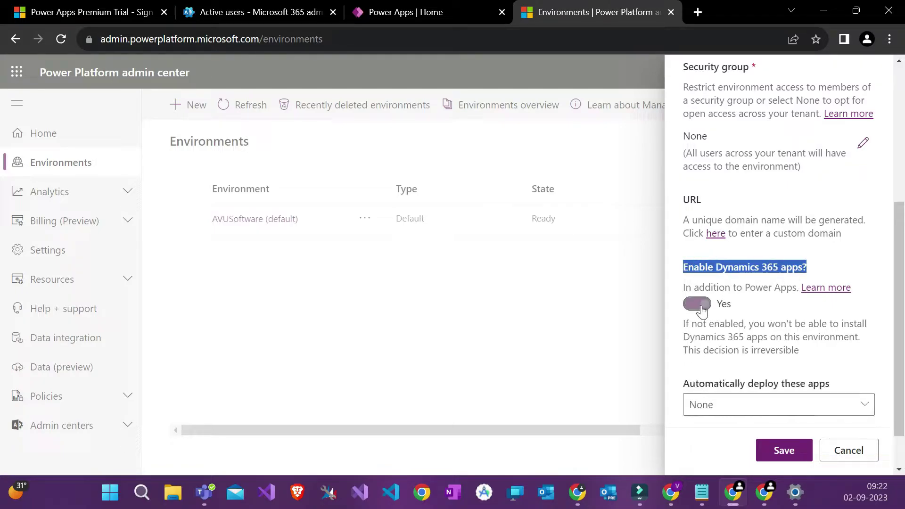
{"action": "scroll", "coordinate": [732, 362], "scroll_direction": "down", "scroll_amount": 1}
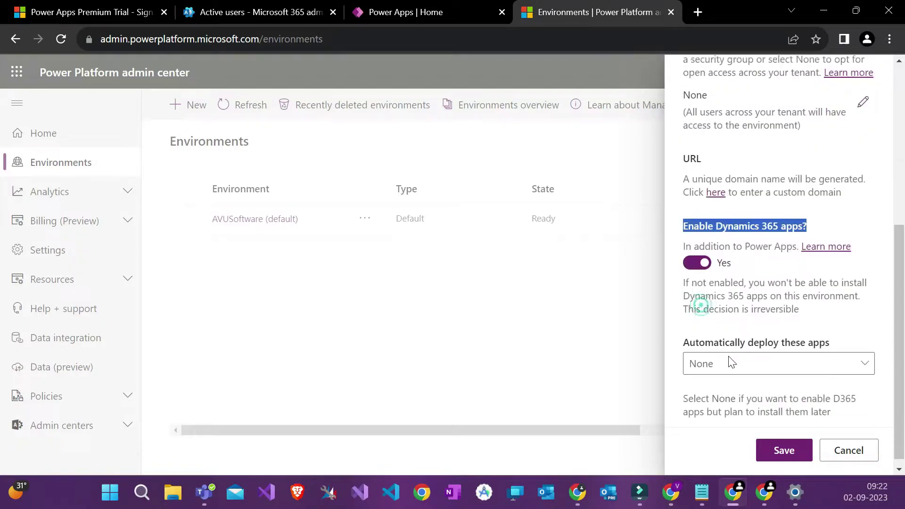
{"action": "left_click", "coordinate": [758, 355]}
{"action": "left_click", "coordinate": [608, 131]}
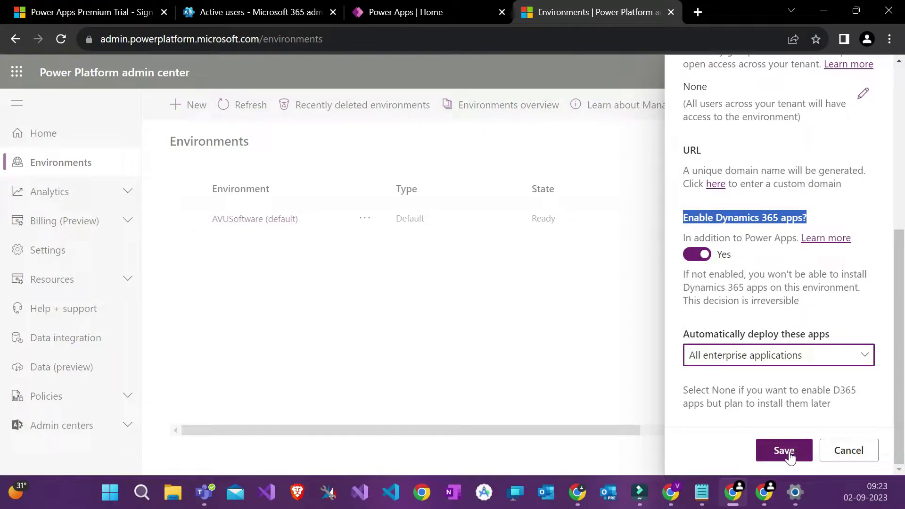
{"action": "left_click", "coordinate": [760, 325]}
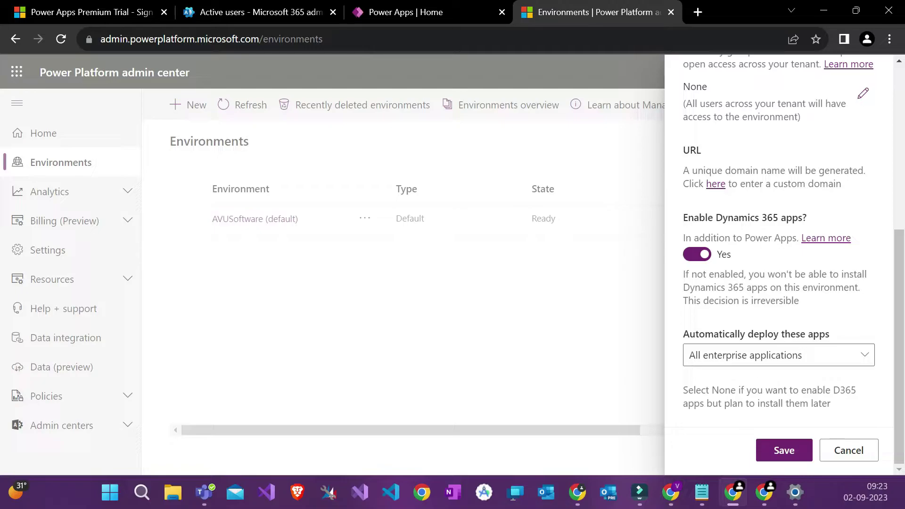
{"action": "left_click", "coordinate": [781, 453]}
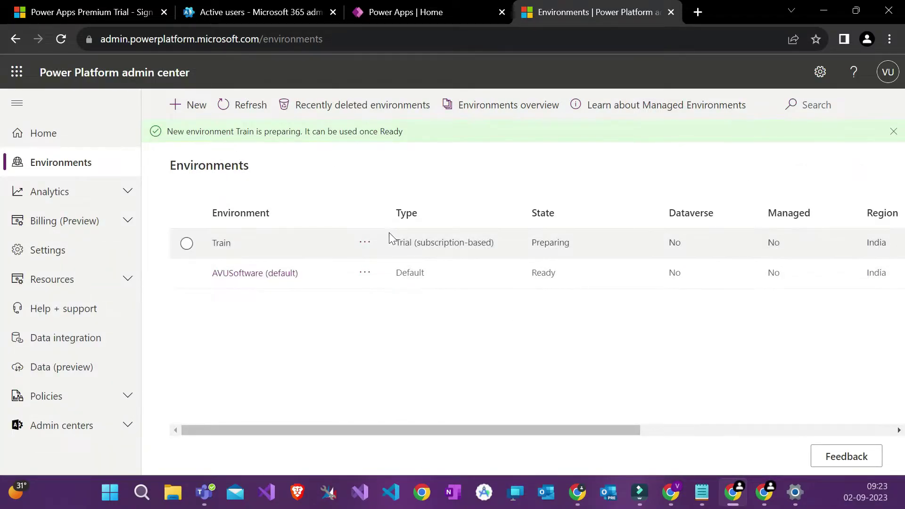
Step: Reload the Environments page to confirm Train is Ready, then return to the Power Apps tab
{"action": "left_click", "coordinate": [894, 132]}
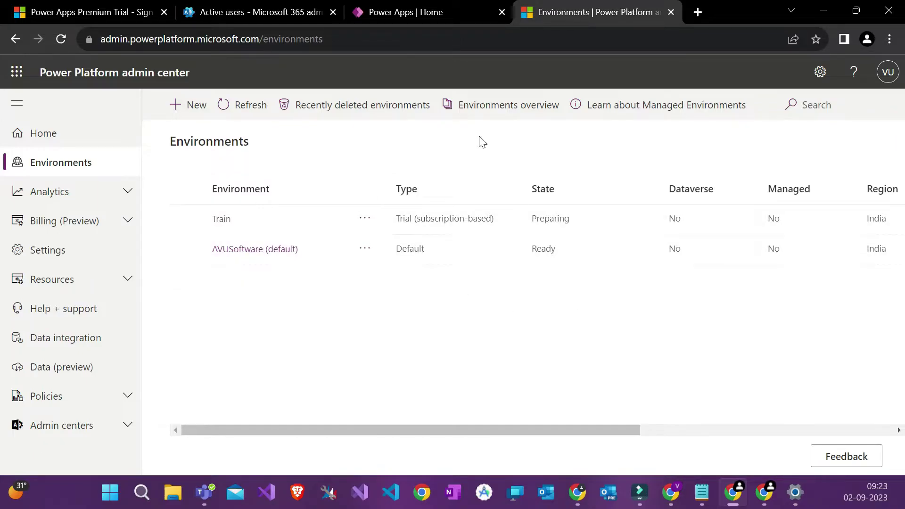
{"action": "left_click", "coordinate": [419, 37]}
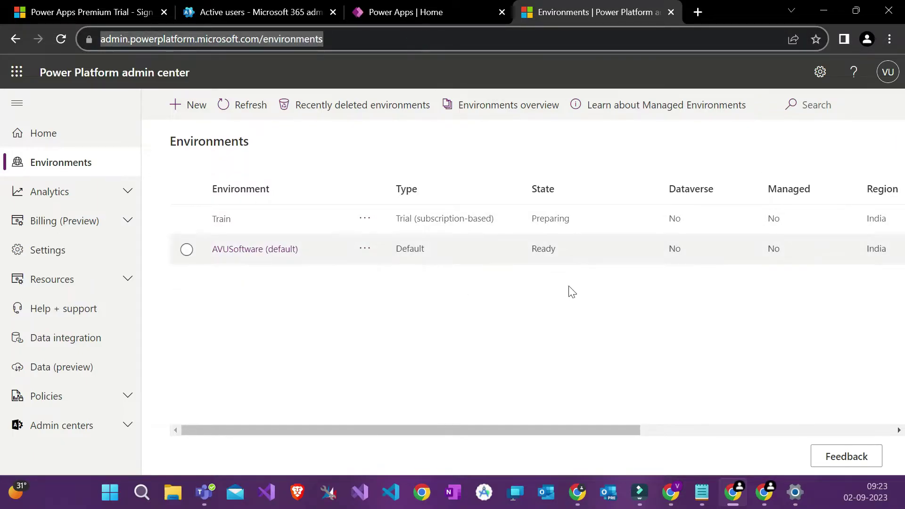
{"action": "key", "text": "Return"}
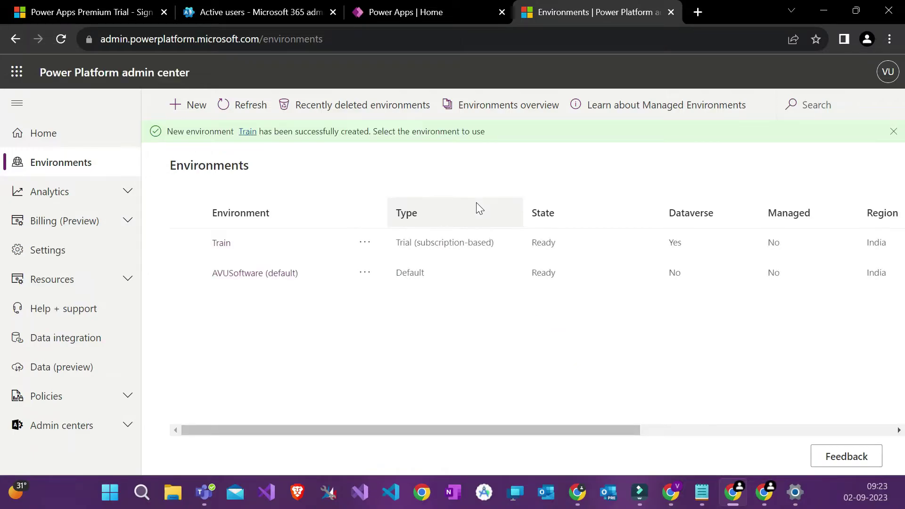
{"action": "left_click", "coordinate": [456, 12]}
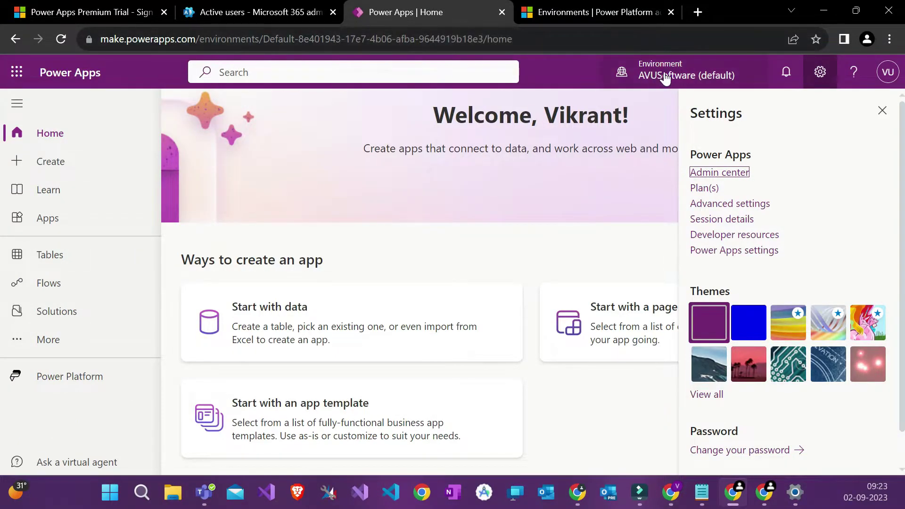
Step: Reload the Power Apps home page and open the environment list, now showing Train
{"action": "left_click", "coordinate": [881, 111]}
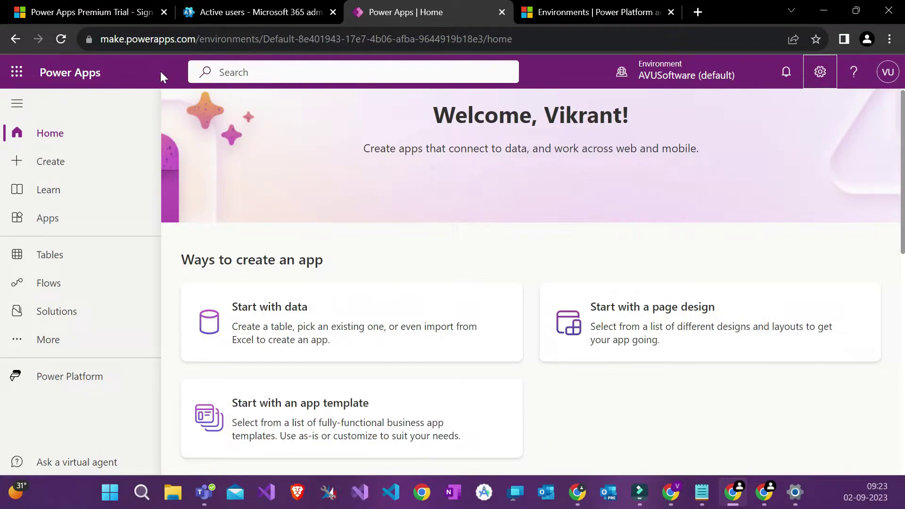
{"action": "right_click", "coordinate": [270, 127]}
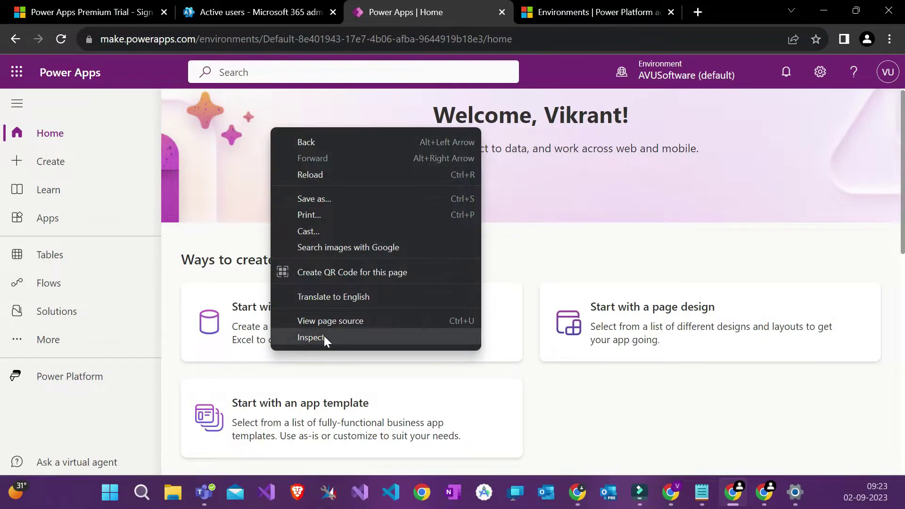
{"action": "right_click", "coordinate": [228, 165]}
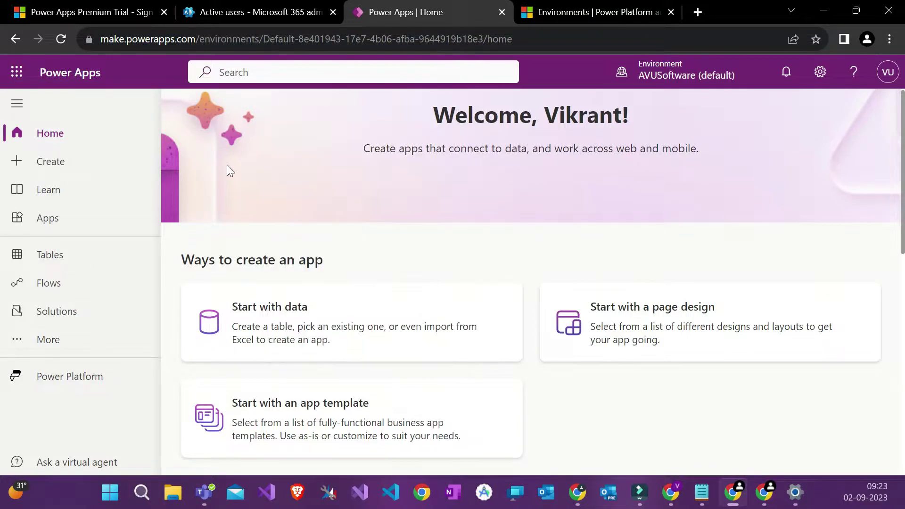
{"action": "right_click", "coordinate": [227, 165]}
{"action": "left_click", "coordinate": [283, 375]}
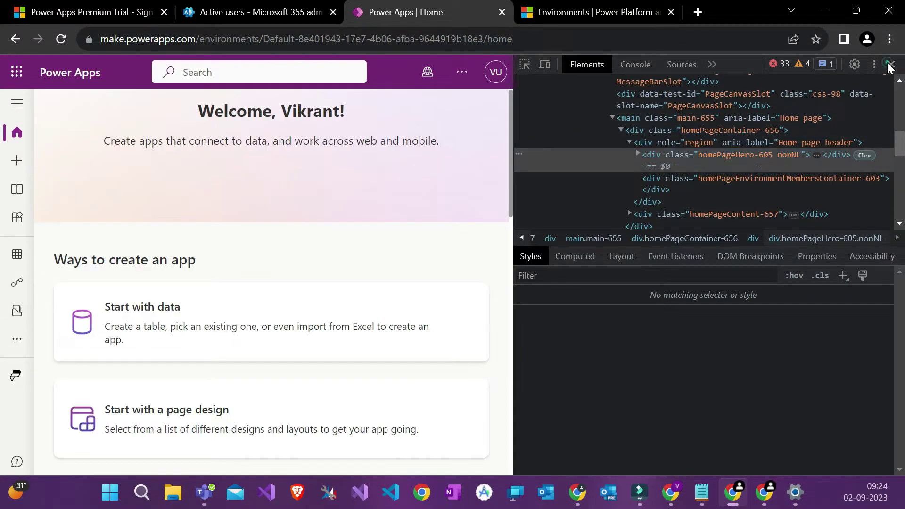
{"action": "left_click", "coordinate": [892, 64]}
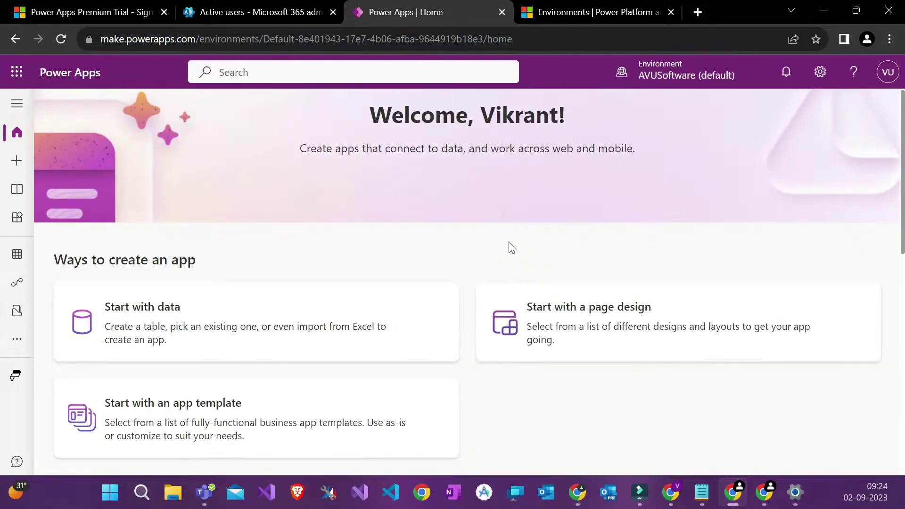
{"action": "key", "text": "F5"}
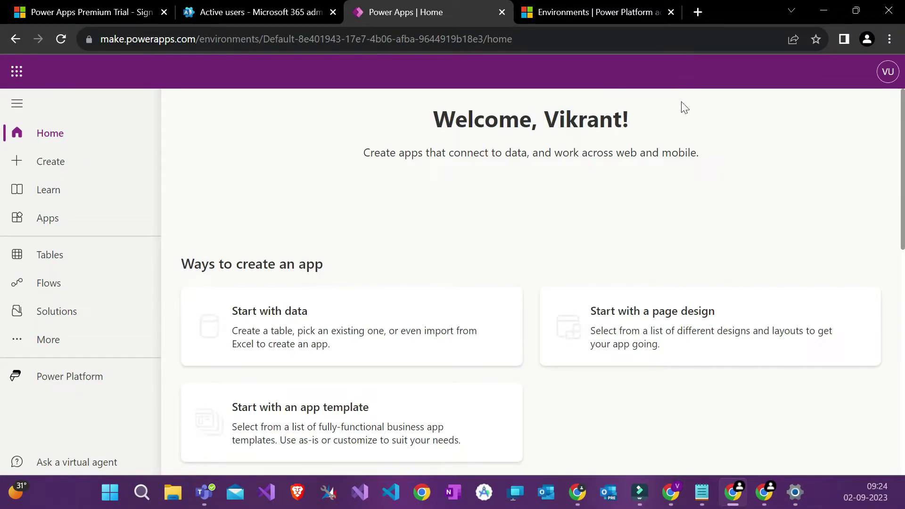
{"action": "left_click", "coordinate": [725, 76]}
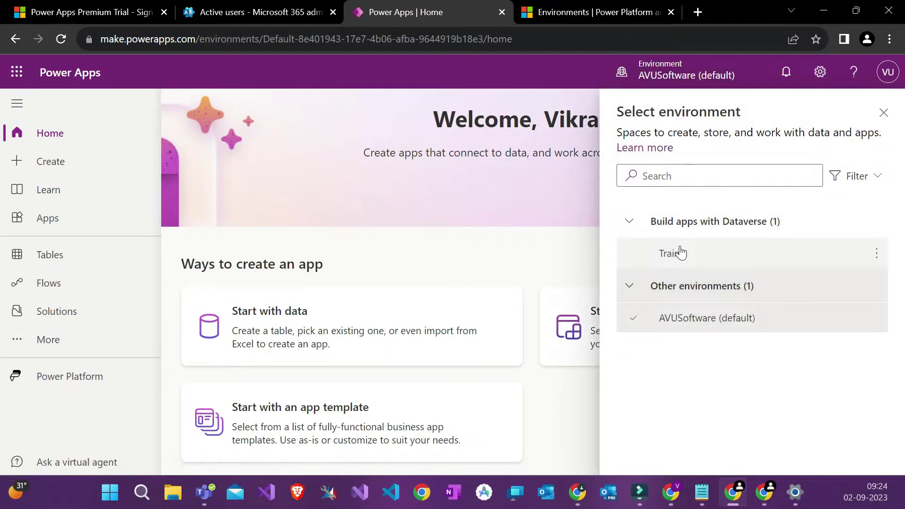
Step: Choose Train in the Select environment panel and close the panel
{"action": "left_click", "coordinate": [563, 6]}
{"action": "left_click", "coordinate": [415, 11]}
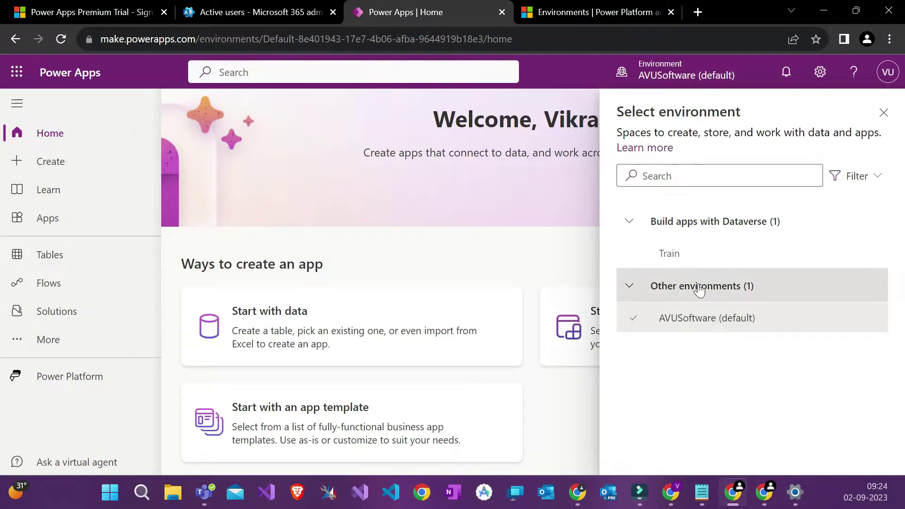
{"action": "left_click", "coordinate": [694, 254]}
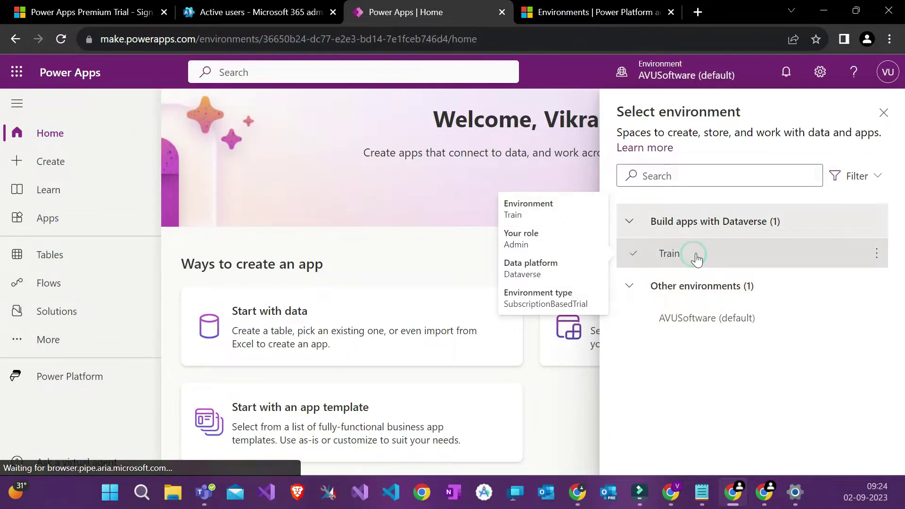
{"action": "left_click", "coordinate": [882, 115]}
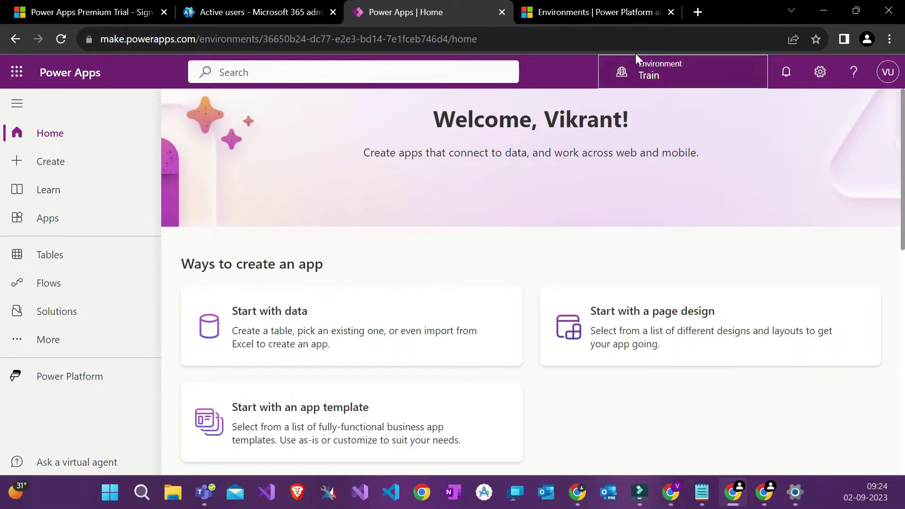
Step: Open the Train environment from the admin center's Environments list using its ... menu
{"action": "left_click", "coordinate": [616, 13]}
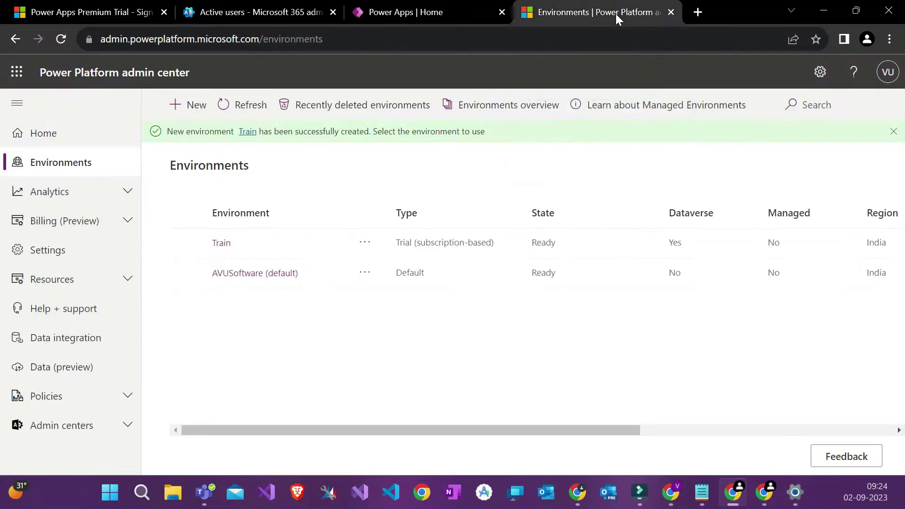
{"action": "left_click", "coordinate": [367, 245]}
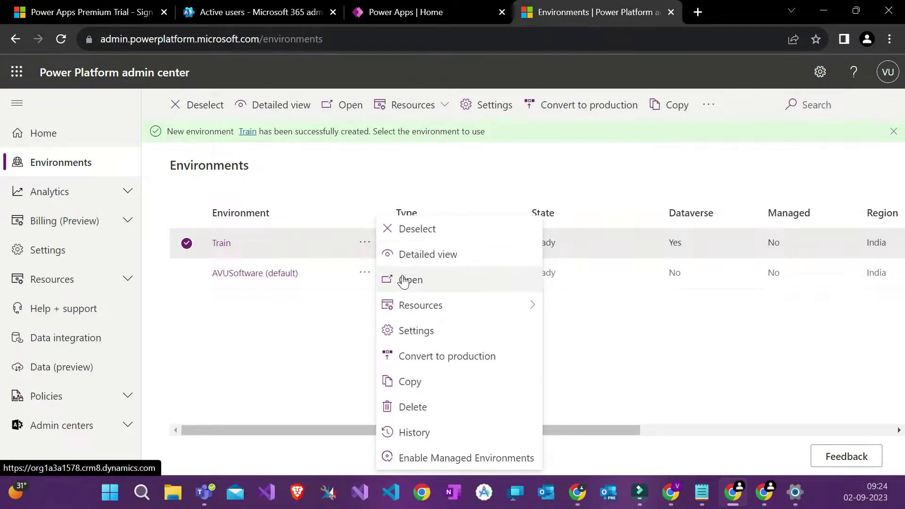
{"action": "left_click", "coordinate": [441, 3]}
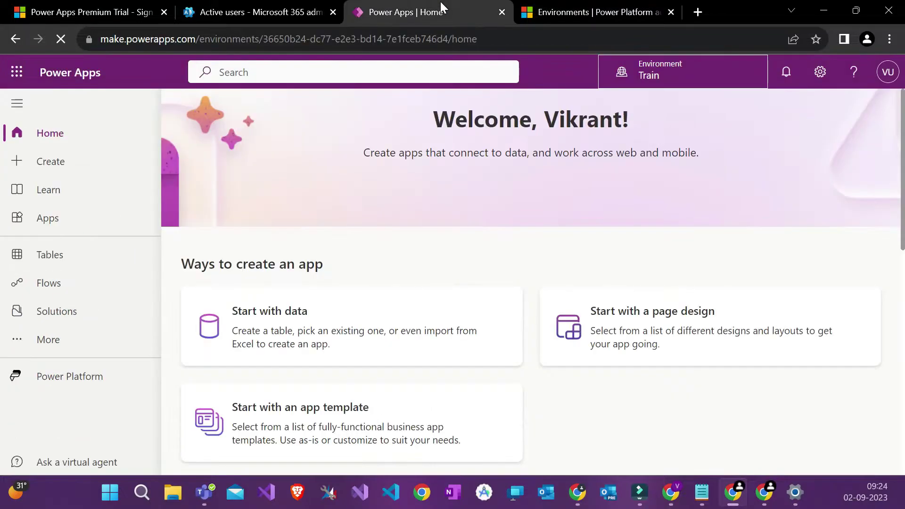
{"action": "left_click", "coordinate": [675, 76]}
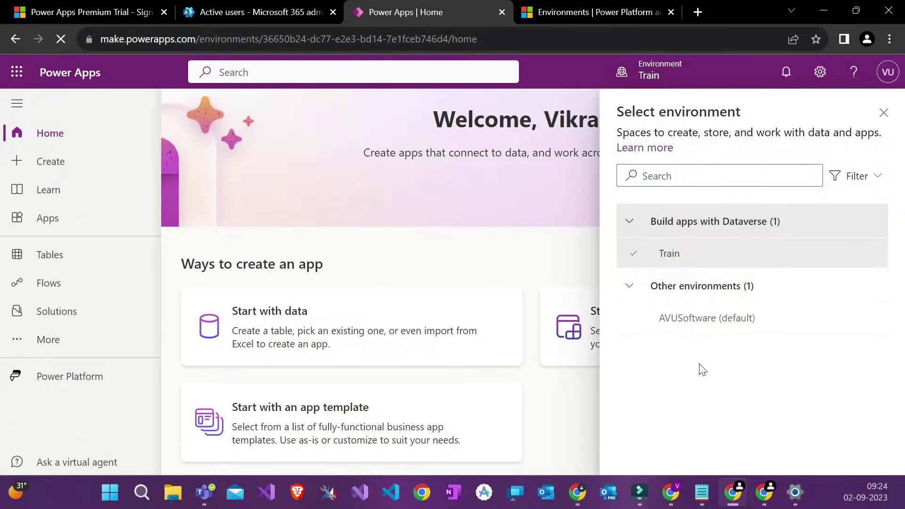
{"action": "left_click", "coordinate": [595, 10]}
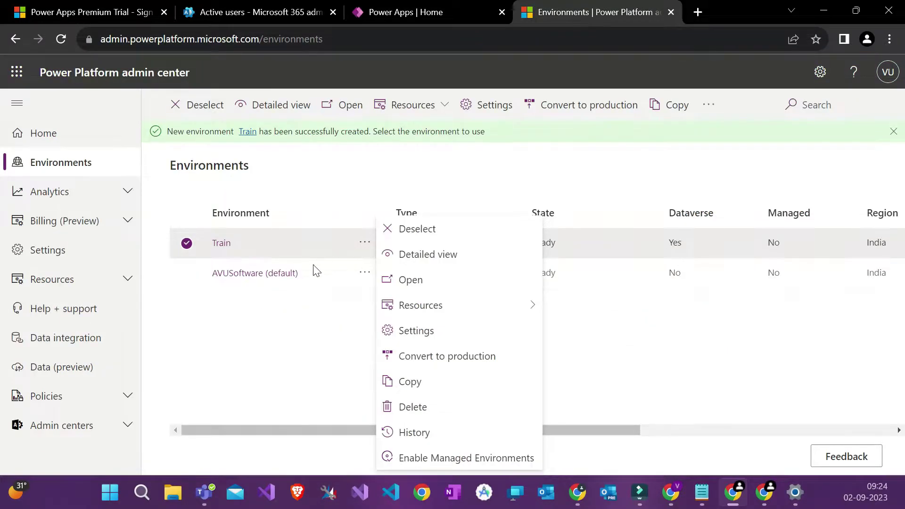
{"action": "left_click", "coordinate": [324, 237]}
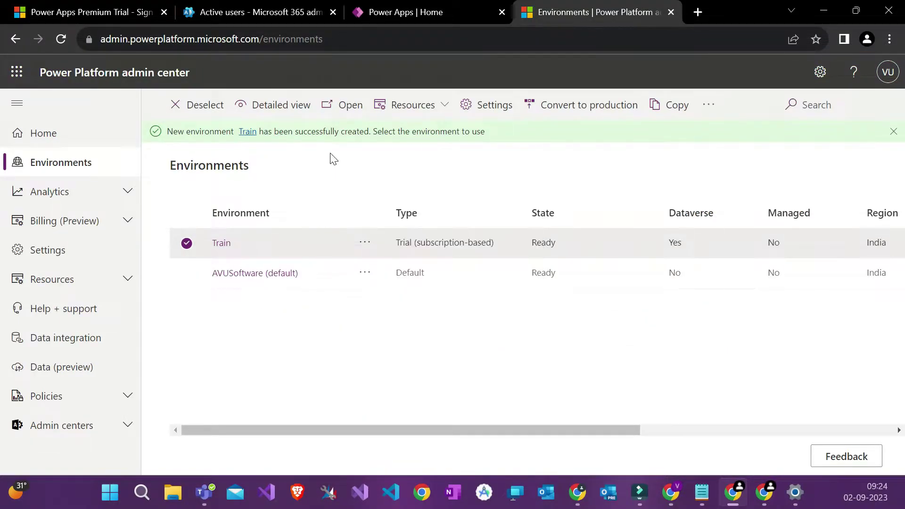
{"action": "left_click", "coordinate": [371, 242]}
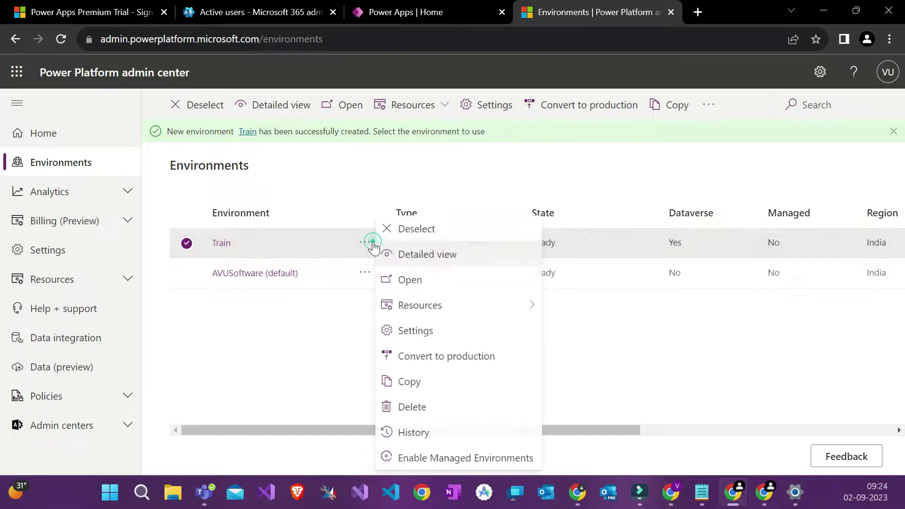
{"action": "left_click", "coordinate": [414, 280]}
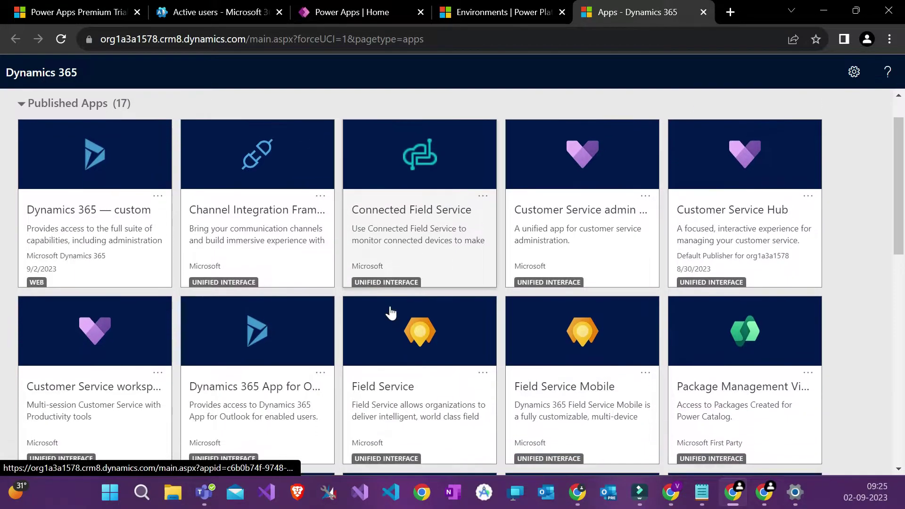
Step: Scroll through Train's published Dynamics 365 apps, such as Sales Hub and Field Service
{"action": "scroll", "coordinate": [391, 312], "scroll_direction": "down", "scroll_amount": 4}
{"action": "scroll", "coordinate": [391, 312], "scroll_direction": "down", "scroll_amount": 3}
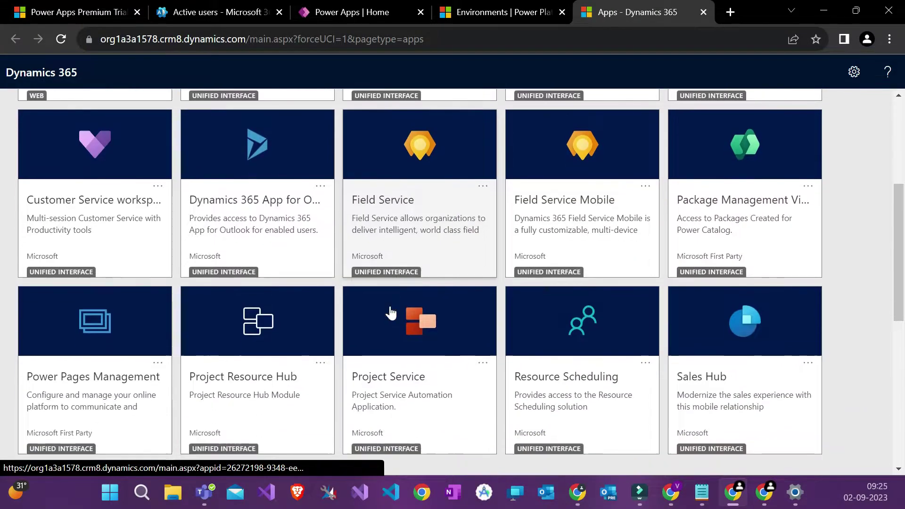
{"action": "scroll", "coordinate": [391, 312], "scroll_direction": "down", "scroll_amount": 3}
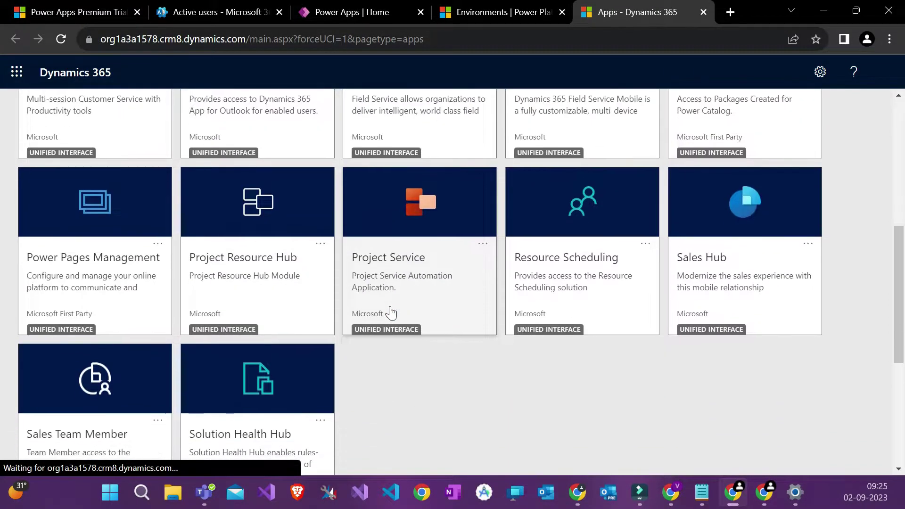
{"action": "scroll", "coordinate": [391, 313], "scroll_direction": "down", "scroll_amount": 4}
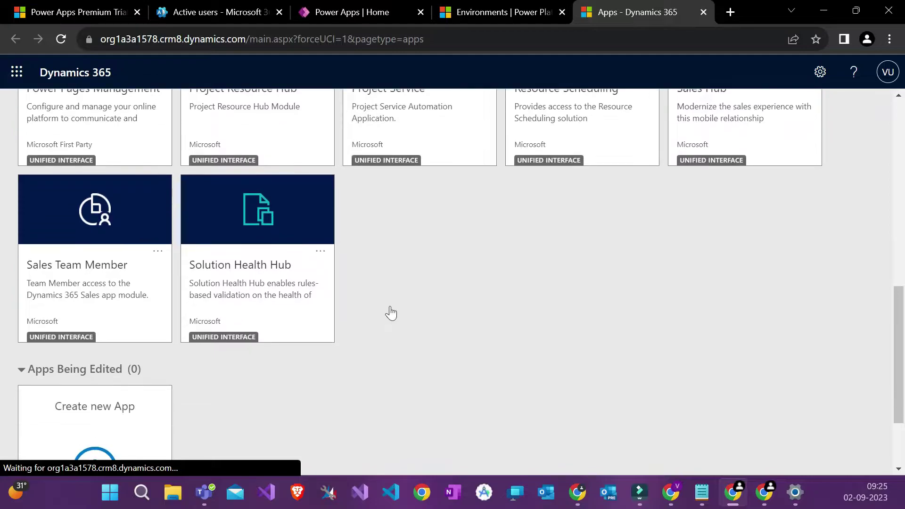
{"action": "scroll", "coordinate": [391, 312], "scroll_direction": "up", "scroll_amount": 10}
{"action": "scroll", "coordinate": [391, 312], "scroll_direction": "up", "scroll_amount": 3}
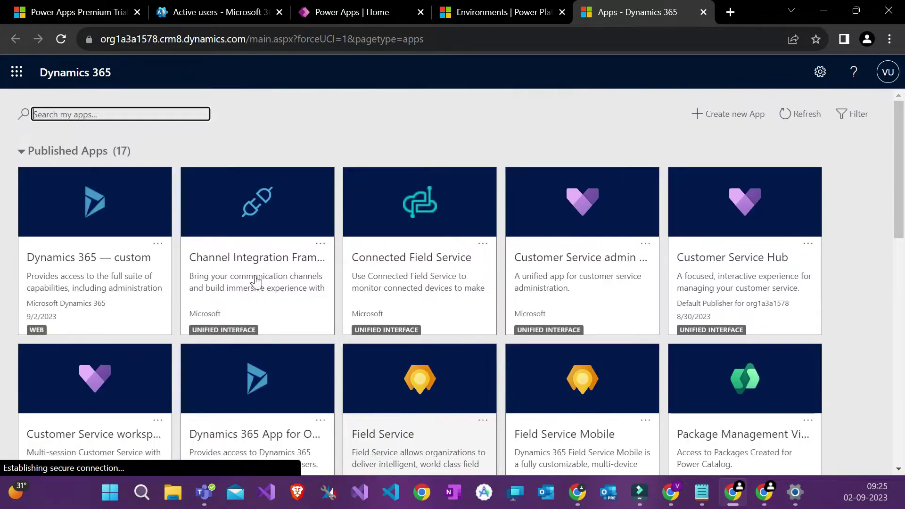
{"action": "scroll", "coordinate": [536, 230], "scroll_direction": "down", "scroll_amount": 4}
{"action": "scroll", "coordinate": [537, 230], "scroll_direction": "down", "scroll_amount": 3}
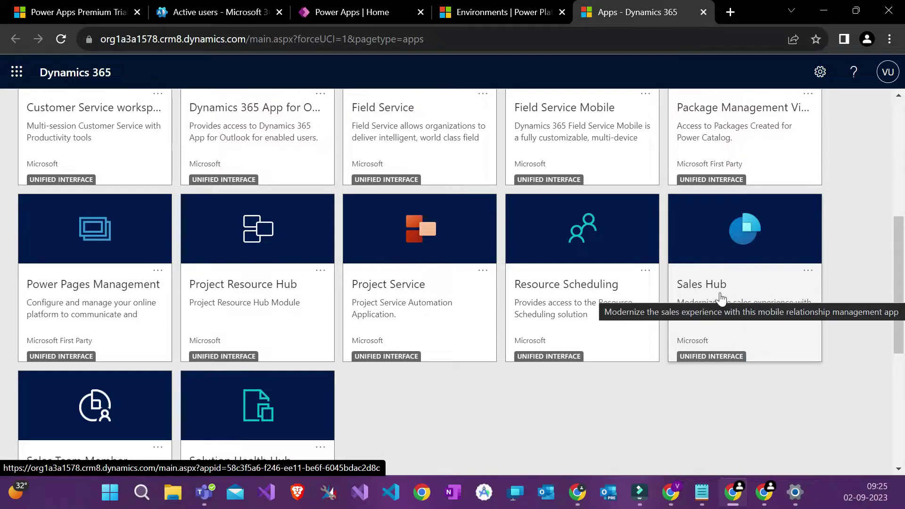
{"action": "scroll", "coordinate": [720, 299], "scroll_direction": "up", "scroll_amount": 1}
{"action": "scroll", "coordinate": [721, 304], "scroll_direction": "up", "scroll_amount": 2}
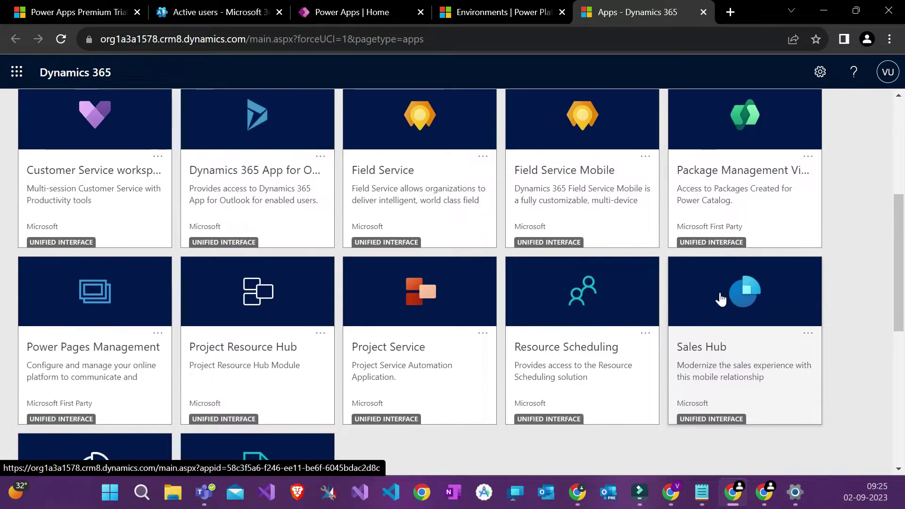
{"action": "scroll", "coordinate": [727, 352], "scroll_direction": "down", "scroll_amount": 1}
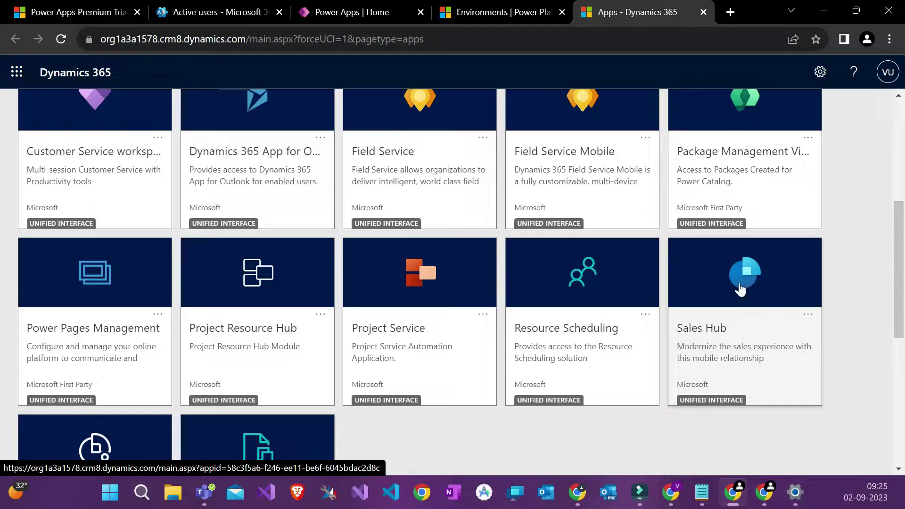
{"action": "scroll", "coordinate": [740, 290], "scroll_direction": "up", "scroll_amount": 1}
{"action": "scroll", "coordinate": [701, 276], "scroll_direction": "up", "scroll_amount": 3}
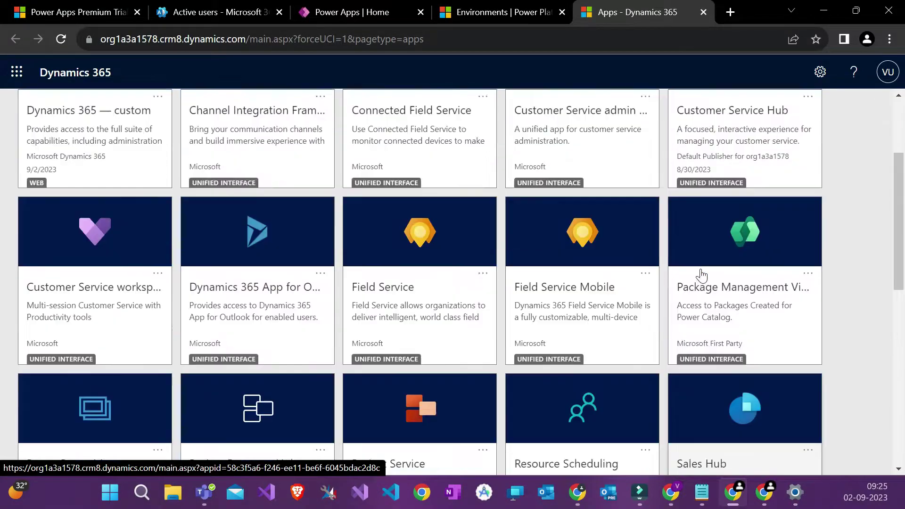
Step: Close the Dynamics 365 apps tab and the environment panel on the Power Apps home page
{"action": "left_click", "coordinate": [704, 12]}
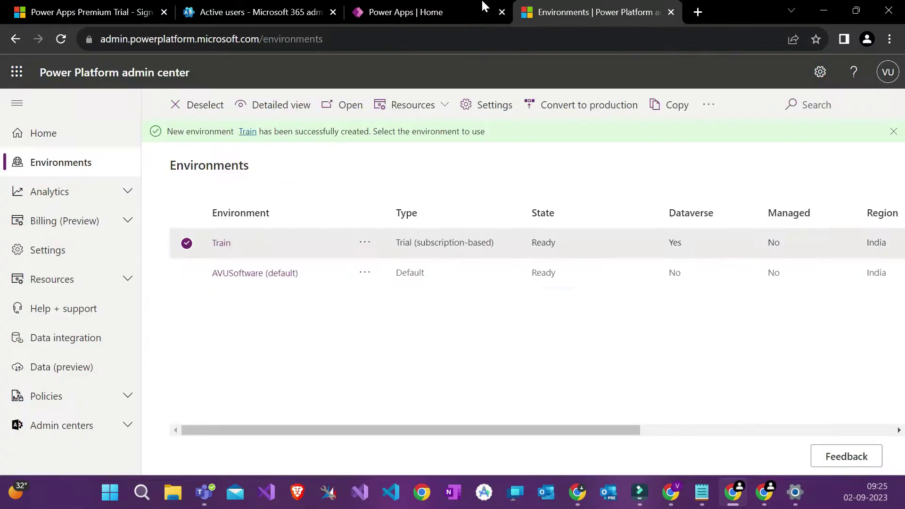
{"action": "left_click", "coordinate": [470, 6]}
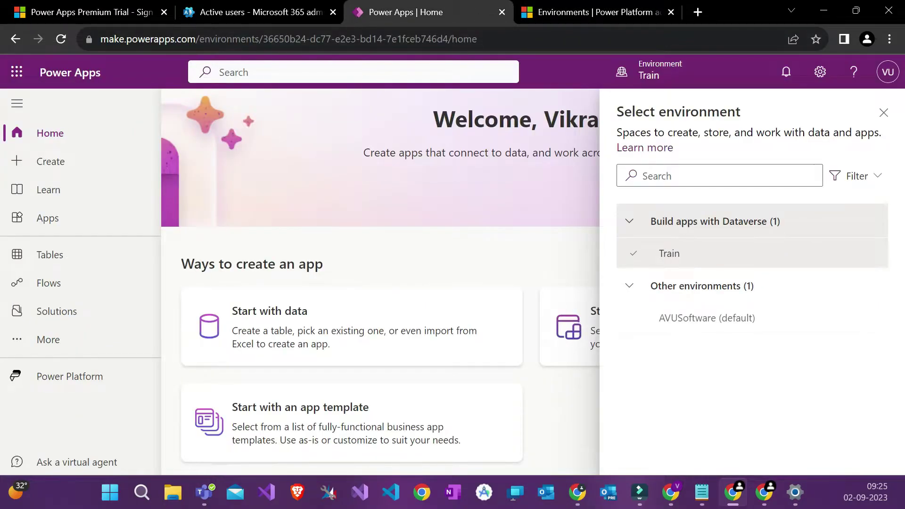
{"action": "key", "text": "alt+Tab"}
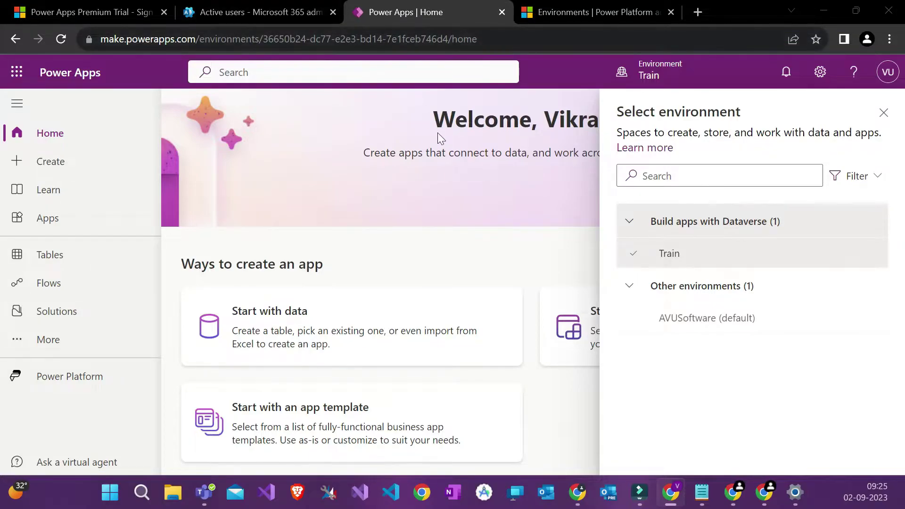
{"action": "left_click", "coordinate": [884, 113]}
{"action": "left_click", "coordinate": [885, 112]}
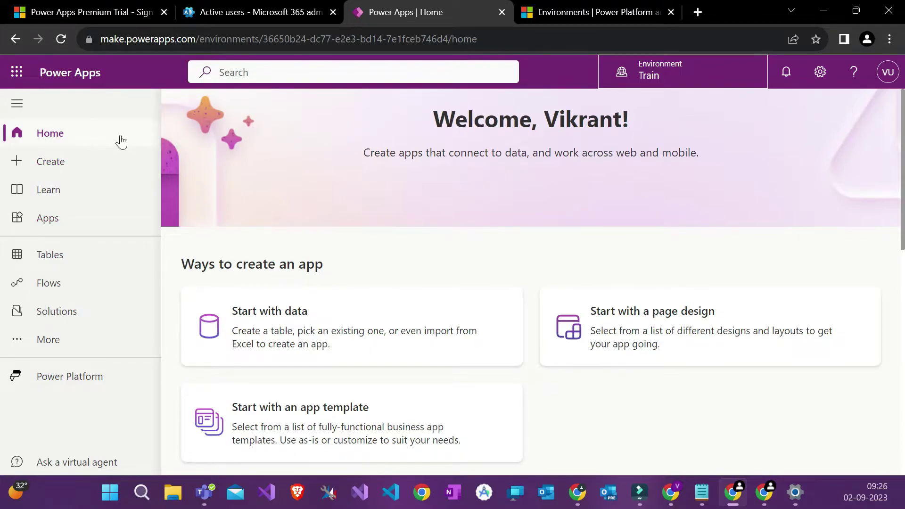
Step: Browse the Train home page, then go to the Create your app page
{"action": "scroll", "coordinate": [269, 228], "scroll_direction": "down", "scroll_amount": 10}
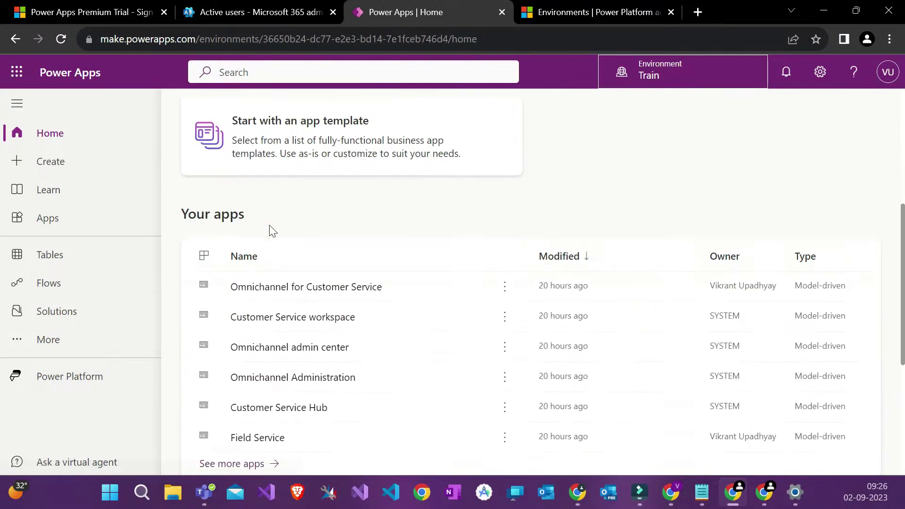
{"action": "scroll", "coordinate": [271, 228], "scroll_direction": "up", "scroll_amount": 3}
{"action": "scroll", "coordinate": [313, 152], "scroll_direction": "down", "scroll_amount": 3}
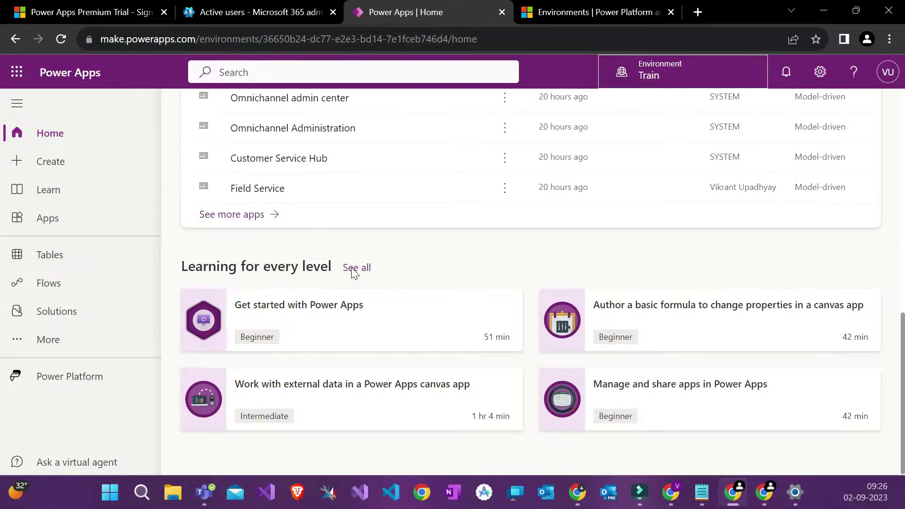
{"action": "scroll", "coordinate": [411, 277], "scroll_direction": "up", "scroll_amount": 5}
{"action": "scroll", "coordinate": [410, 277], "scroll_direction": "down", "scroll_amount": 5}
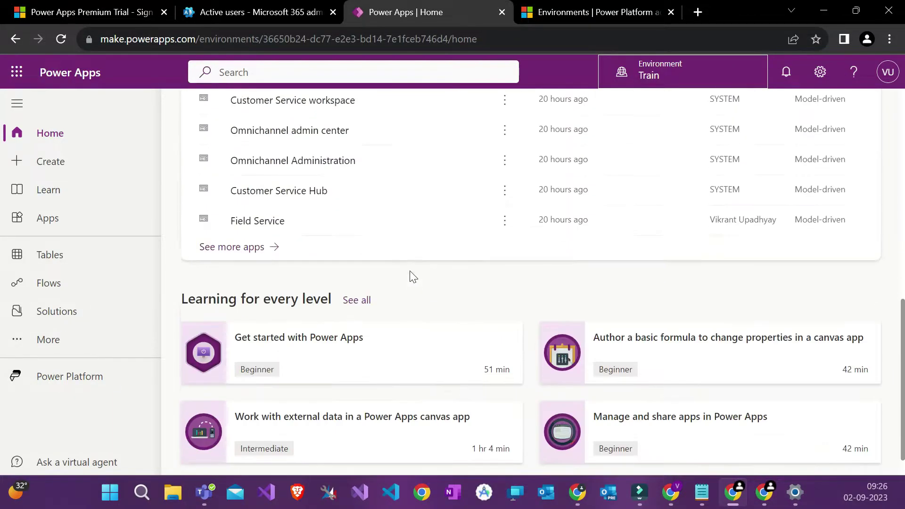
{"action": "scroll", "coordinate": [363, 305], "scroll_direction": "up", "scroll_amount": 3}
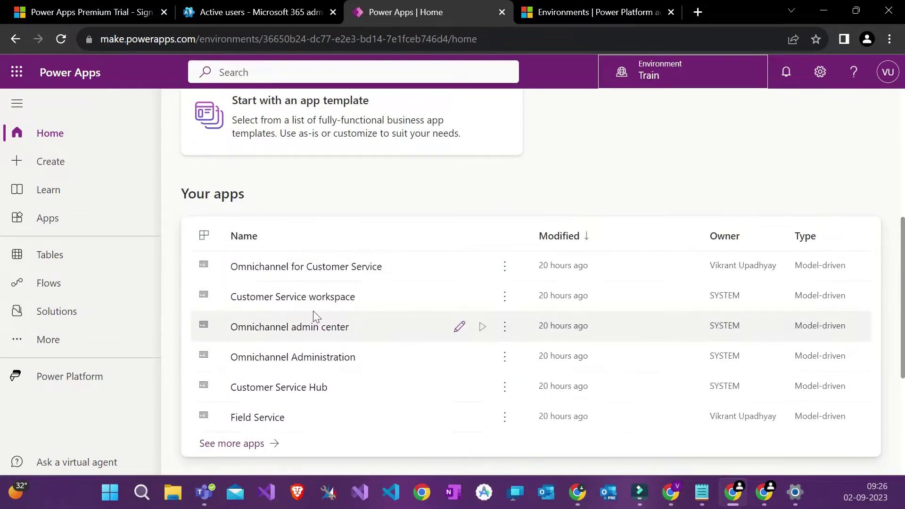
{"action": "scroll", "coordinate": [347, 306], "scroll_direction": "up", "scroll_amount": 5}
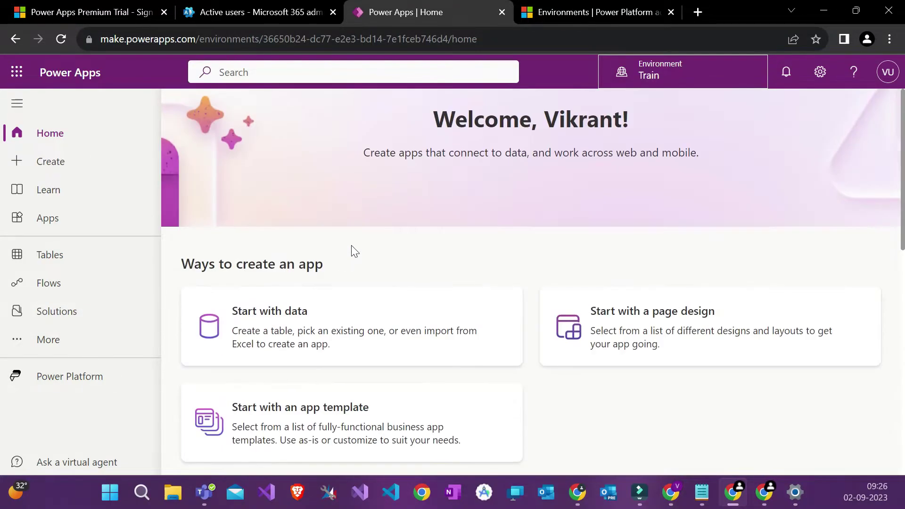
{"action": "scroll", "coordinate": [311, 303], "scroll_direction": "down", "scroll_amount": 2}
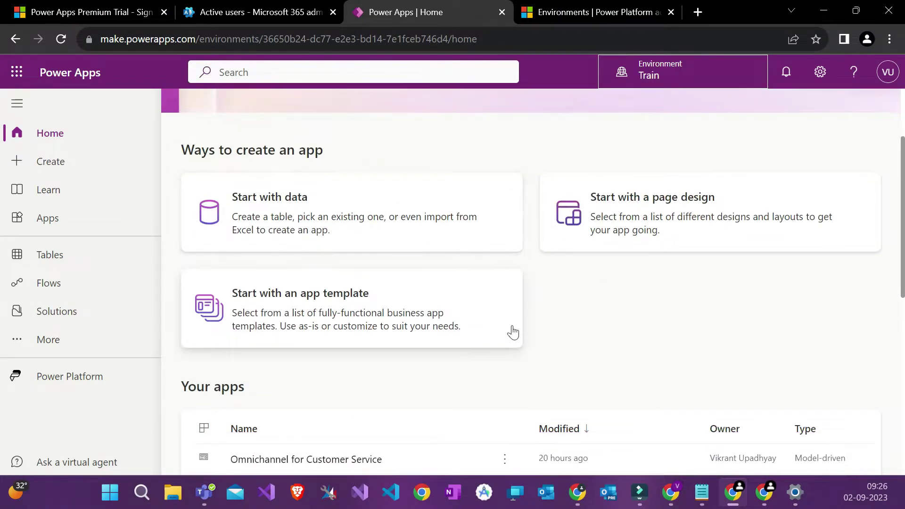
{"action": "scroll", "coordinate": [496, 330], "scroll_direction": "up", "scroll_amount": 1}
{"action": "left_click", "coordinate": [90, 178]}
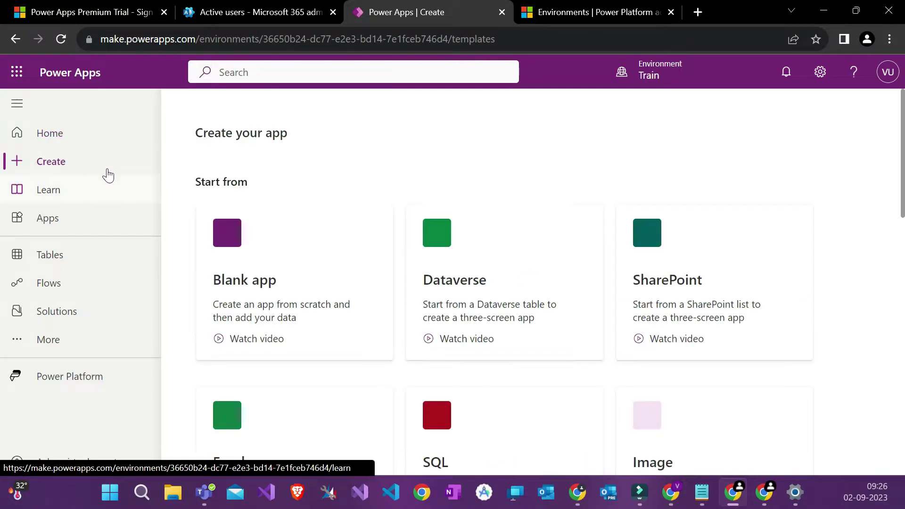
Step: Skim the Learn page's guided learning modules, then move on to the Apps list
{"action": "scroll", "coordinate": [274, 220], "scroll_direction": "down", "scroll_amount": 2}
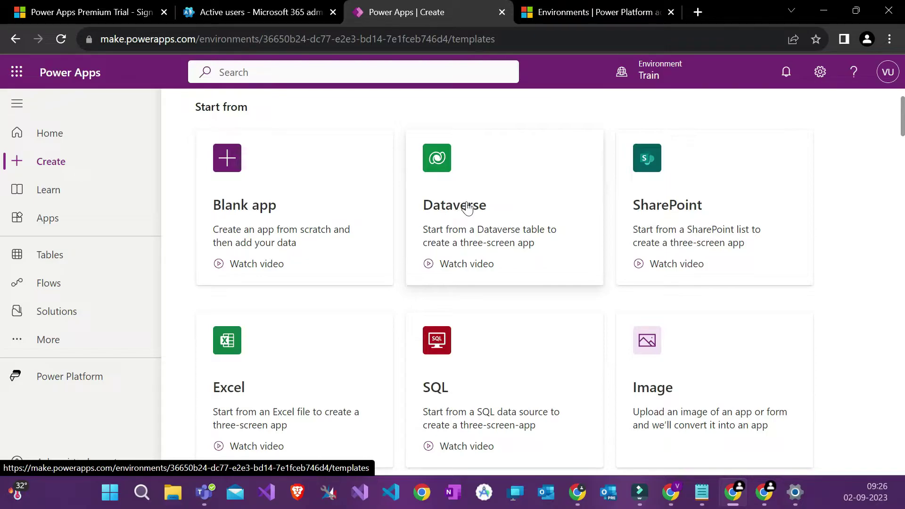
{"action": "scroll", "coordinate": [486, 186], "scroll_direction": "up", "scroll_amount": 2}
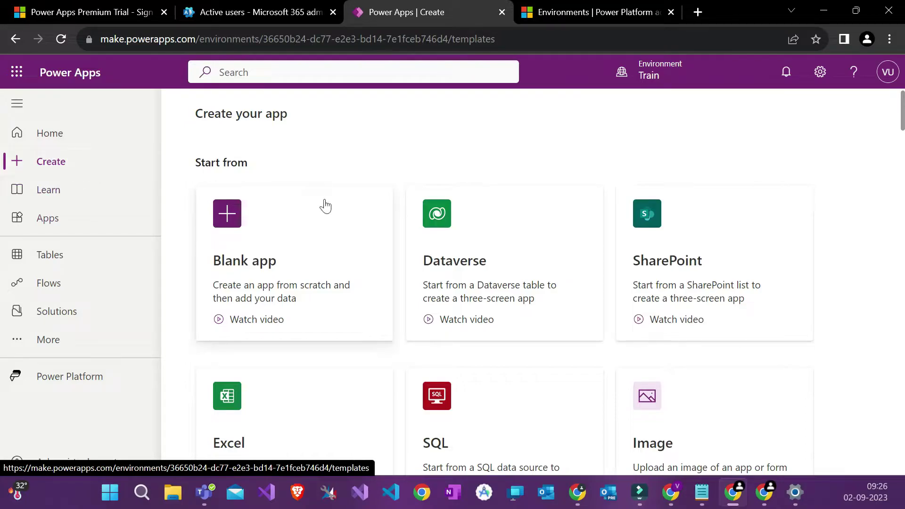
{"action": "left_click", "coordinate": [67, 199]}
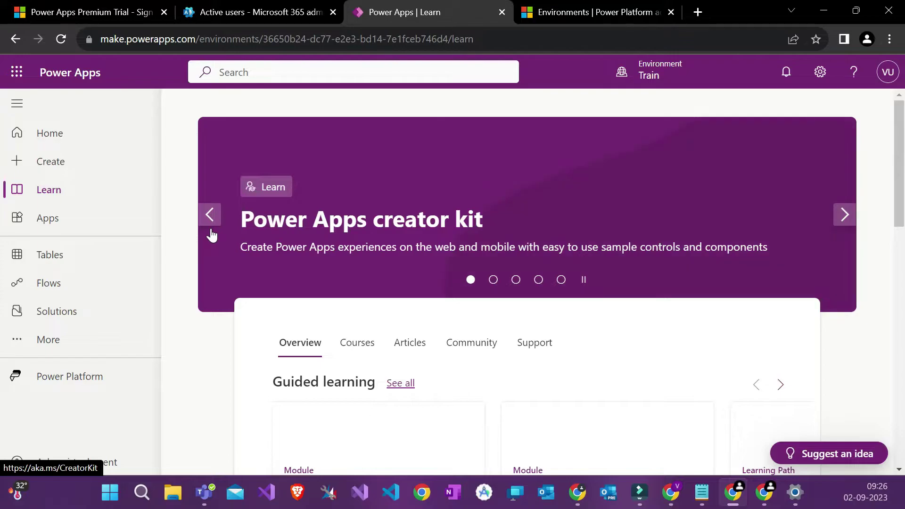
{"action": "scroll", "coordinate": [218, 245], "scroll_direction": "down", "scroll_amount": 4}
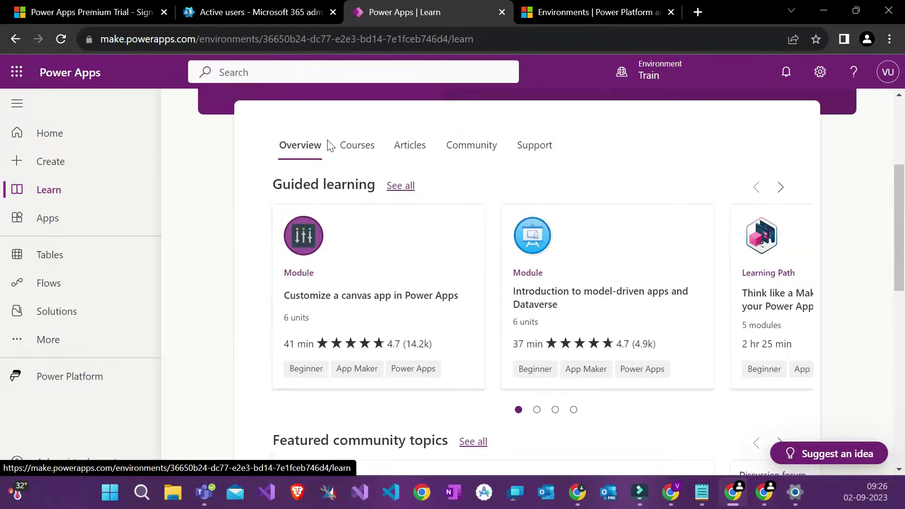
{"action": "scroll", "coordinate": [196, 176], "scroll_direction": "up", "scroll_amount": 1}
{"action": "left_click", "coordinate": [100, 233]}
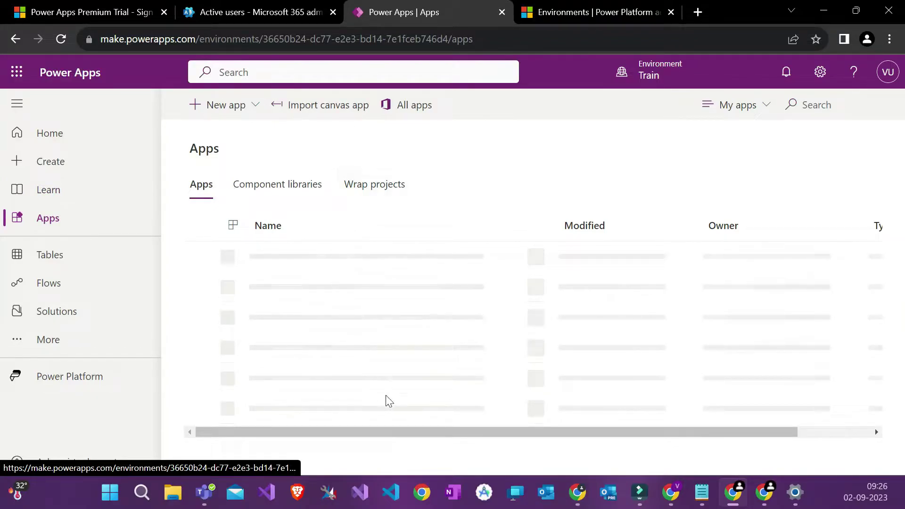
Step: Check the apps list and confirm Train in the header's environment panel, then close it
{"action": "scroll", "coordinate": [387, 364], "scroll_direction": "down", "scroll_amount": 2}
{"action": "scroll", "coordinate": [387, 364], "scroll_direction": "up", "scroll_amount": 2}
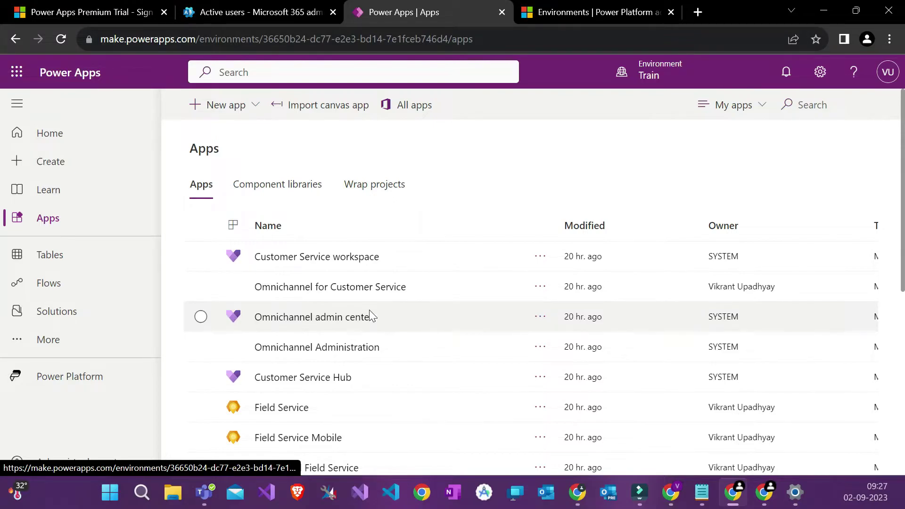
{"action": "left_click", "coordinate": [645, 73]}
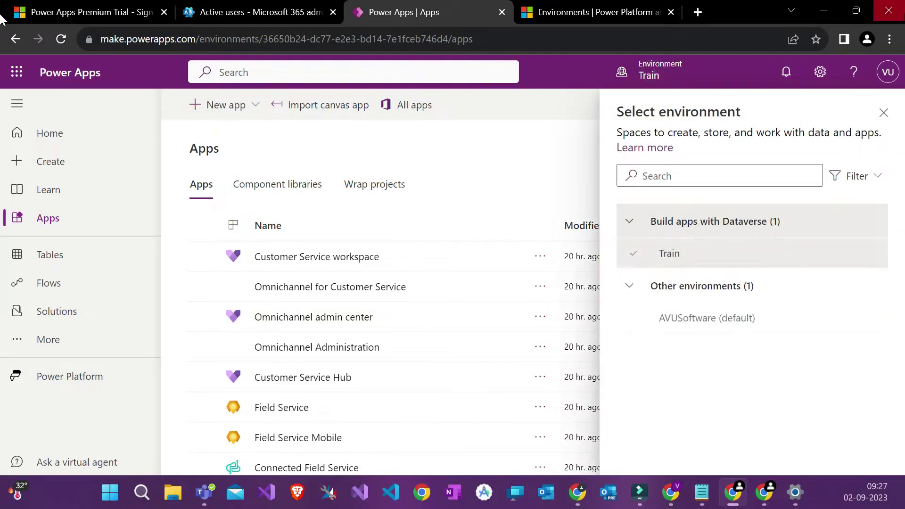
{"action": "left_click", "coordinate": [885, 112]}
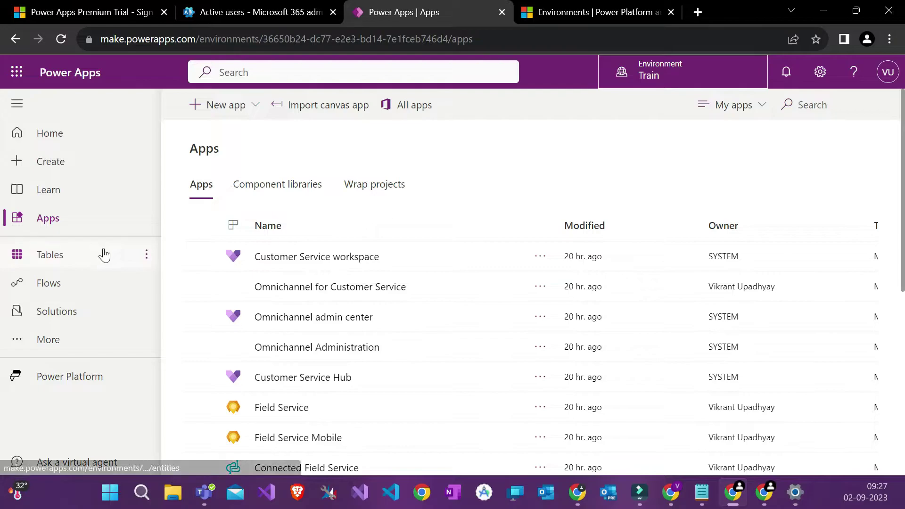
Step: Open Tables and review recommended tables like Account, Address, Appointment and Contact
{"action": "left_click", "coordinate": [67, 256]}
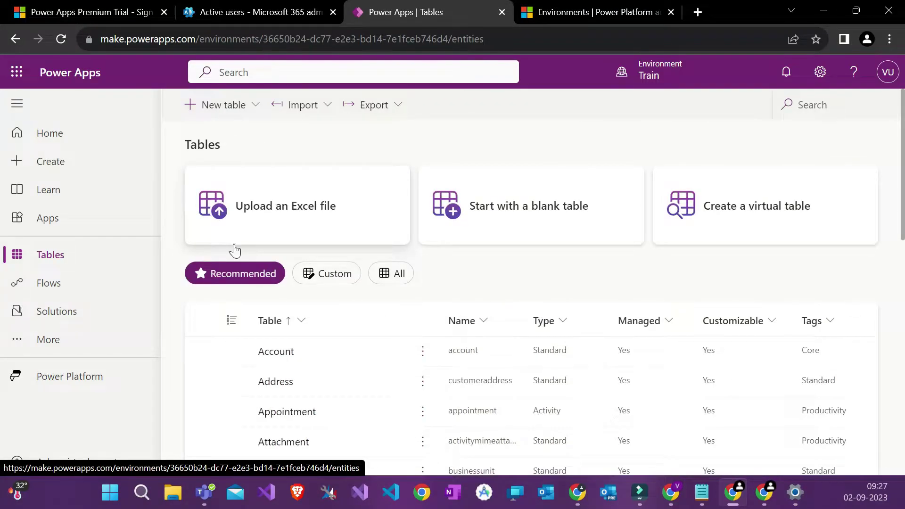
{"action": "scroll", "coordinate": [235, 251], "scroll_direction": "down", "scroll_amount": 2}
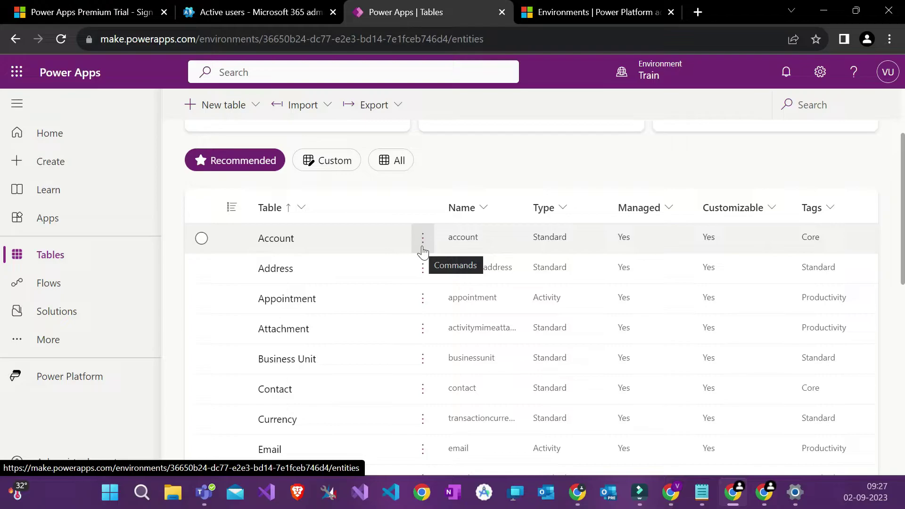
{"action": "scroll", "coordinate": [423, 252], "scroll_direction": "up", "scroll_amount": 2}
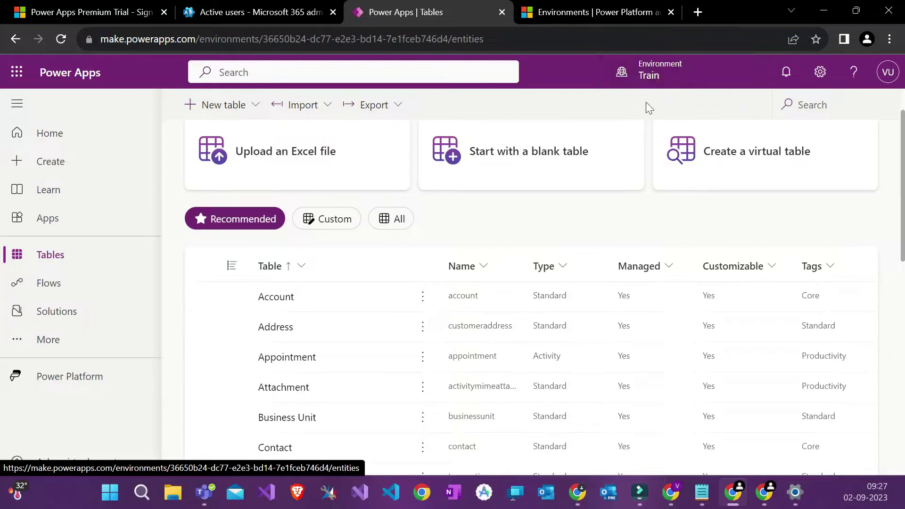
Step: Open Flows, accept the Power Automate welcome with United States region, and dismiss the banner
{"action": "left_click", "coordinate": [87, 284]}
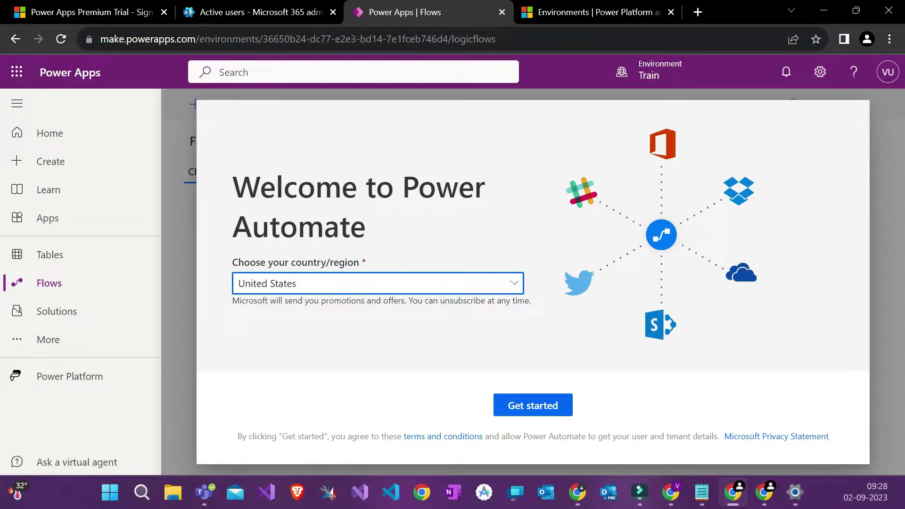
{"action": "left_click", "coordinate": [550, 406]}
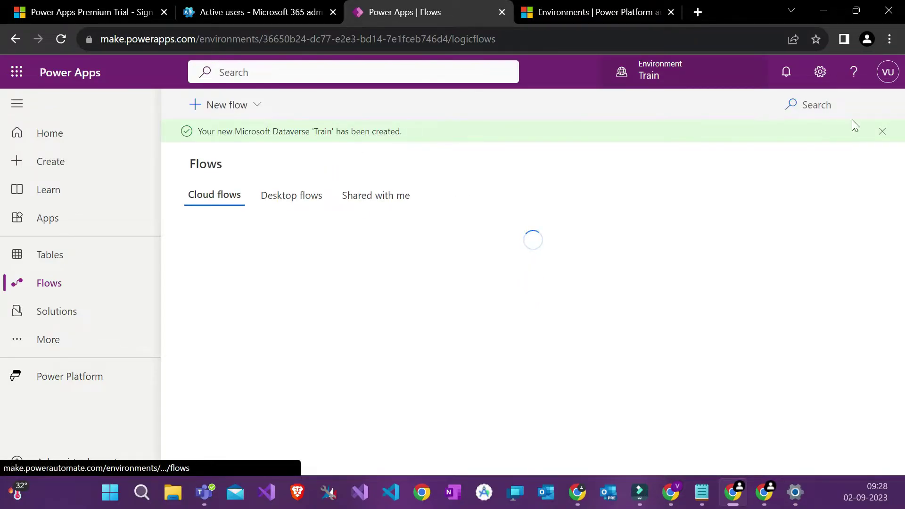
{"action": "left_click", "coordinate": [884, 131]}
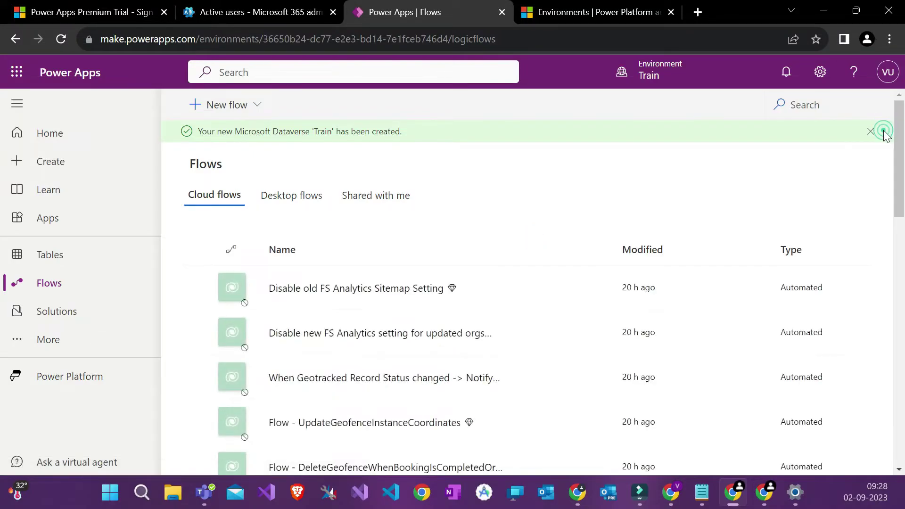
{"action": "scroll", "coordinate": [667, 333], "scroll_direction": "down", "scroll_amount": 1}
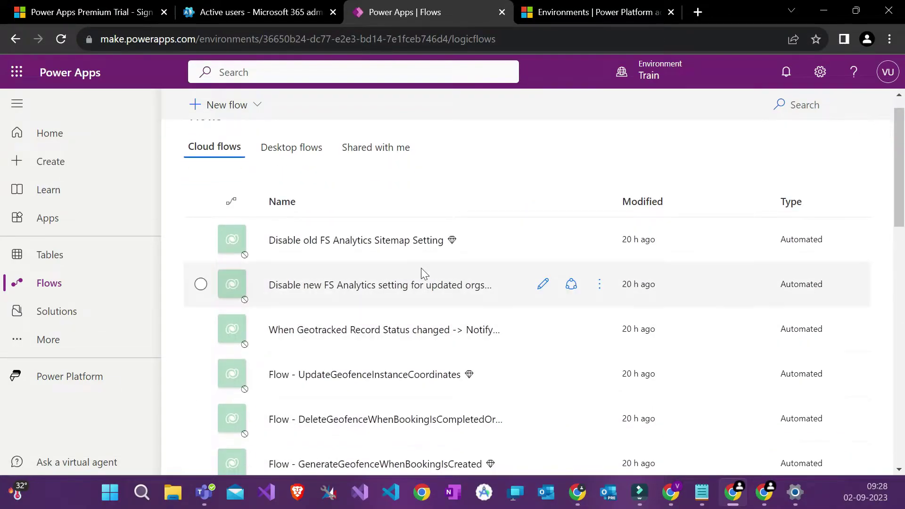
{"action": "scroll", "coordinate": [384, 269], "scroll_direction": "down", "scroll_amount": 15}
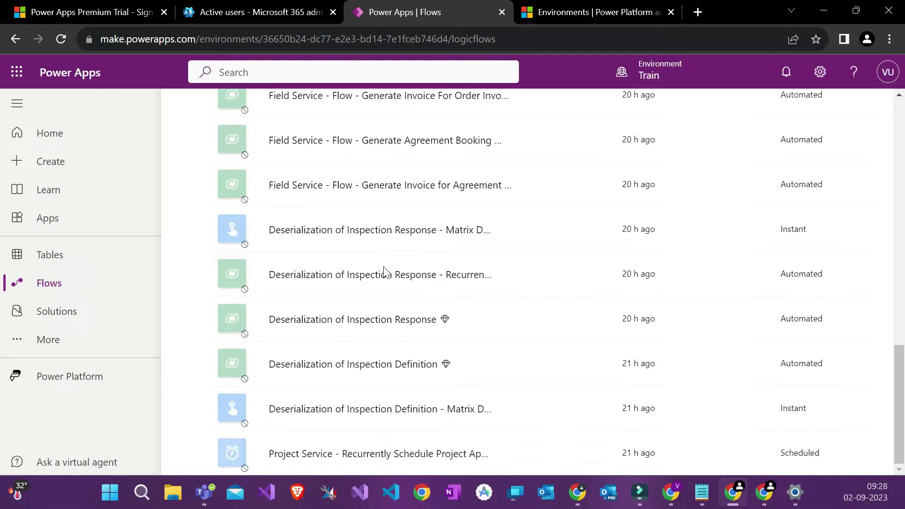
{"action": "scroll", "coordinate": [383, 269], "scroll_direction": "up", "scroll_amount": 10}
{"action": "scroll", "coordinate": [387, 272], "scroll_direction": "up", "scroll_amount": 6}
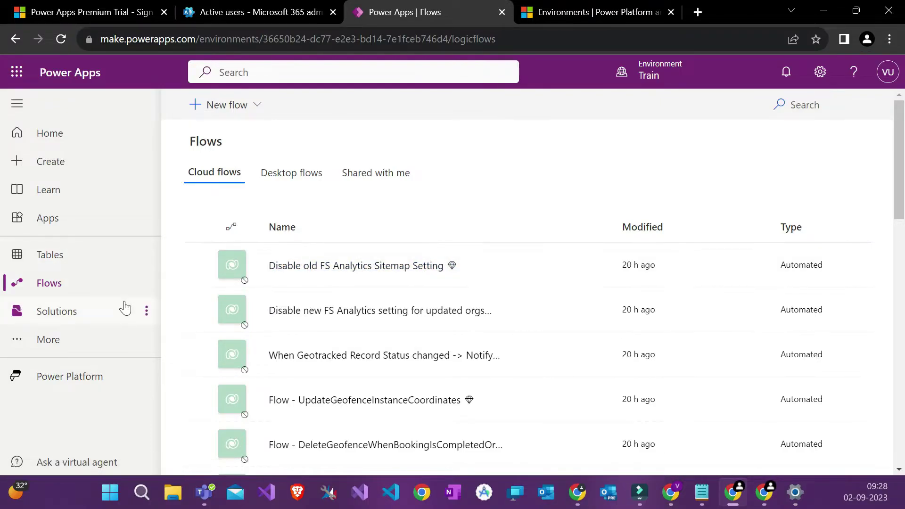
Step: Open Solutions, check the ProductivityTools actions menu, and leave that solution unselected
{"action": "left_click", "coordinate": [102, 318]}
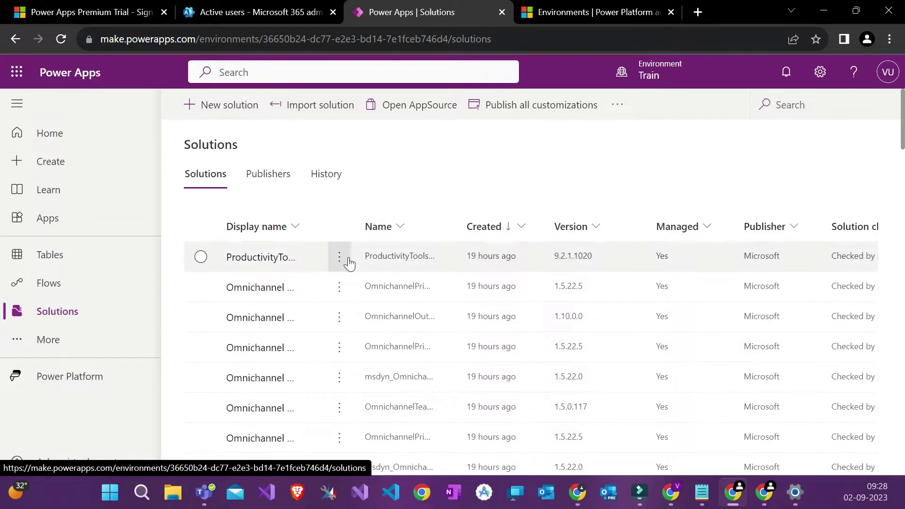
{"action": "left_click", "coordinate": [347, 257]}
{"action": "left_click", "coordinate": [391, 193]}
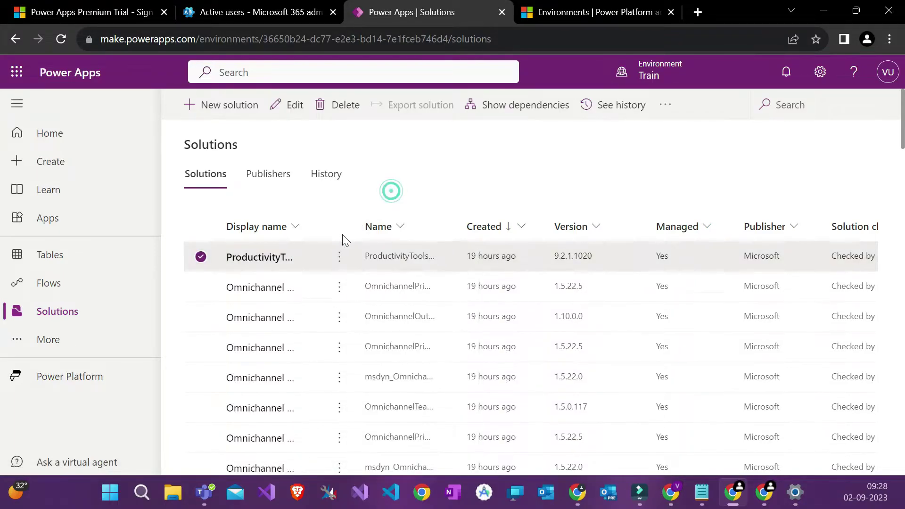
{"action": "left_click", "coordinate": [203, 260]}
{"action": "left_click", "coordinate": [201, 257]}
{"action": "left_click", "coordinate": [201, 257]}
{"action": "left_click", "coordinate": [201, 258]}
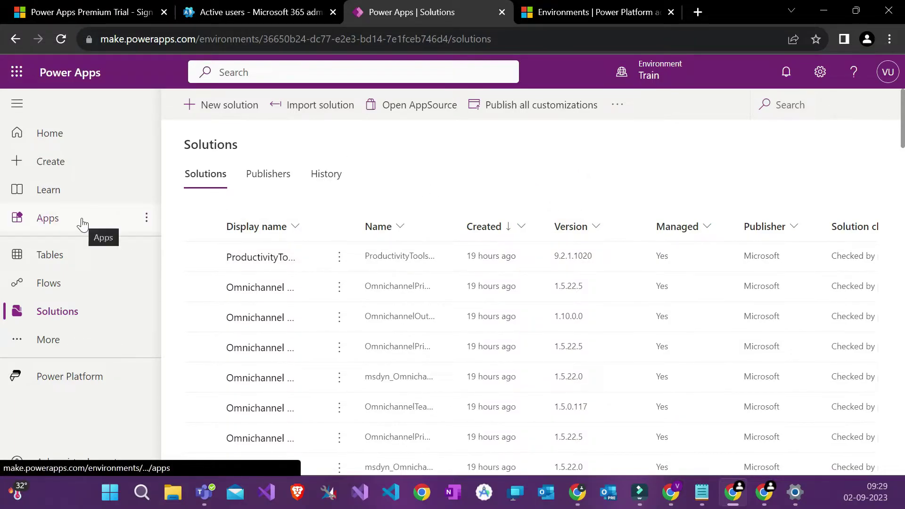
Step: Browse the More flyout's extra pages and the Solutions entry's options menu
{"action": "left_click", "coordinate": [64, 340]}
{"action": "scroll", "coordinate": [227, 367], "scroll_direction": "down", "scroll_amount": 3}
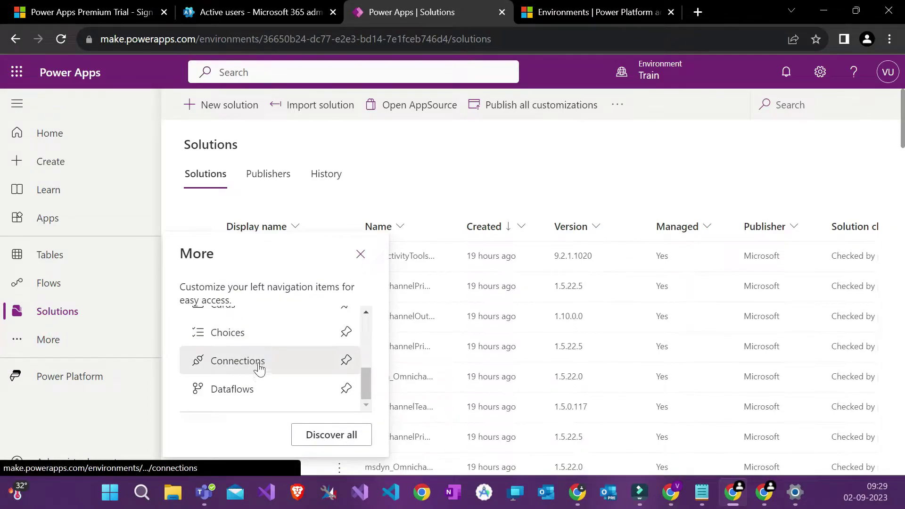
{"action": "left_click", "coordinate": [193, 213]}
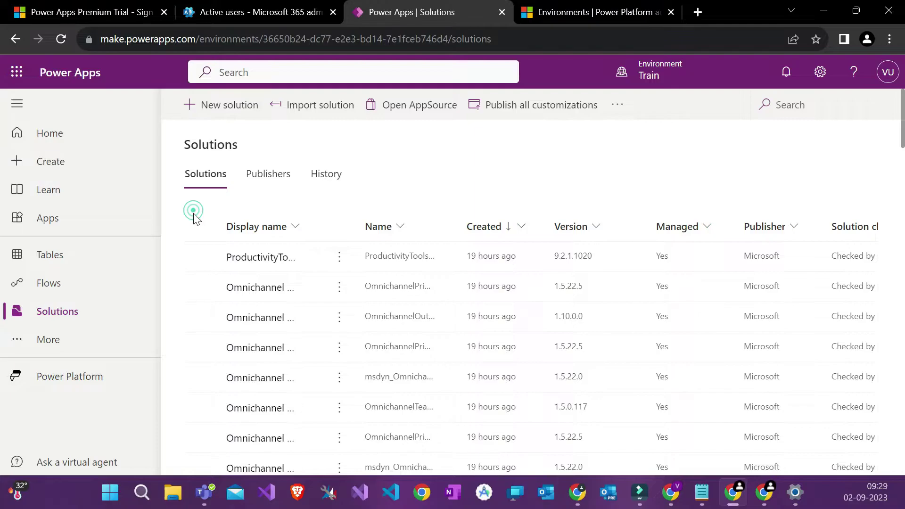
{"action": "left_click", "coordinate": [145, 313]}
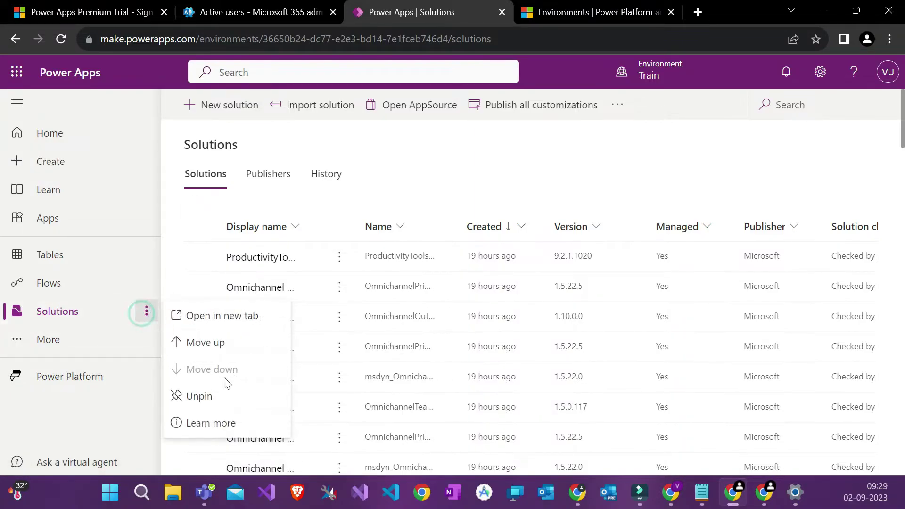
{"action": "left_click", "coordinate": [90, 312]}
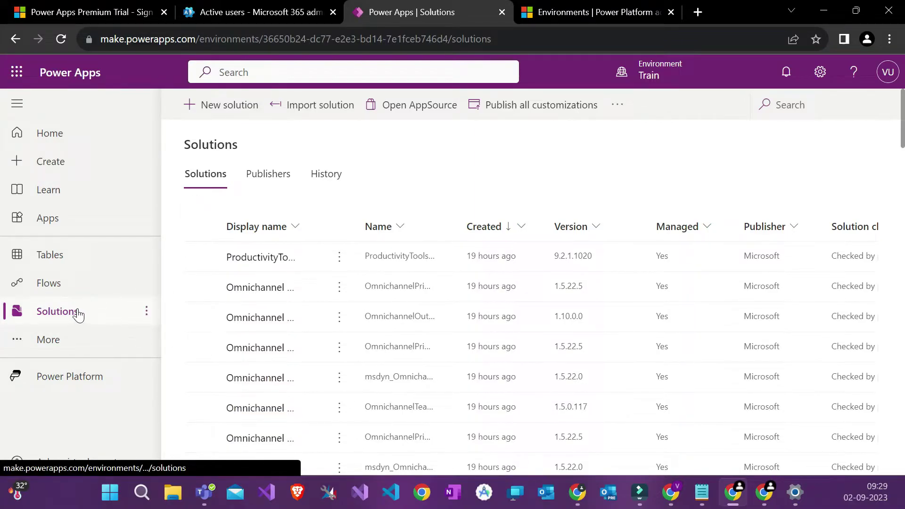
{"action": "left_click", "coordinate": [84, 343]}
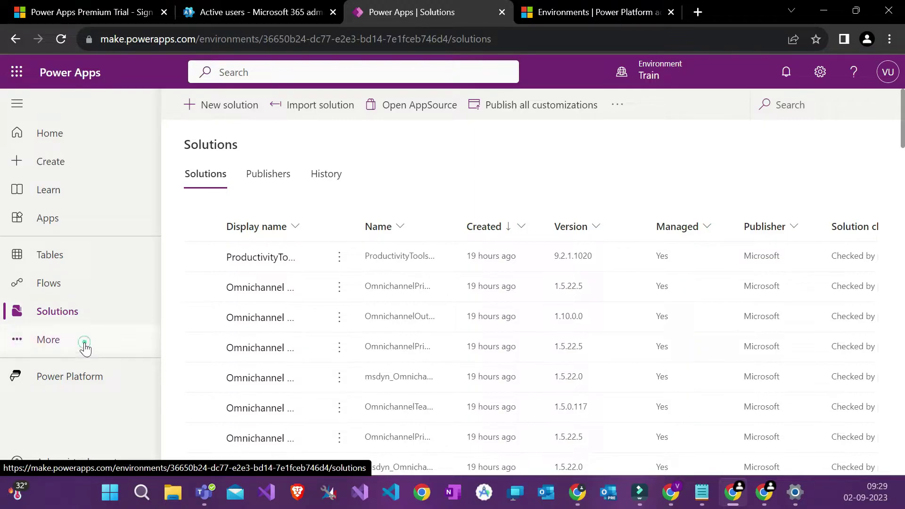
{"action": "scroll", "coordinate": [230, 358], "scroll_direction": "down", "scroll_amount": 3}
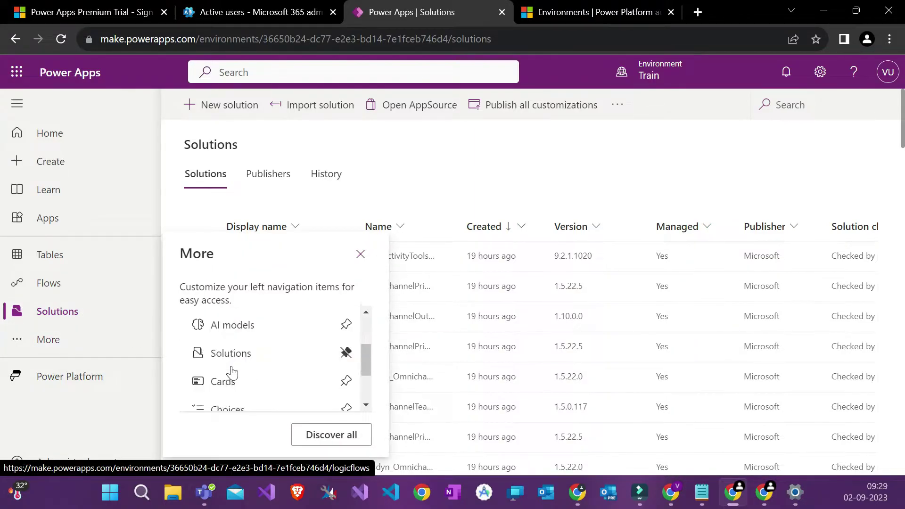
{"action": "scroll", "coordinate": [232, 372], "scroll_direction": "up", "scroll_amount": 1}
{"action": "scroll", "coordinate": [233, 353], "scroll_direction": "down", "scroll_amount": 3}
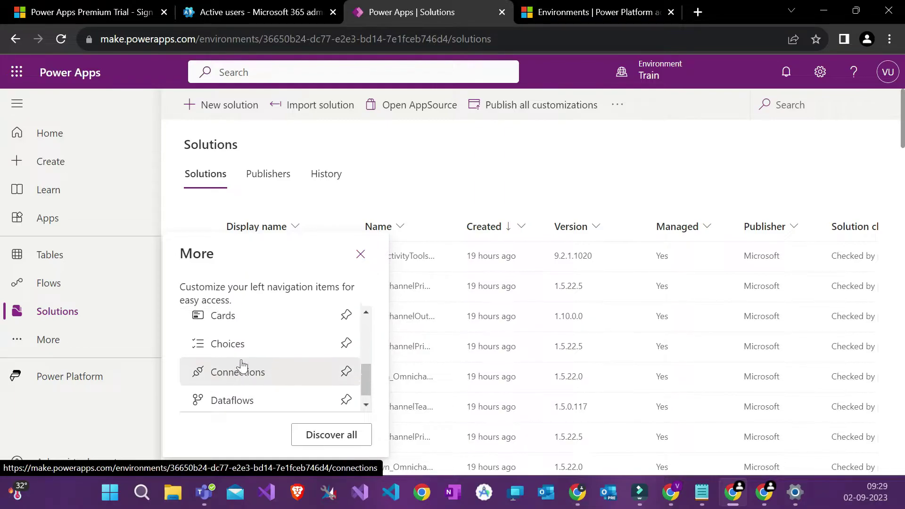
{"action": "left_click", "coordinate": [361, 254]}
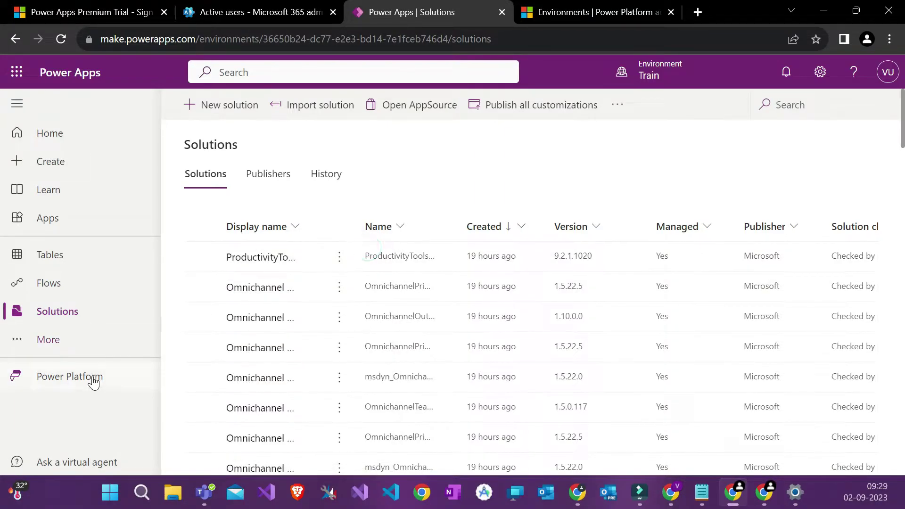
Step: View the Explore Power Platform overview, then return to Create your app
{"action": "left_click", "coordinate": [101, 377]}
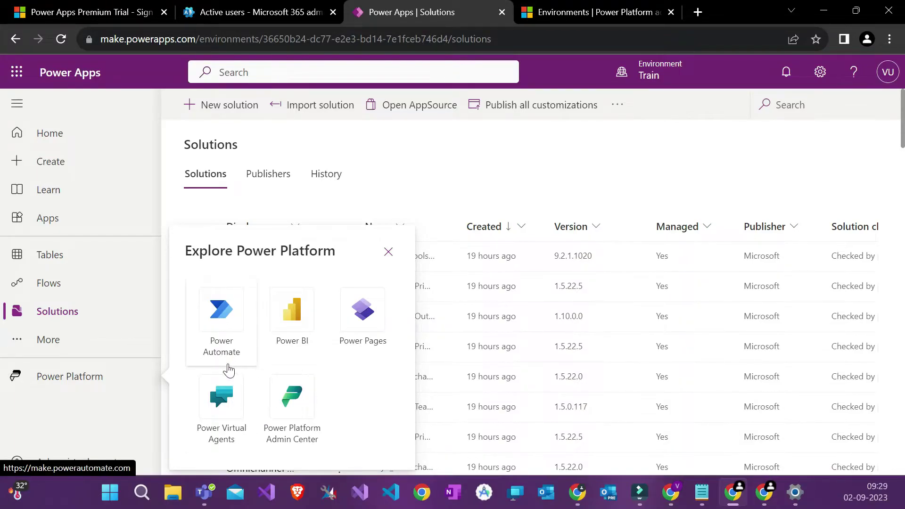
{"action": "left_click", "coordinate": [389, 255]}
{"action": "left_click", "coordinate": [69, 163]}
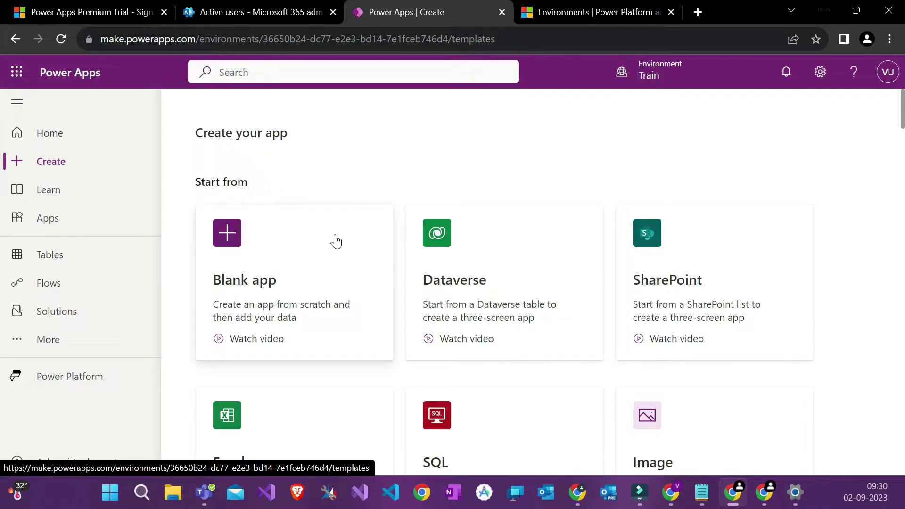
Step: Scroll back up to 'Create your app' and choose the Blank app card
{"action": "scroll", "coordinate": [350, 225], "scroll_direction": "down", "scroll_amount": 5}
{"action": "scroll", "coordinate": [350, 225], "scroll_direction": "down", "scroll_amount": 8}
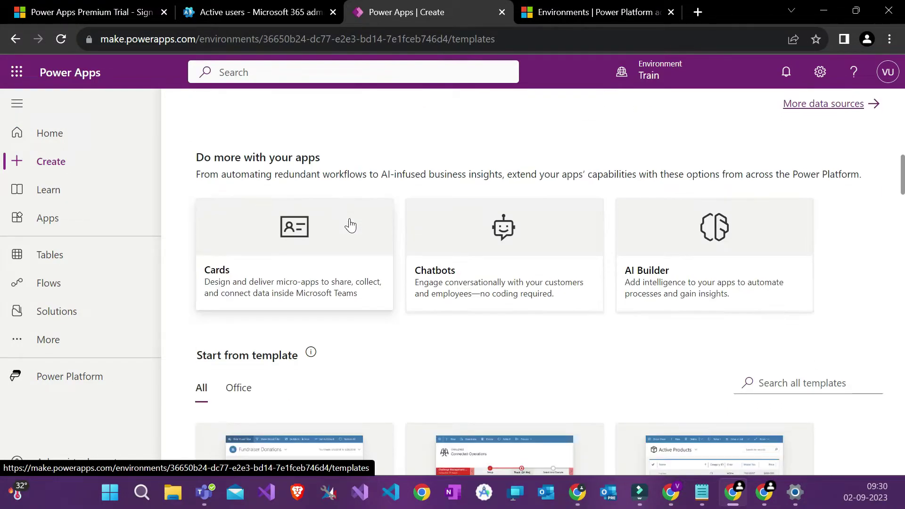
{"action": "scroll", "coordinate": [350, 225], "scroll_direction": "down", "scroll_amount": 16}
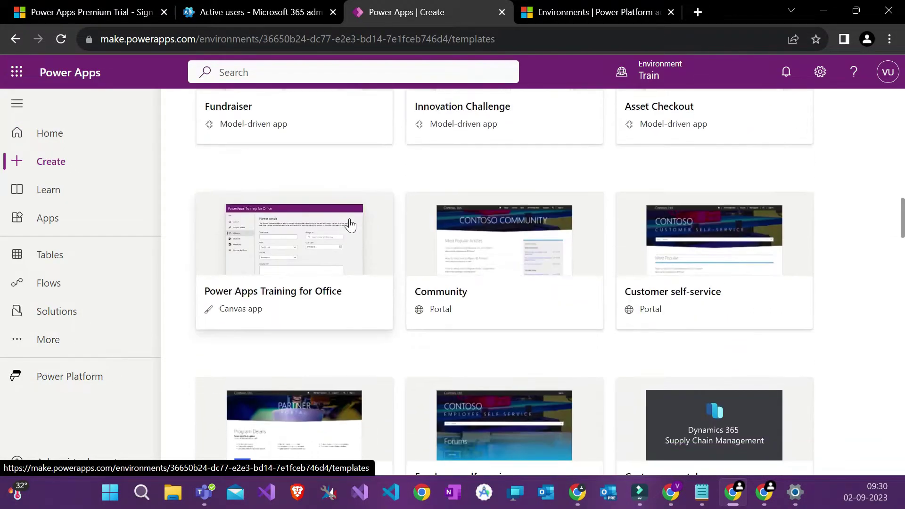
{"action": "scroll", "coordinate": [351, 225], "scroll_direction": "up", "scroll_amount": 20}
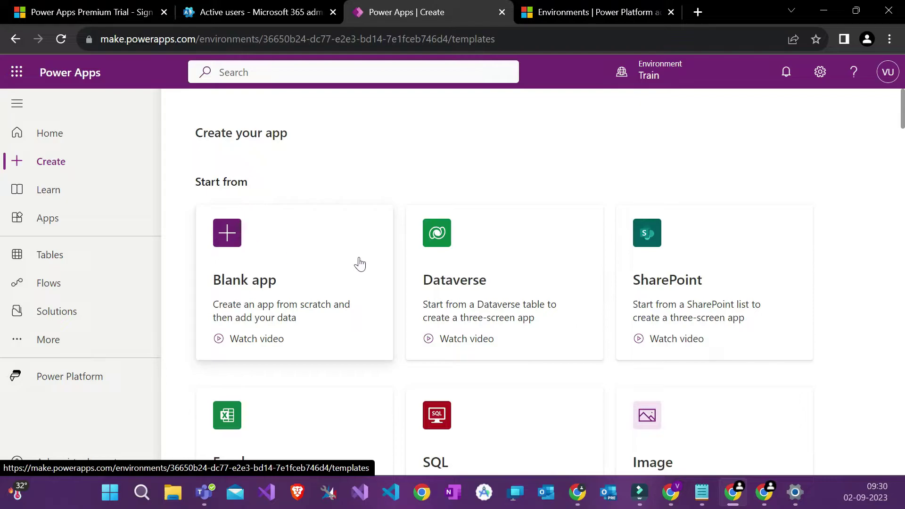
{"action": "left_click", "coordinate": [320, 279]}
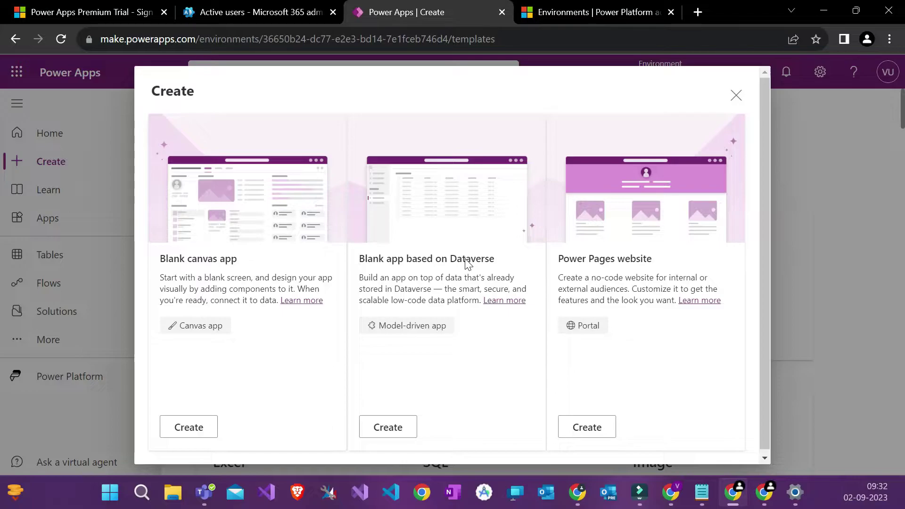
{"action": "left_click", "coordinate": [463, 261]}
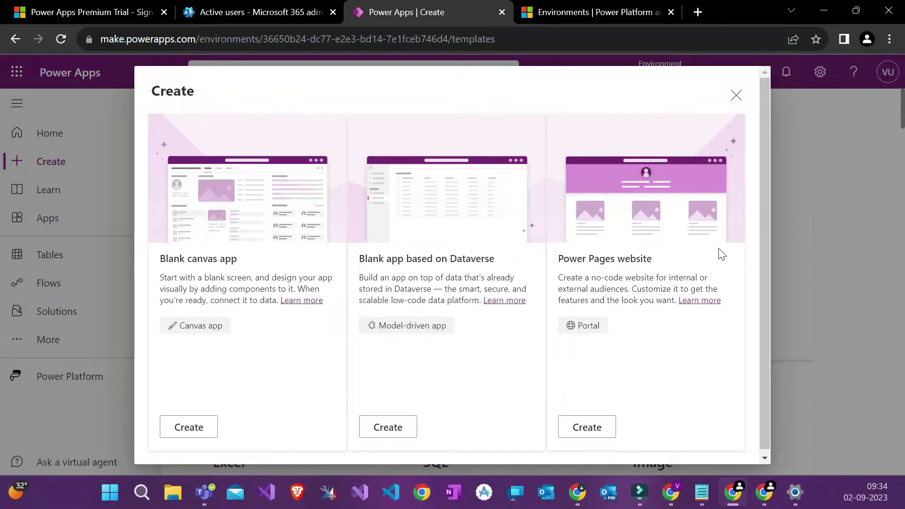
Step: Close the Create dialog with its Blank canvas app, Dataverse and Power Pages options
{"action": "scroll", "coordinate": [698, 289], "scroll_direction": "down", "scroll_amount": 1}
{"action": "left_click", "coordinate": [736, 108]}
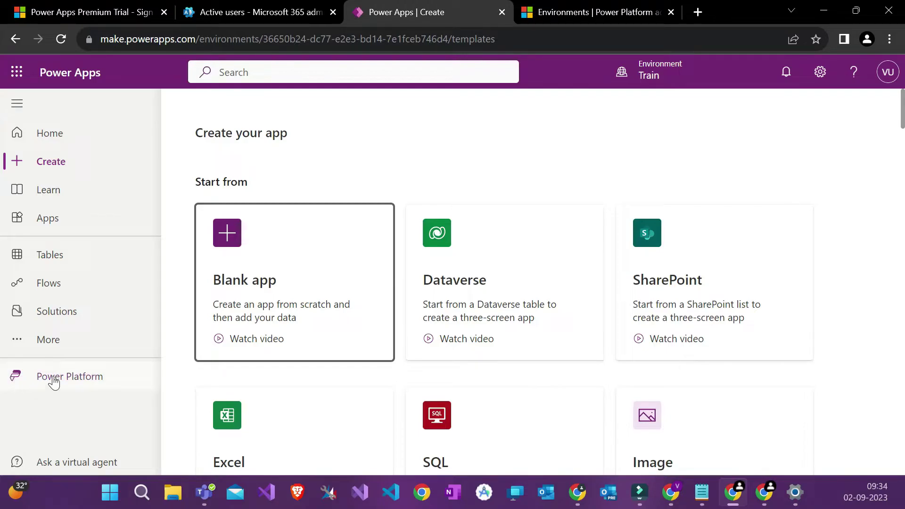
Step: Switch to Excel and maximise the blank Book1 workbook over Power Apps
{"action": "scroll", "coordinate": [415, 267], "scroll_direction": "down", "scroll_amount": 1}
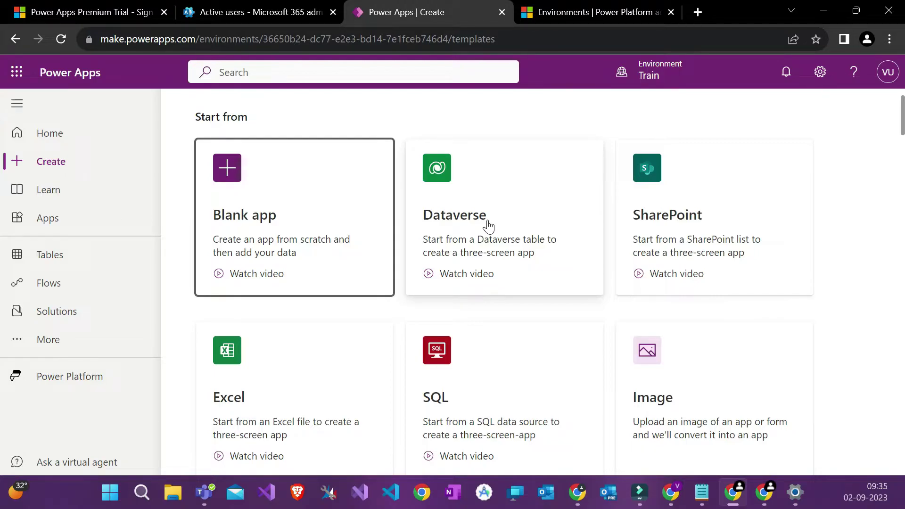
{"action": "scroll", "coordinate": [485, 253], "scroll_direction": "down", "scroll_amount": 2}
{"action": "scroll", "coordinate": [485, 255], "scroll_direction": "up", "scroll_amount": 3}
{"action": "scroll", "coordinate": [466, 238], "scroll_direction": "down", "scroll_amount": 1}
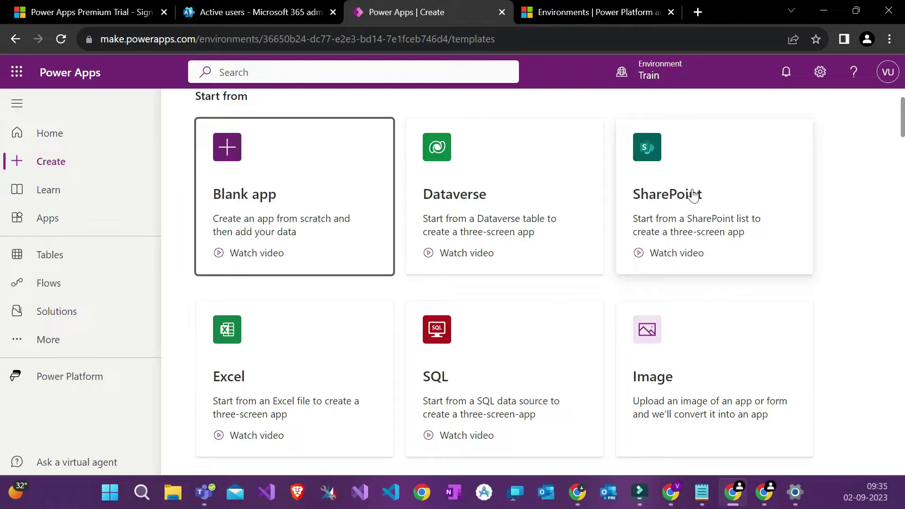
{"action": "scroll", "coordinate": [696, 194], "scroll_direction": "down", "scroll_amount": 1}
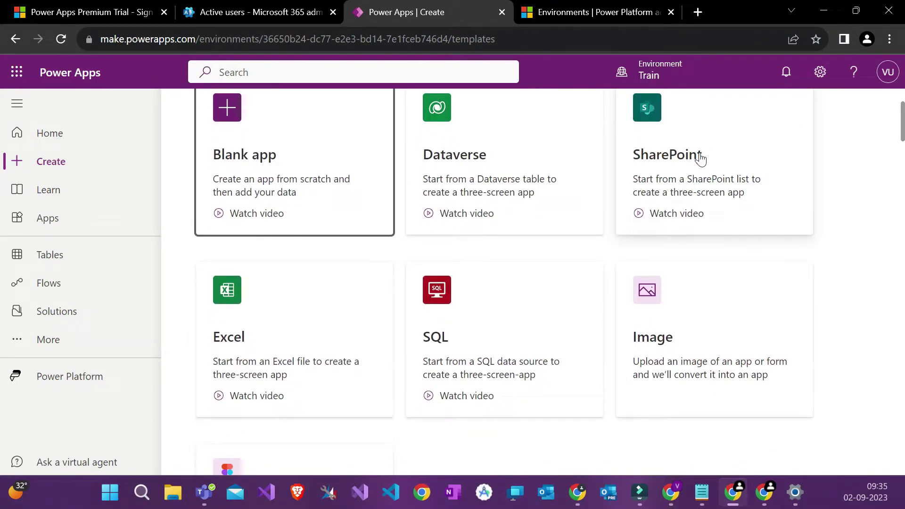
{"action": "scroll", "coordinate": [276, 339], "scroll_direction": "down", "scroll_amount": 1}
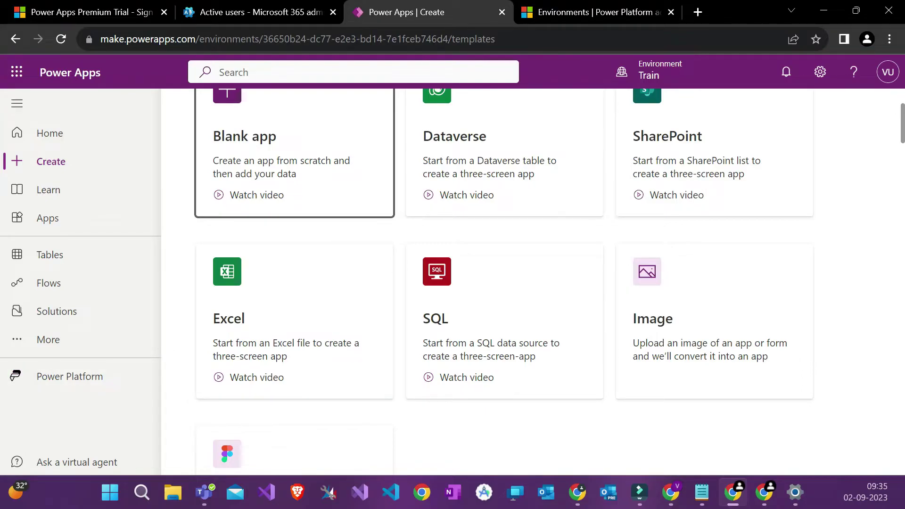
{"action": "key", "text": "super"}
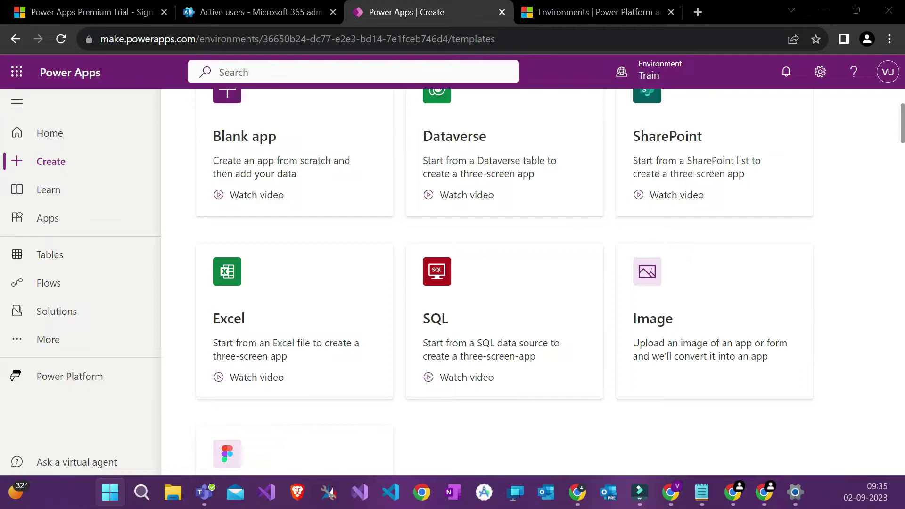
{"action": "key", "text": "super"}
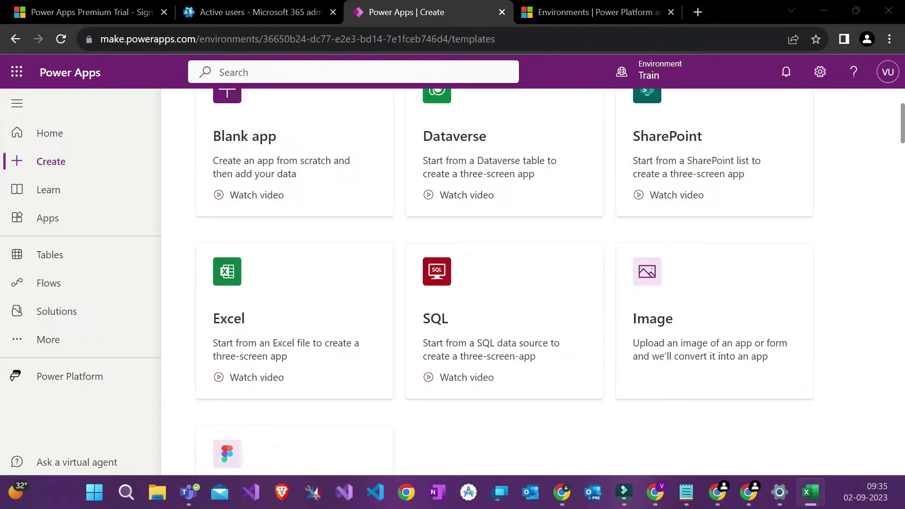
{"action": "left_click_drag", "start_coordinate": [0, 103], "coordinate": [425, 4]}
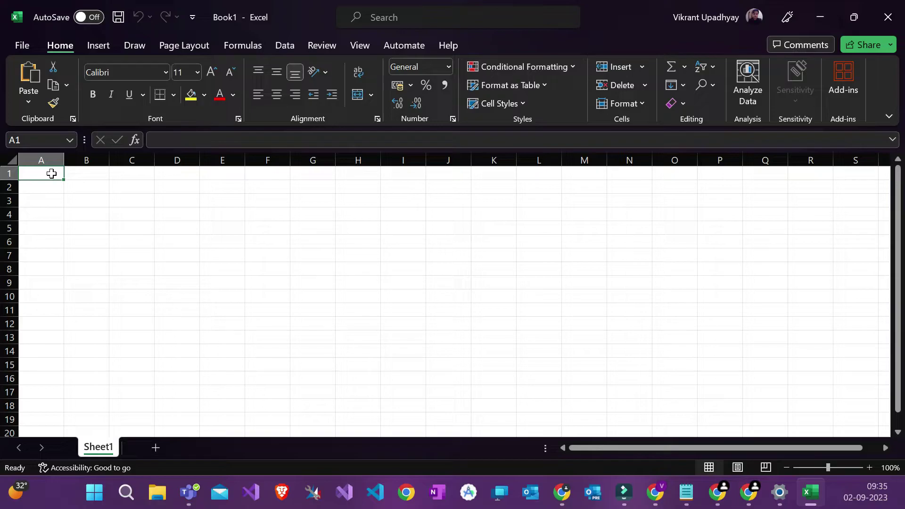
Step: Enter 'Employee Name' in A1 and autofit column A to it
{"action": "left_click_drag", "start_coordinate": [51, 174], "coordinate": [167, 191]}
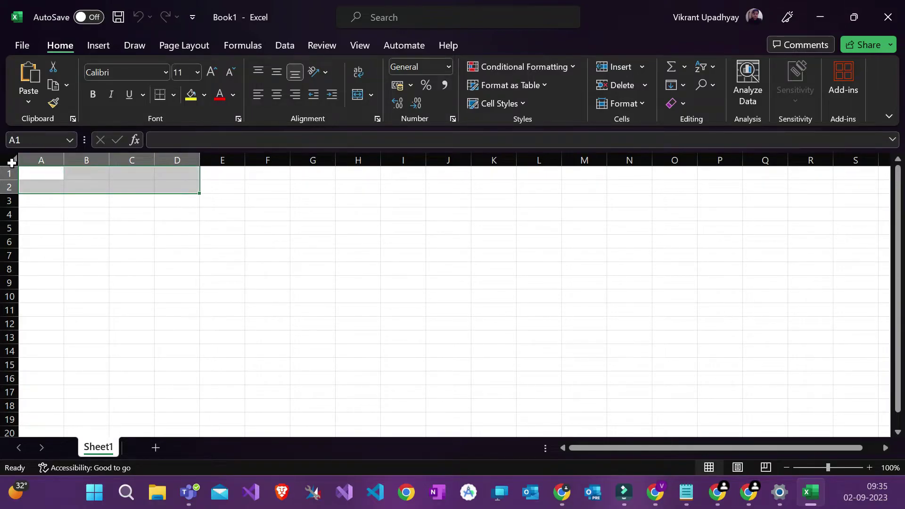
{"action": "left_click", "coordinate": [45, 176]}
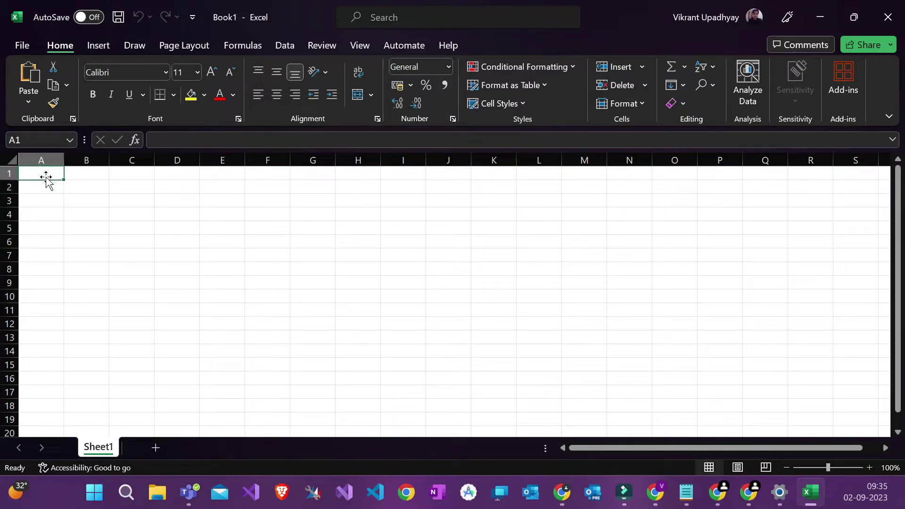
{"action": "type", "text": "Employee"}
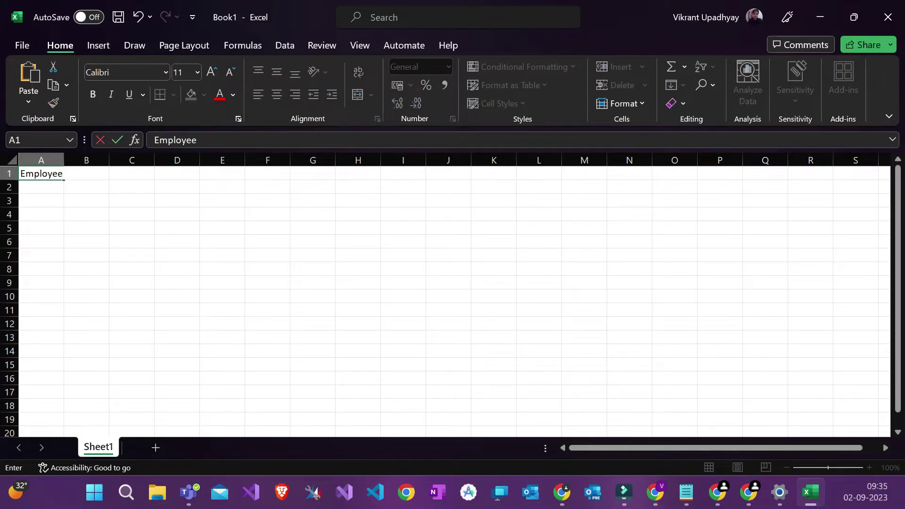
{"action": "type", "text": " Name"}
{"action": "left_click", "coordinate": [130, 190]}
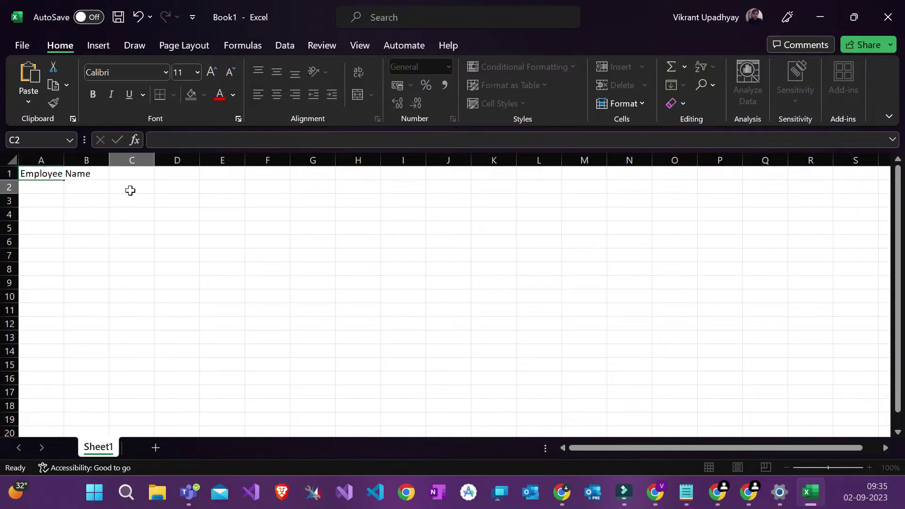
{"action": "double_click", "coordinate": [64, 160]}
Step: Add 'Email' in B1 and 'Phone' in C1, then select A1:C8
{"action": "left_click", "coordinate": [123, 172]}
{"action": "type", "text": "Email"}
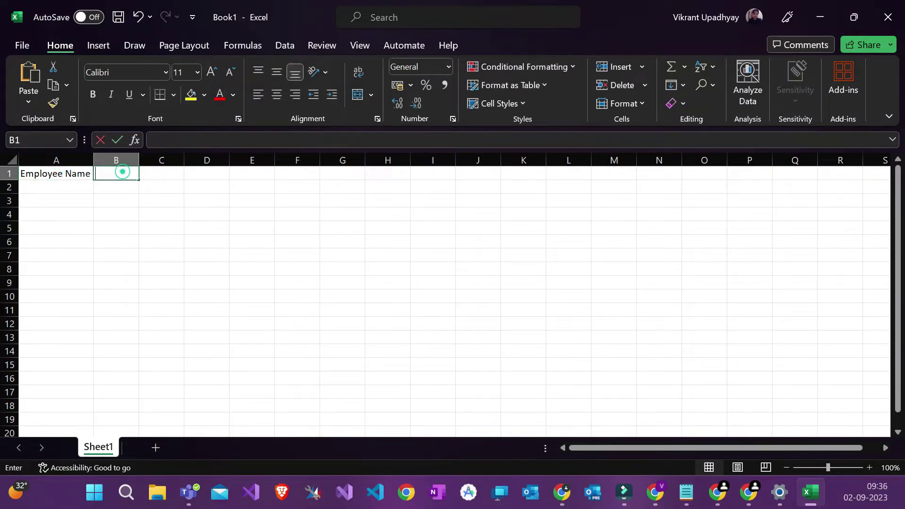
{"action": "left_click", "coordinate": [176, 174]}
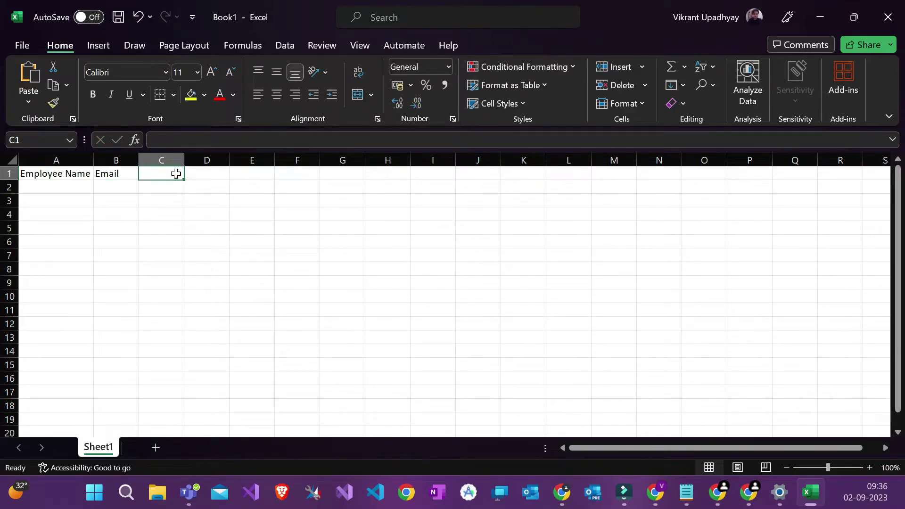
{"action": "type", "text": "Add"}
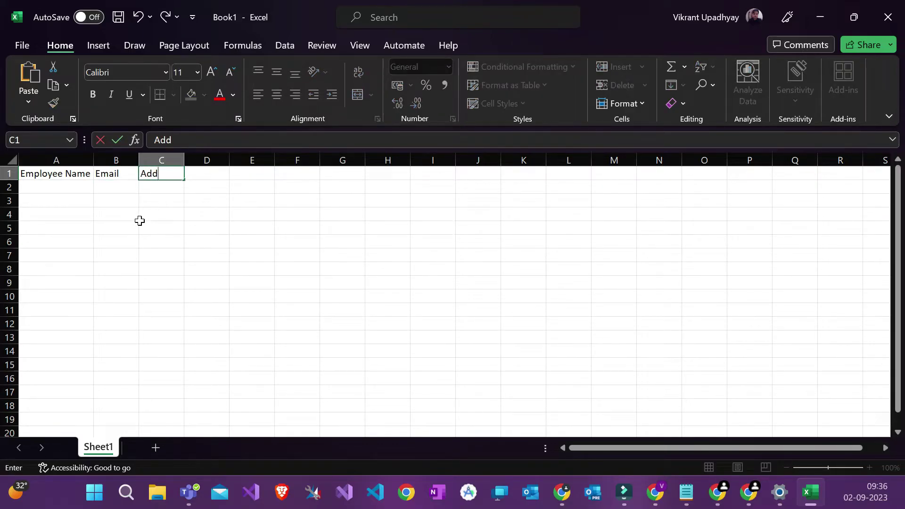
{"action": "key", "text": "BackSpace"}
{"action": "key", "text": "BackSpace"}
{"action": "key", "text": "BackSpace"}
{"action": "type", "text": "Phone"}
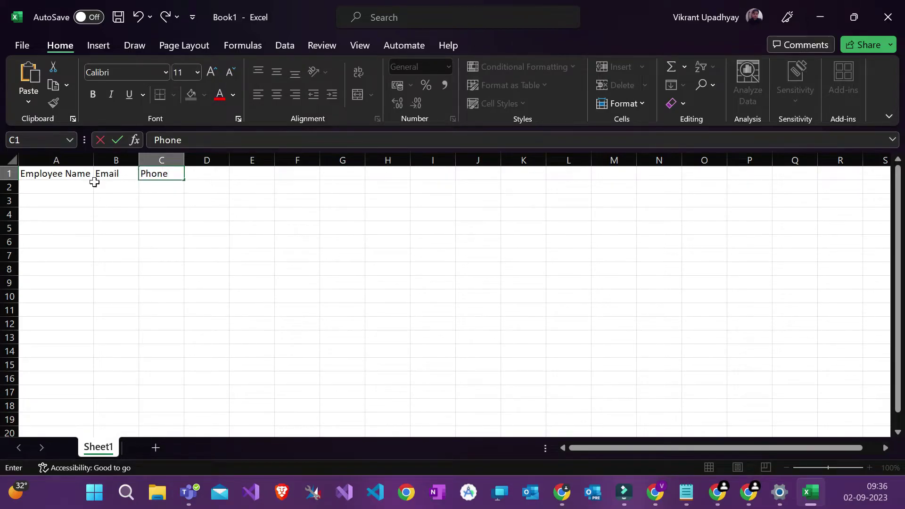
{"action": "left_click_drag", "start_coordinate": [62, 173], "coordinate": [175, 269]}
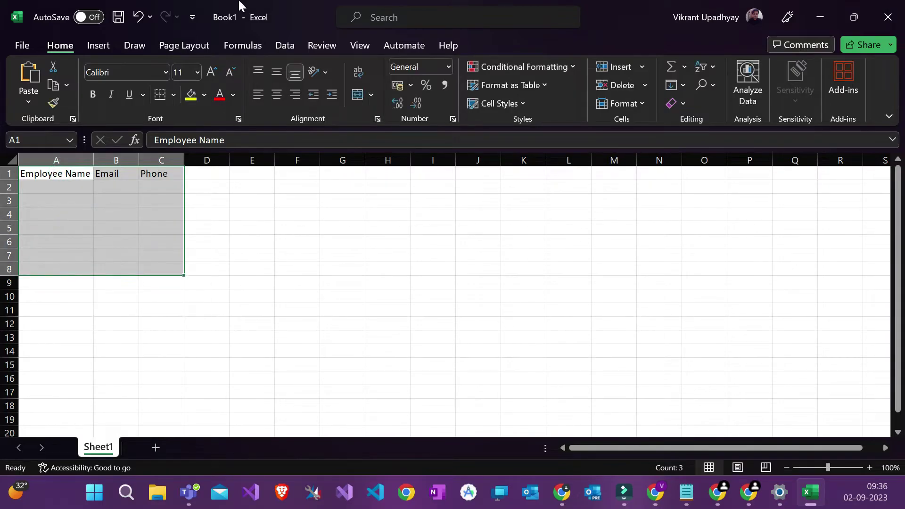
Step: Back out of the table attempt and undo the accidental cell insertion
{"action": "left_click", "coordinate": [93, 44]}
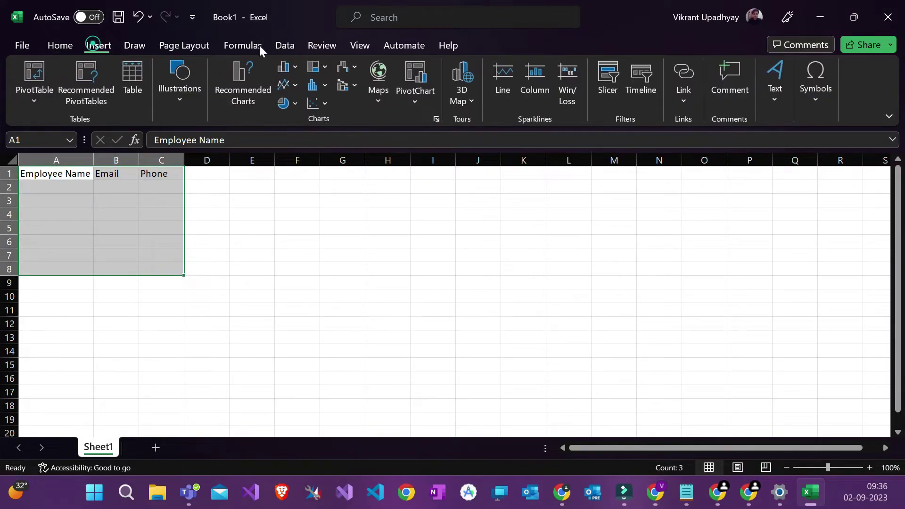
{"action": "left_click", "coordinate": [57, 45]}
{"action": "left_click", "coordinate": [619, 67]}
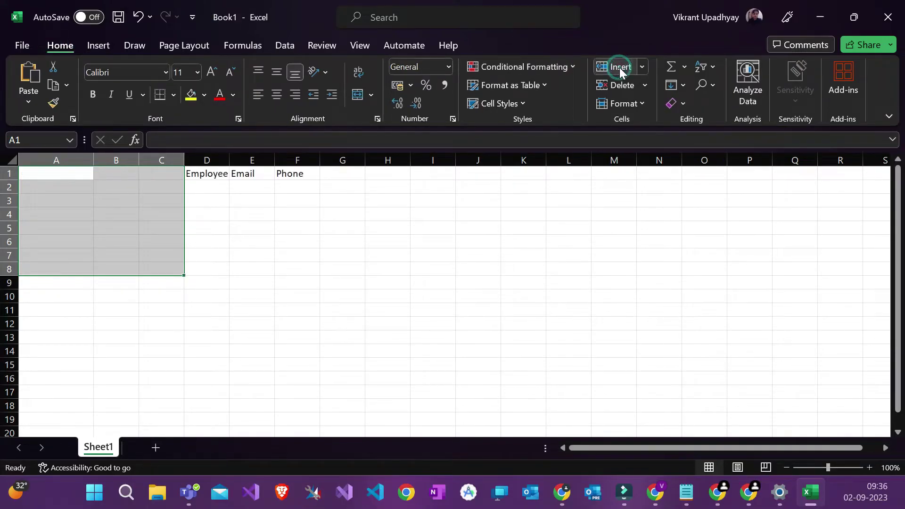
{"action": "left_click", "coordinate": [644, 70]}
{"action": "left_click", "coordinate": [540, 82]}
{"action": "left_click", "coordinate": [539, 83]}
{"action": "left_click", "coordinate": [543, 86]}
{"action": "left_click", "coordinate": [540, 85]}
{"action": "left_click", "coordinate": [493, 137]}
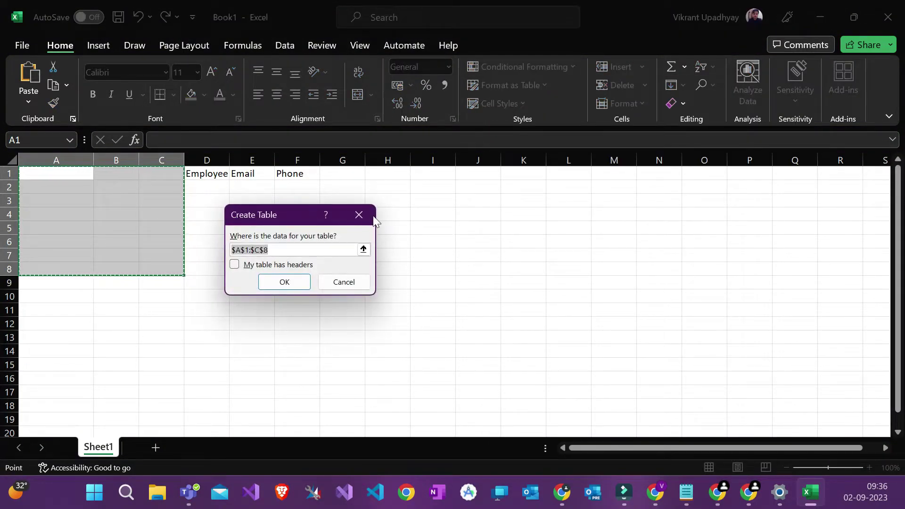
{"action": "left_click", "coordinate": [344, 282]}
{"action": "left_click", "coordinate": [264, 280]}
{"action": "key", "text": "ctrl+z"}
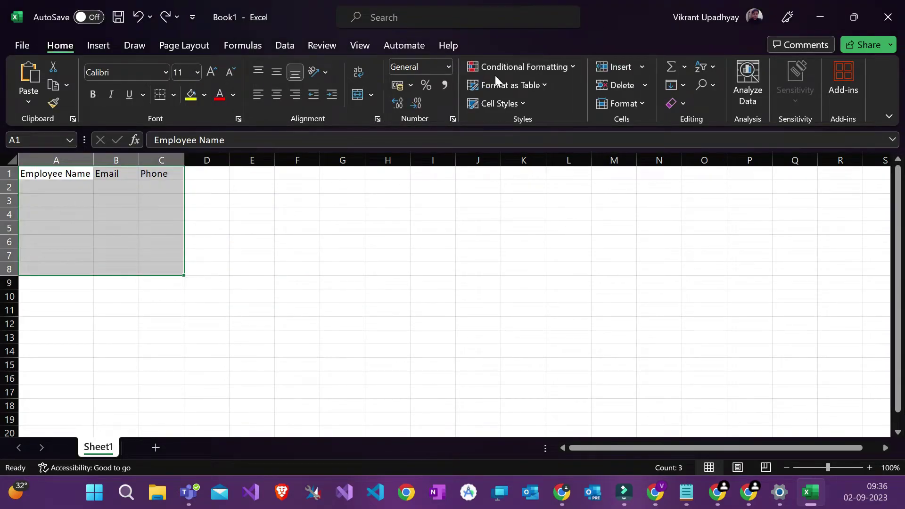
Step: Format A1:C8 as a light blue table with 'My table has headers' ticked
{"action": "left_click", "coordinate": [511, 86]}
{"action": "left_click", "coordinate": [541, 175]}
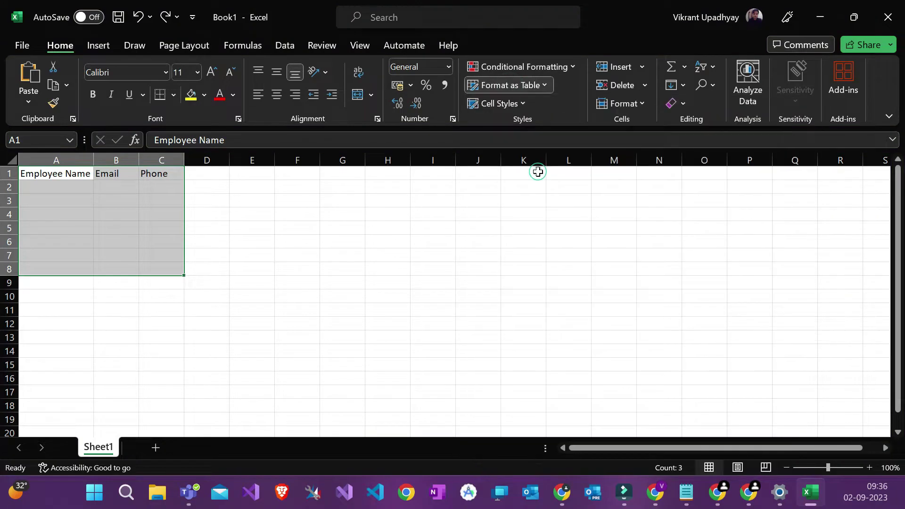
{"action": "left_click", "coordinate": [250, 265]}
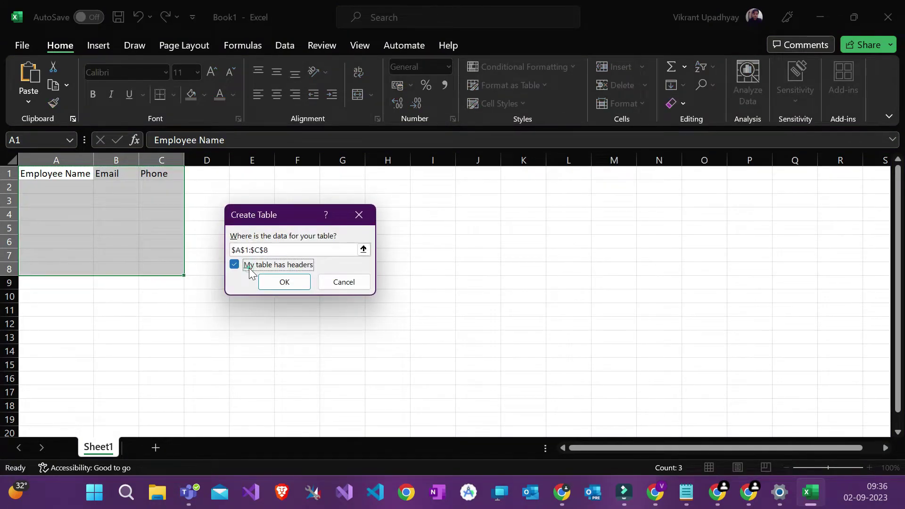
{"action": "left_click", "coordinate": [273, 281]}
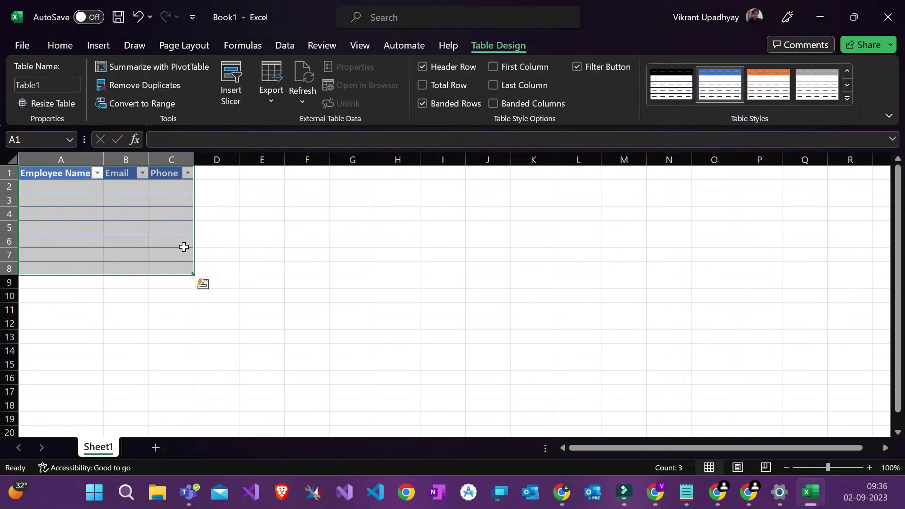
{"action": "left_click", "coordinate": [101, 213]}
{"action": "left_click", "coordinate": [60, 185]}
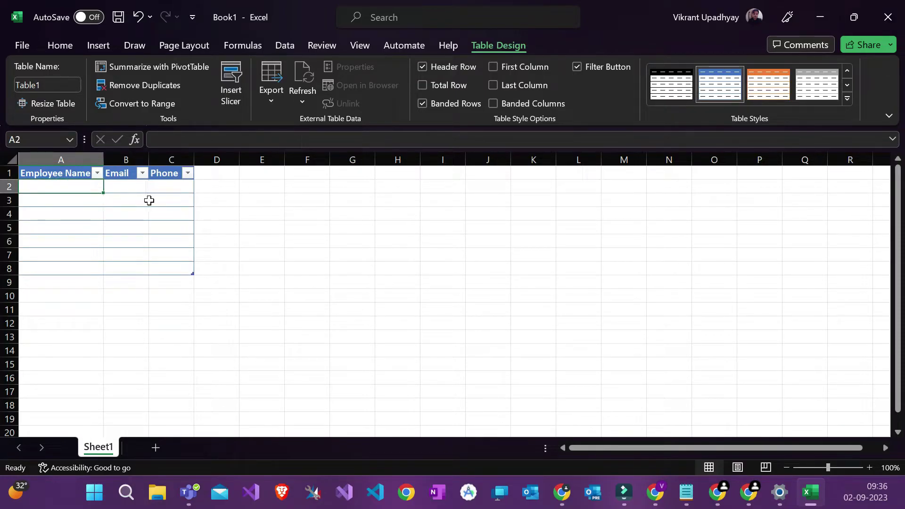
{"action": "left_click", "coordinate": [72, 174]}
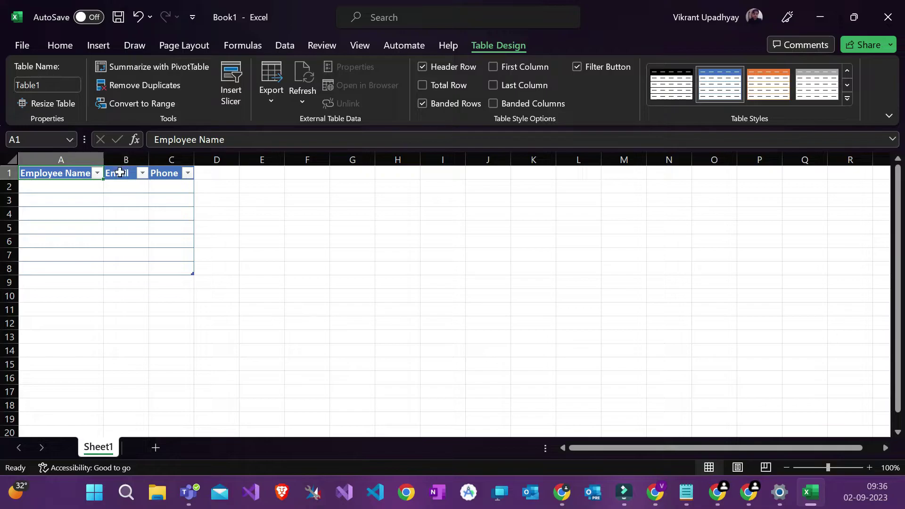
{"action": "left_click", "coordinate": [21, 190]}
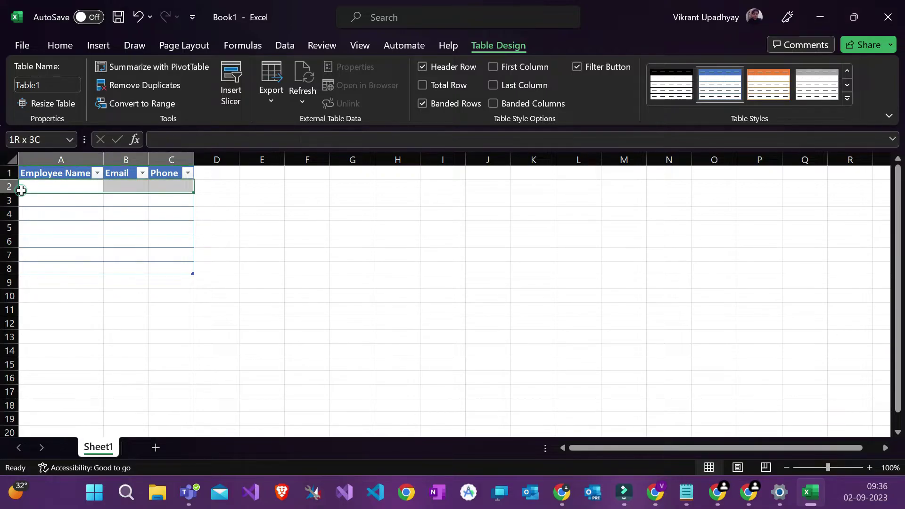
{"action": "left_click", "coordinate": [58, 237]}
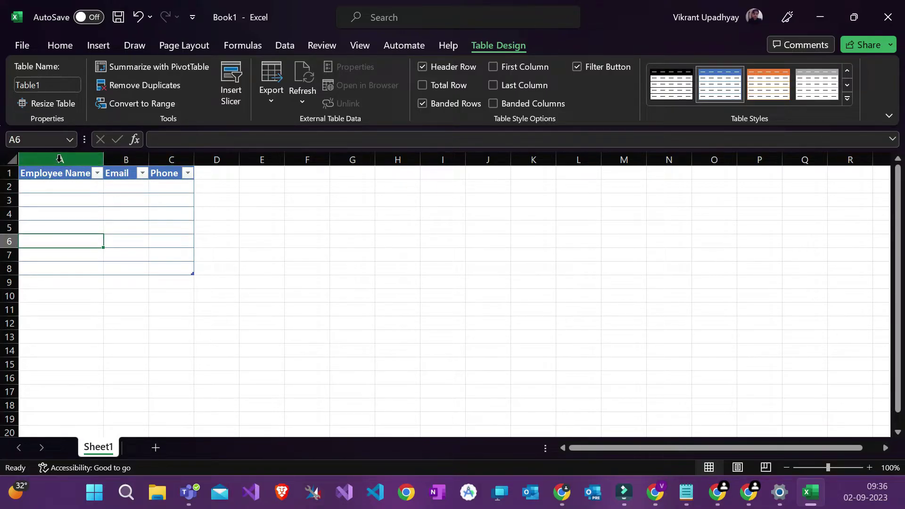
{"action": "left_click", "coordinate": [56, 189]}
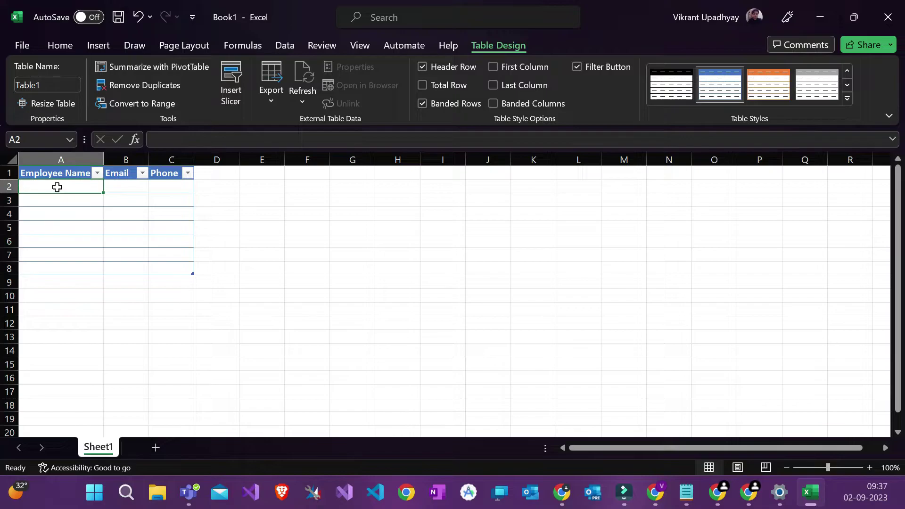
{"action": "left_click", "coordinate": [62, 173]}
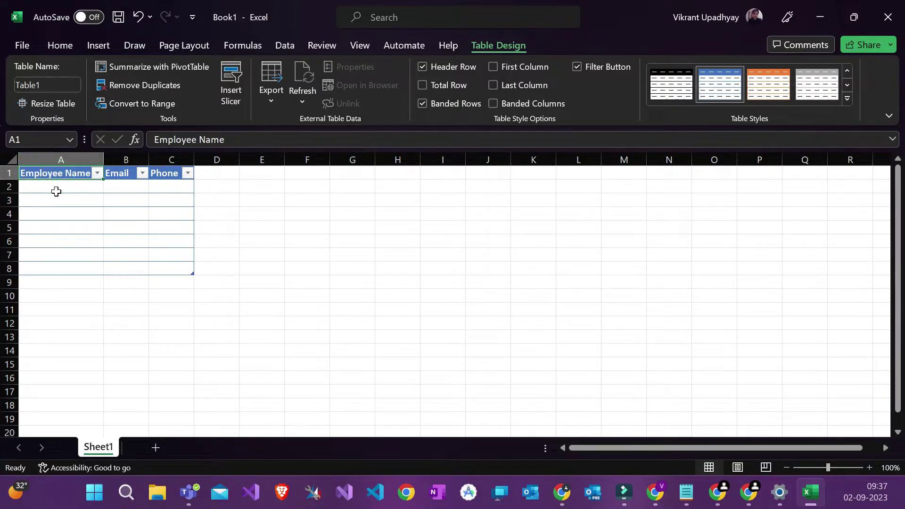
{"action": "left_click", "coordinate": [56, 184]}
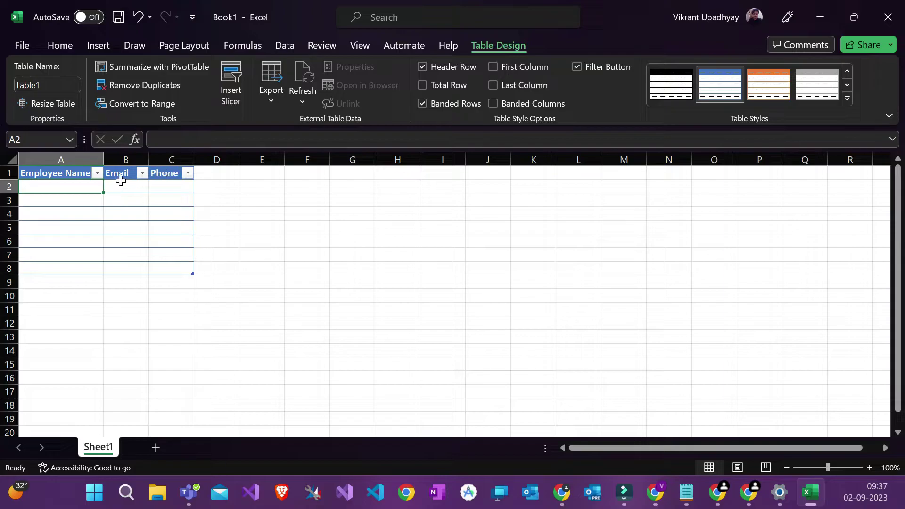
Step: Fill table row 2 with a sample employee name, email address and phone number
{"action": "double_click", "coordinate": [76, 188]}
{"action": "type", "text": "Vikrant"}
{"action": "key", "text": "Tab"}
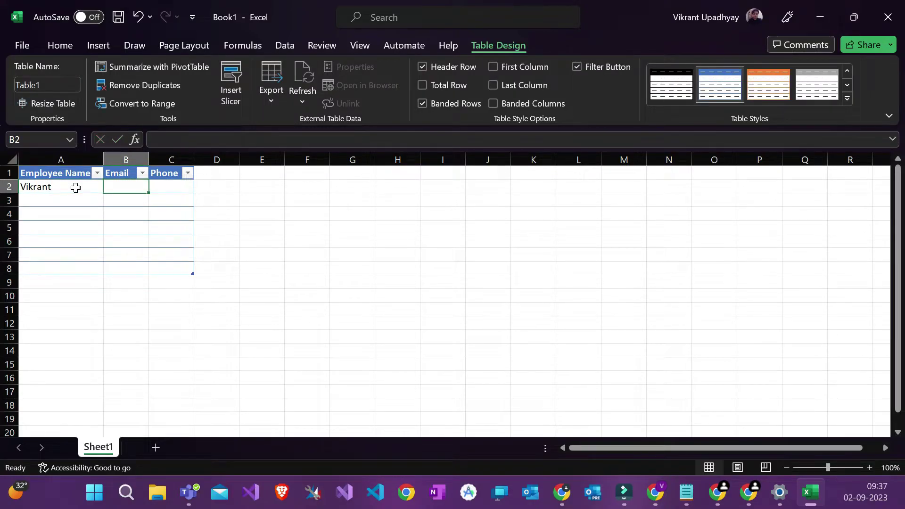
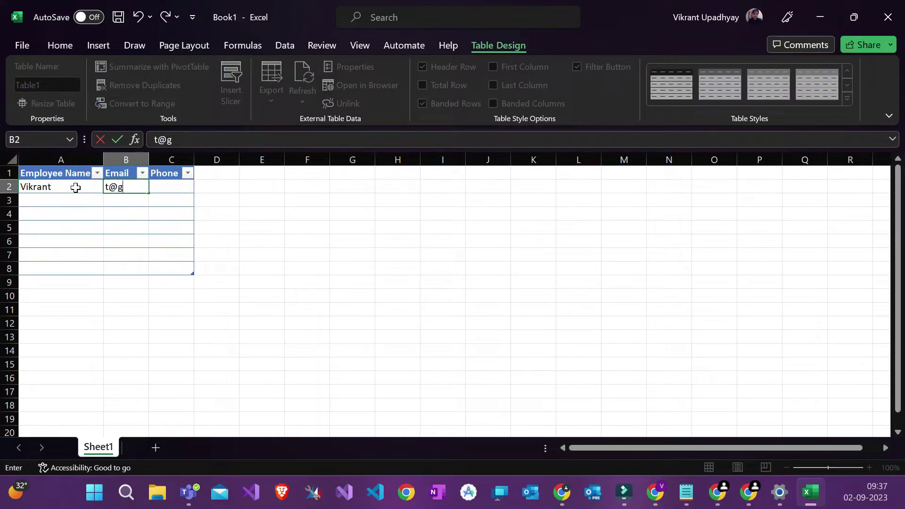
{"action": "key", "text": "Tab"}
{"action": "type", "text": "89282"}
{"action": "left_click", "coordinate": [73, 204]}
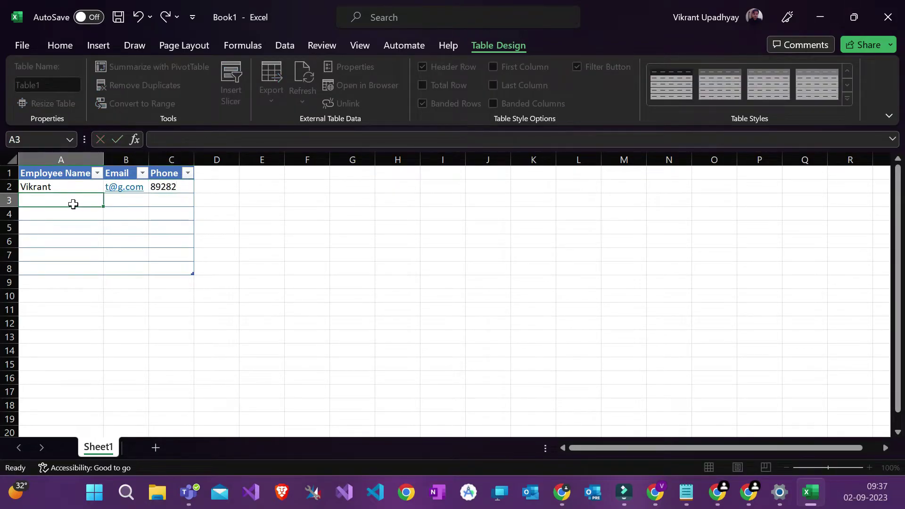
Step: Review the table's cells, header row and columns by selecting them in turn
{"action": "left_click", "coordinate": [158, 186]}
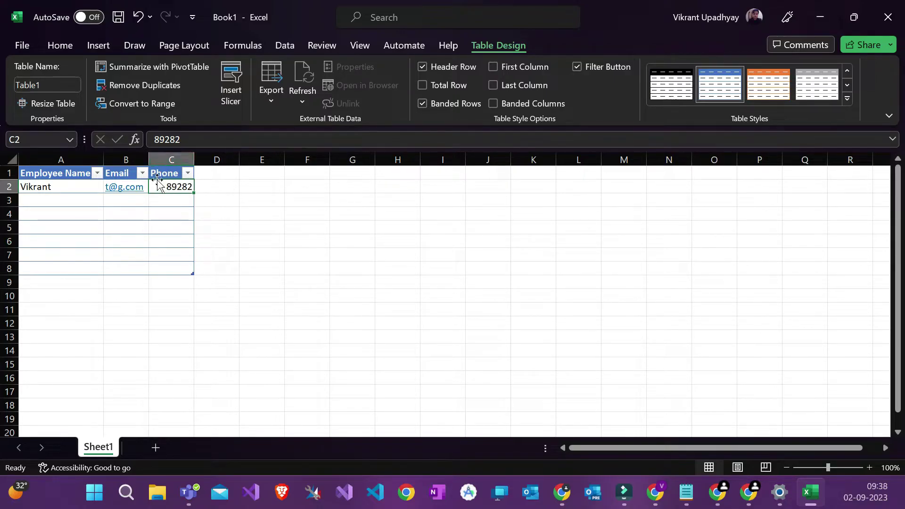
{"action": "left_click", "coordinate": [122, 160]}
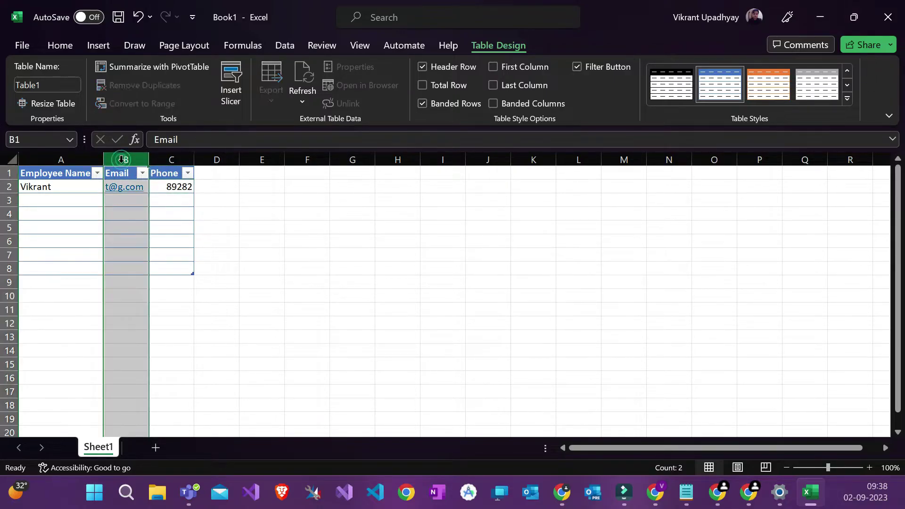
{"action": "left_click", "coordinate": [124, 200]}
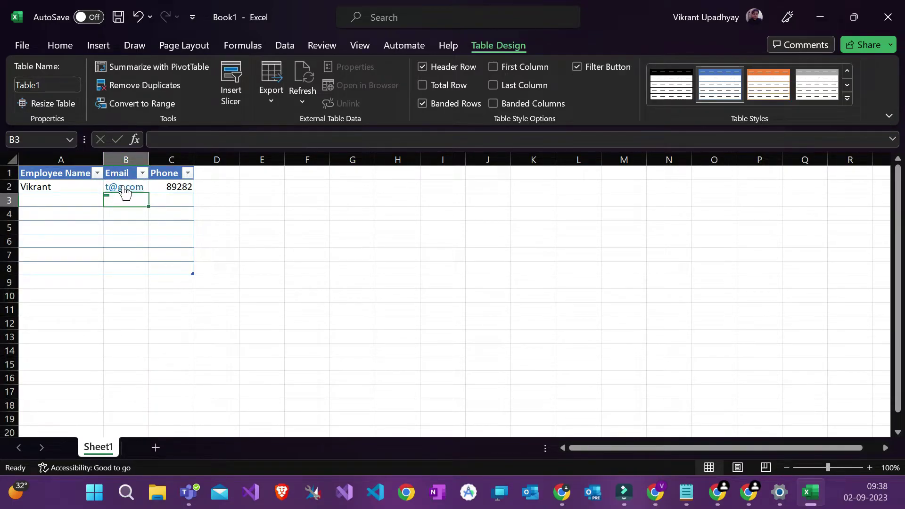
{"action": "left_click", "coordinate": [52, 188]}
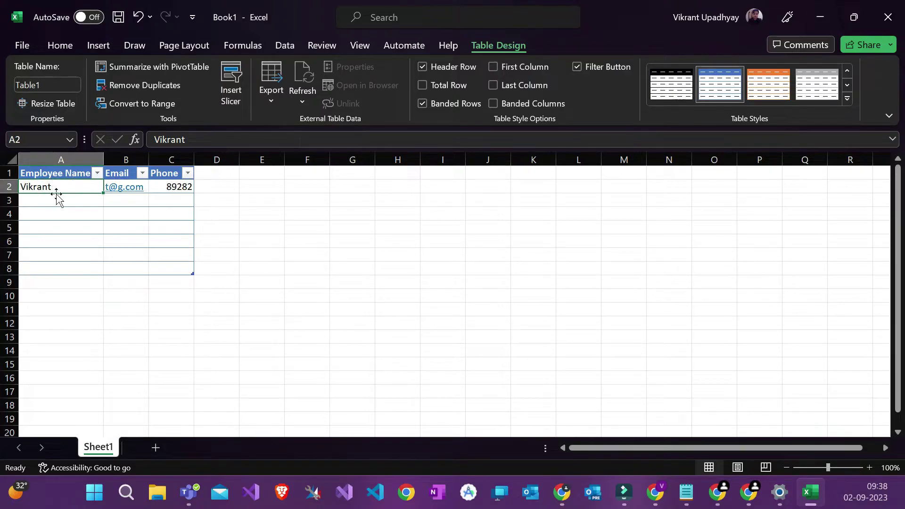
{"action": "left_click", "coordinate": [69, 216]}
{"action": "left_click", "coordinate": [41, 185]}
{"action": "left_click", "coordinate": [42, 177]}
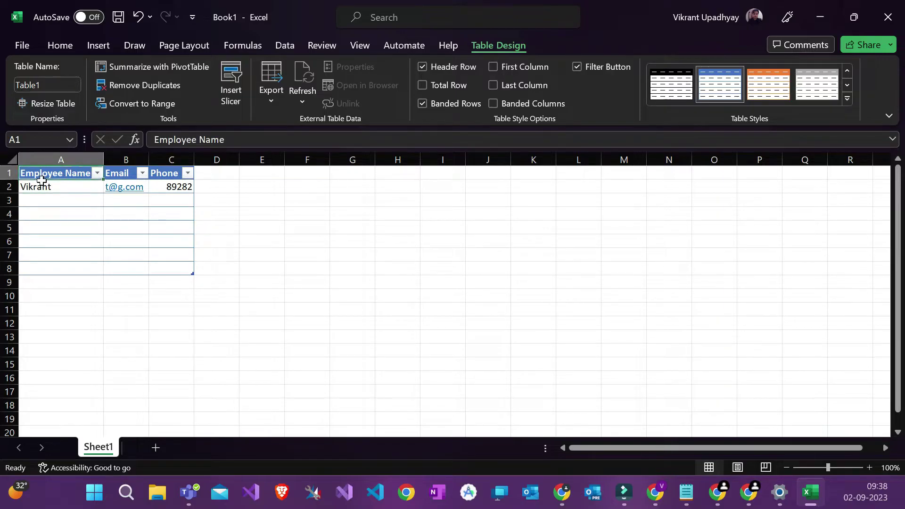
{"action": "left_click", "coordinate": [129, 173]}
{"action": "left_click", "coordinate": [164, 172]}
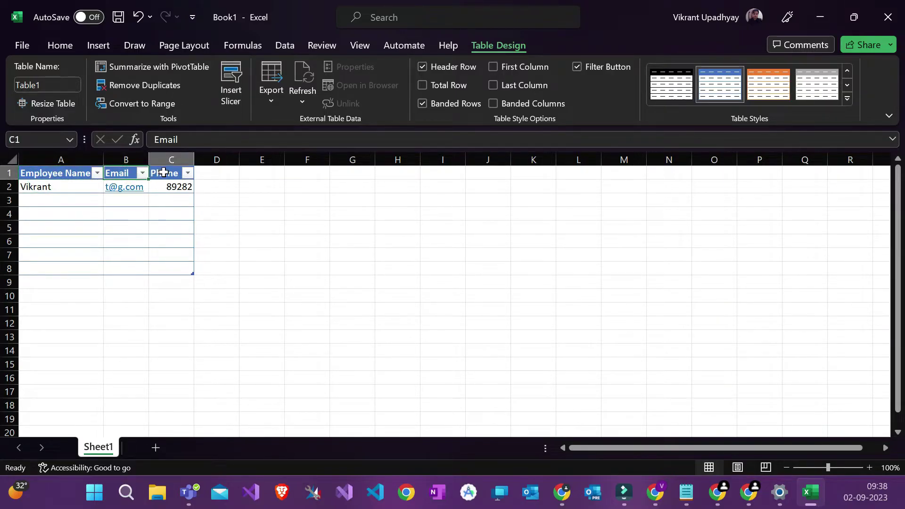
{"action": "left_click", "coordinate": [22, 187]}
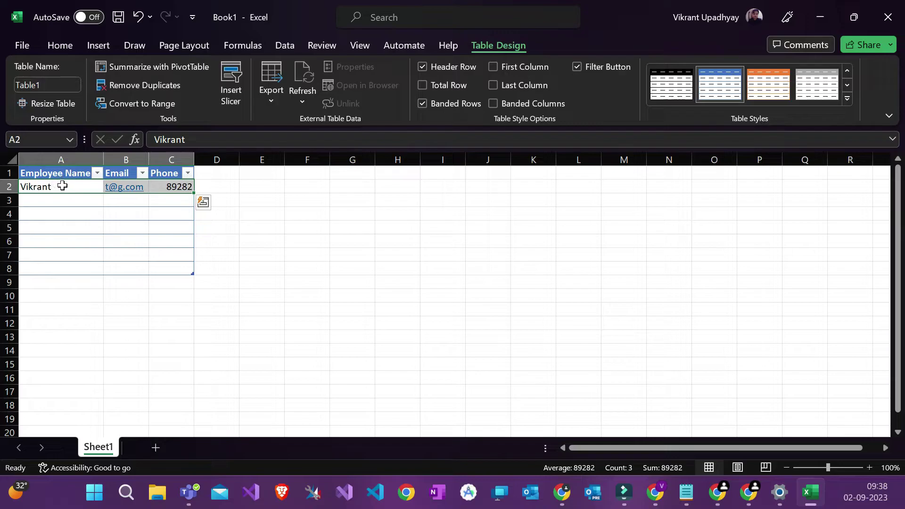
{"action": "left_click", "coordinate": [63, 213]}
{"action": "left_click", "coordinate": [61, 155]}
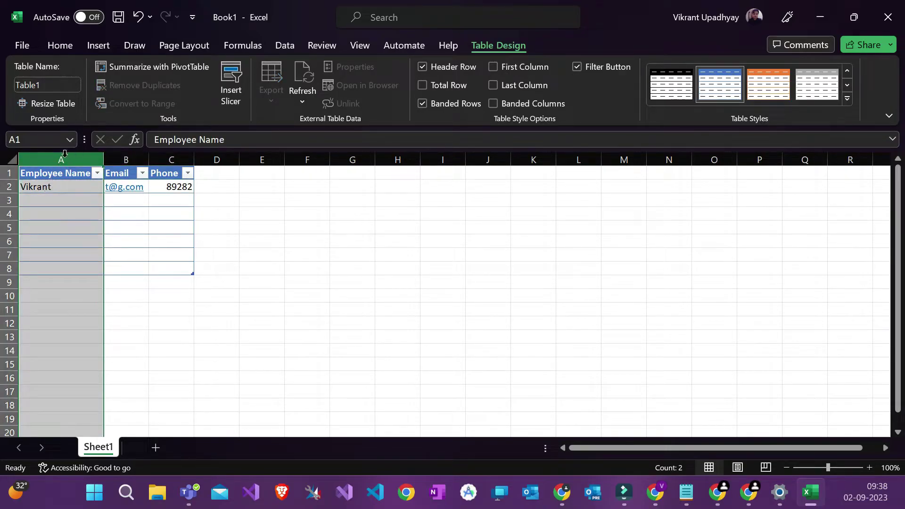
{"action": "left_click", "coordinate": [50, 187]}
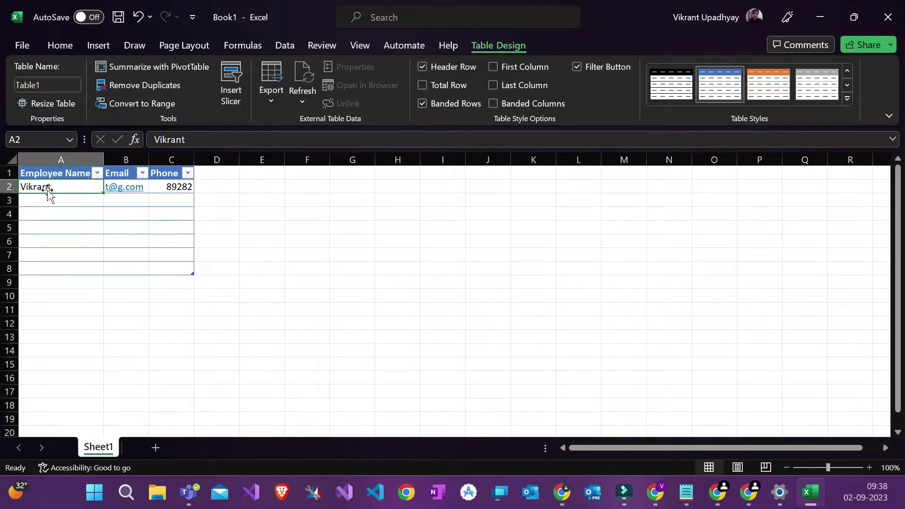
{"action": "left_click", "coordinate": [125, 159]}
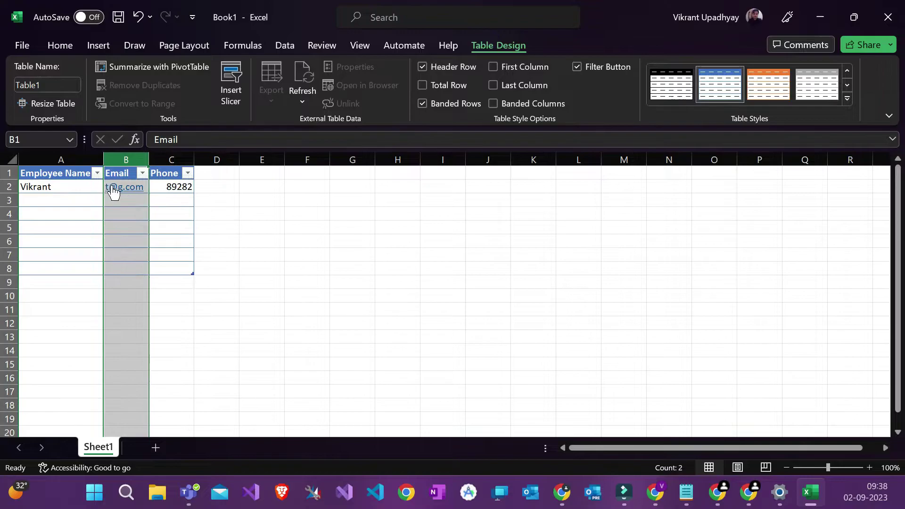
{"action": "left_click", "coordinate": [173, 187]}
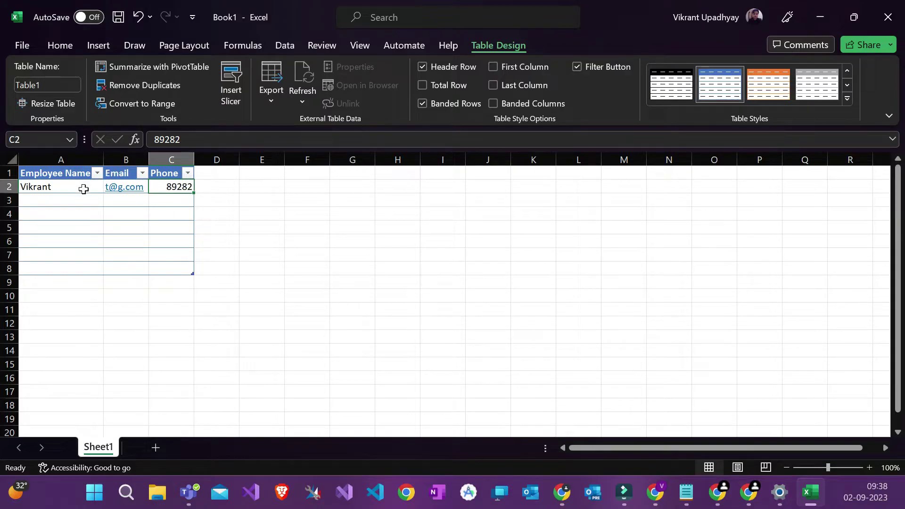
{"action": "left_click", "coordinate": [77, 212]}
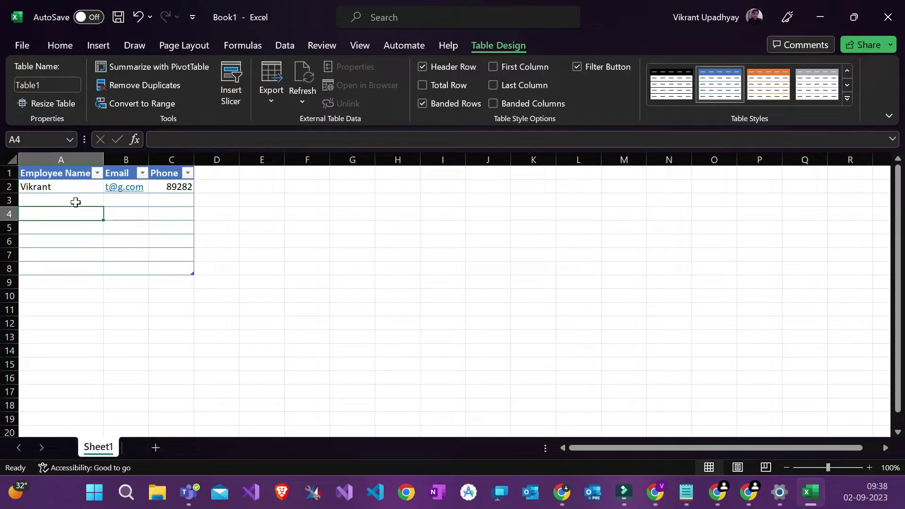
{"action": "left_click", "coordinate": [130, 227]}
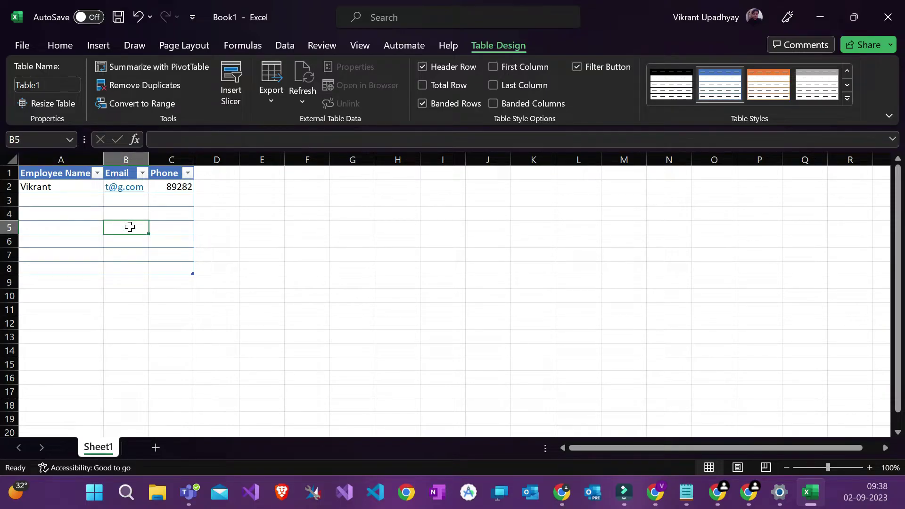
{"action": "left_click", "coordinate": [89, 228]}
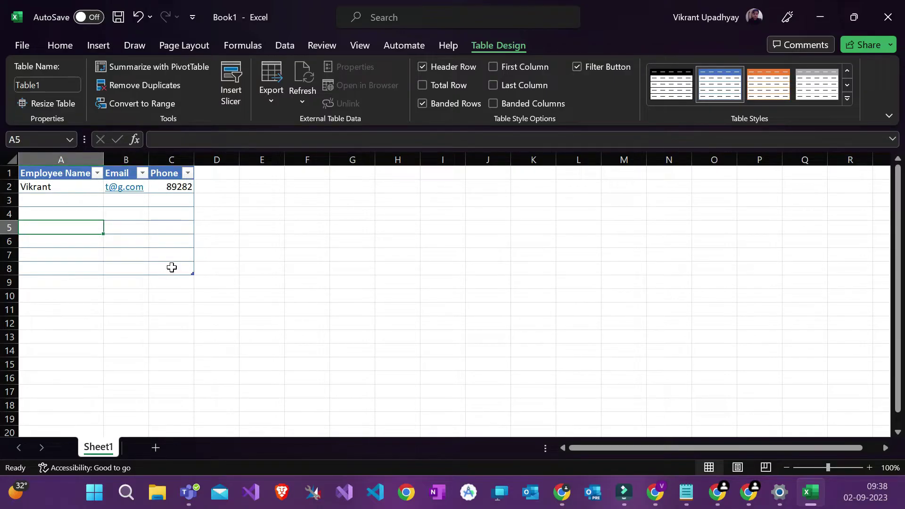
Step: Enter the label 'Text' in cell A3
{"action": "left_click", "coordinate": [71, 200]}
{"action": "type", "text": "Text"}
{"action": "key", "text": "Return"}
Step: Label B3 'Email' and C3 'Phone no.' beside the Text label
{"action": "left_click", "coordinate": [71, 199]}
{"action": "key", "text": "Tab"}
{"action": "type", "text": "Em"}
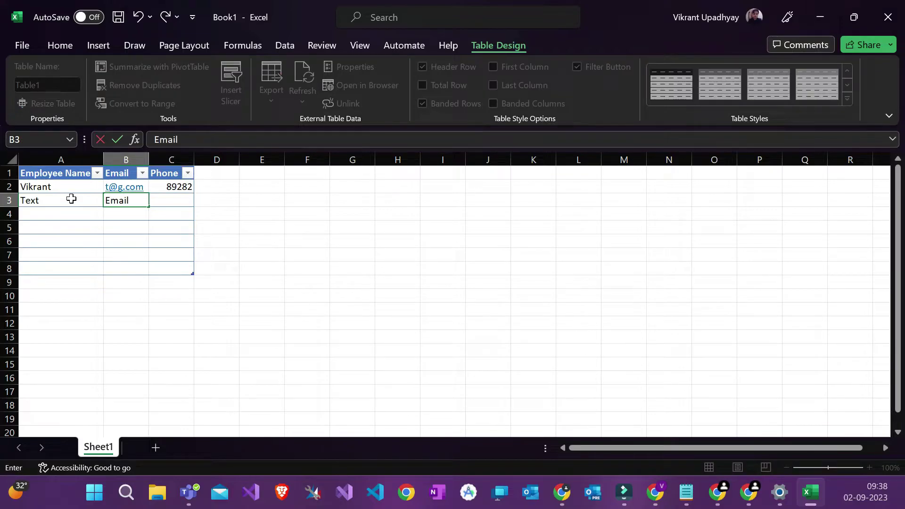
{"action": "key", "text": "Tab"}
{"action": "type", "text": "P"}
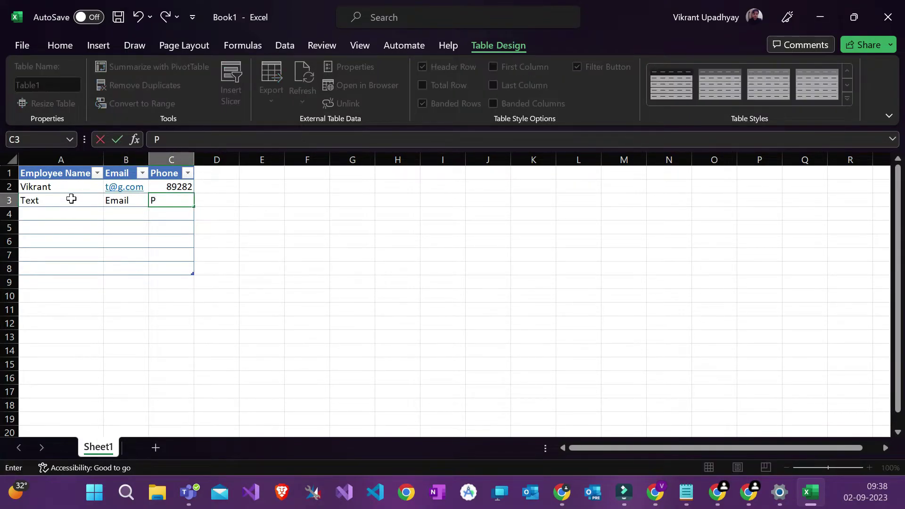
{"action": "type", "text": "hone n"}
{"action": "type", "text": "u"}
{"action": "type", "text": "o."}
{"action": "key", "text": "Return"}
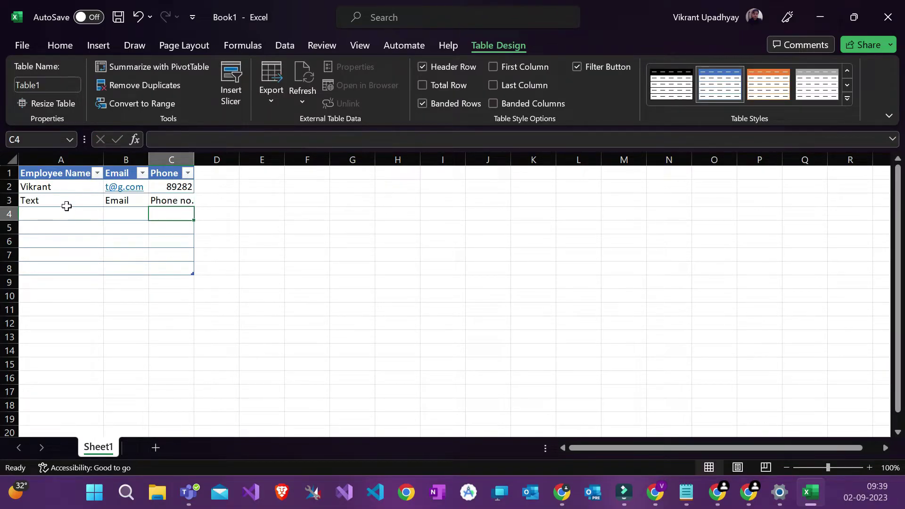
Step: Type a test entry into B4, then clear it again
{"action": "left_click", "coordinate": [72, 201]}
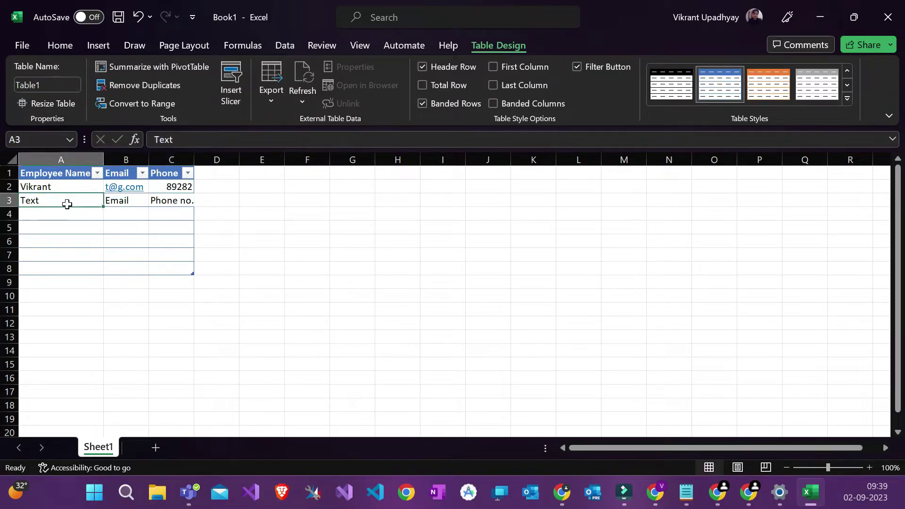
{"action": "left_click", "coordinate": [102, 225]}
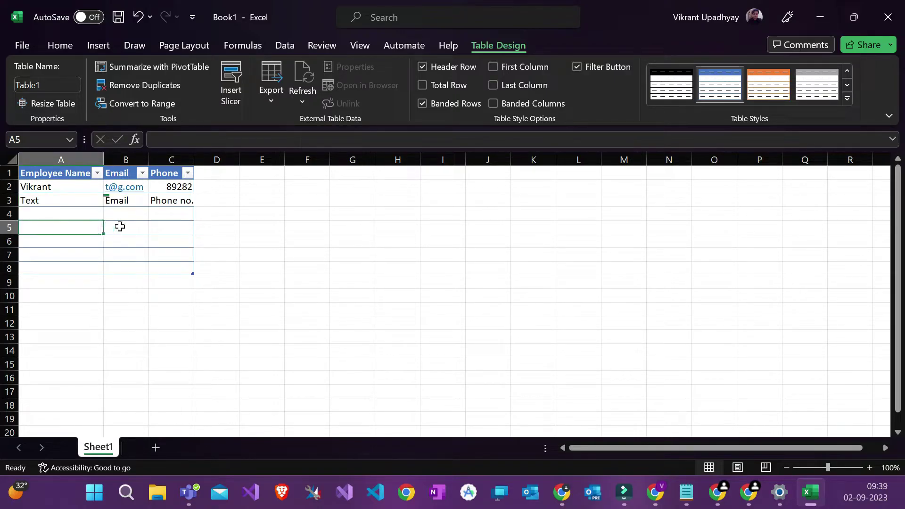
{"action": "left_click", "coordinate": [119, 227]}
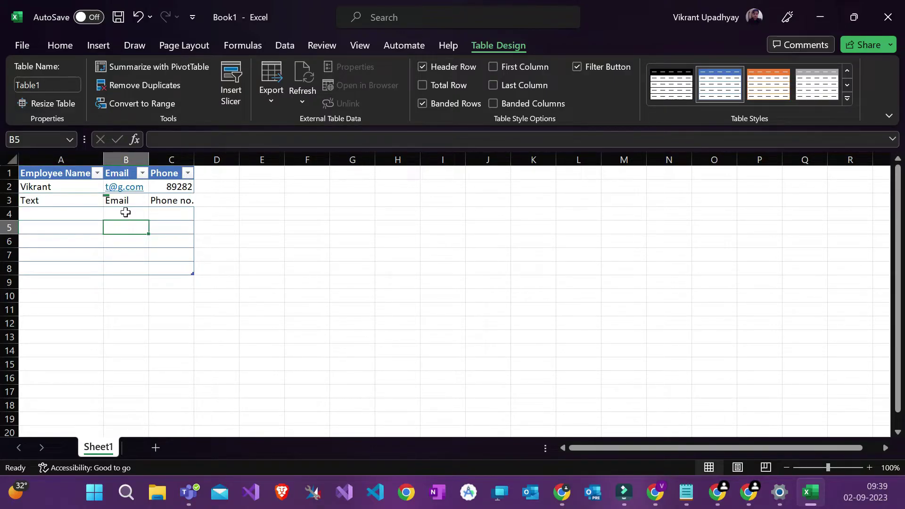
{"action": "left_click", "coordinate": [125, 160]}
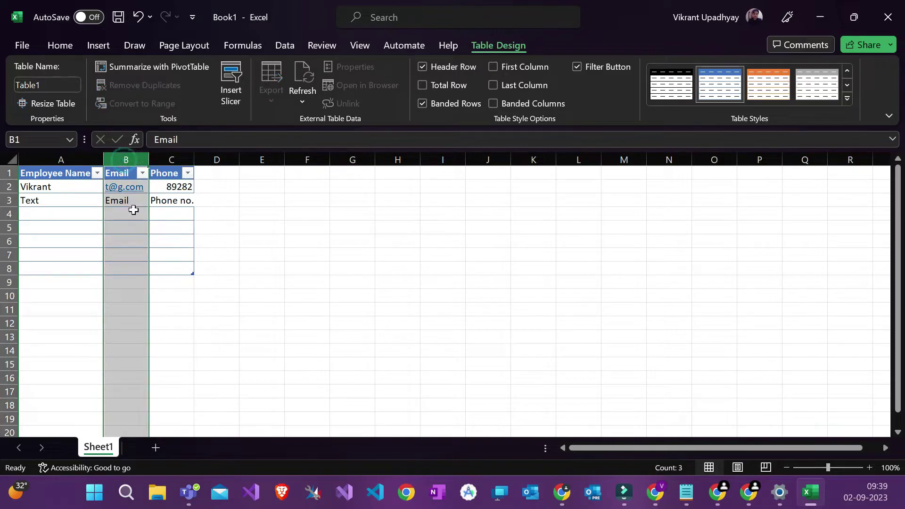
{"action": "left_click", "coordinate": [128, 215]}
{"action": "type", "text": "tjkhdhjd"}
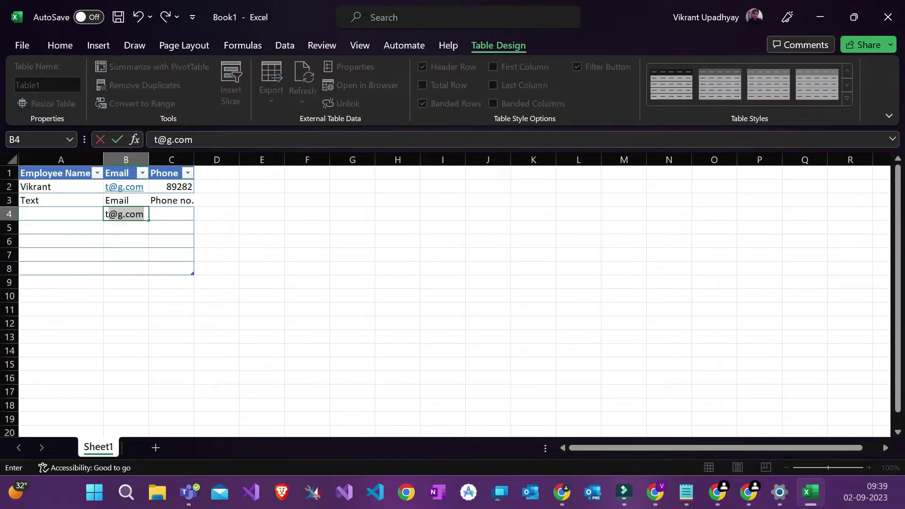
{"action": "left_click", "coordinate": [139, 226]}
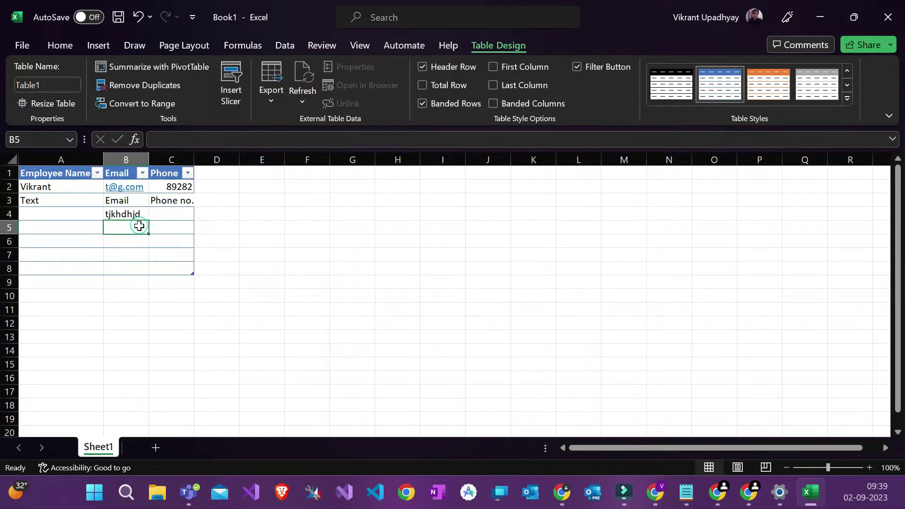
{"action": "left_click", "coordinate": [137, 217]}
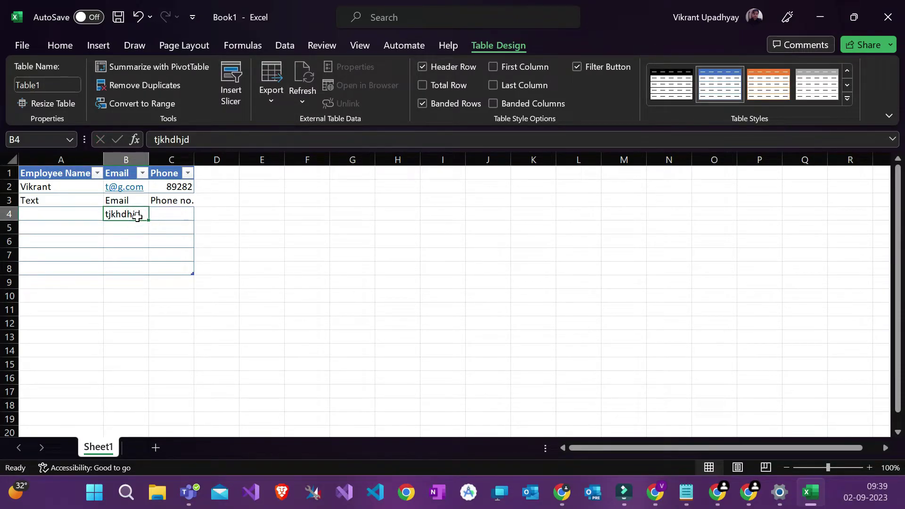
{"action": "left_click_drag", "start_coordinate": [150, 221], "coordinate": [147, 217]}
Step: Type a test entry into C4, delete it, and check the Phone column
{"action": "left_click", "coordinate": [184, 211]}
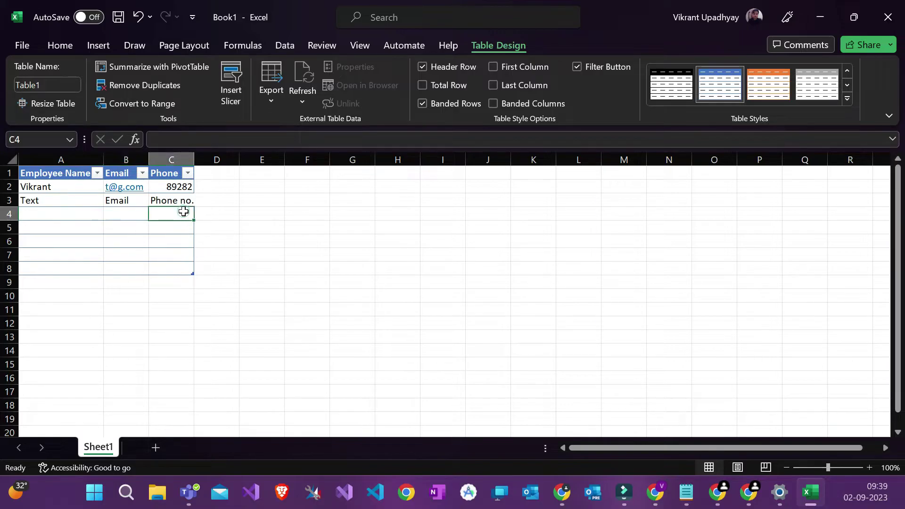
{"action": "type", "text": "wuwuwiuwwu"}
{"action": "left_click", "coordinate": [180, 221]}
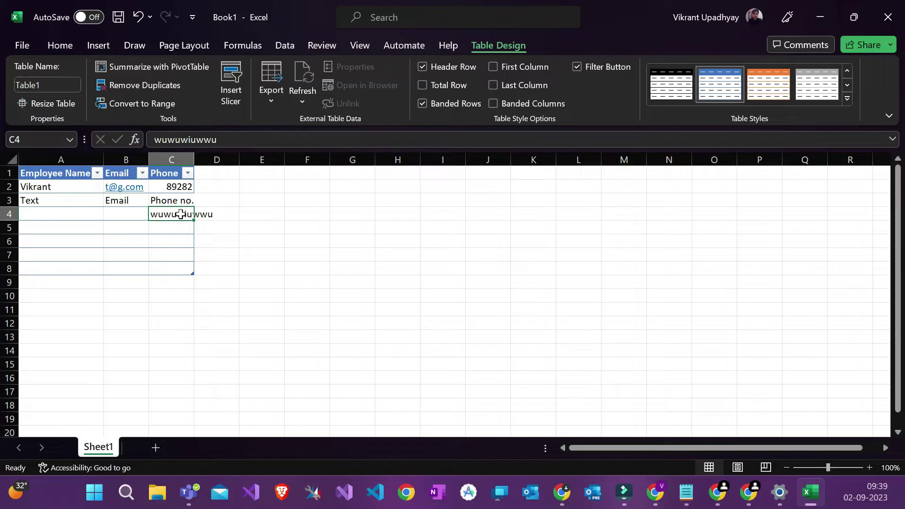
{"action": "key", "text": "Delete"}
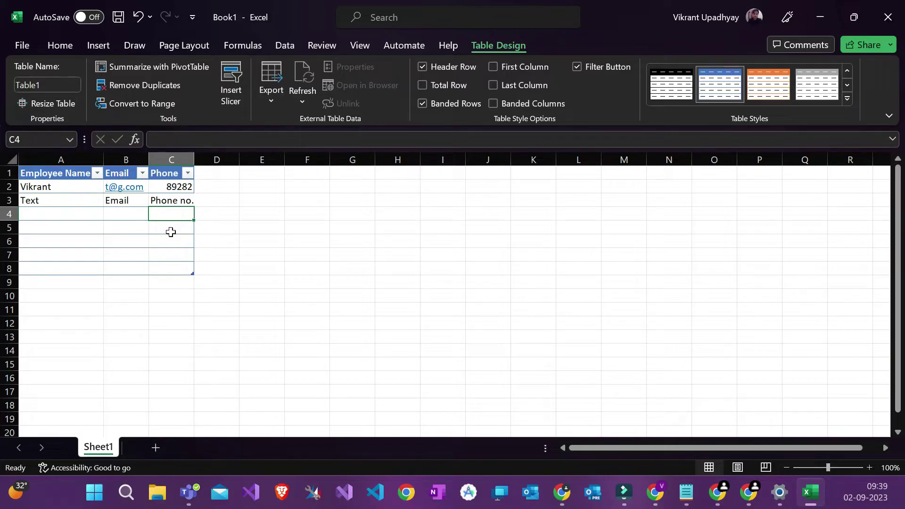
{"action": "left_click", "coordinate": [178, 229]}
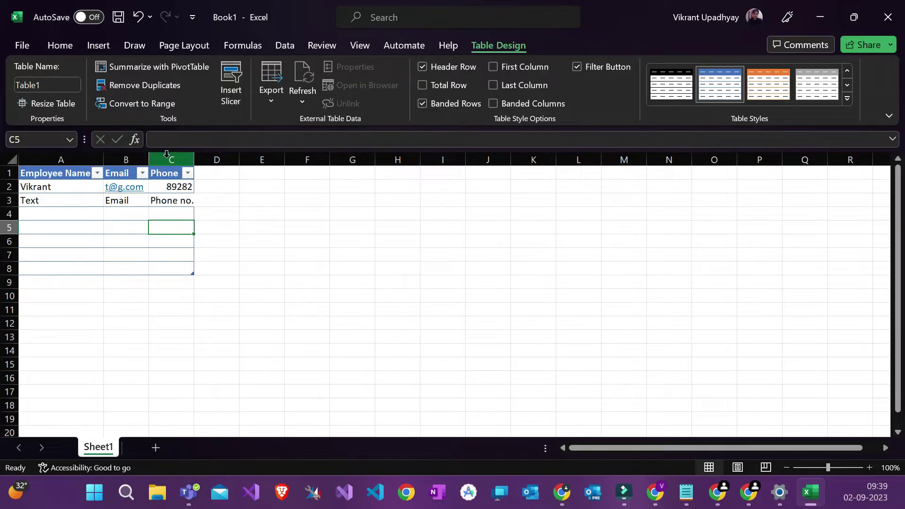
{"action": "left_click", "coordinate": [161, 217]}
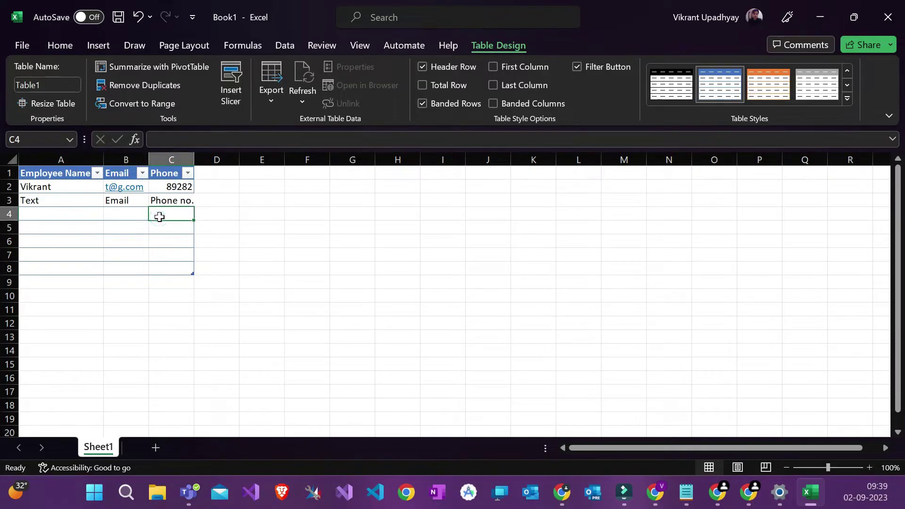
{"action": "left_click", "coordinate": [170, 162]}
{"action": "left_click", "coordinate": [158, 216]}
Step: Select the table range A1:C5 to confirm rows 4 and 5 are empty
{"action": "left_click_drag", "start_coordinate": [58, 205], "coordinate": [43, 219]}
{"action": "left_click", "coordinate": [43, 219]}
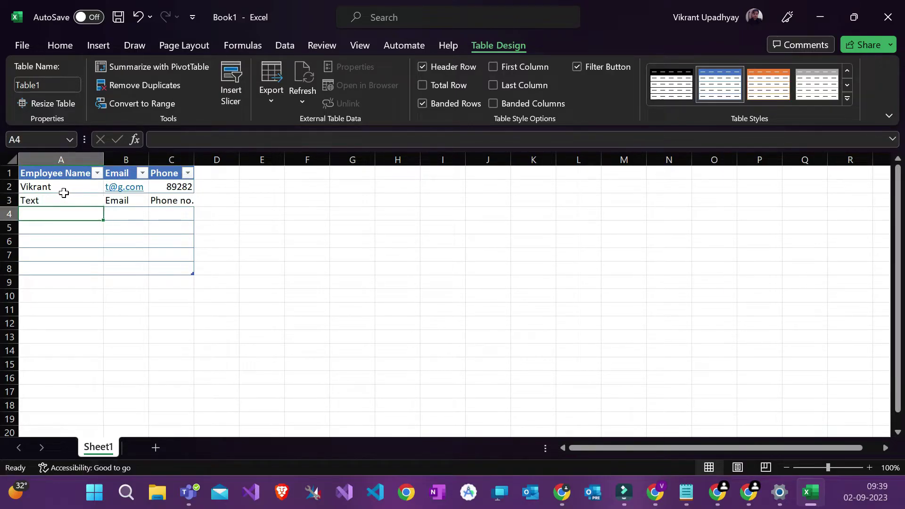
{"action": "left_click_drag", "start_coordinate": [45, 174], "coordinate": [166, 221]}
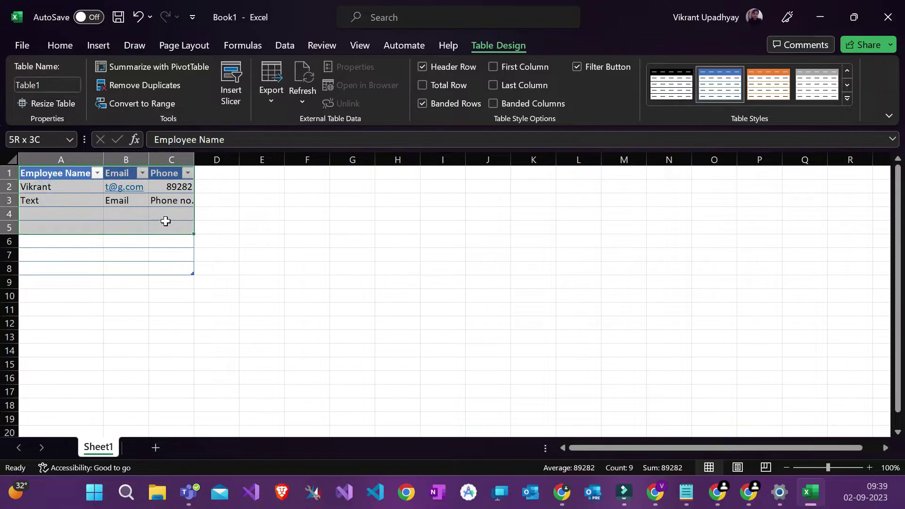
{"action": "left_click", "coordinate": [166, 221]}
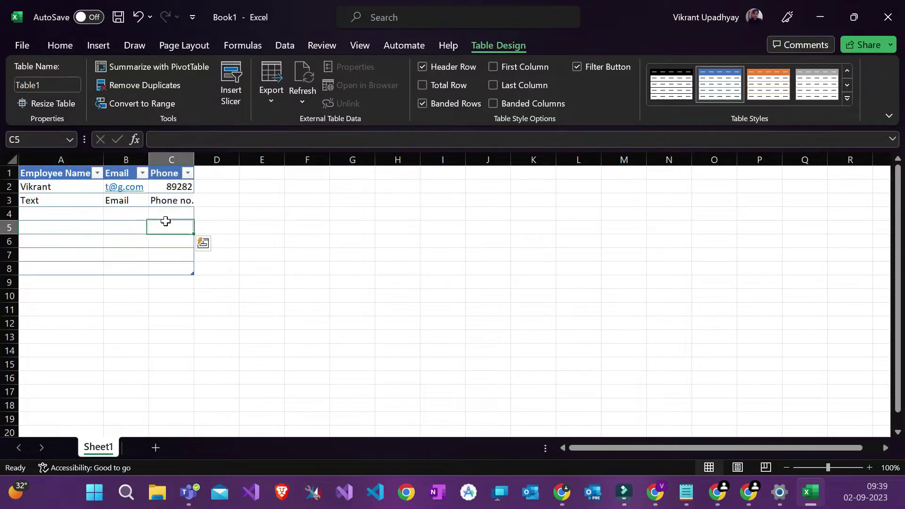
Step: Minimise Excel and open Solutions from the Power Apps left navigation
{"action": "left_click", "coordinate": [818, 15]}
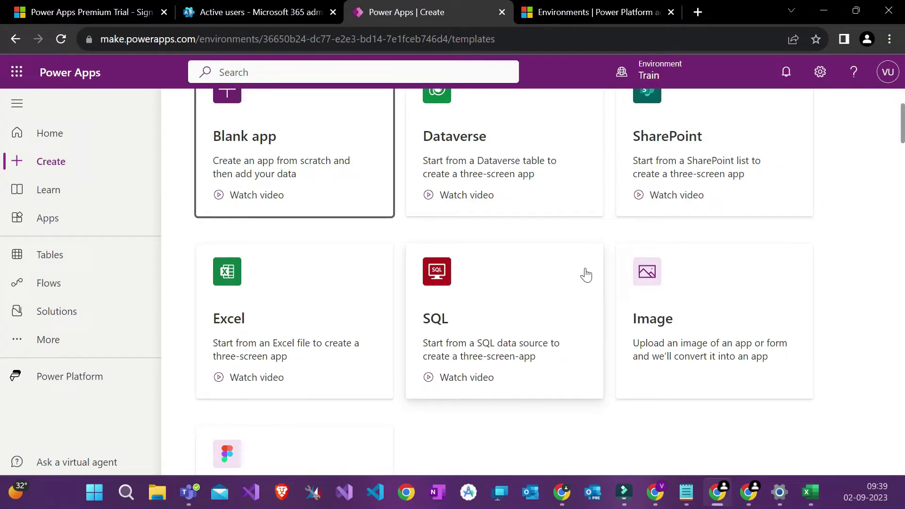
{"action": "scroll", "coordinate": [586, 275], "scroll_direction": "down", "scroll_amount": 1}
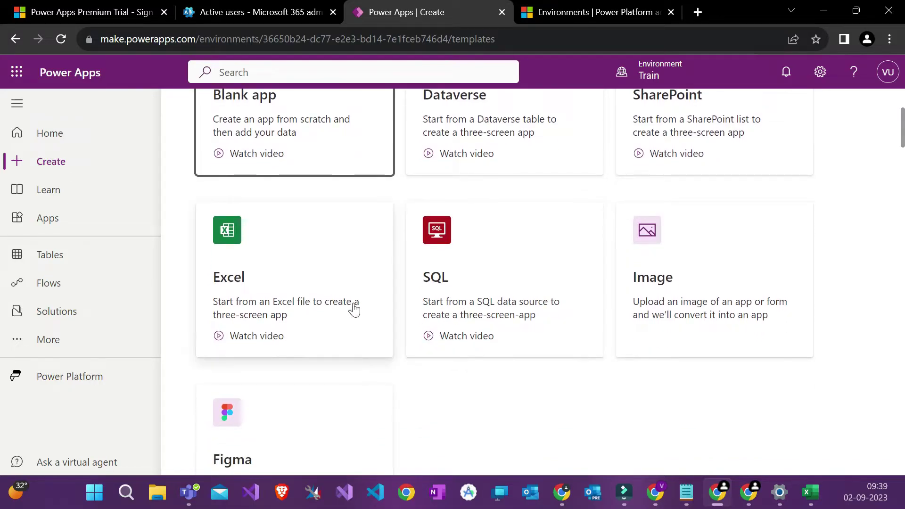
{"action": "left_click", "coordinate": [85, 321]}
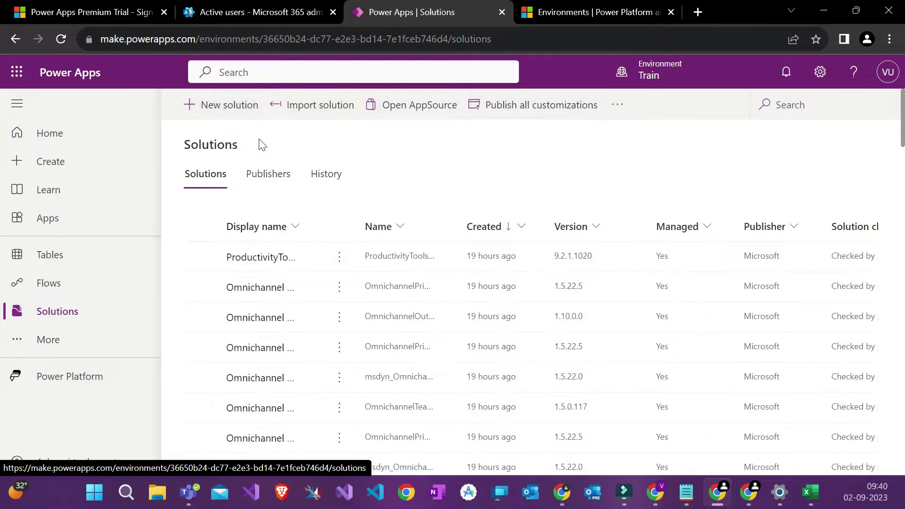
Step: Start a new solution with display name 'Pay Slip Management System'
{"action": "left_click", "coordinate": [245, 116]}
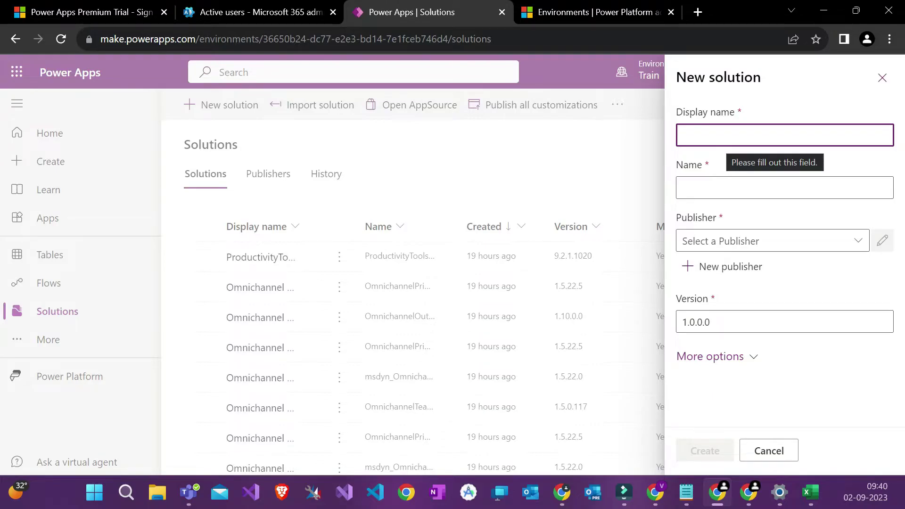
{"action": "type", "text": "ayslip Managen"}
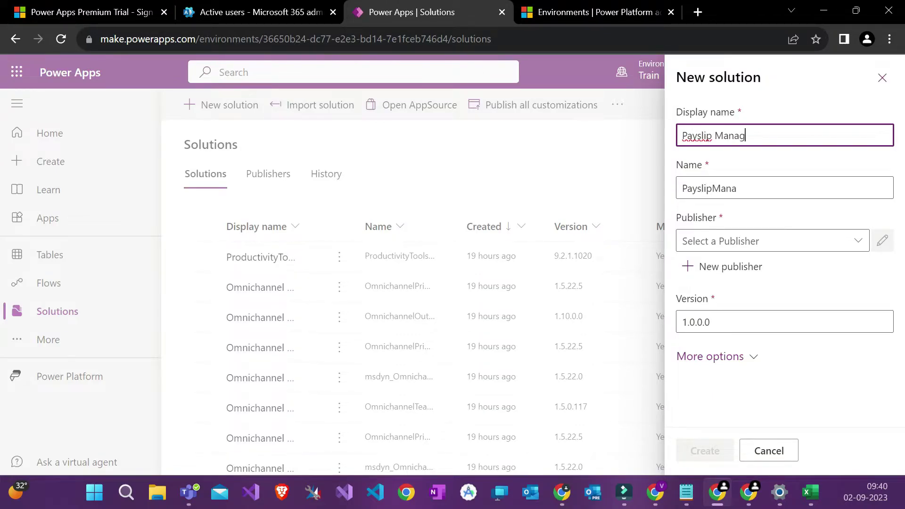
{"action": "key", "text": "BackSpace"}
{"action": "key", "text": "BackSpace"}
{"action": "type", "text": "geme"}
{"action": "key", "text": "BackSpace"}
{"action": "type", "text": "ment System"}
{"action": "left_click", "coordinate": [701, 140]}
{"action": "key", "text": "Left"}
{"action": "key", "text": "Delete"}
{"action": "type", "text": "S"}
Step: Check the auto-filled Name field, then bring up the New publisher form
{"action": "left_click", "coordinate": [726, 167]}
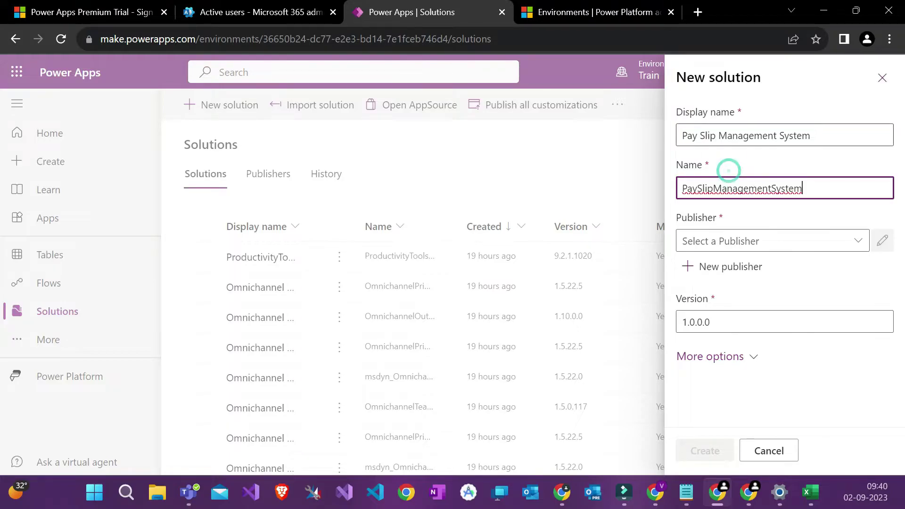
{"action": "left_click", "coordinate": [711, 135]}
{"action": "key", "text": "ctrl+a"}
{"action": "left_click", "coordinate": [780, 156]}
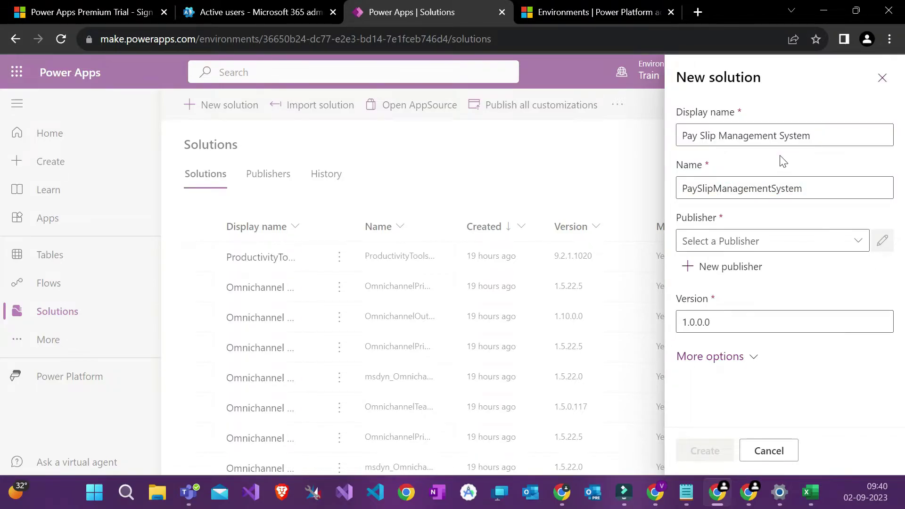
{"action": "triple_click", "coordinate": [794, 136]}
{"action": "left_click", "coordinate": [788, 135]}
{"action": "left_click", "coordinate": [791, 136]}
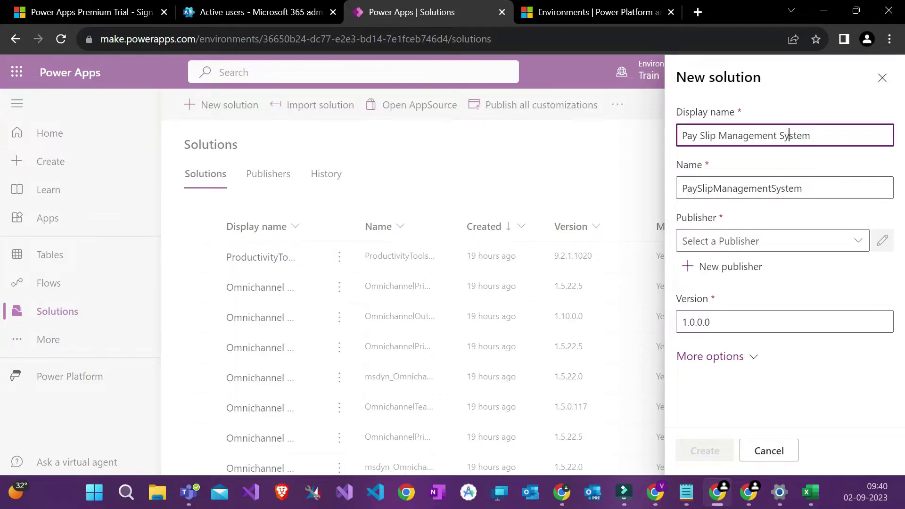
{"action": "left_click", "coordinate": [790, 137]}
{"action": "key", "text": "ctrl+a"}
{"action": "left_click", "coordinate": [711, 188]}
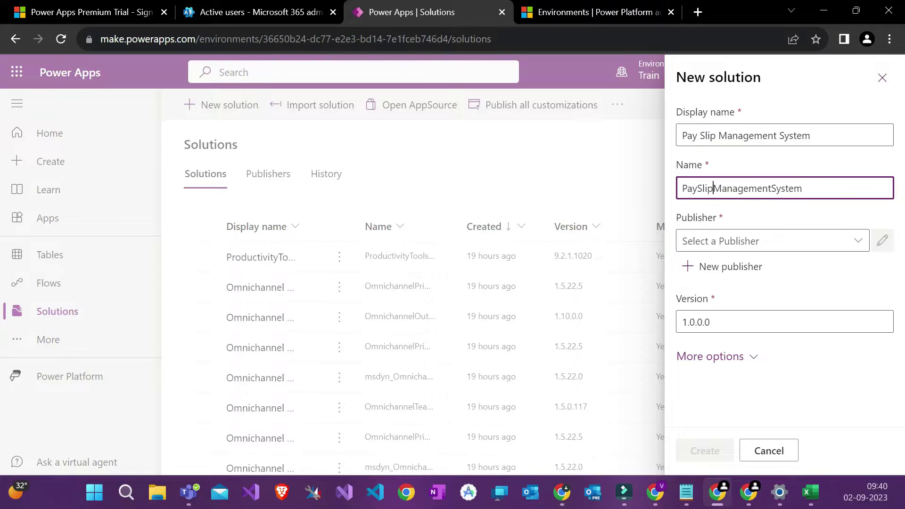
{"action": "key", "text": "ctrl+a"}
{"action": "left_click", "coordinate": [711, 187]}
{"action": "left_click", "coordinate": [725, 219]}
{"action": "double_click", "coordinate": [726, 188]}
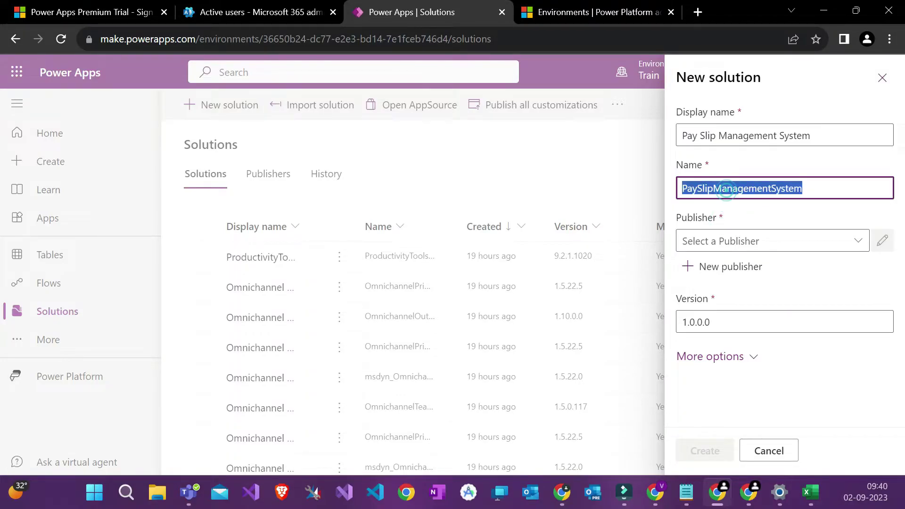
{"action": "left_click", "coordinate": [727, 188]}
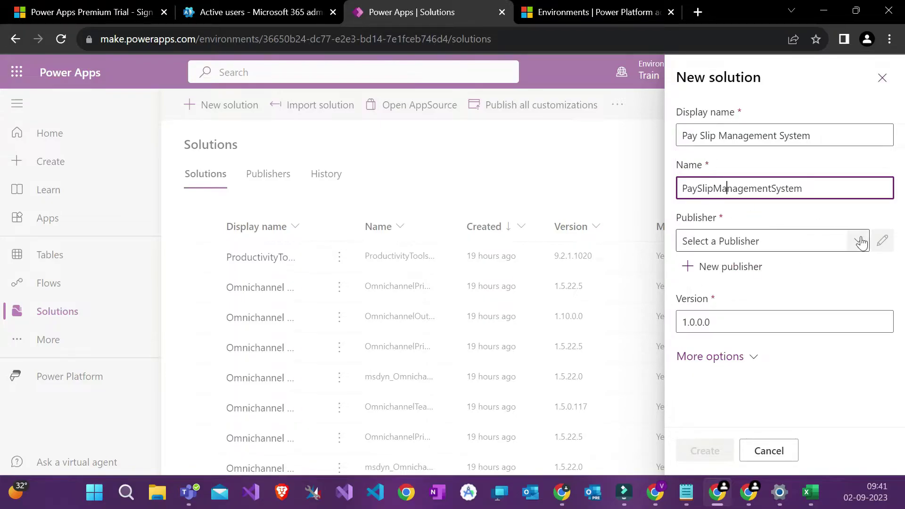
{"action": "left_click", "coordinate": [706, 220]}
{"action": "double_click", "coordinate": [704, 220]}
{"action": "left_click", "coordinate": [705, 219]}
{"action": "left_click", "coordinate": [703, 219]}
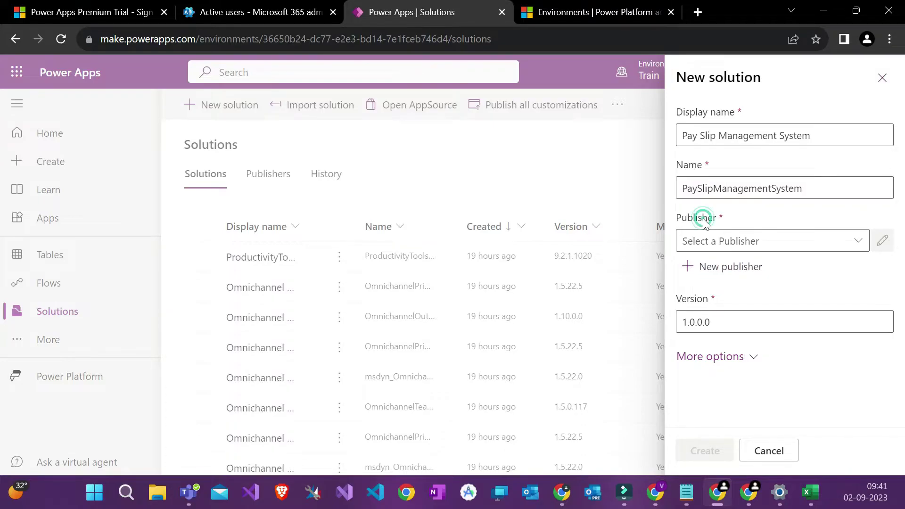
{"action": "left_click", "coordinate": [704, 135]}
{"action": "double_click", "coordinate": [705, 135]}
{"action": "left_click", "coordinate": [705, 136]}
{"action": "left_click", "coordinate": [704, 135]}
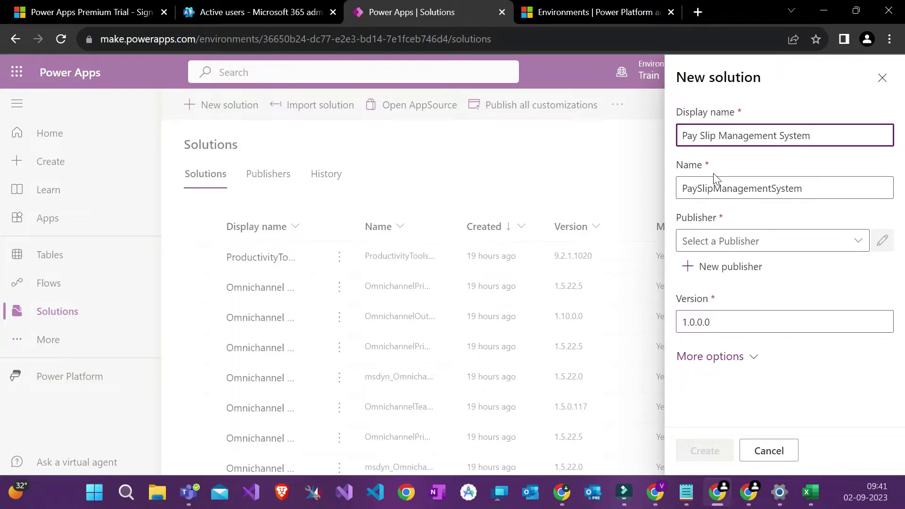
{"action": "left_click", "coordinate": [702, 257]}
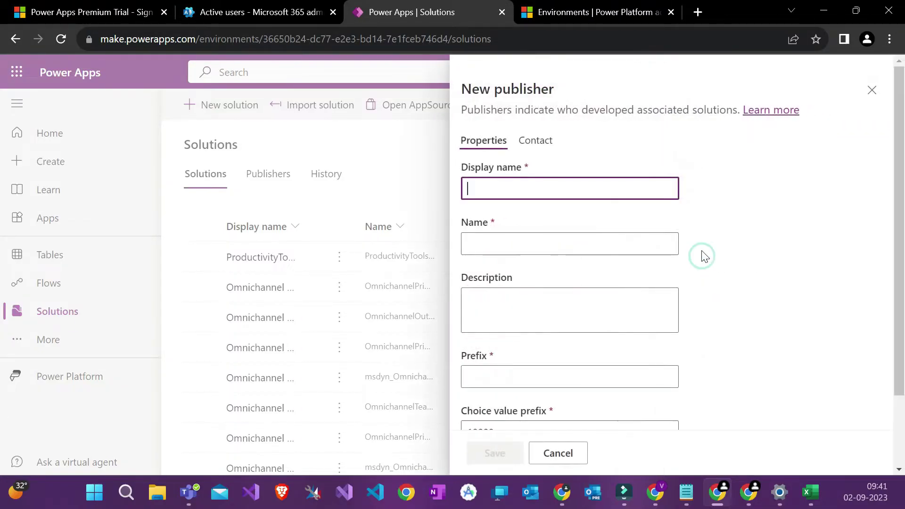
Step: Start a fresh new publisher form and enter the display name 'AVUSoftware'
{"action": "left_click", "coordinate": [870, 90]}
{"action": "left_click", "coordinate": [858, 241]}
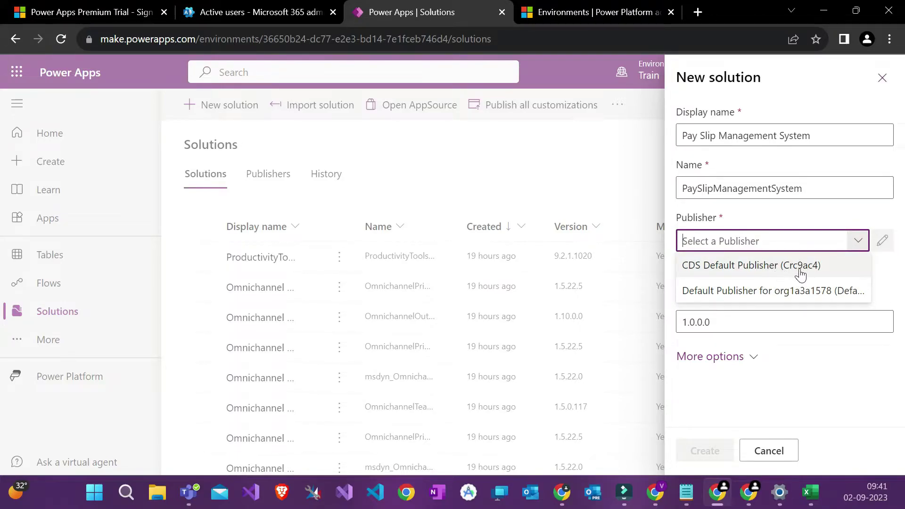
{"action": "left_click", "coordinate": [884, 285]}
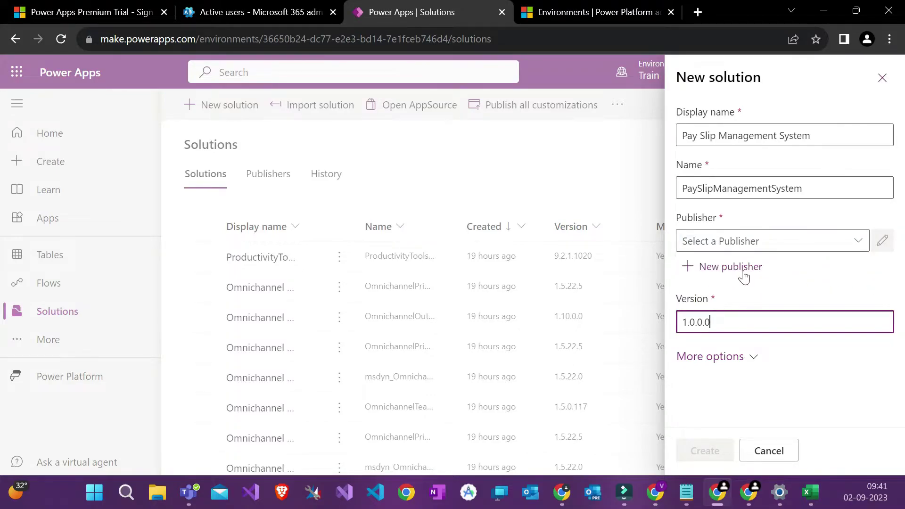
{"action": "left_click", "coordinate": [743, 272]}
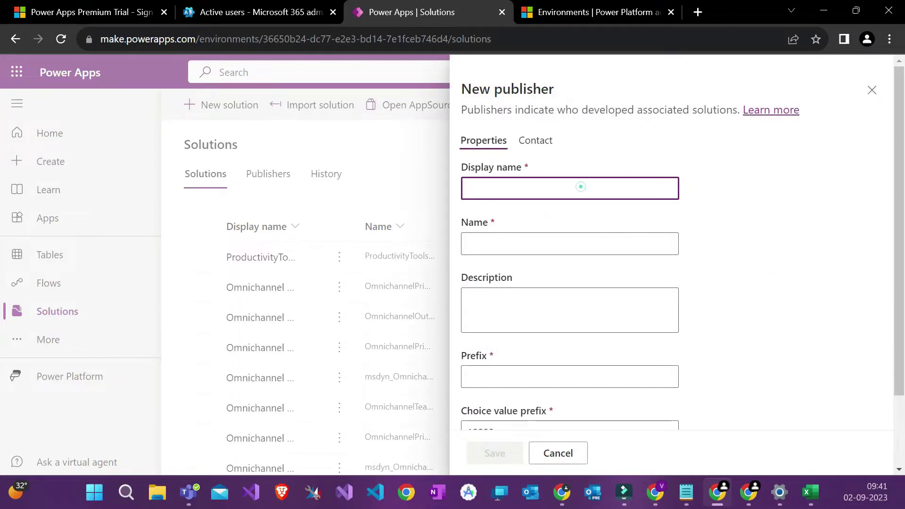
{"action": "type", "text": "AVUSoftware"}
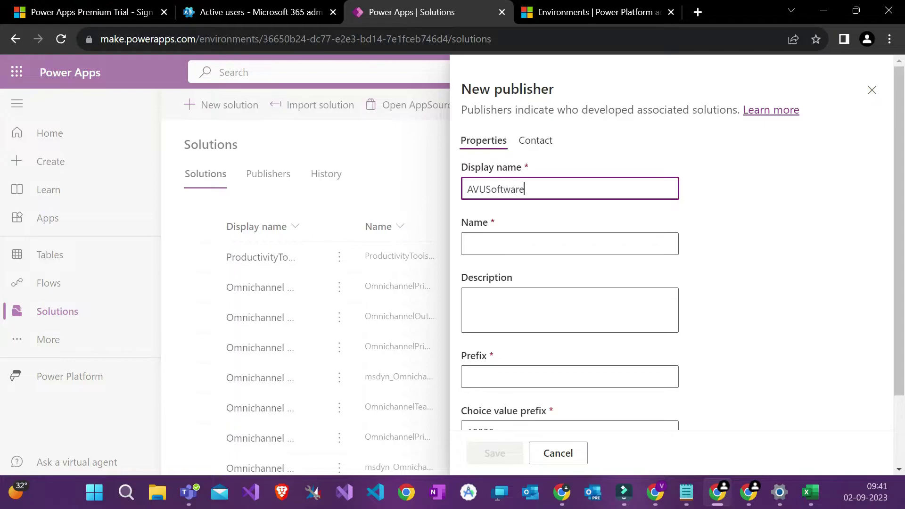
{"action": "left_click", "coordinate": [734, 216]}
{"action": "scroll", "coordinate": [734, 216], "scroll_direction": "down", "scroll_amount": 2}
{"action": "scroll", "coordinate": [675, 174], "scroll_direction": "up", "scroll_amount": 2}
Step: Copy 'AVUSoftware' from the display name into the publisher Name field, with Prefix focused next
{"action": "double_click", "coordinate": [580, 144]}
{"action": "key", "text": "ctrl+c"}
{"action": "left_click", "coordinate": [566, 187]}
{"action": "key", "text": "ctrl+v"}
{"action": "scroll", "coordinate": [562, 189], "scroll_direction": "down", "scroll_amount": 1}
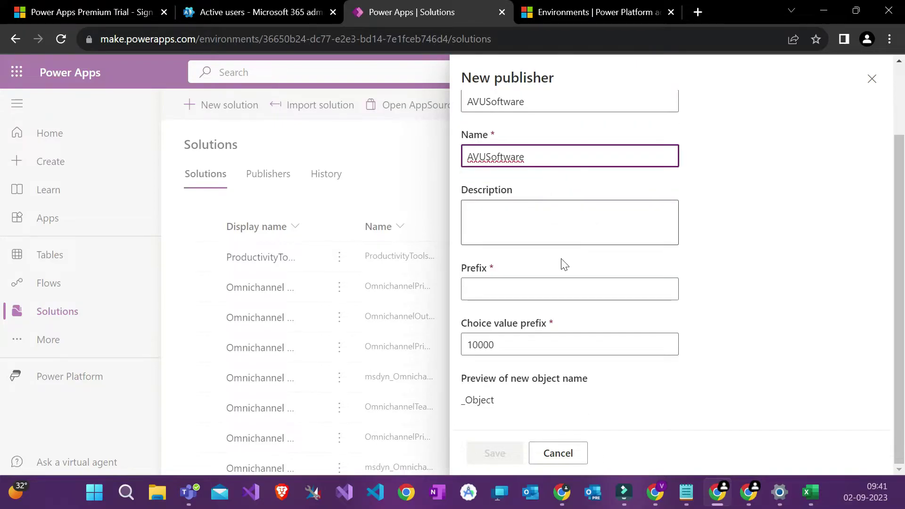
{"action": "left_click", "coordinate": [547, 279]}
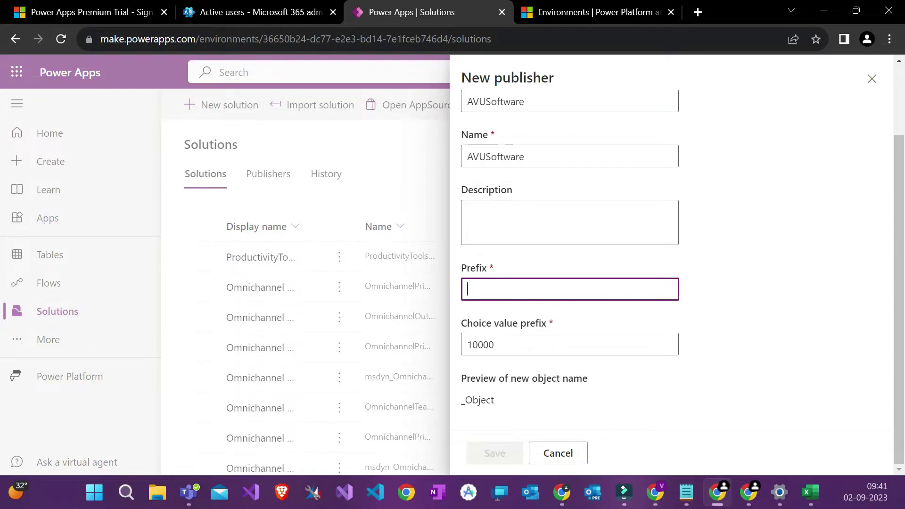
{"action": "scroll", "coordinate": [545, 283], "scroll_direction": "up", "scroll_amount": 2}
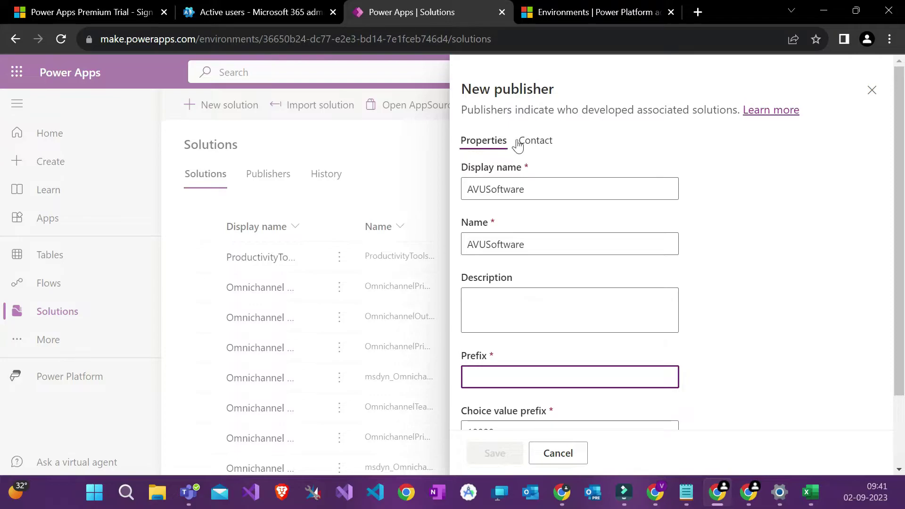
{"action": "scroll", "coordinate": [517, 162], "scroll_direction": "down", "scroll_amount": 2}
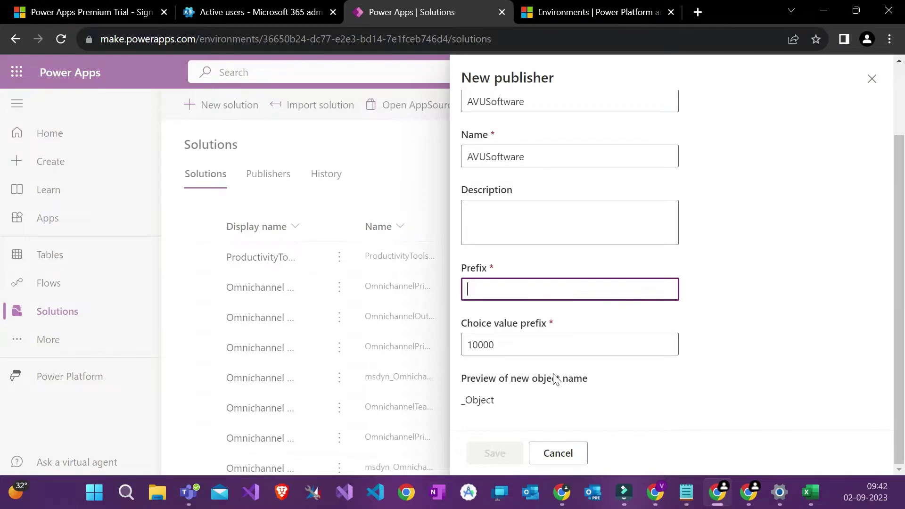
Step: Enter the publisher prefix 'avu' and check the resulting avu_Object name preview
{"action": "double_click", "coordinate": [479, 401]}
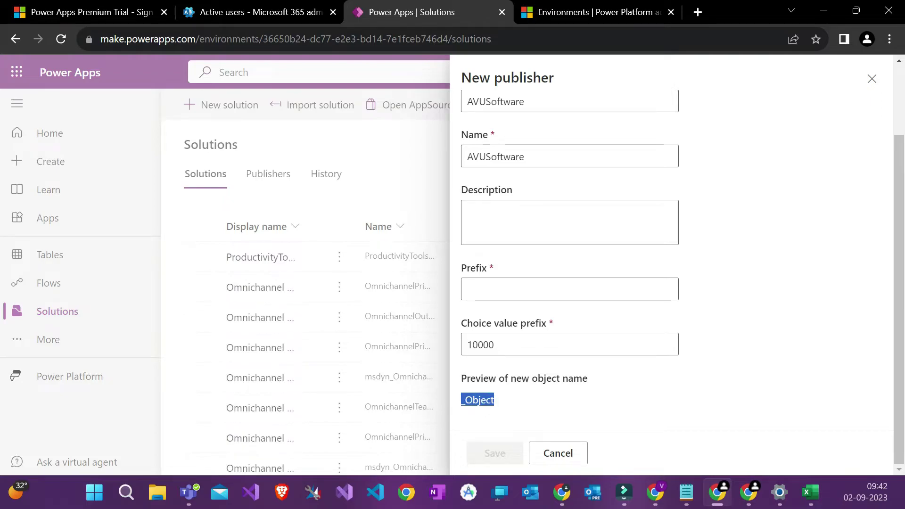
{"action": "left_click", "coordinate": [506, 398]}
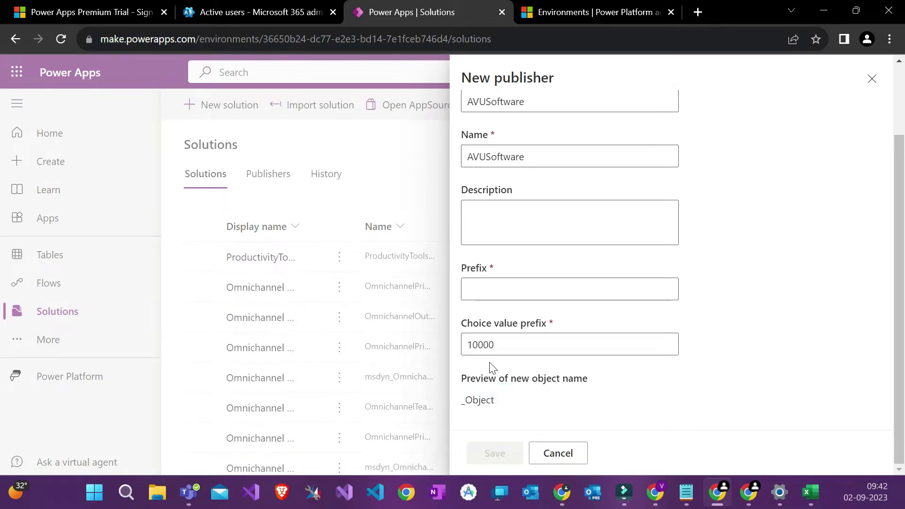
{"action": "left_click", "coordinate": [498, 300]}
{"action": "type", "text": "avu"}
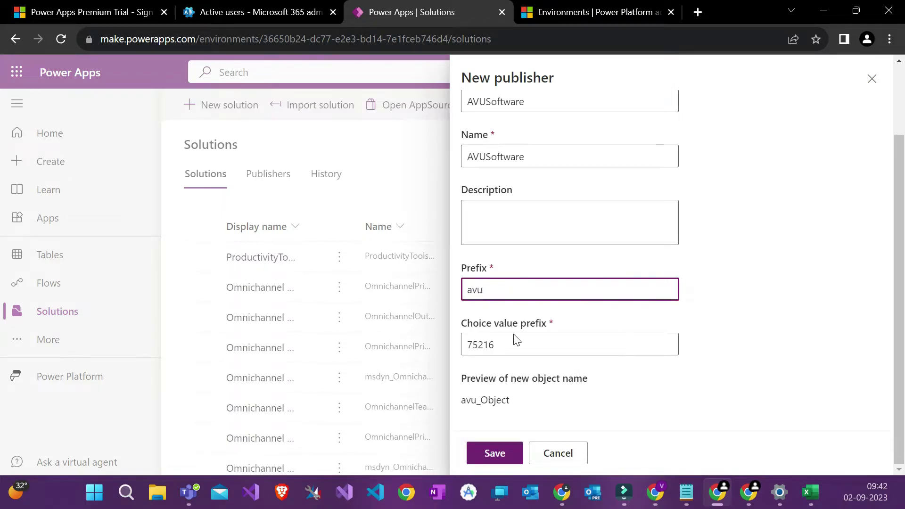
{"action": "double_click", "coordinate": [486, 400]}
{"action": "left_click", "coordinate": [485, 400]}
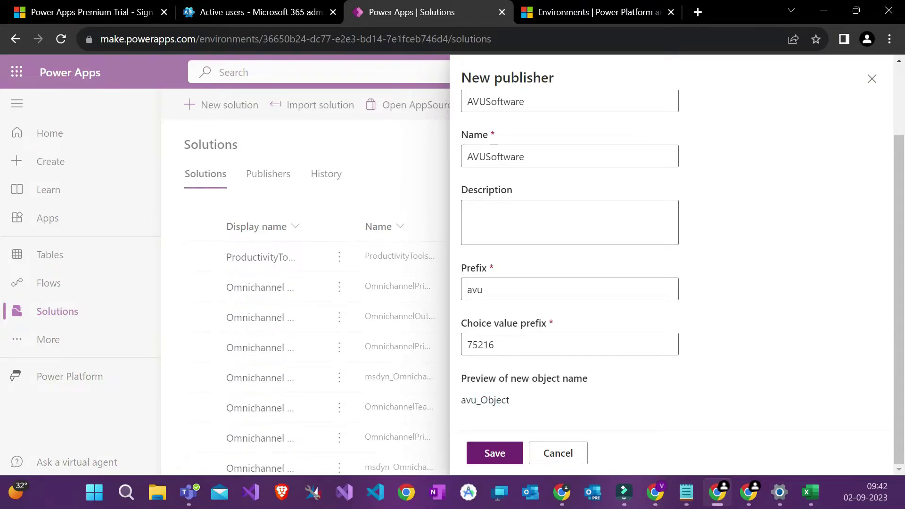
Step: Confirm choice value prefix 75216 and save the AVUSoftware publisher
{"action": "left_click_drag", "start_coordinate": [481, 400], "coordinate": [509, 400]}
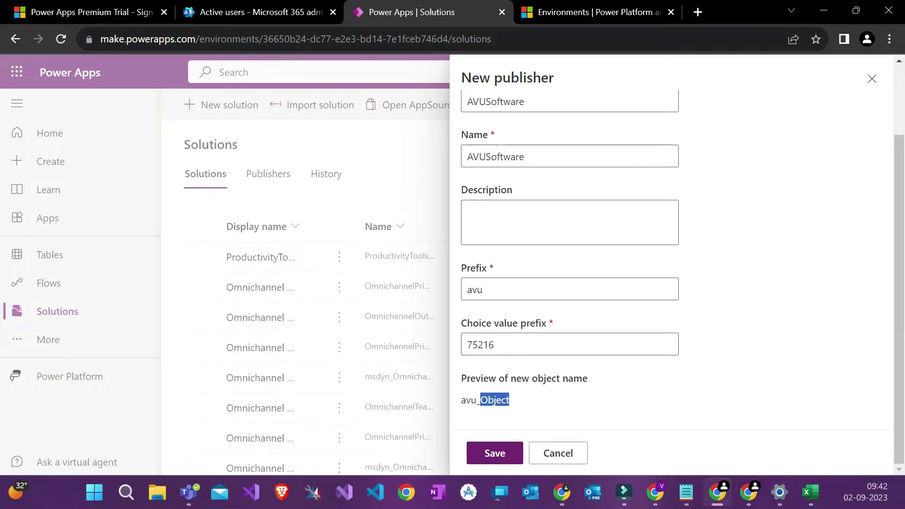
{"action": "left_click", "coordinate": [495, 400]}
{"action": "double_click", "coordinate": [486, 400]}
{"action": "left_click", "coordinate": [477, 399]}
{"action": "left_click", "coordinate": [471, 401]}
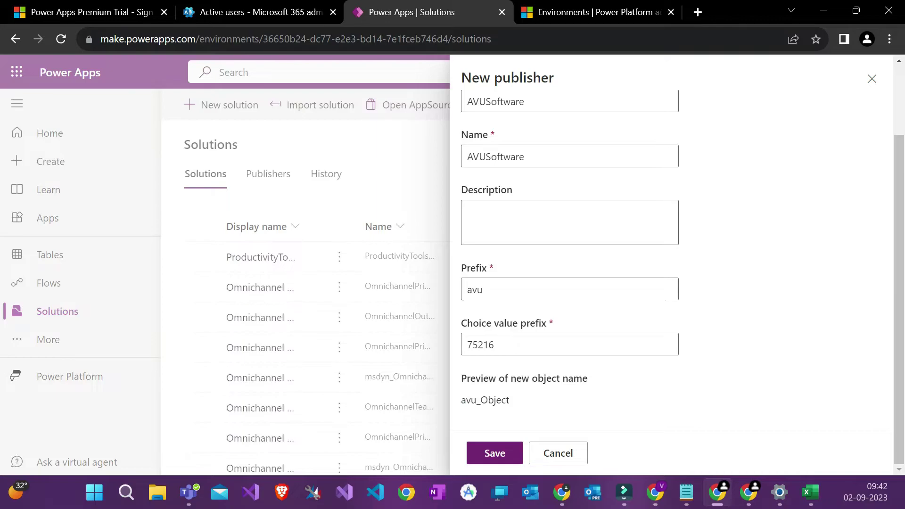
{"action": "left_click_drag", "start_coordinate": [486, 292], "coordinate": [449, 303]}
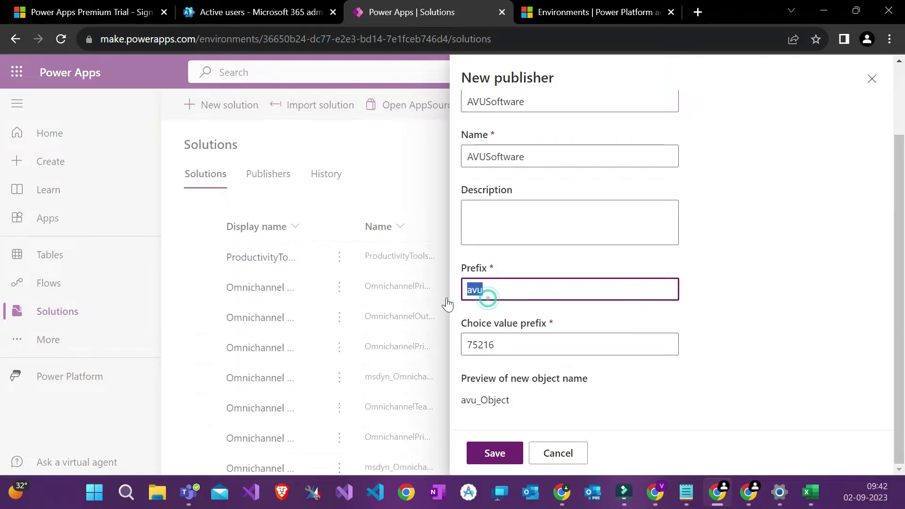
{"action": "left_click", "coordinate": [591, 325]}
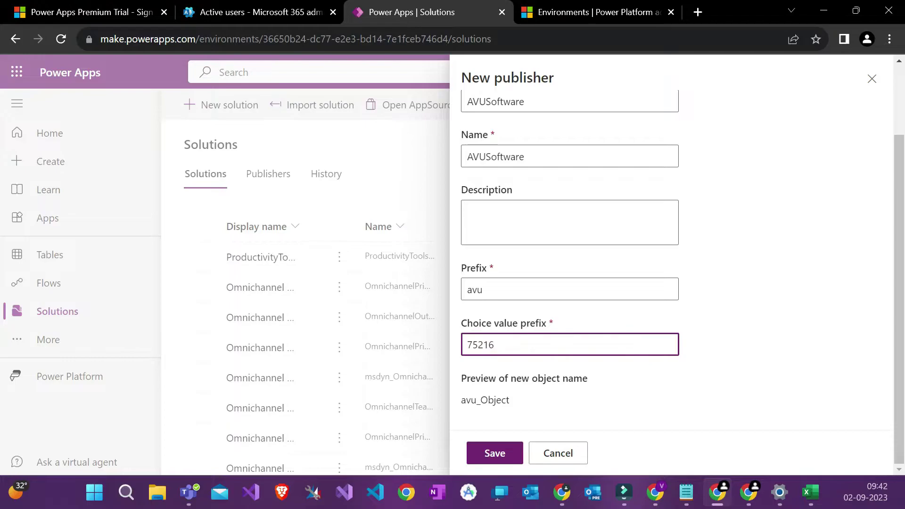
{"action": "left_click", "coordinate": [509, 458]}
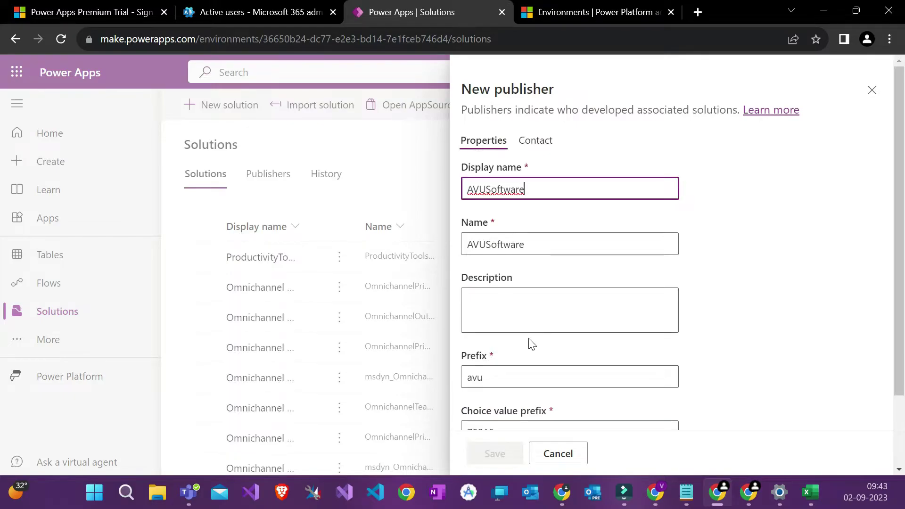
Step: Create the Pay Slip Management System solution with AVUSoftware as its publisher
{"action": "left_click", "coordinate": [872, 90]}
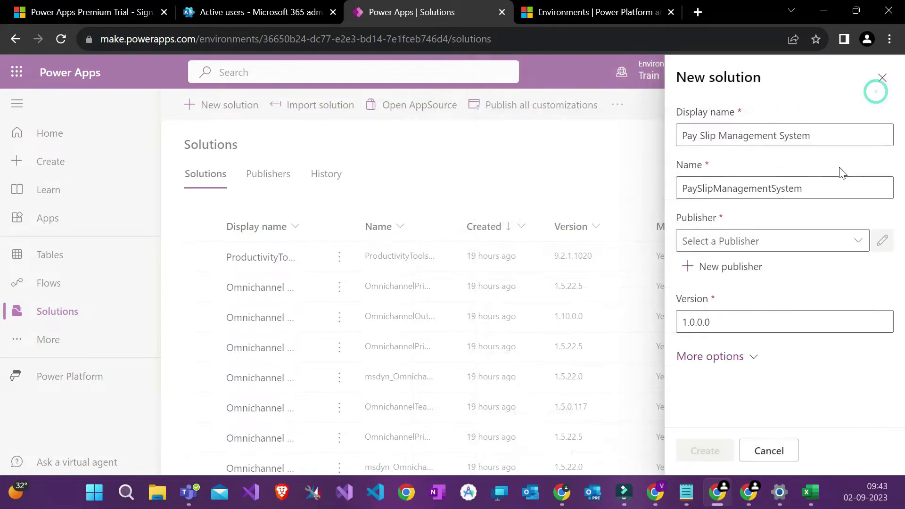
{"action": "left_click", "coordinate": [851, 248]}
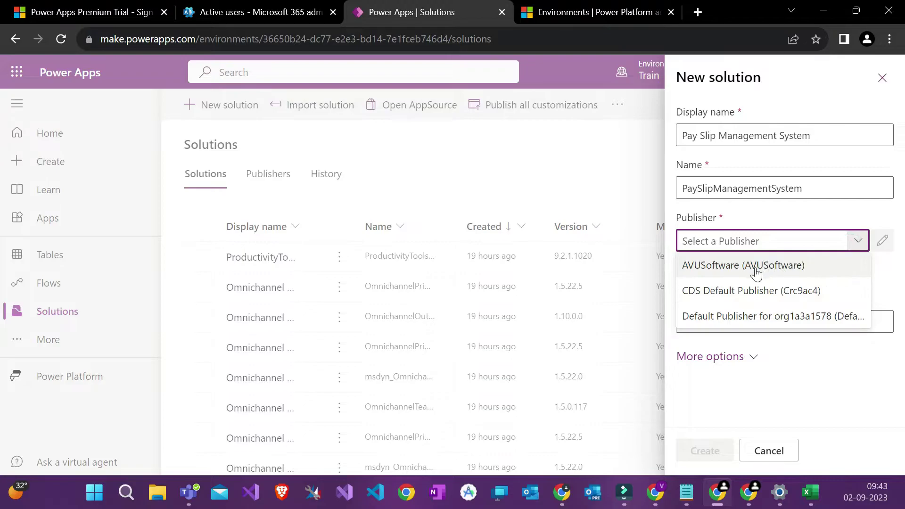
{"action": "left_click", "coordinate": [756, 267]}
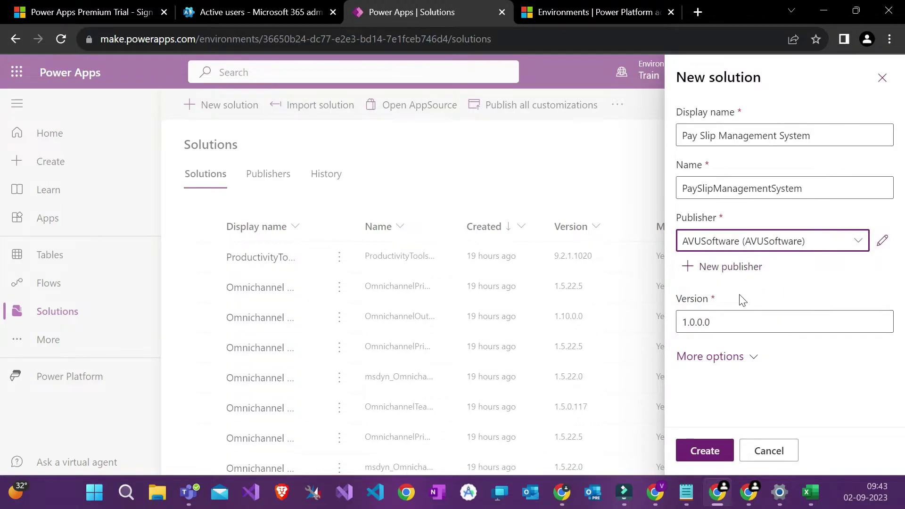
{"action": "left_click", "coordinate": [712, 457]}
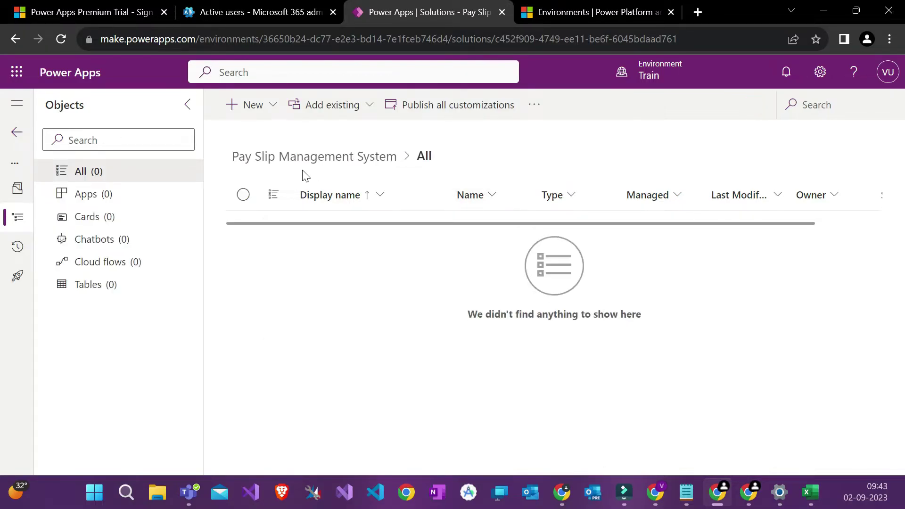
Step: Duplicate the Power Apps tab and close the Premium Trial and Active users tabs
{"action": "right_click", "coordinate": [446, 8]}
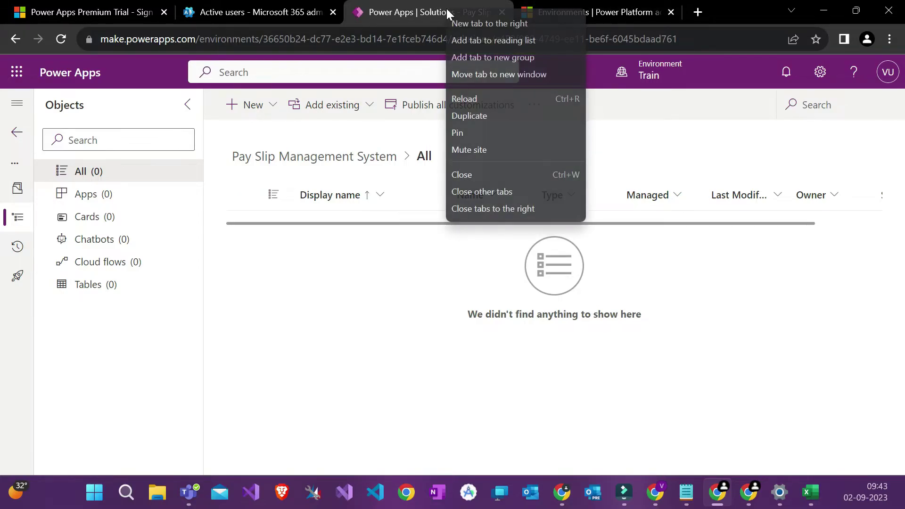
{"action": "left_click", "coordinate": [477, 116]}
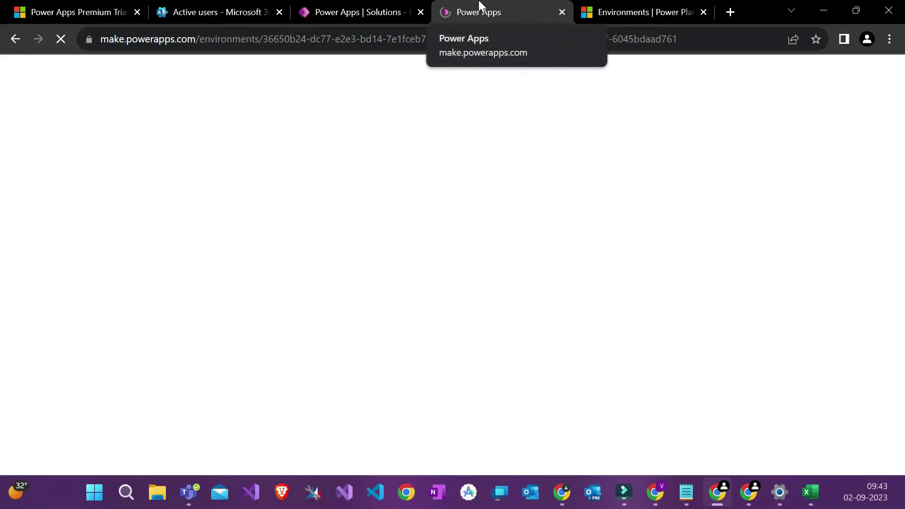
{"action": "left_click", "coordinate": [138, 12]}
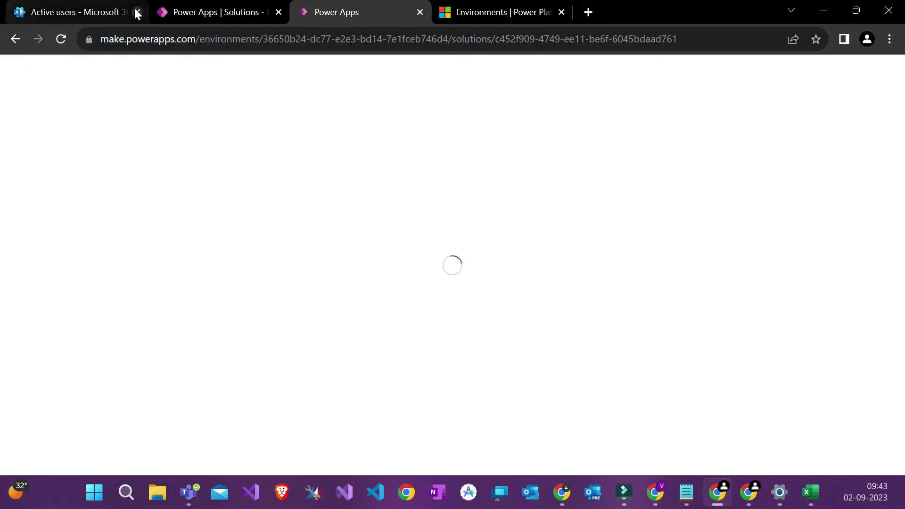
{"action": "left_click", "coordinate": [138, 12]}
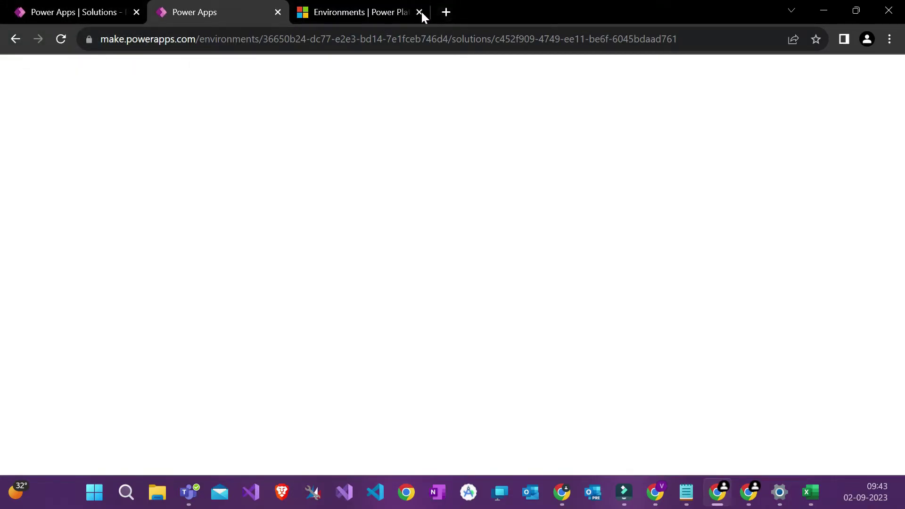
Step: Return the first tab to the Solutions list showing the new Pay Slip solution
{"action": "left_click", "coordinate": [124, 5]}
{"action": "left_click", "coordinate": [210, 7]}
{"action": "left_click", "coordinate": [129, 6]}
{"action": "left_click", "coordinate": [222, 5]}
{"action": "left_click", "coordinate": [127, 6]}
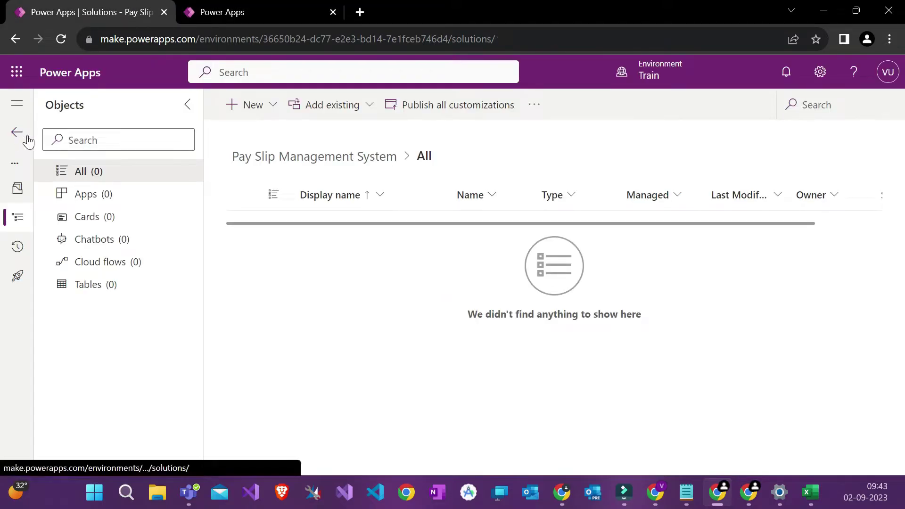
{"action": "left_click", "coordinate": [238, 7]}
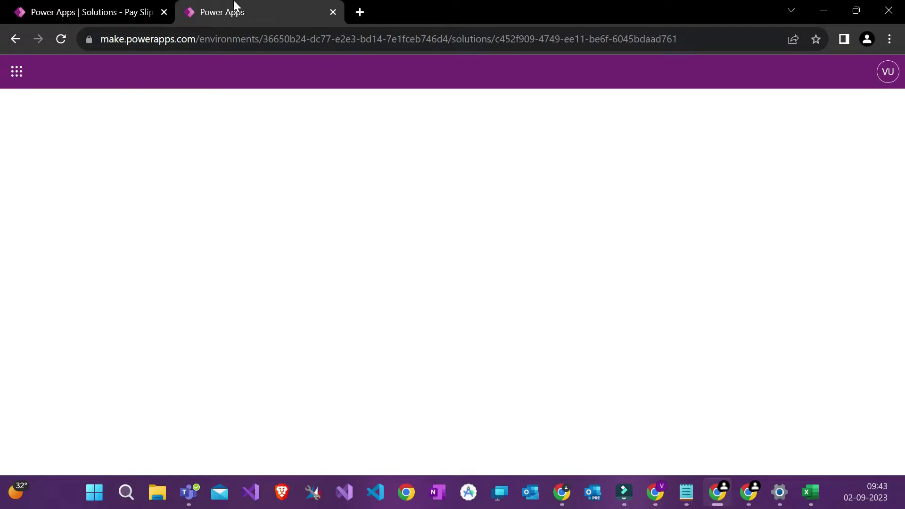
{"action": "left_click", "coordinate": [81, 3]}
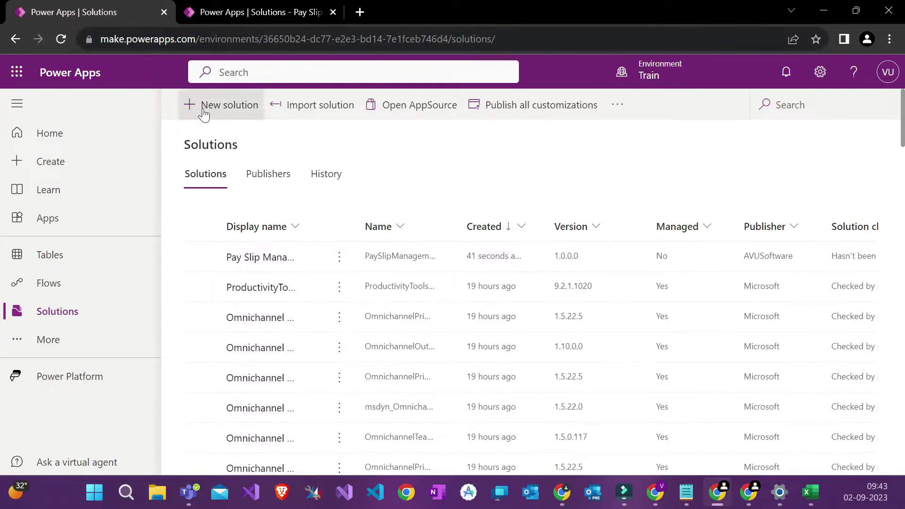
Step: Open the Dataverse Tables page and cancel a table upload from an Excel file
{"action": "left_click", "coordinate": [95, 264]}
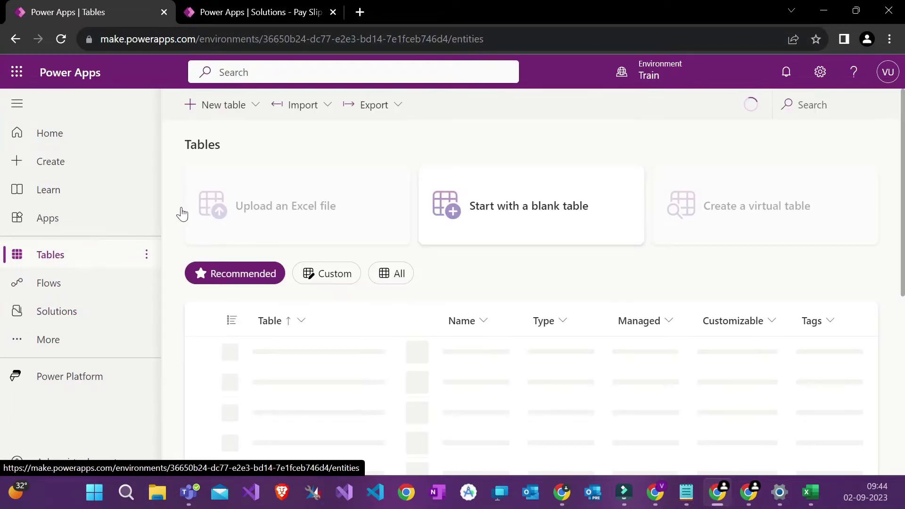
{"action": "scroll", "coordinate": [307, 161], "scroll_direction": "down", "scroll_amount": 2}
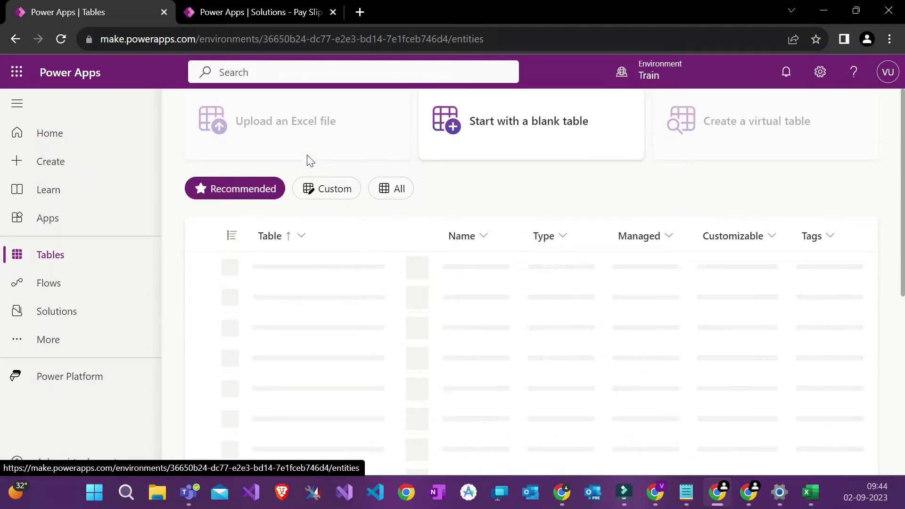
{"action": "scroll", "coordinate": [396, 193], "scroll_direction": "up", "scroll_amount": 1}
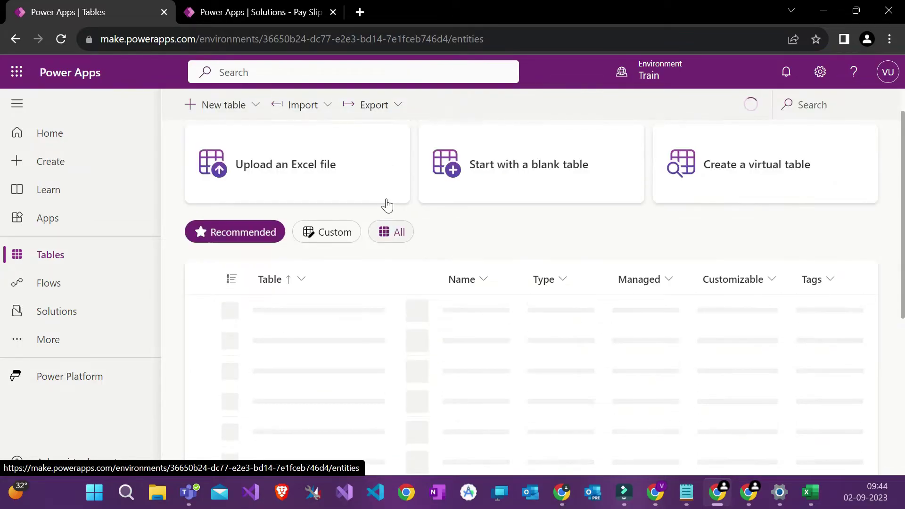
{"action": "scroll", "coordinate": [384, 244], "scroll_direction": "up", "scroll_amount": 1}
{"action": "left_click", "coordinate": [381, 236]}
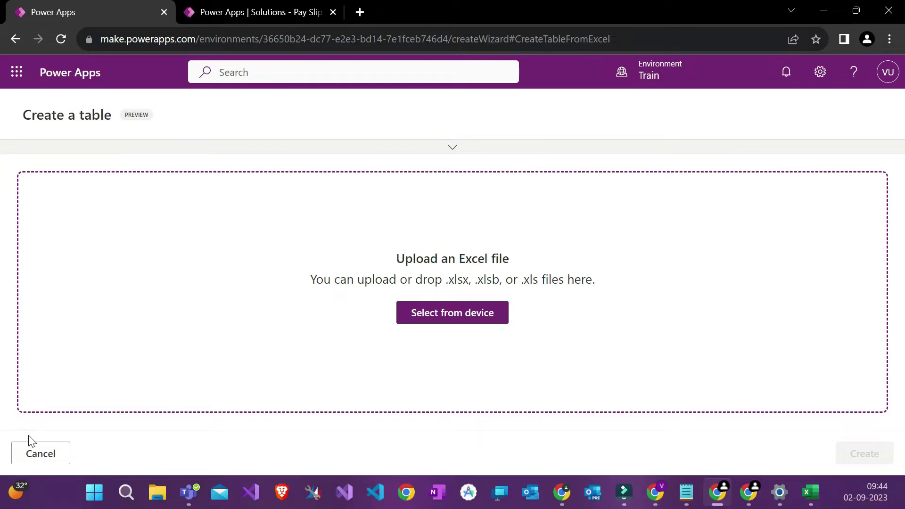
{"action": "left_click", "coordinate": [27, 451]}
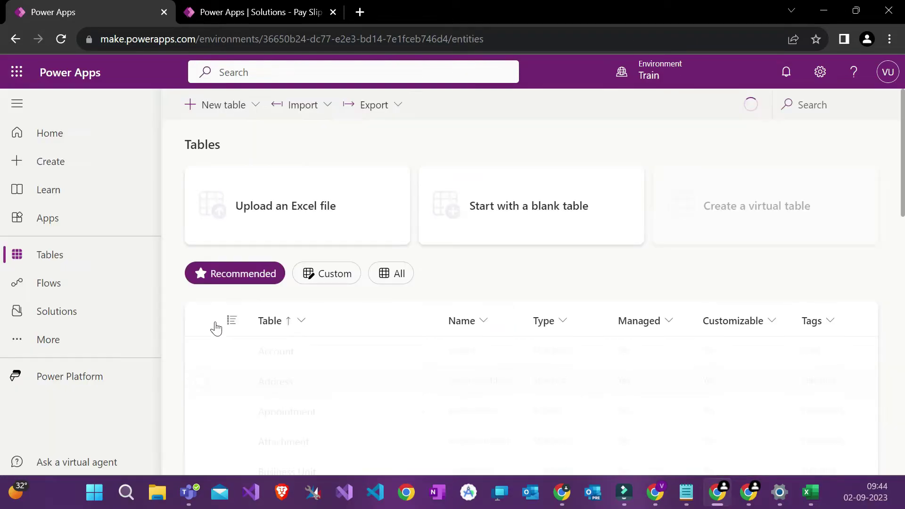
Step: Select the Account table, cancel the Excel upload again, and choose the All filter
{"action": "scroll", "coordinate": [460, 295], "scroll_direction": "down", "scroll_amount": 1}
{"action": "left_click", "coordinate": [460, 295]}
{"action": "scroll", "coordinate": [384, 178], "scroll_direction": "down", "scroll_amount": 1}
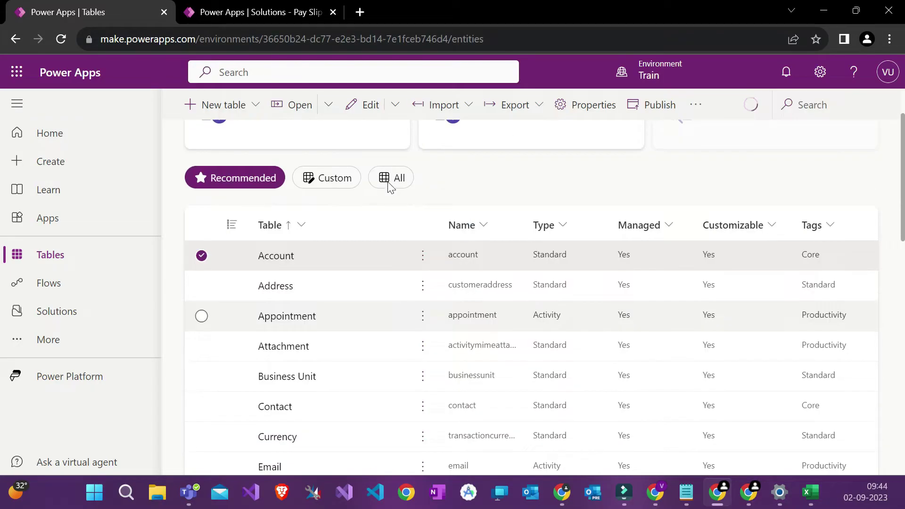
{"action": "scroll", "coordinate": [389, 188], "scroll_direction": "up", "scroll_amount": 1}
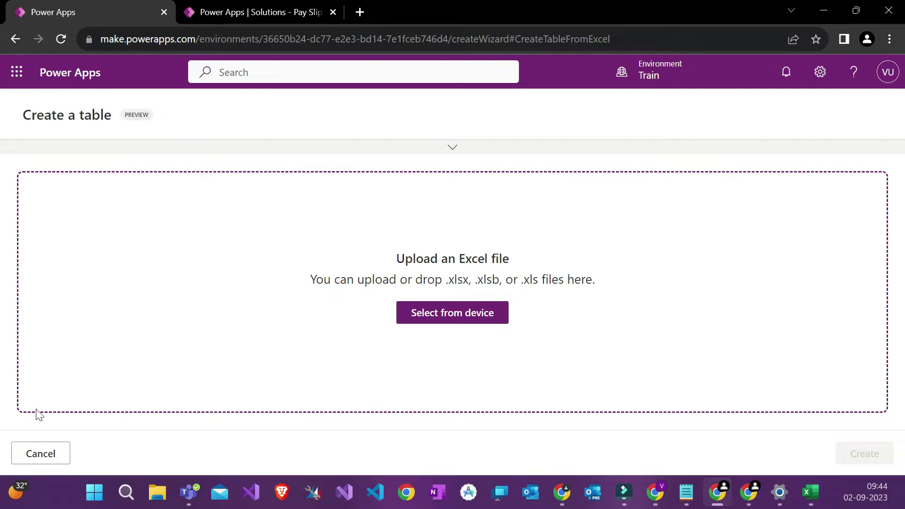
{"action": "left_click", "coordinate": [37, 452]}
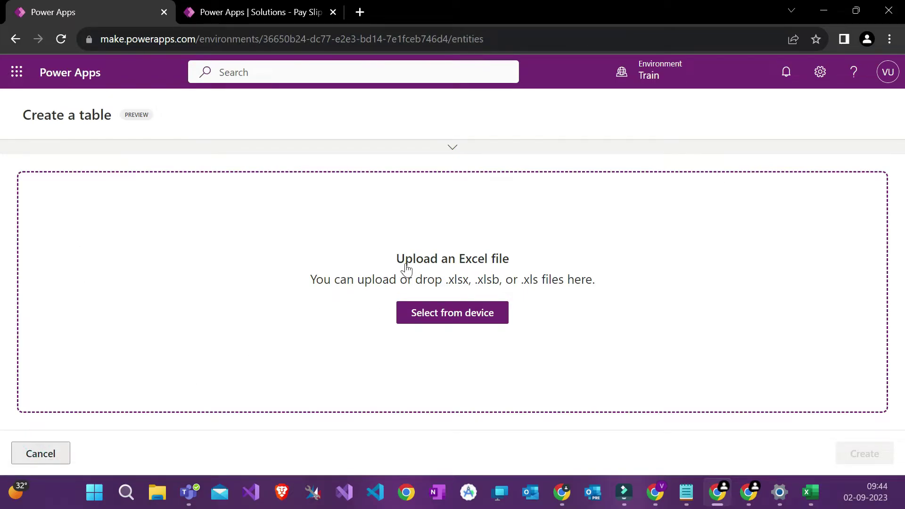
{"action": "left_click", "coordinate": [398, 273]}
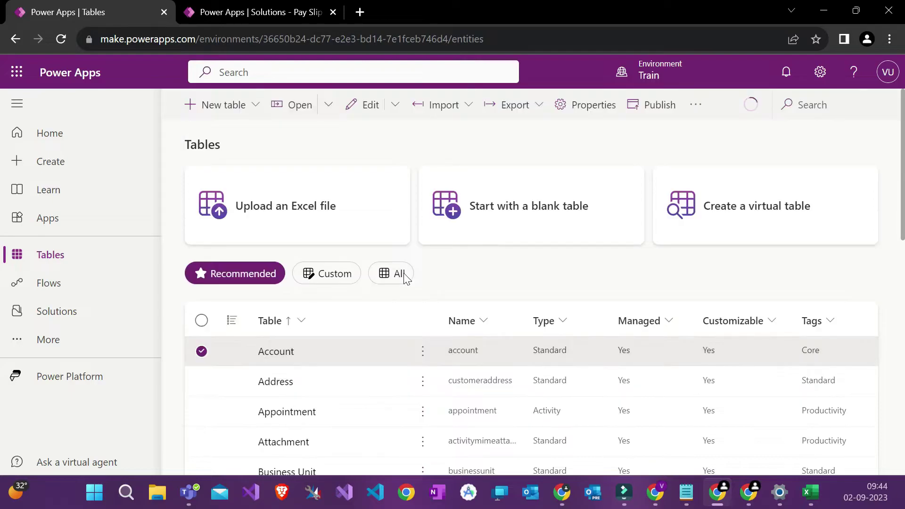
Step: Show All tables and scroll through them, including deprecated ones and the virtual AAD User table
{"action": "left_click", "coordinate": [402, 280]}
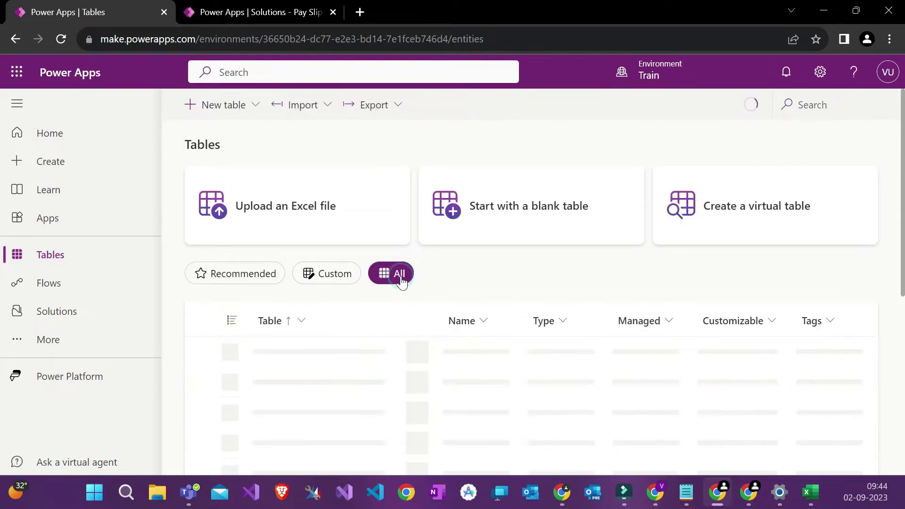
{"action": "scroll", "coordinate": [508, 279], "scroll_direction": "down", "scroll_amount": 2}
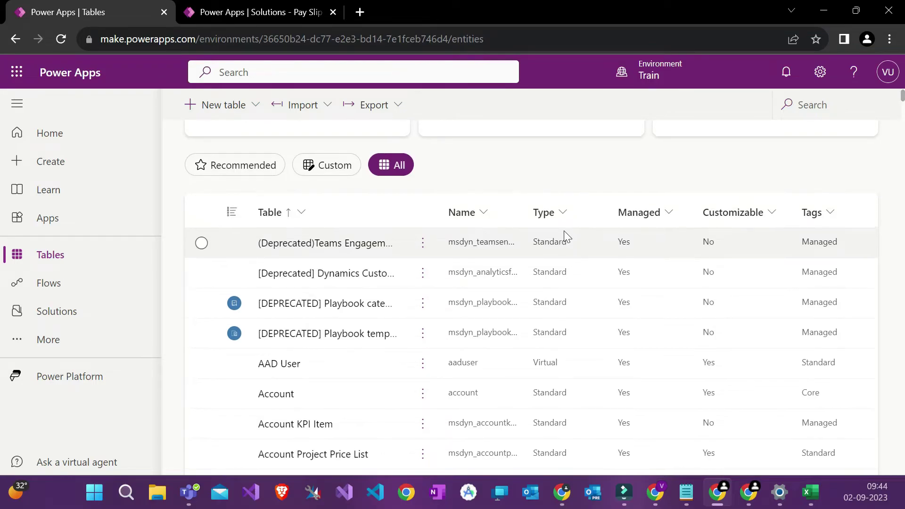
{"action": "scroll", "coordinate": [566, 234], "scroll_direction": "up", "scroll_amount": 2}
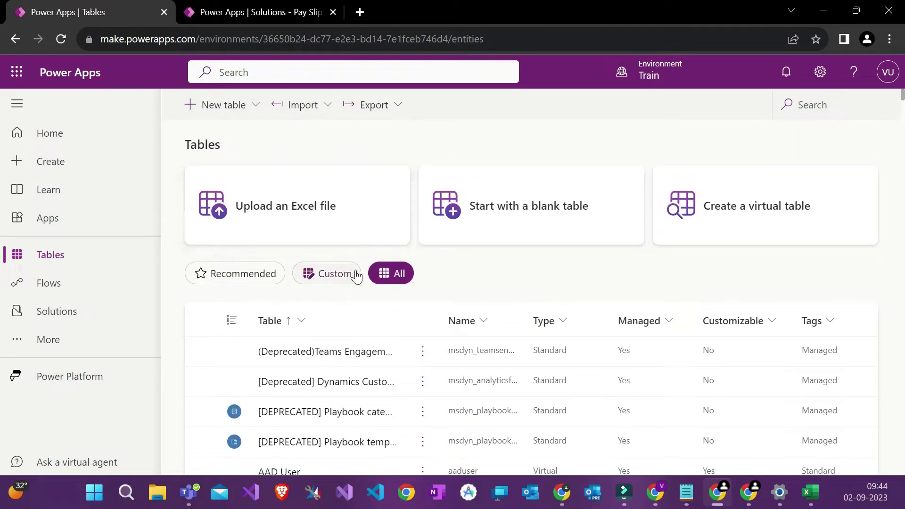
{"action": "left_click", "coordinate": [440, 249]}
{"action": "scroll", "coordinate": [501, 278], "scroll_direction": "down", "scroll_amount": 1}
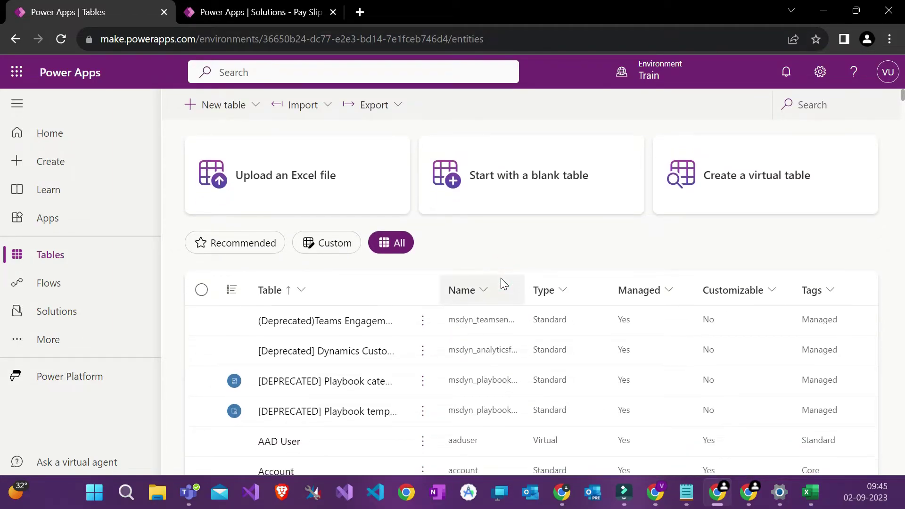
{"action": "scroll", "coordinate": [481, 234], "scroll_direction": "down", "scroll_amount": 1}
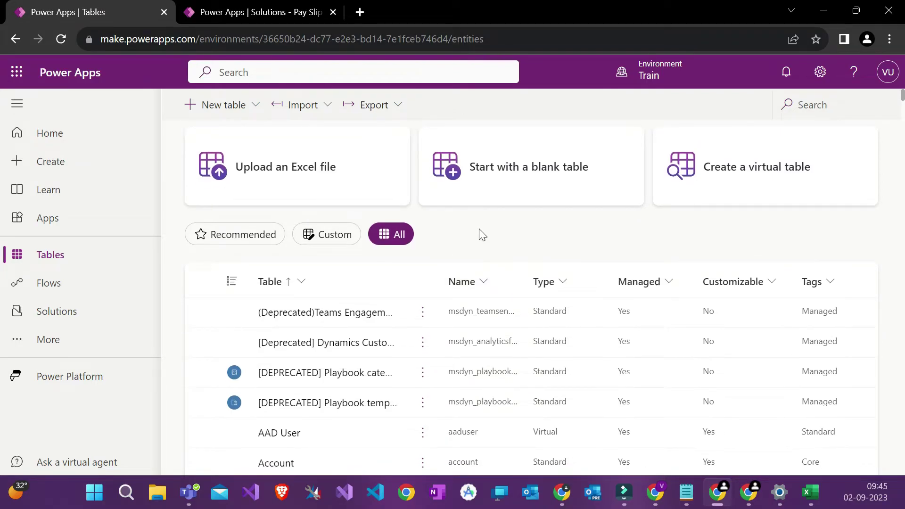
{"action": "scroll", "coordinate": [425, 300], "scroll_direction": "down", "scroll_amount": 2}
{"action": "scroll", "coordinate": [424, 301], "scroll_direction": "down", "scroll_amount": 1}
{"action": "scroll", "coordinate": [422, 297], "scroll_direction": "up", "scroll_amount": 3}
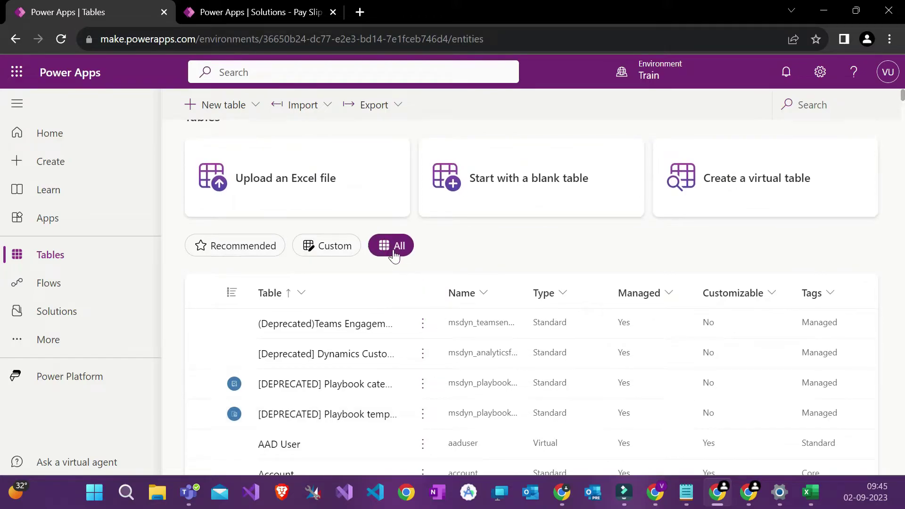
{"action": "scroll", "coordinate": [400, 257], "scroll_direction": "down", "scroll_amount": 2}
{"action": "scroll", "coordinate": [431, 317], "scroll_direction": "down", "scroll_amount": 2}
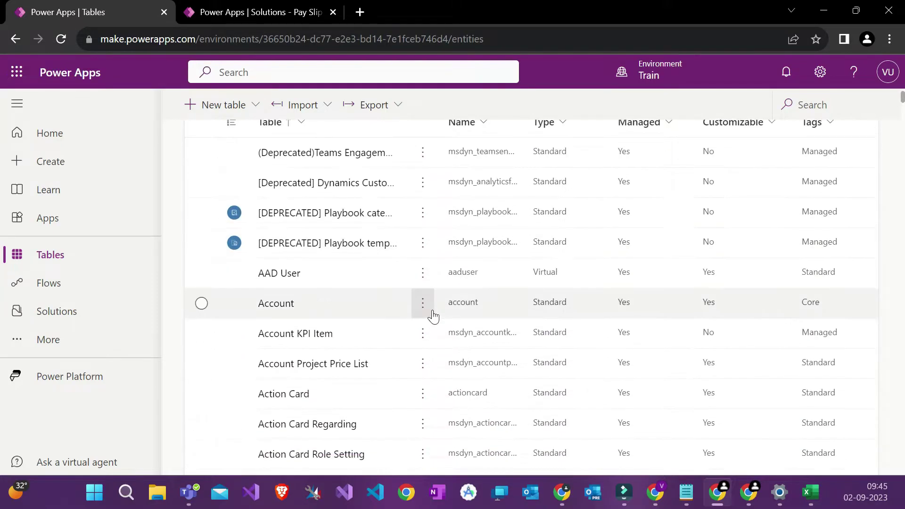
{"action": "scroll", "coordinate": [330, 166], "scroll_direction": "up", "scroll_amount": 1}
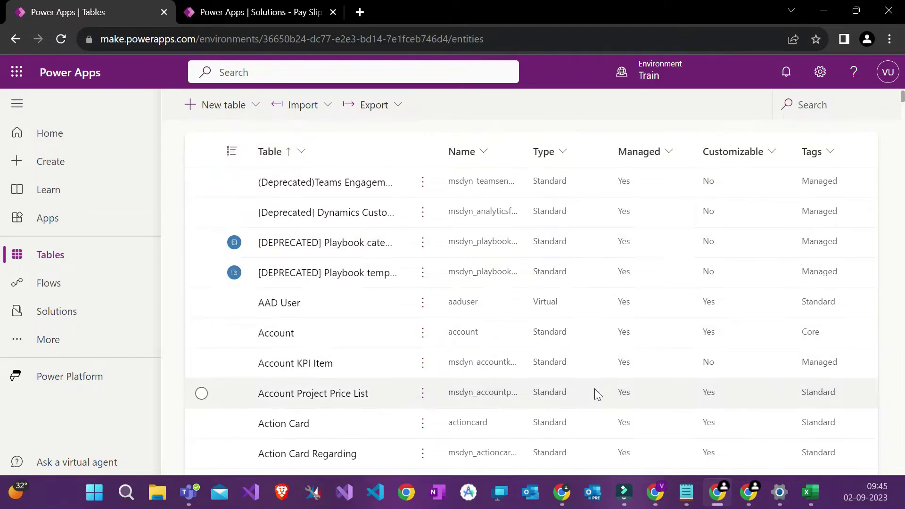
{"action": "scroll", "coordinate": [499, 242], "scroll_direction": "up", "scroll_amount": 2}
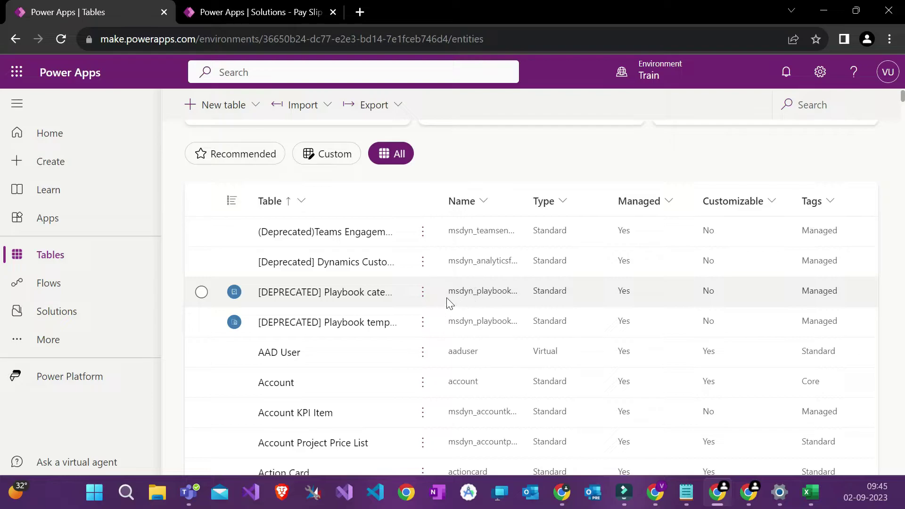
{"action": "scroll", "coordinate": [450, 303], "scroll_direction": "down", "scroll_amount": 1}
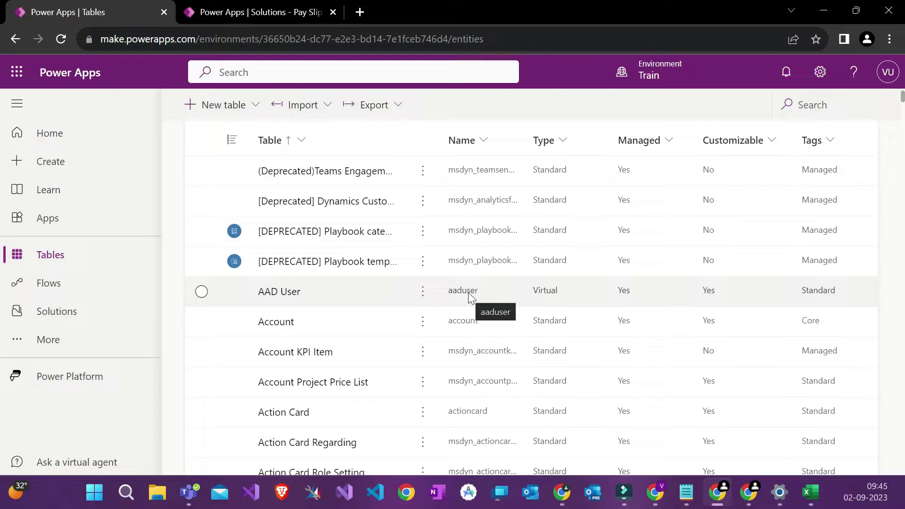
Step: Write 'avu_object' in a new Notepad note in its own window, then return to the browser
{"action": "left_click", "coordinate": [262, 10]}
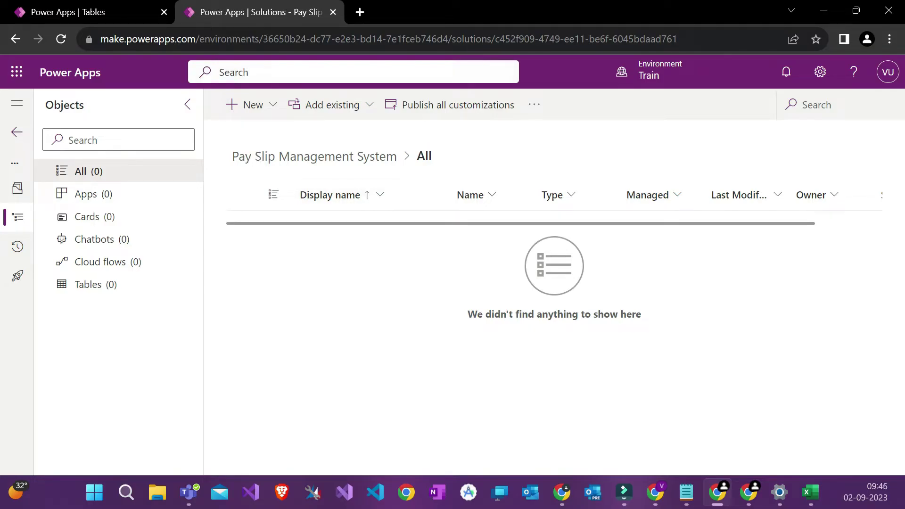
{"action": "left_click", "coordinate": [244, 46]}
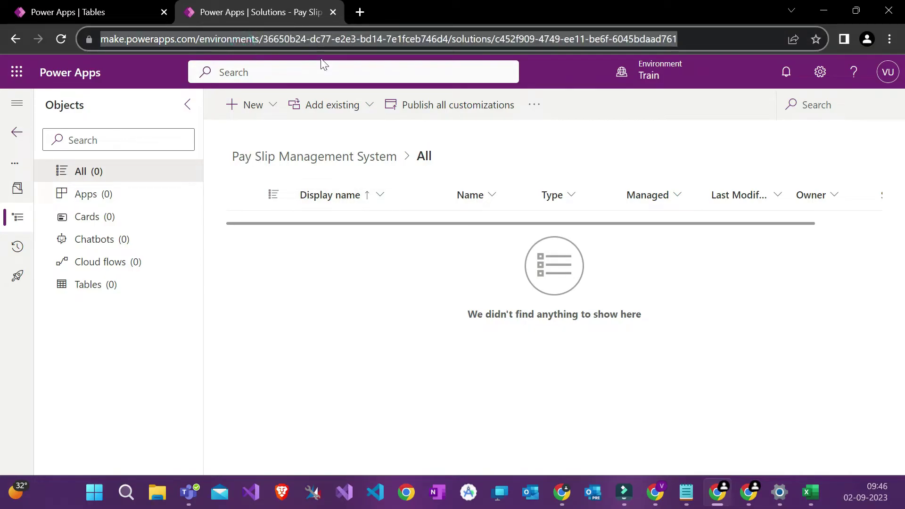
{"action": "key", "text": "super"}
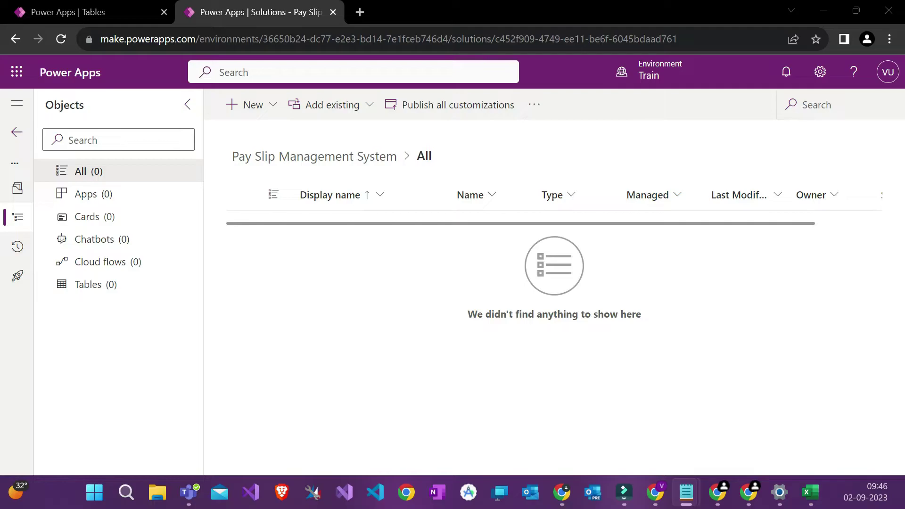
{"action": "left_click_drag", "start_coordinate": [2, 196], "coordinate": [240, 164]}
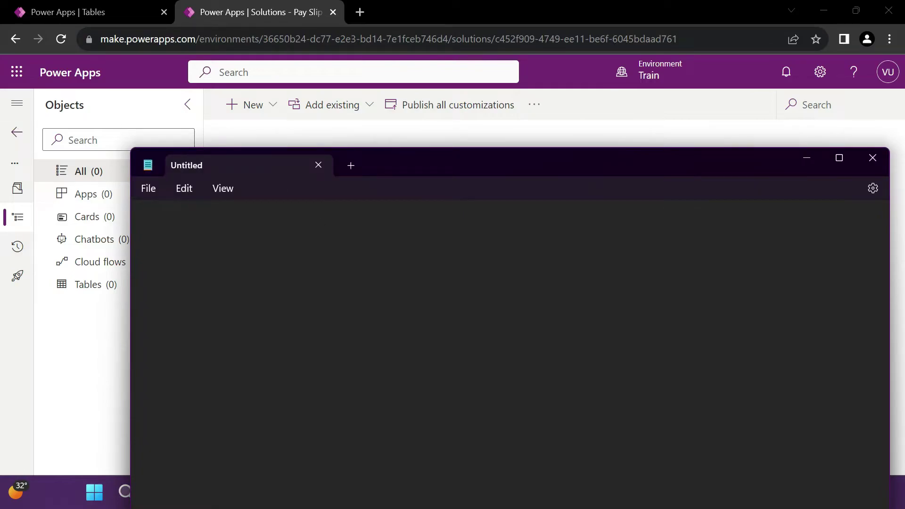
{"action": "type", "text": "avu_object"}
{"action": "left_click_drag", "start_coordinate": [186, 167], "coordinate": [426, 107]}
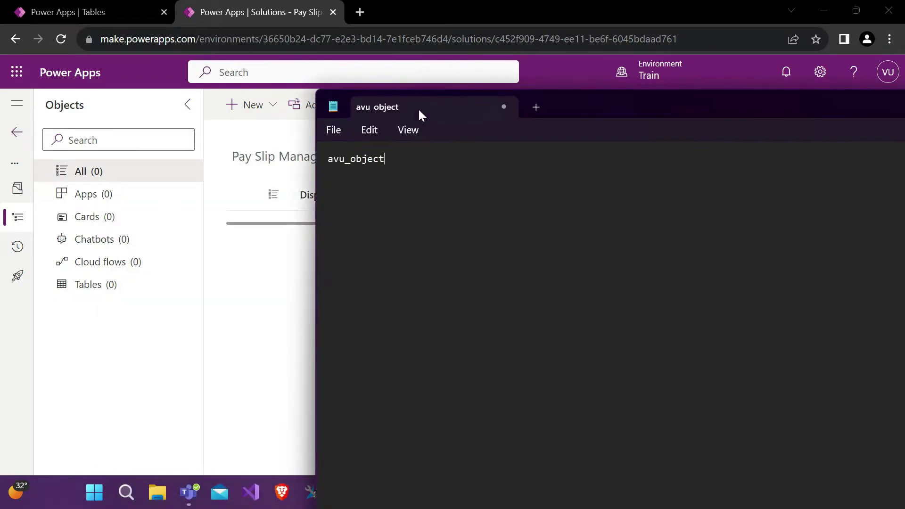
{"action": "left_click", "coordinate": [125, 15]}
Step: Browse the full All tables list again, then go to Solutions
{"action": "left_click", "coordinate": [126, 13]}
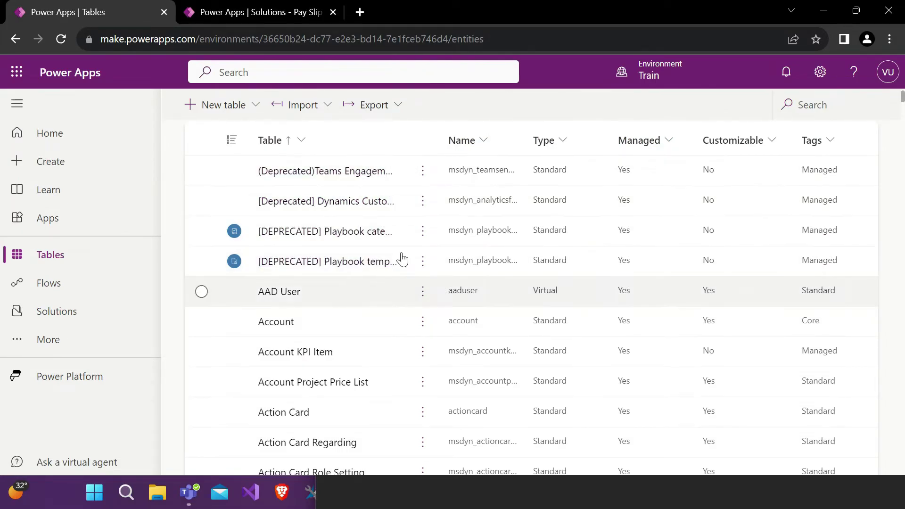
{"action": "scroll", "coordinate": [435, 262], "scroll_direction": "down", "scroll_amount": 8}
{"action": "scroll", "coordinate": [436, 263], "scroll_direction": "down", "scroll_amount": 10}
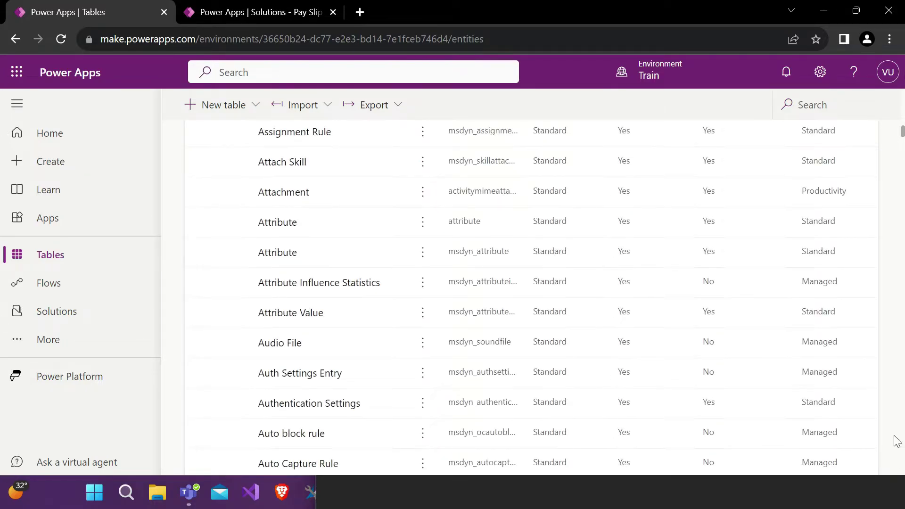
{"action": "left_click_drag", "start_coordinate": [901, 132], "coordinate": [902, 154]}
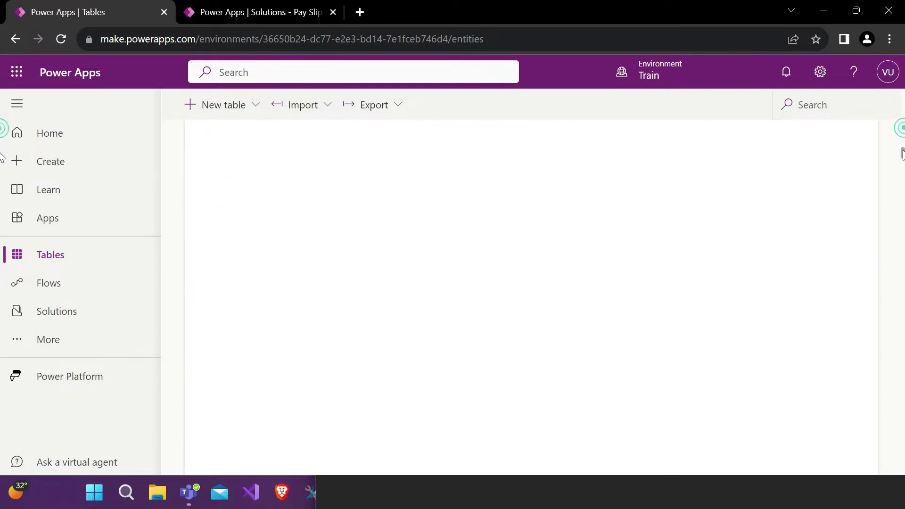
{"action": "scroll", "coordinate": [660, 273], "scroll_direction": "down", "scroll_amount": 1}
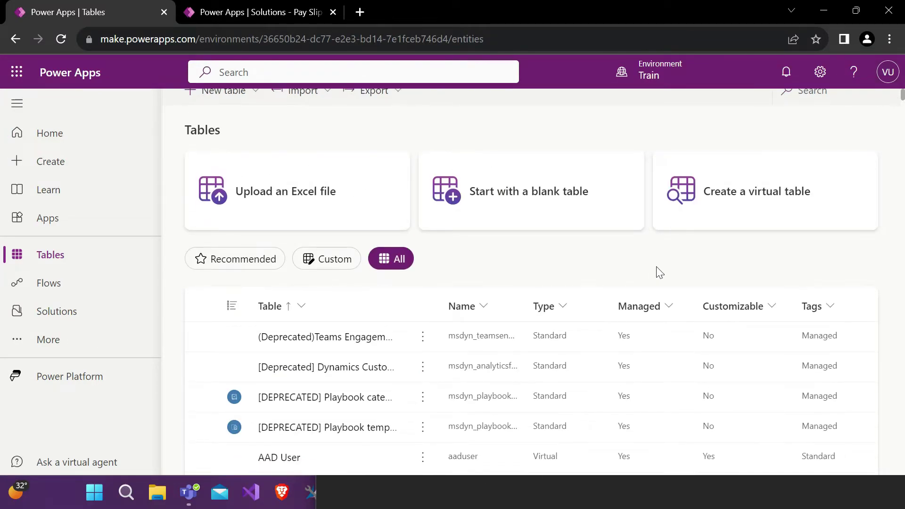
{"action": "scroll", "coordinate": [660, 273], "scroll_direction": "down", "scroll_amount": 1}
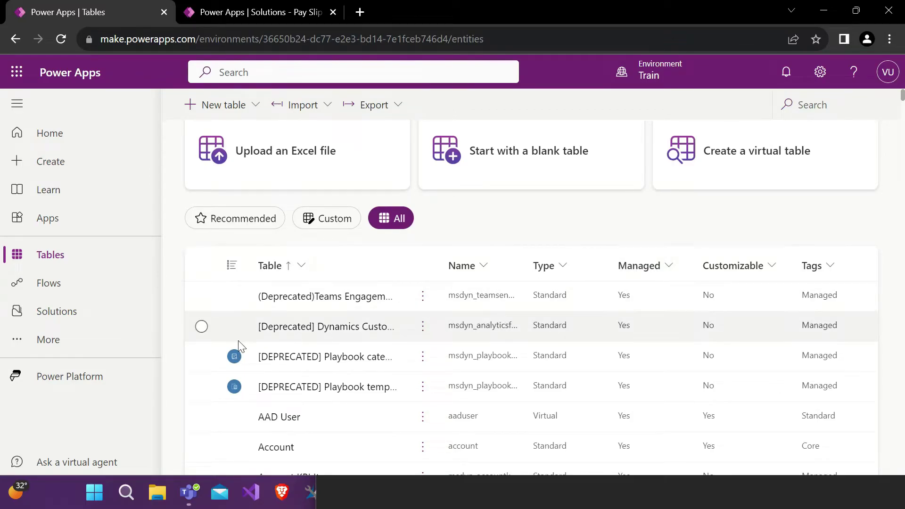
{"action": "left_click", "coordinate": [100, 311]}
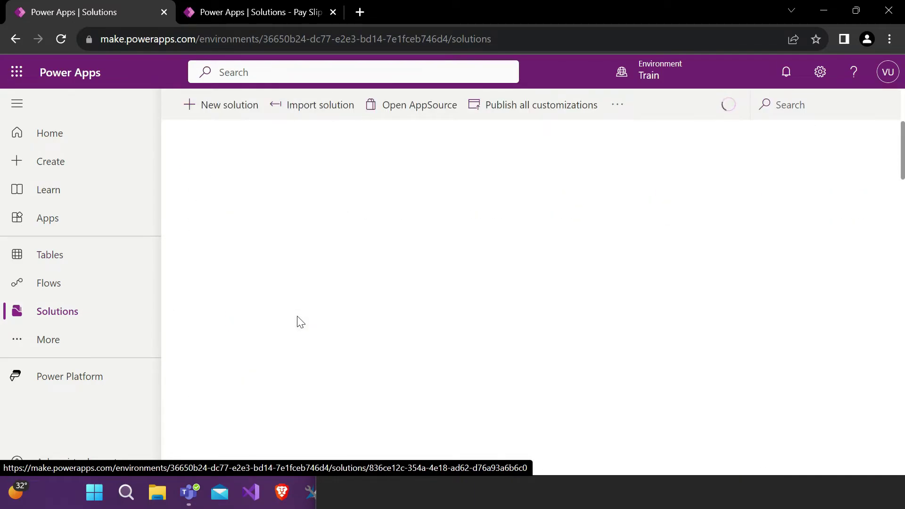
Step: Confirm the Pay Slip solution tops the Solutions list, then return to Tables
{"action": "scroll", "coordinate": [300, 322], "scroll_direction": "down", "scroll_amount": 5}
{"action": "scroll", "coordinate": [298, 320], "scroll_direction": "up", "scroll_amount": 6}
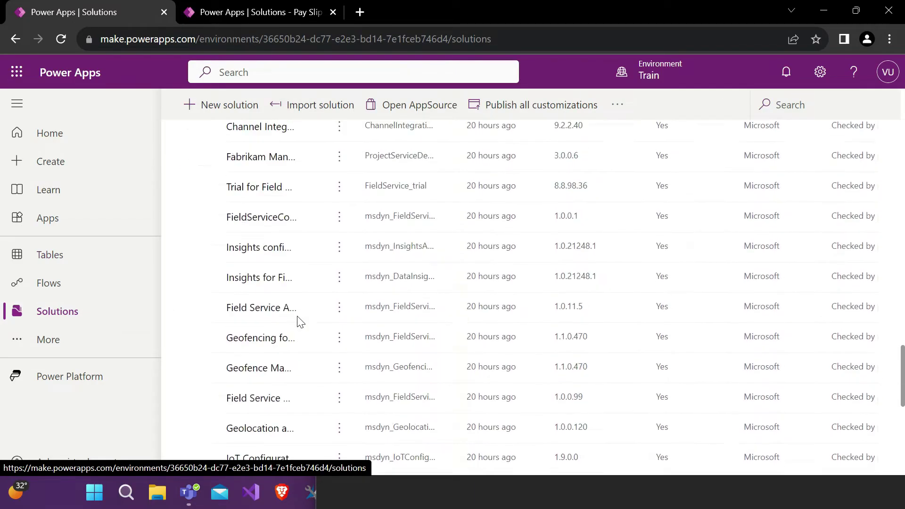
{"action": "scroll", "coordinate": [316, 231], "scroll_direction": "up", "scroll_amount": 10}
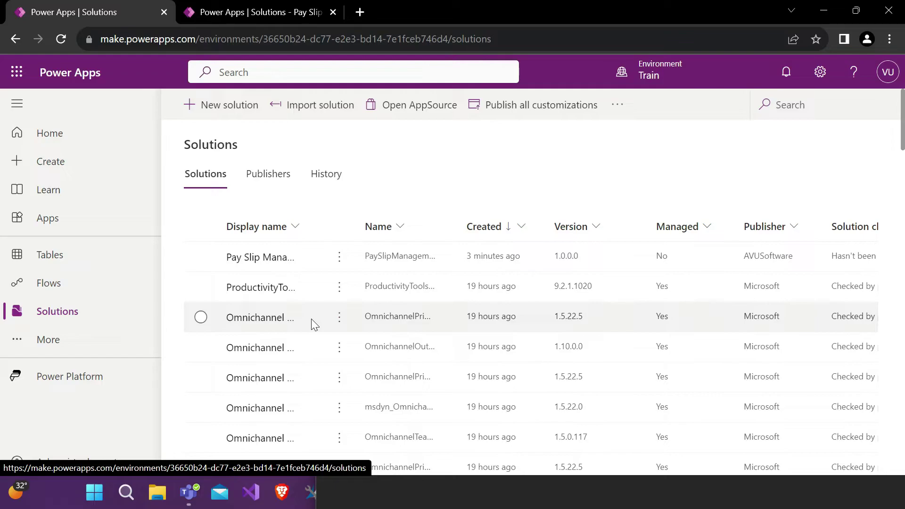
{"action": "scroll", "coordinate": [278, 363], "scroll_direction": "down", "scroll_amount": 1}
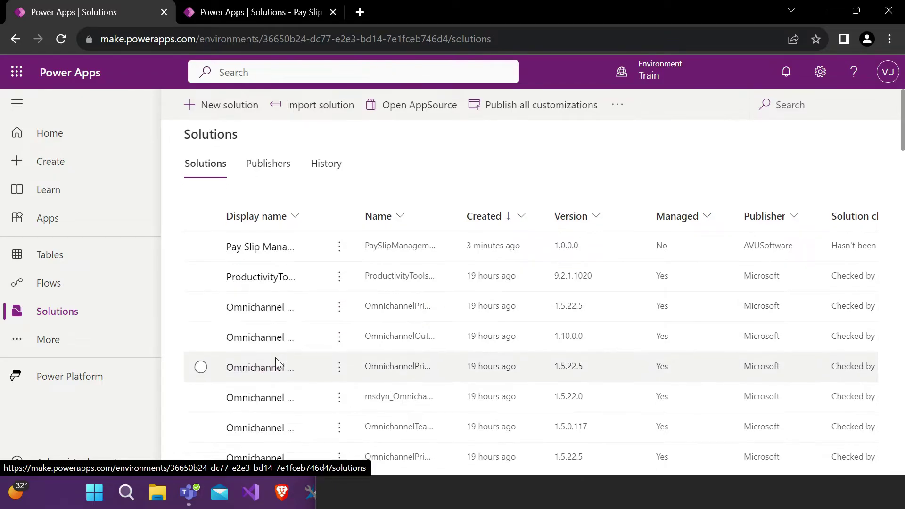
{"action": "scroll", "coordinate": [278, 363], "scroll_direction": "down", "scroll_amount": 1}
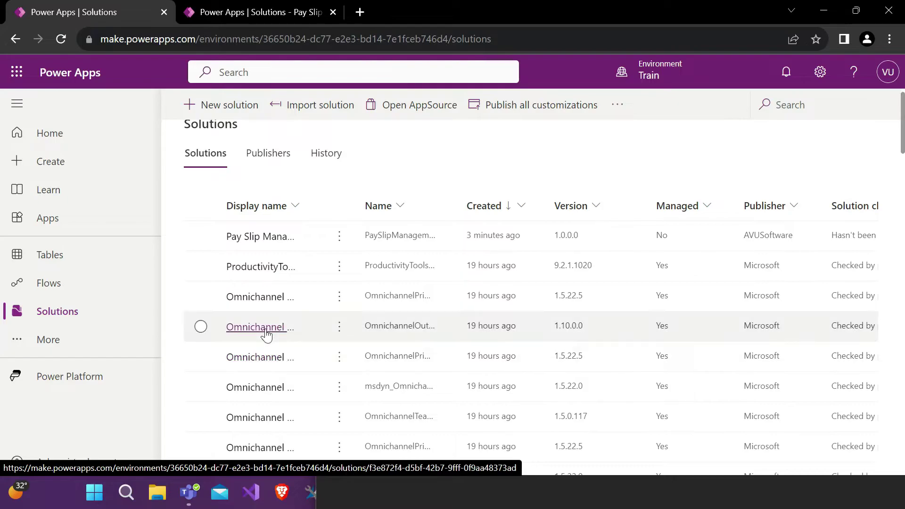
{"action": "scroll", "coordinate": [277, 308], "scroll_direction": "down", "scroll_amount": 5}
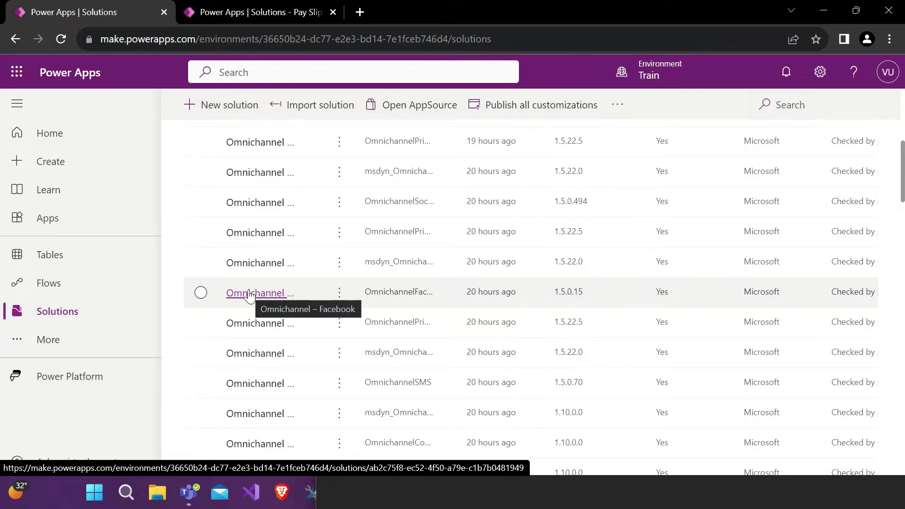
{"action": "left_click", "coordinate": [70, 258]}
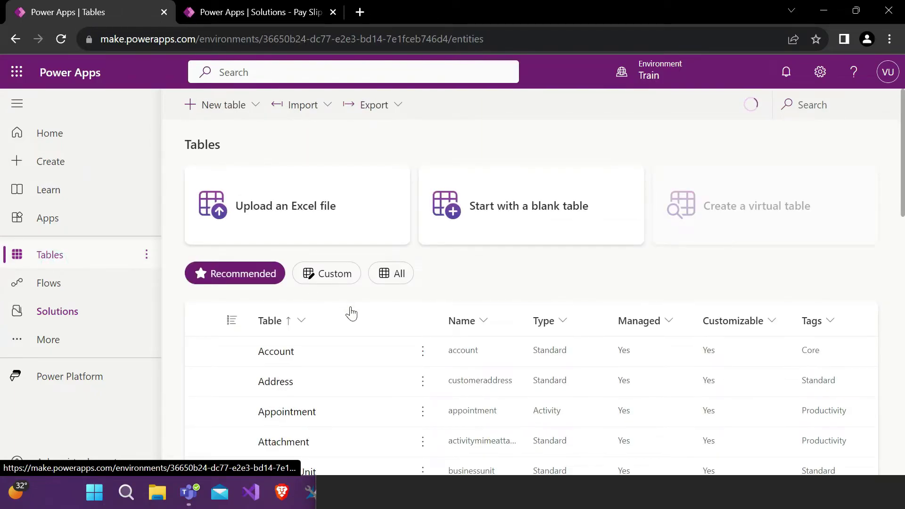
Step: Switch the Tables list to All, then open the Pay Slip Management System solution tab
{"action": "scroll", "coordinate": [350, 313], "scroll_direction": "down", "scroll_amount": 2}
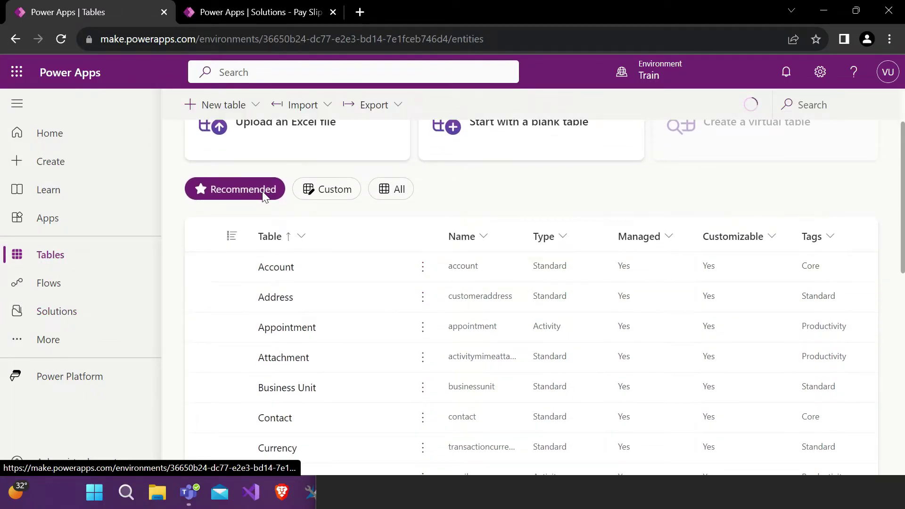
{"action": "scroll", "coordinate": [392, 204], "scroll_direction": "up", "scroll_amount": 1}
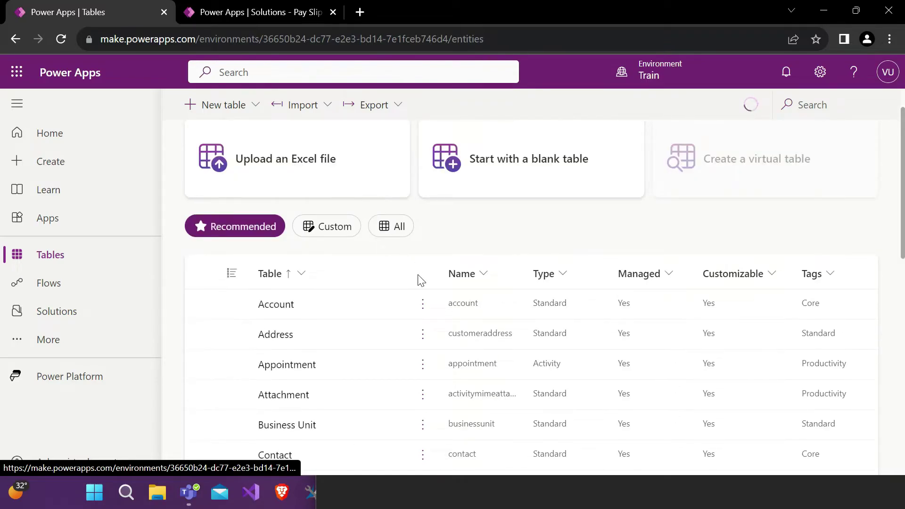
{"action": "scroll", "coordinate": [307, 317], "scroll_direction": "up", "scroll_amount": 1}
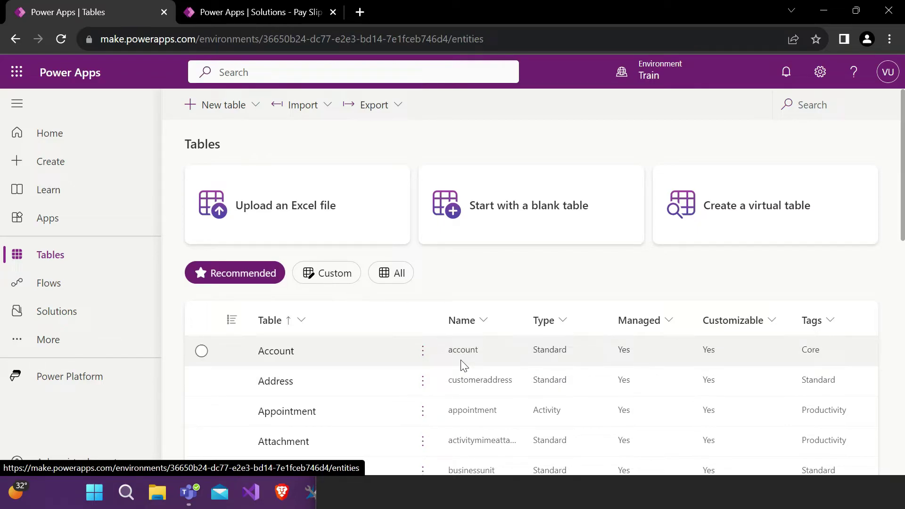
{"action": "left_click", "coordinate": [395, 277]}
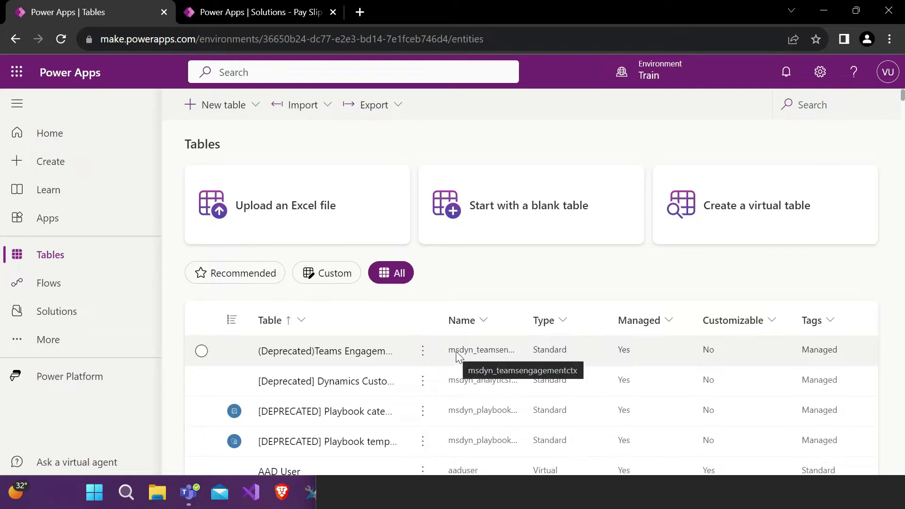
{"action": "scroll", "coordinate": [458, 354], "scroll_direction": "down", "scroll_amount": 1}
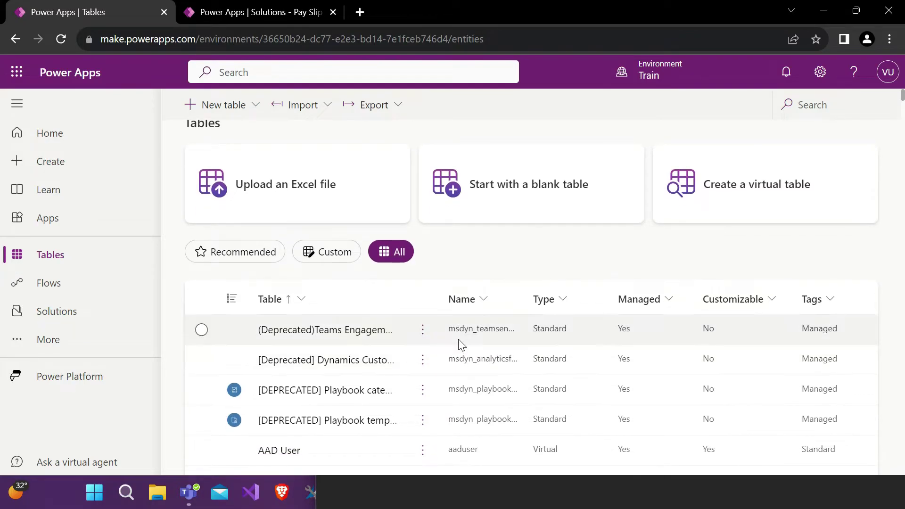
{"action": "left_click", "coordinate": [286, 12]}
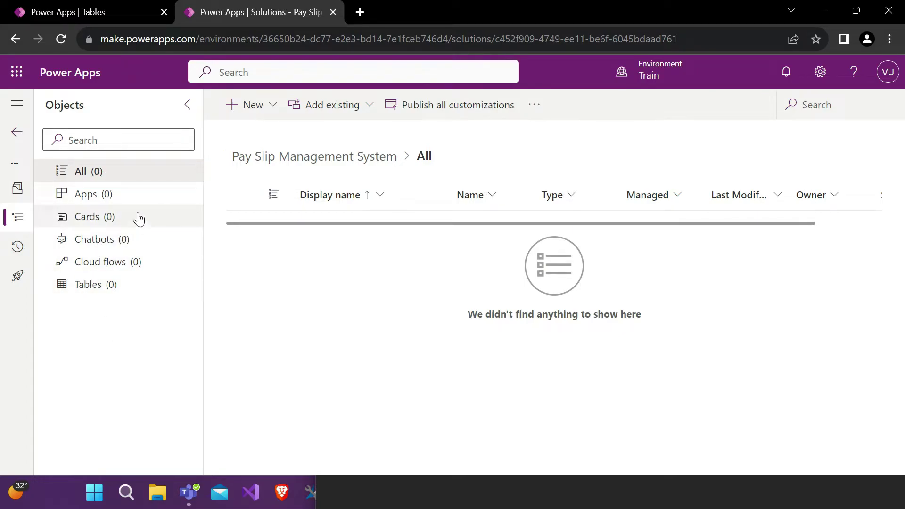
Step: Verify the solution's Apps, Cloud flows, Tables and All views are empty, then open the New menu
{"action": "left_click", "coordinate": [124, 195]}
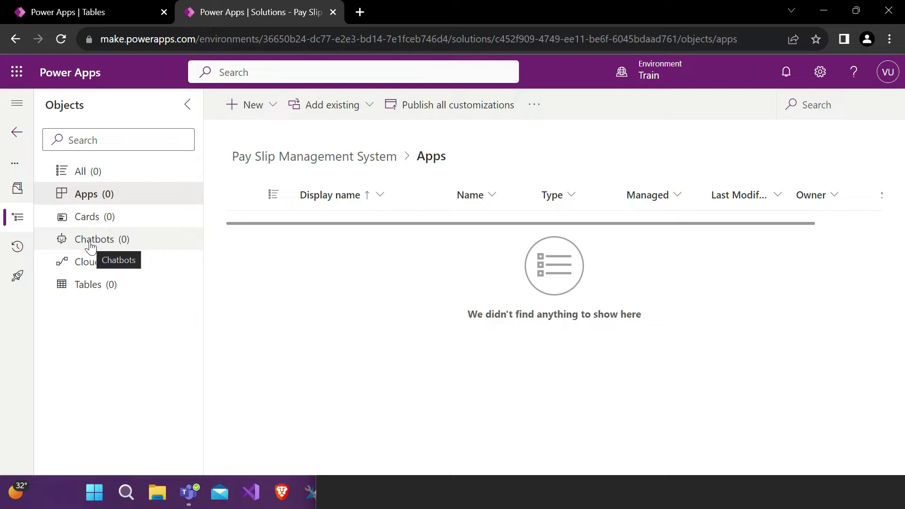
{"action": "left_click", "coordinate": [108, 269]}
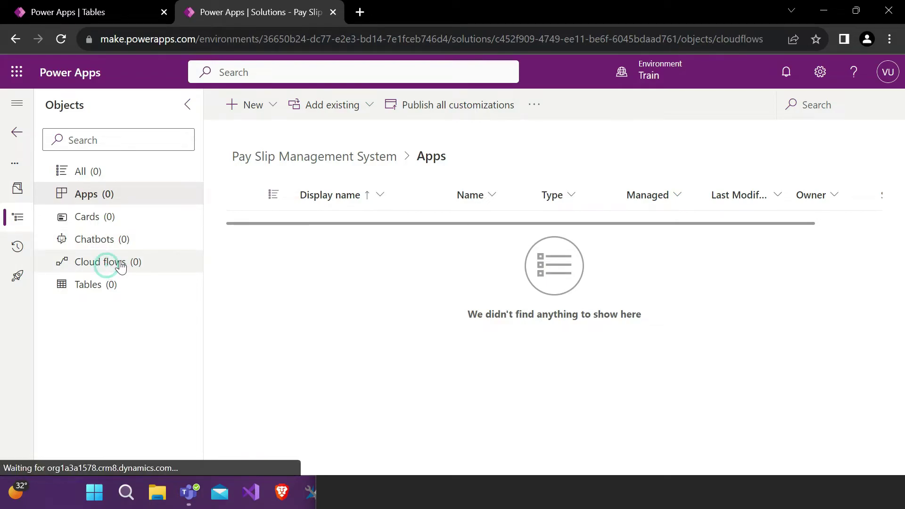
{"action": "left_click", "coordinate": [111, 284]}
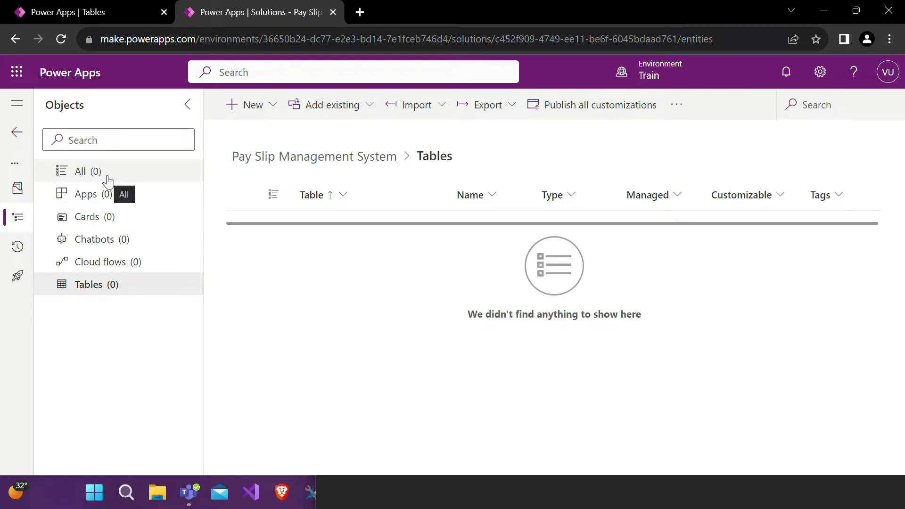
{"action": "left_click", "coordinate": [108, 179]}
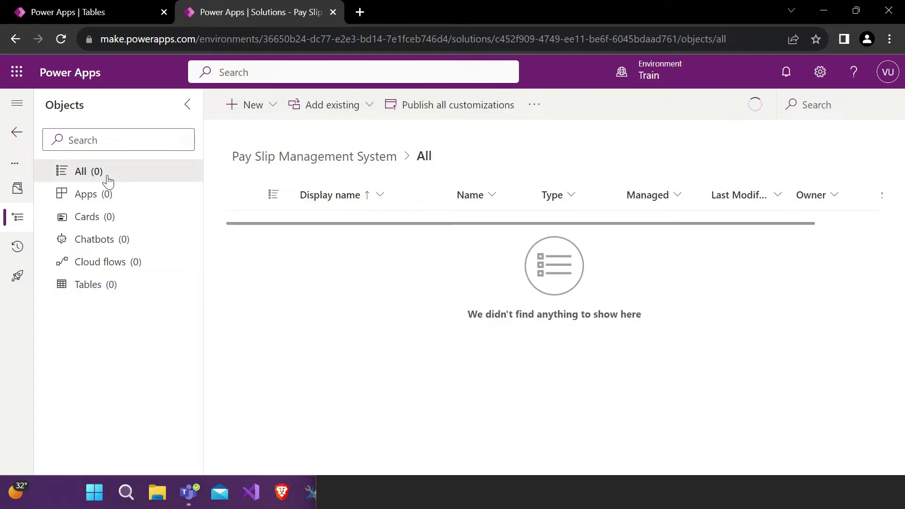
{"action": "left_click", "coordinate": [276, 104]}
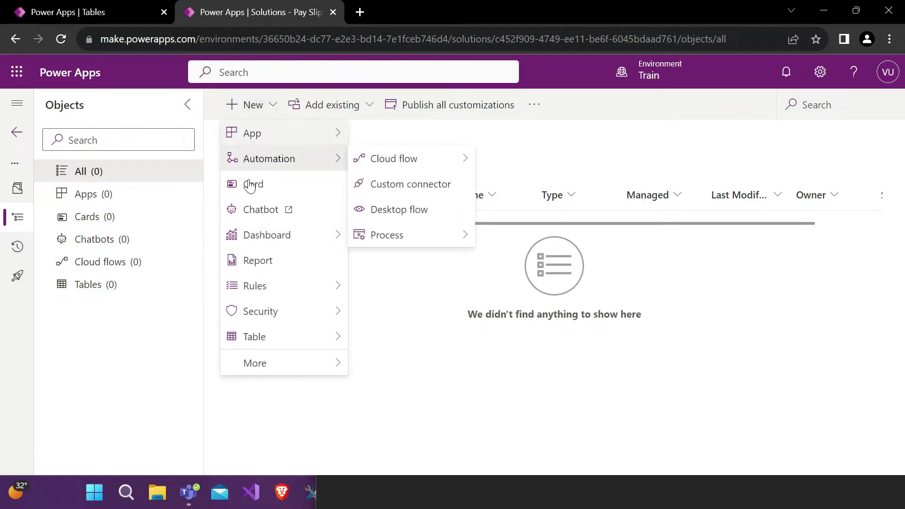
{"action": "mouse_move", "coordinate": [289, 364]}
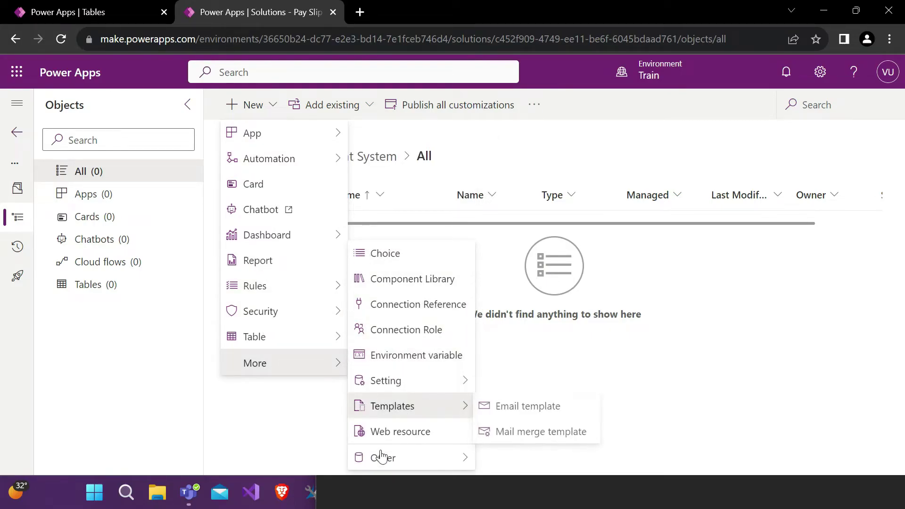
{"action": "mouse_move", "coordinate": [382, 457]}
{"action": "scroll", "coordinate": [631, 371], "scroll_direction": "down", "scroll_amount": 20}
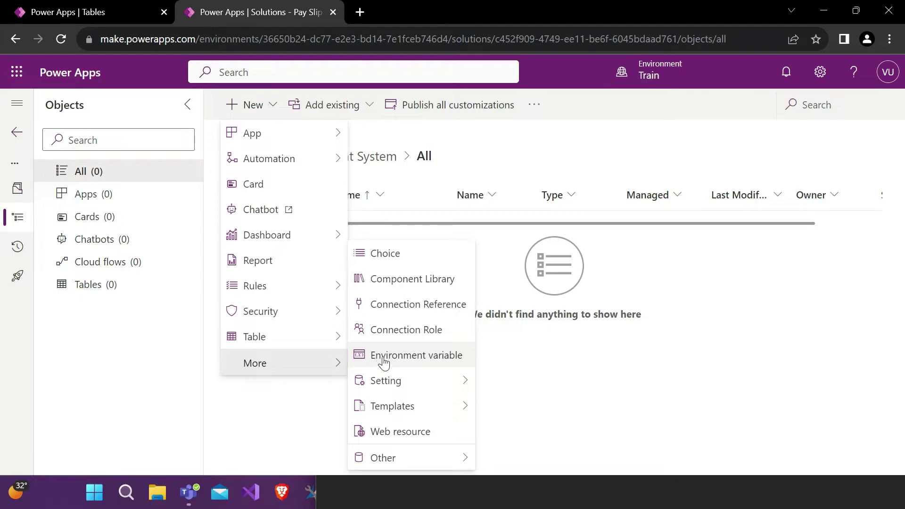
{"action": "mouse_move", "coordinate": [297, 143]}
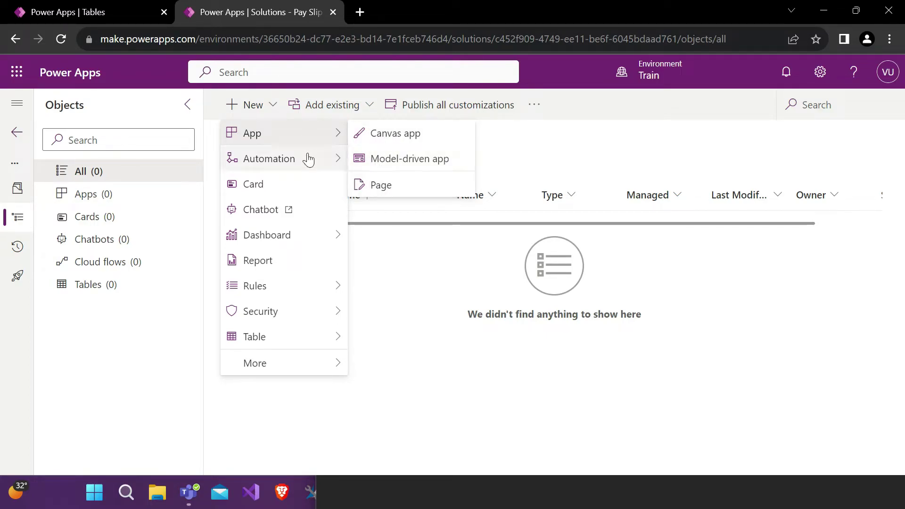
{"action": "mouse_move", "coordinate": [367, 162]}
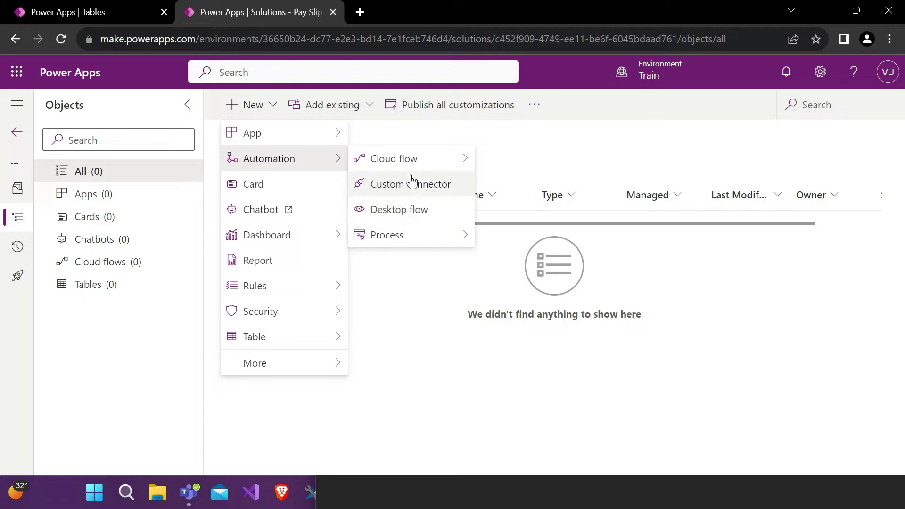
{"action": "mouse_move", "coordinate": [402, 238]}
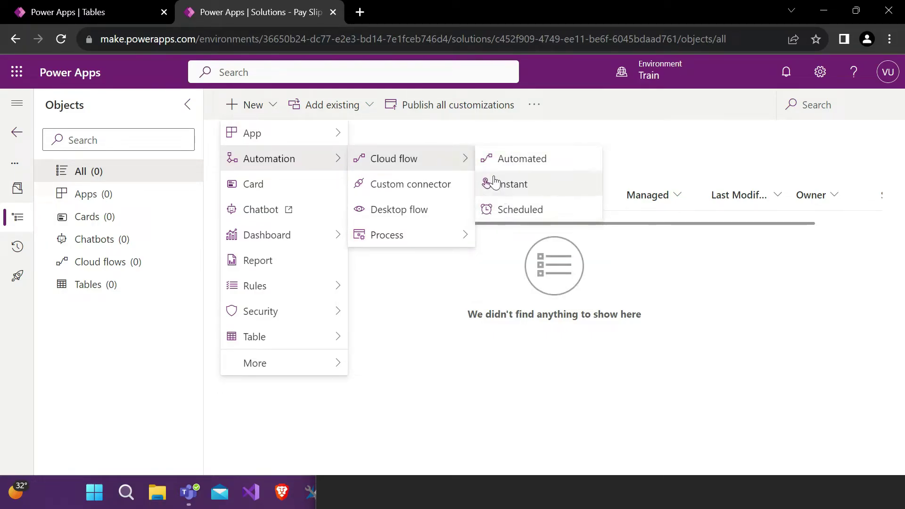
{"action": "mouse_move", "coordinate": [308, 246]}
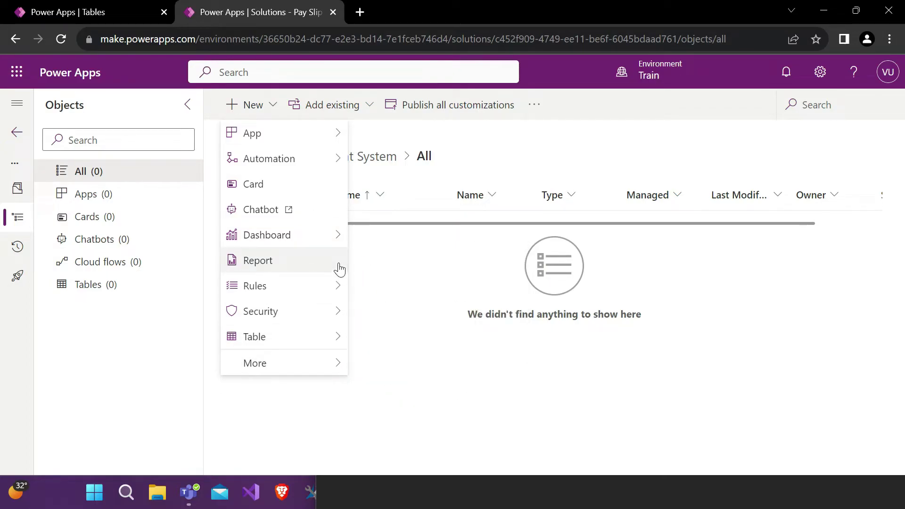
{"action": "mouse_move", "coordinate": [337, 234]}
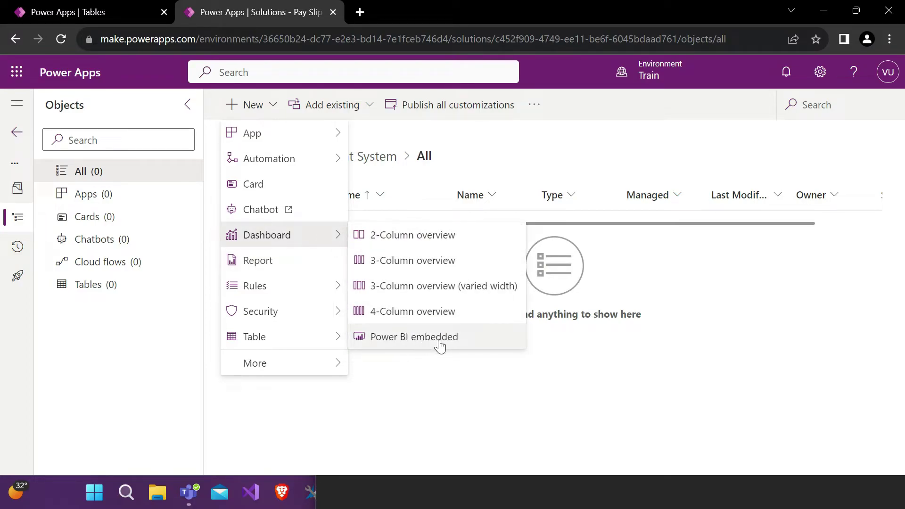
Step: Browse the object types in the solution's New menu, then close it
{"action": "mouse_move", "coordinate": [310, 284]}
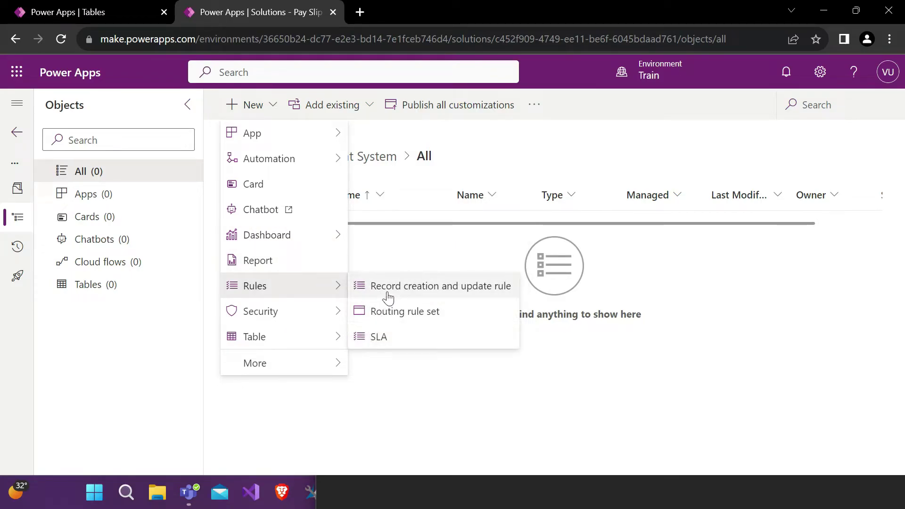
{"action": "mouse_move", "coordinate": [330, 311]}
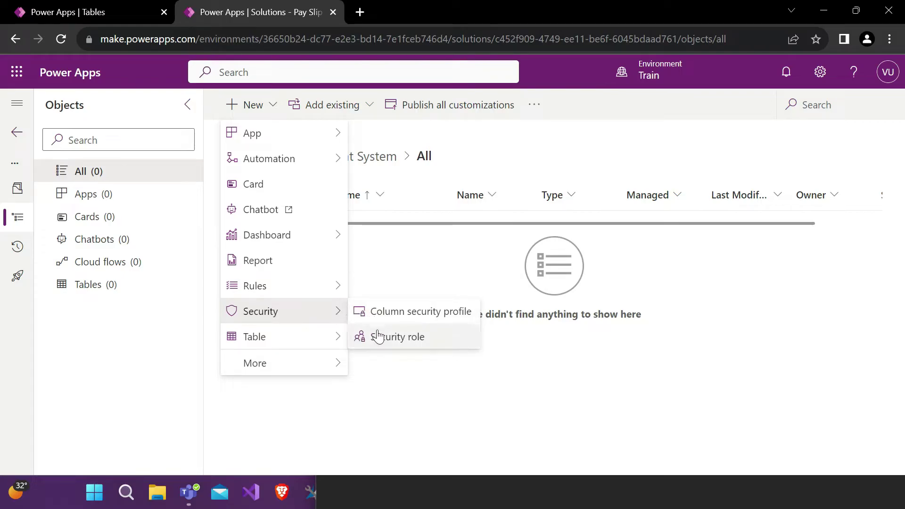
{"action": "mouse_move", "coordinate": [324, 343]}
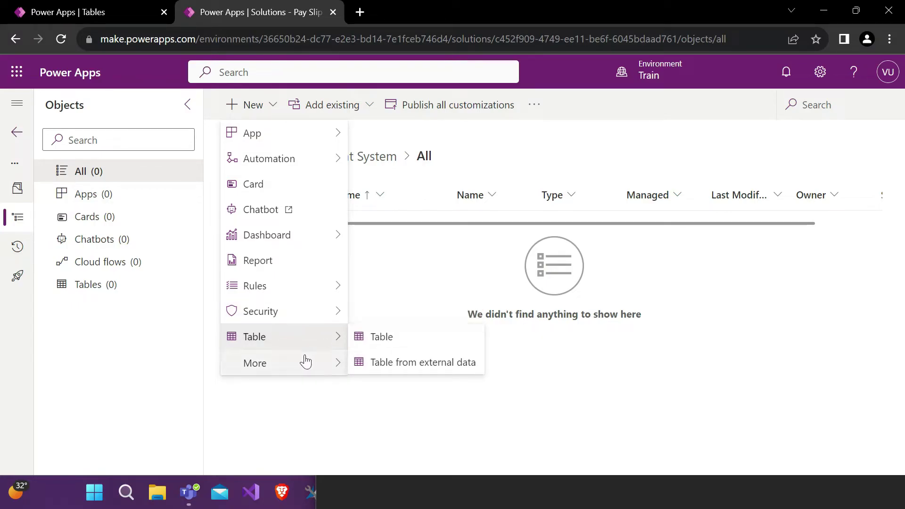
{"action": "mouse_move", "coordinate": [306, 361]}
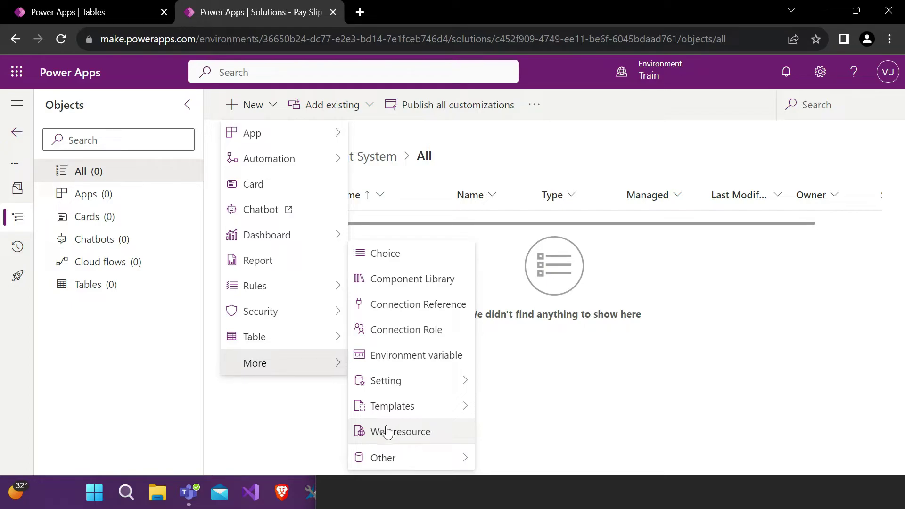
{"action": "mouse_move", "coordinate": [391, 460]}
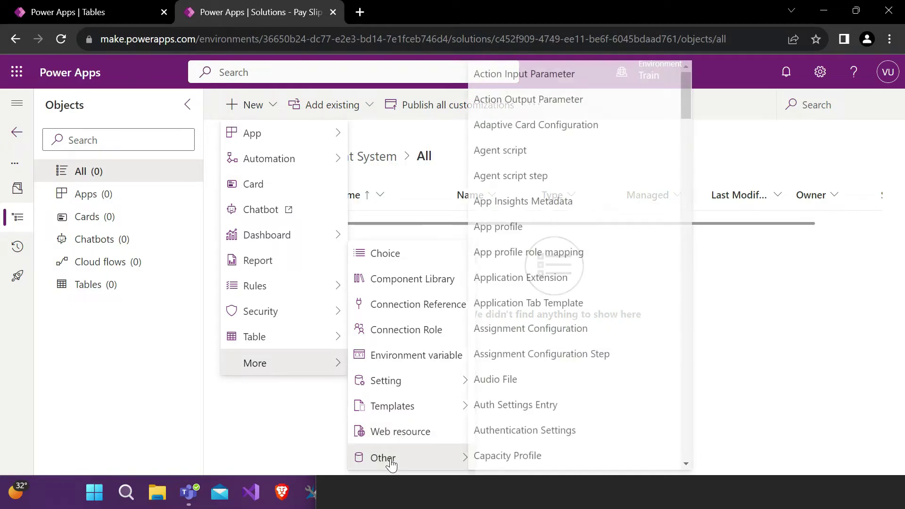
{"action": "scroll", "coordinate": [486, 387], "scroll_direction": "down", "scroll_amount": 20}
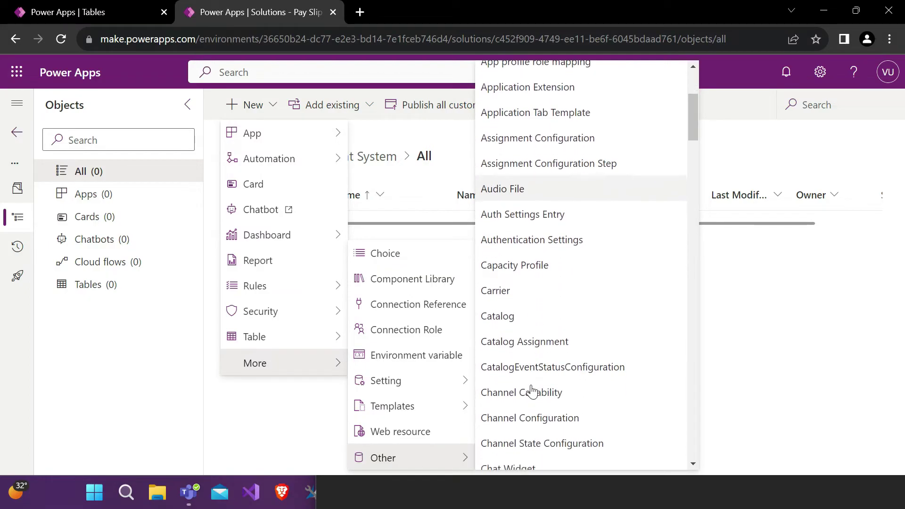
{"action": "scroll", "coordinate": [532, 390], "scroll_direction": "down", "scroll_amount": 20}
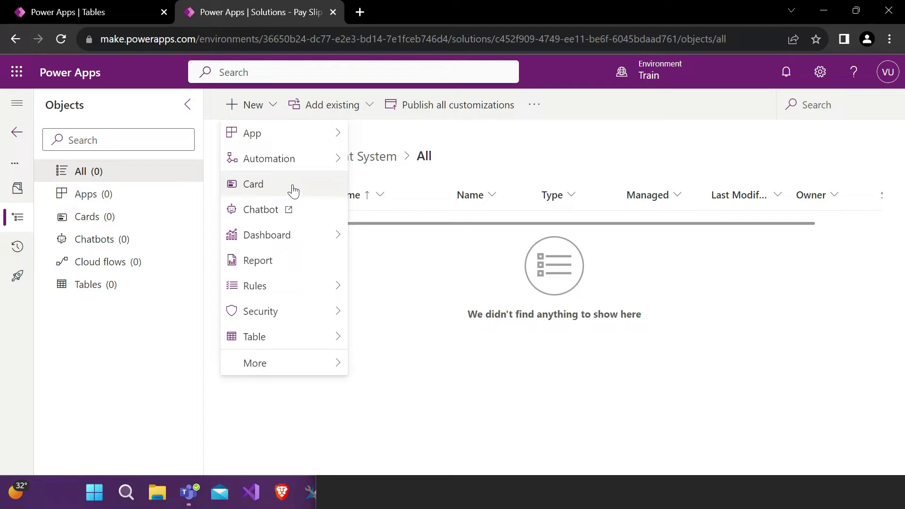
{"action": "left_click", "coordinate": [397, 285]}
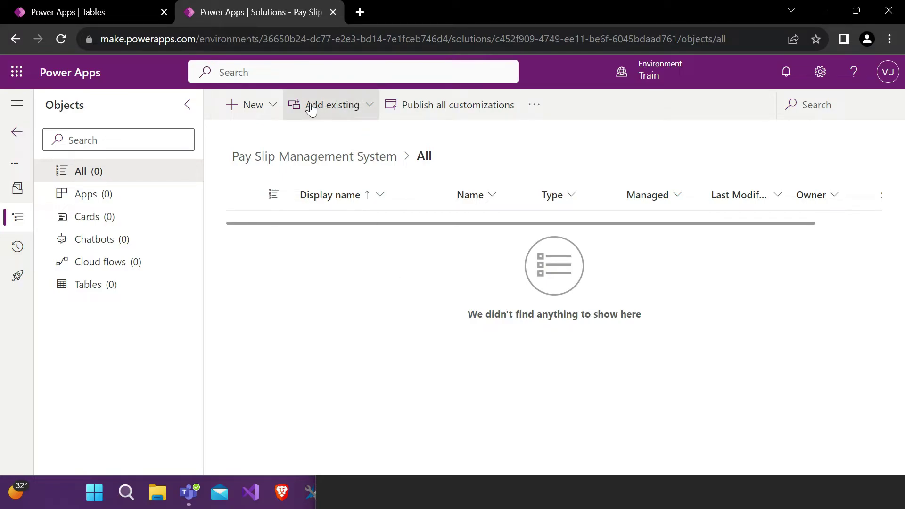
Step: Reopen New, then review the Add existing options and dismiss them
{"action": "left_click", "coordinate": [273, 103]}
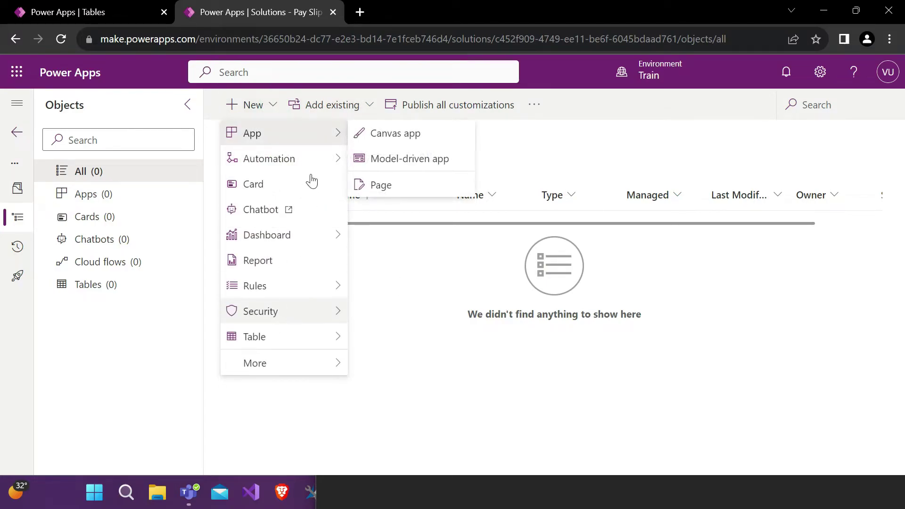
{"action": "left_click", "coordinate": [324, 107]}
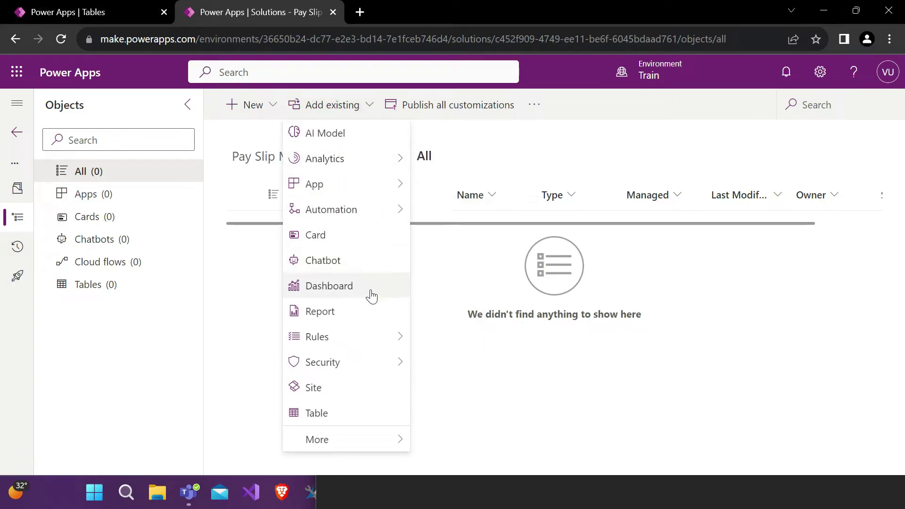
{"action": "left_click", "coordinate": [454, 302]}
Step: Scroll through the environment's Tables list, then return to the Pay Slip solution tab
{"action": "left_click", "coordinate": [100, 5]}
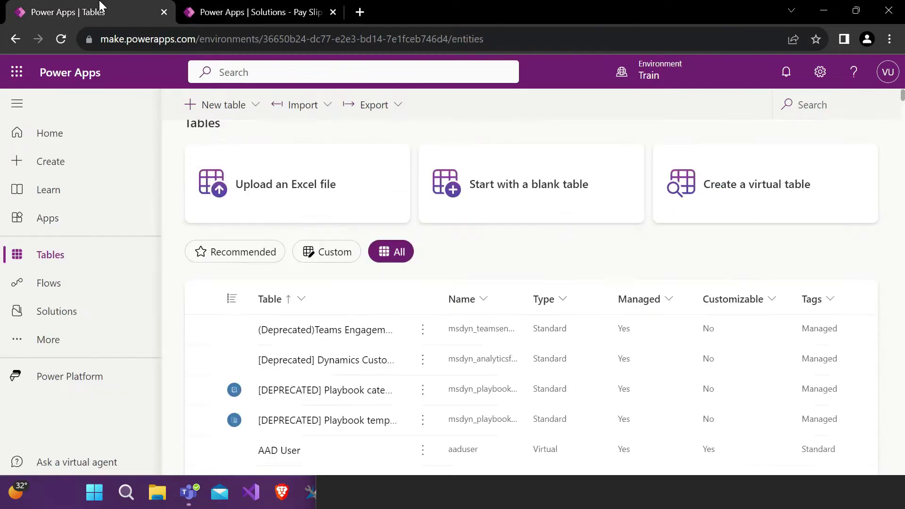
{"action": "scroll", "coordinate": [357, 323], "scroll_direction": "down", "scroll_amount": 3}
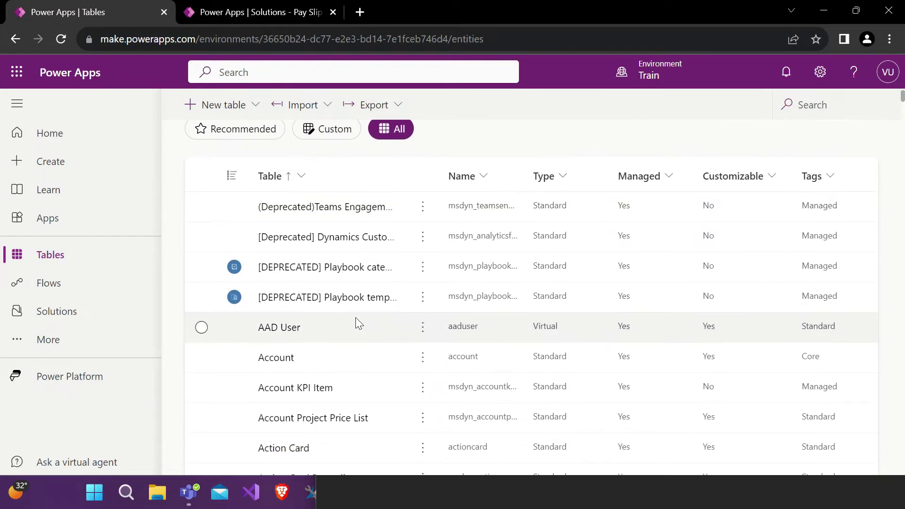
{"action": "scroll", "coordinate": [368, 264], "scroll_direction": "up", "scroll_amount": 3}
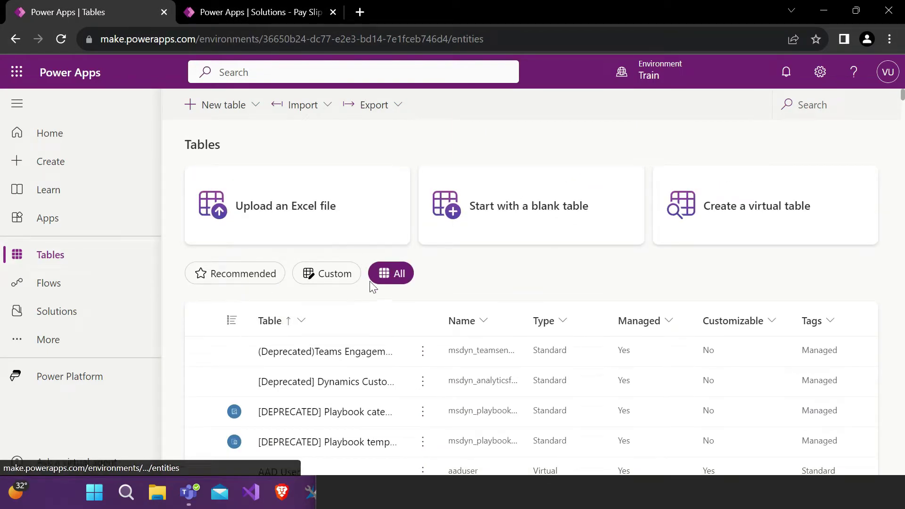
{"action": "scroll", "coordinate": [390, 226], "scroll_direction": "down", "scroll_amount": 3}
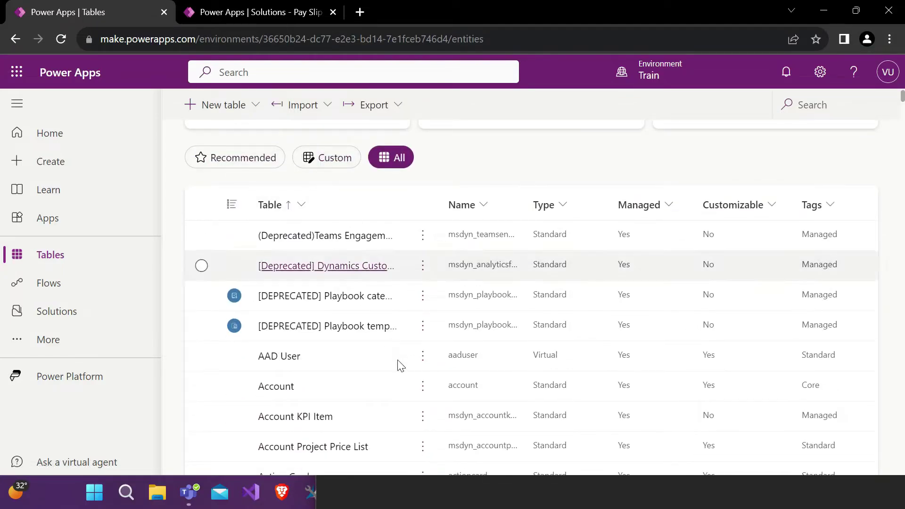
{"action": "scroll", "coordinate": [390, 392], "scroll_direction": "down", "scroll_amount": 3}
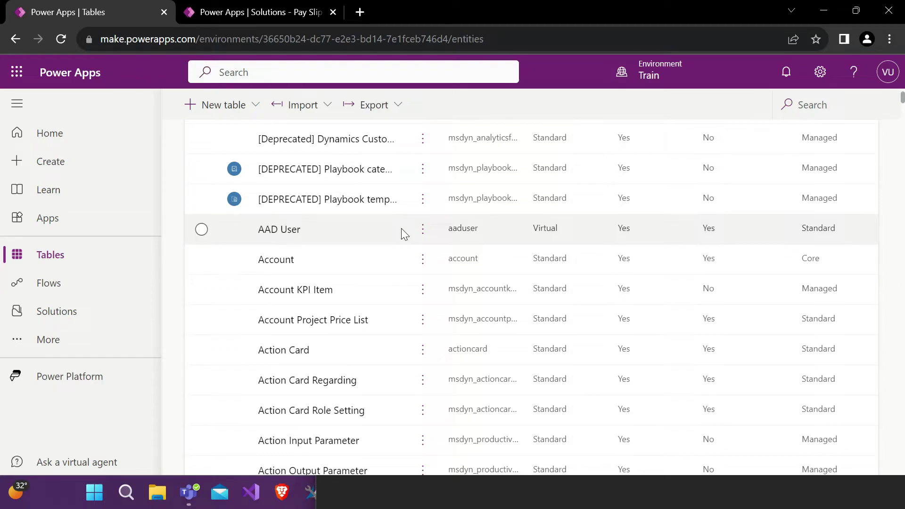
{"action": "scroll", "coordinate": [401, 228], "scroll_direction": "up", "scroll_amount": 1}
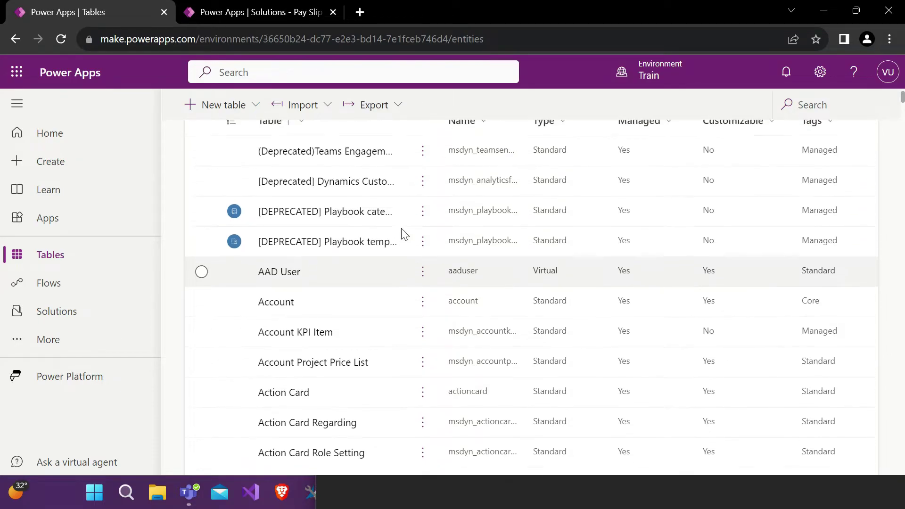
{"action": "scroll", "coordinate": [402, 230], "scroll_direction": "down", "scroll_amount": 1}
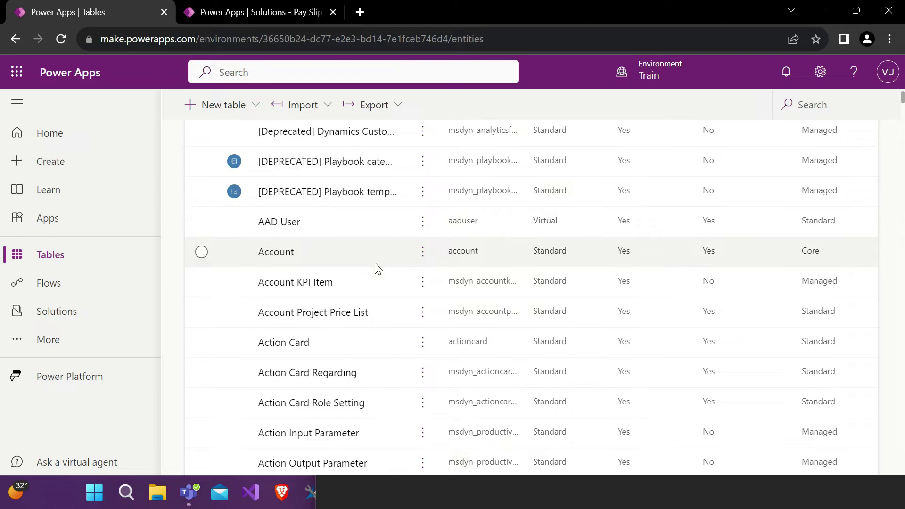
{"action": "scroll", "coordinate": [378, 269], "scroll_direction": "up", "scroll_amount": 1}
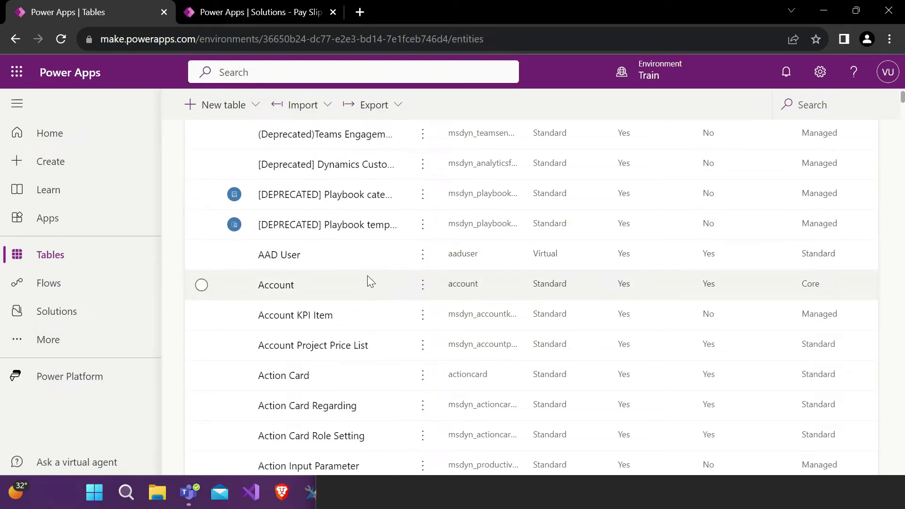
{"action": "left_click", "coordinate": [204, 9]}
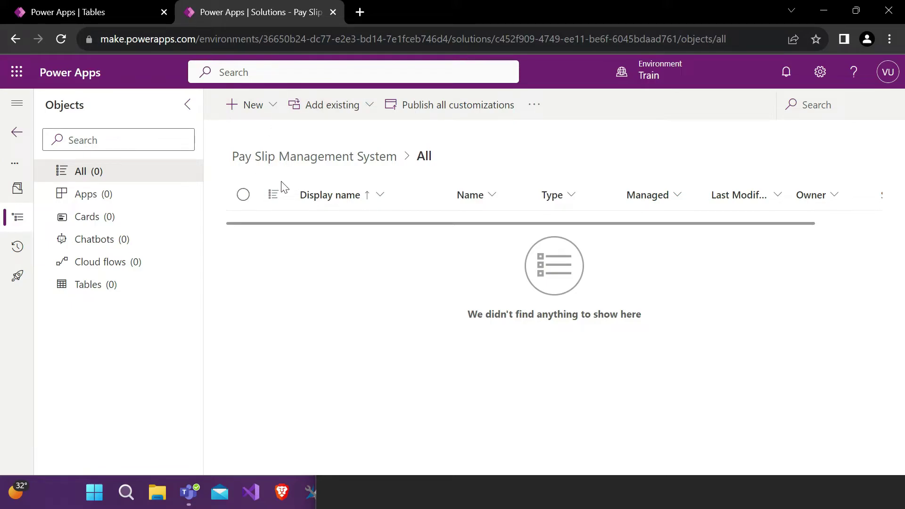
Step: Choose Add existing > Table for the Pay Slip Management System solution
{"action": "left_click", "coordinate": [330, 110]}
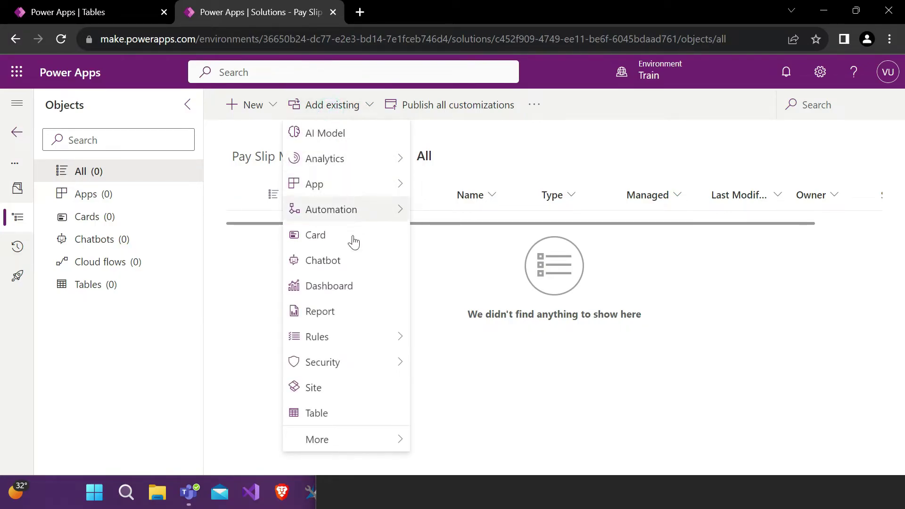
{"action": "left_click", "coordinate": [328, 413]}
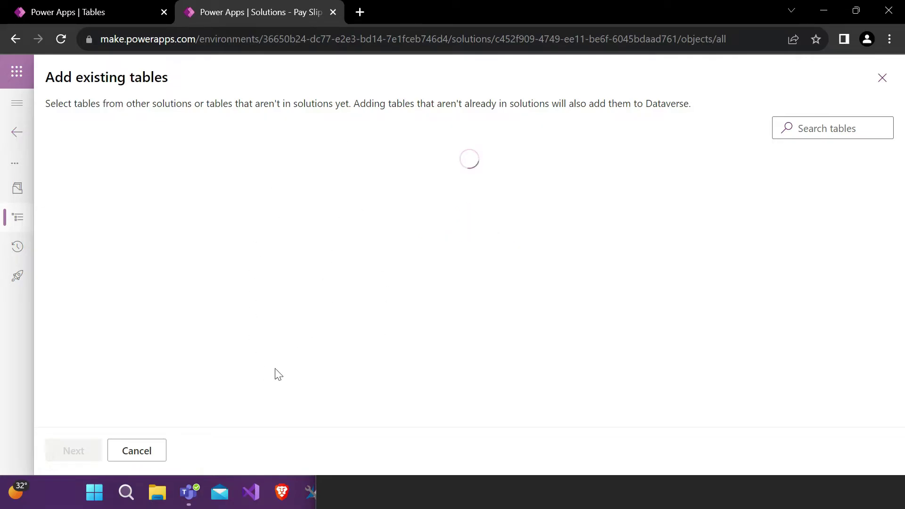
{"action": "scroll", "coordinate": [307, 250], "scroll_direction": "down", "scroll_amount": 12}
{"action": "scroll", "coordinate": [306, 253], "scroll_direction": "down", "scroll_amount": 15}
{"action": "scroll", "coordinate": [118, 283], "scroll_direction": "up", "scroll_amount": 10}
{"action": "left_click", "coordinate": [131, 184]}
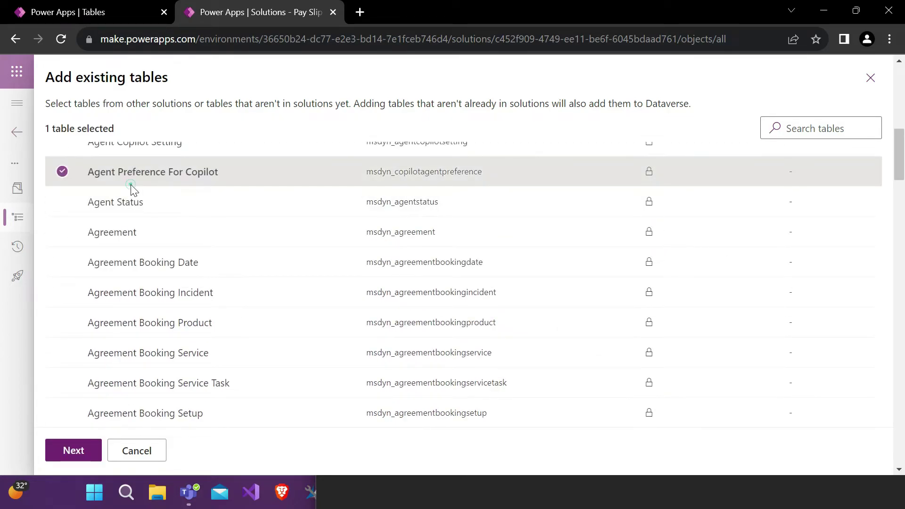
{"action": "left_click", "coordinate": [872, 83]}
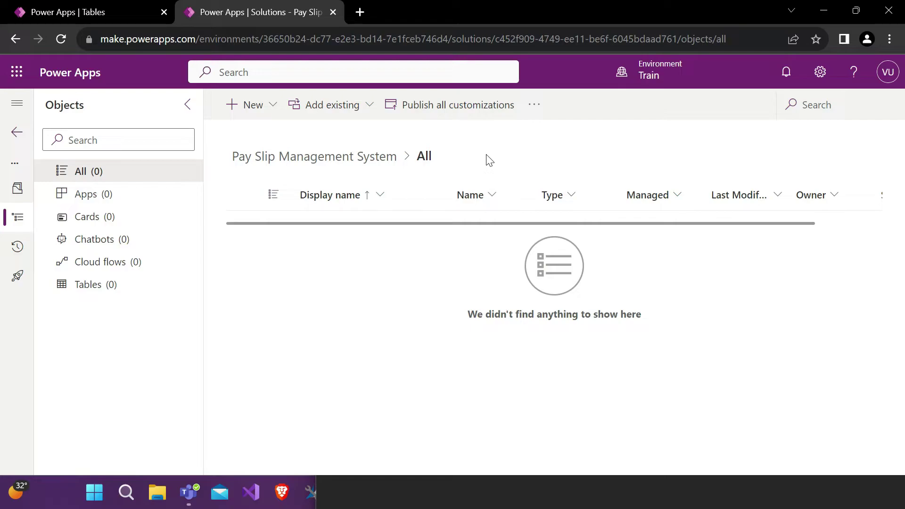
Step: View the solution's Apps, then All objects, and open the '...' extra options menu
{"action": "left_click", "coordinate": [125, 194]}
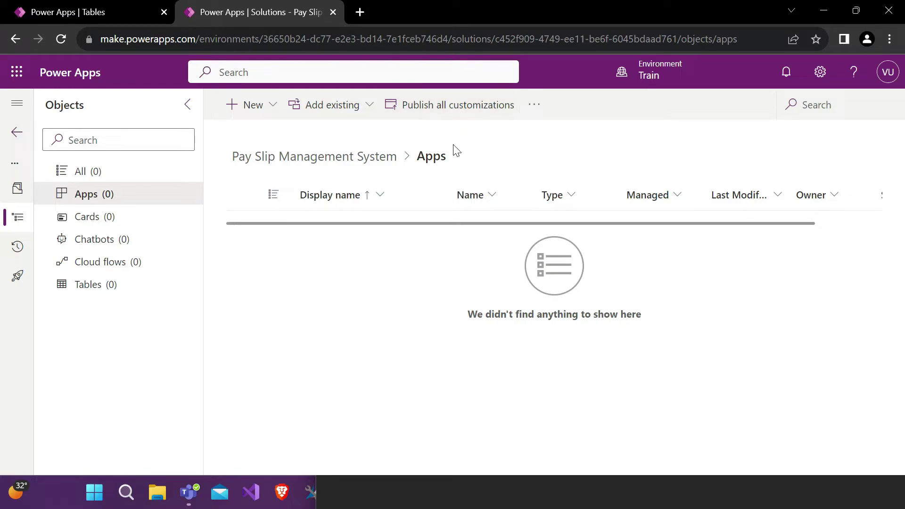
{"action": "left_click", "coordinate": [146, 180]}
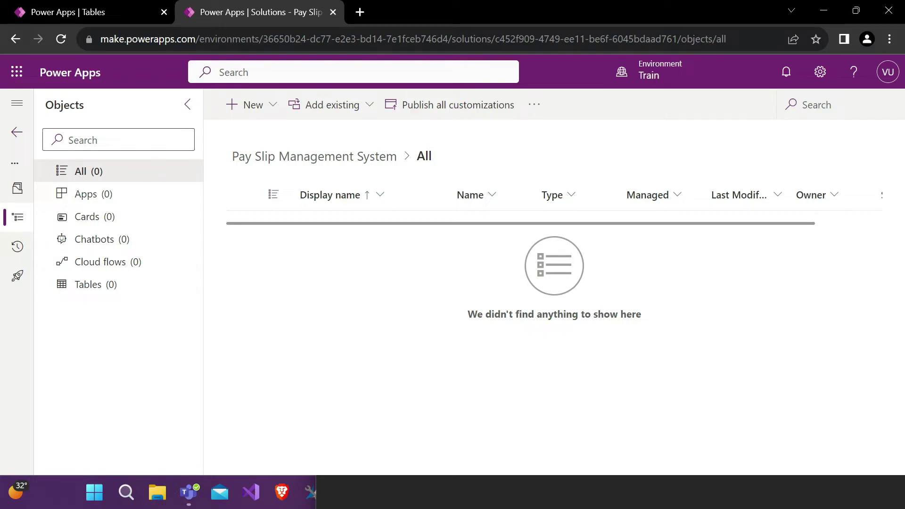
{"action": "left_click", "coordinate": [538, 112]}
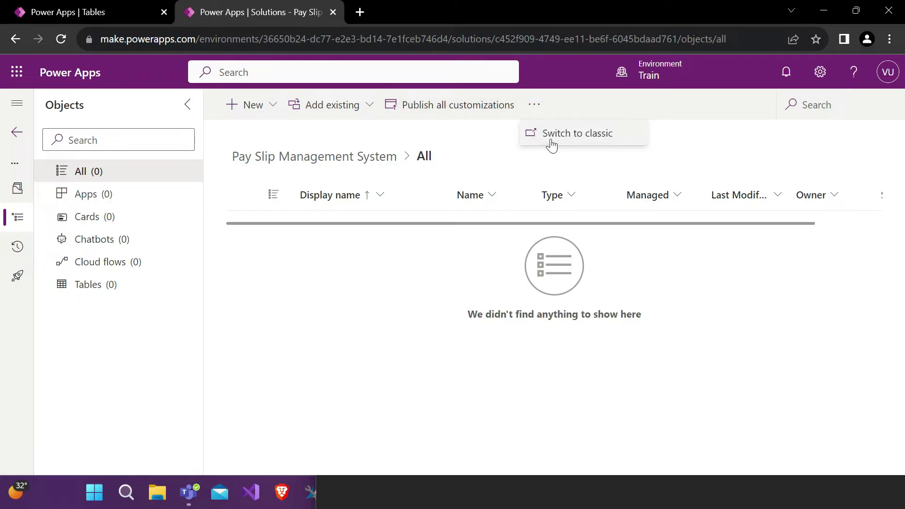
Step: Close the '...' menu, glance at the Tables list, and return to the Pay Slip solution
{"action": "left_click", "coordinate": [510, 157]}
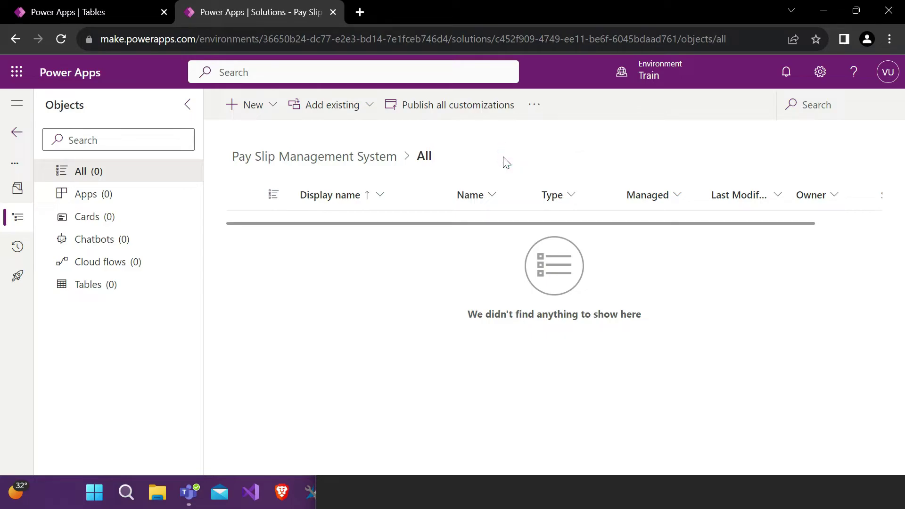
{"action": "left_click", "coordinate": [103, 6]}
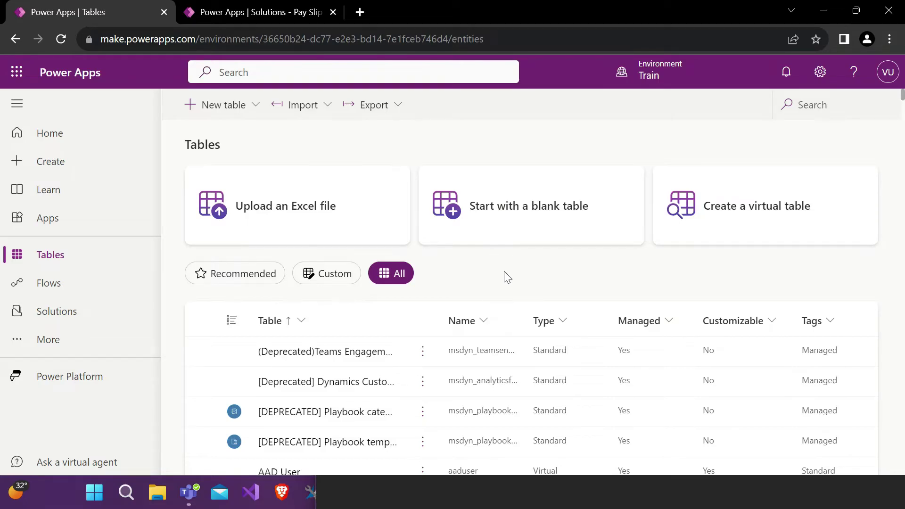
{"action": "scroll", "coordinate": [506, 277], "scroll_direction": "down", "scroll_amount": 1}
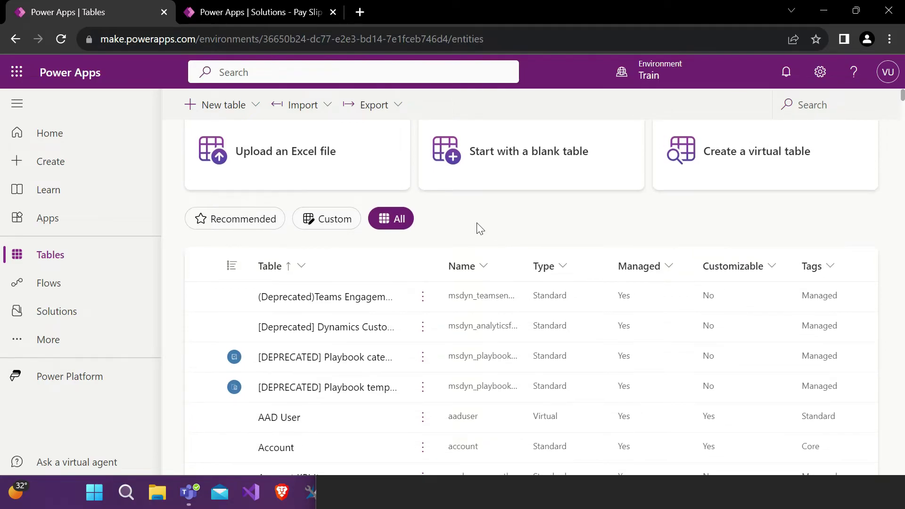
{"action": "left_click", "coordinate": [284, 12]}
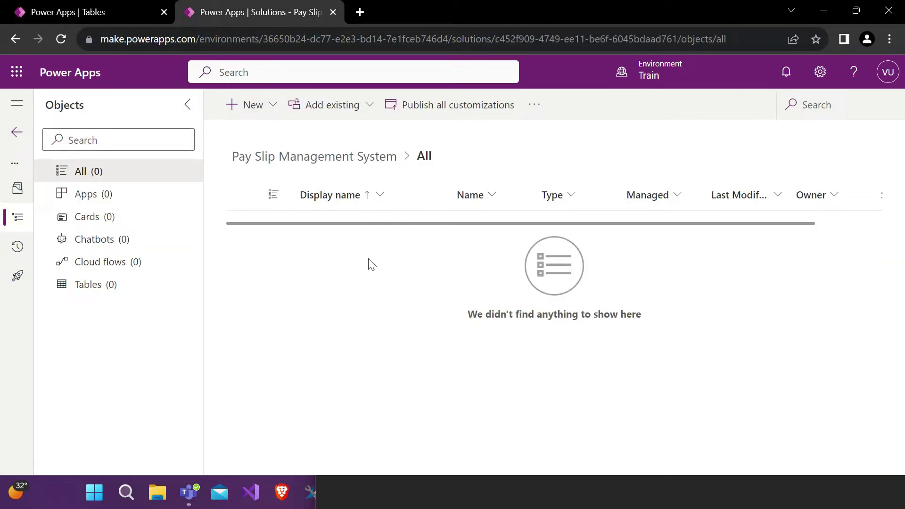
Step: Open and close the '...' extra options twice without switching to classic view
{"action": "left_click", "coordinate": [534, 104]}
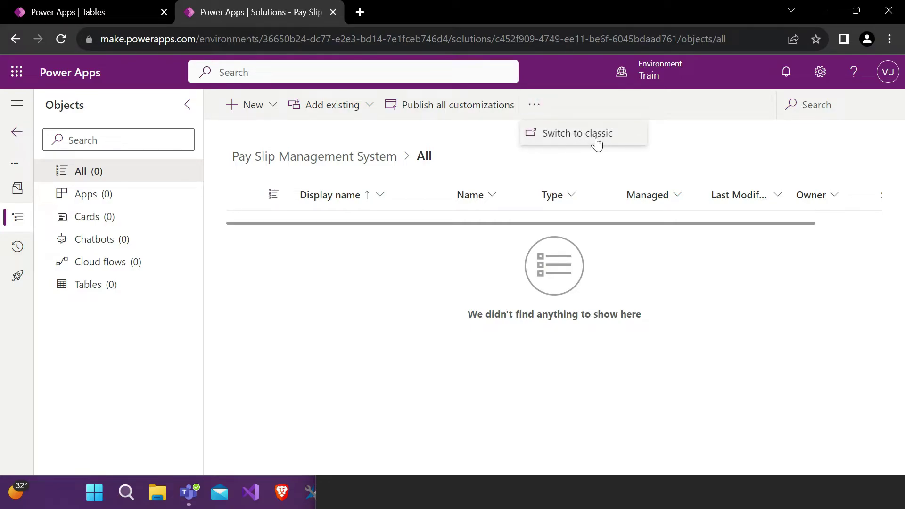
{"action": "left_click", "coordinate": [588, 160]}
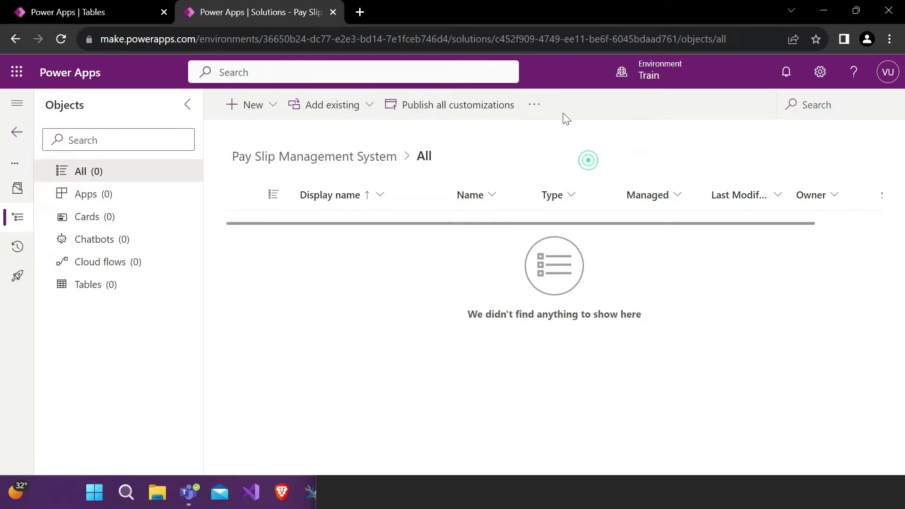
{"action": "left_click", "coordinate": [533, 106]}
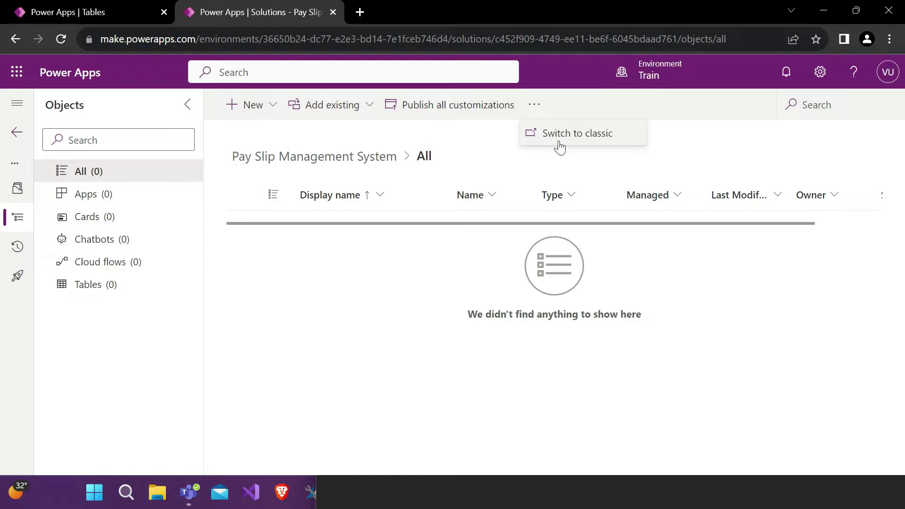
{"action": "left_click", "coordinate": [535, 159]}
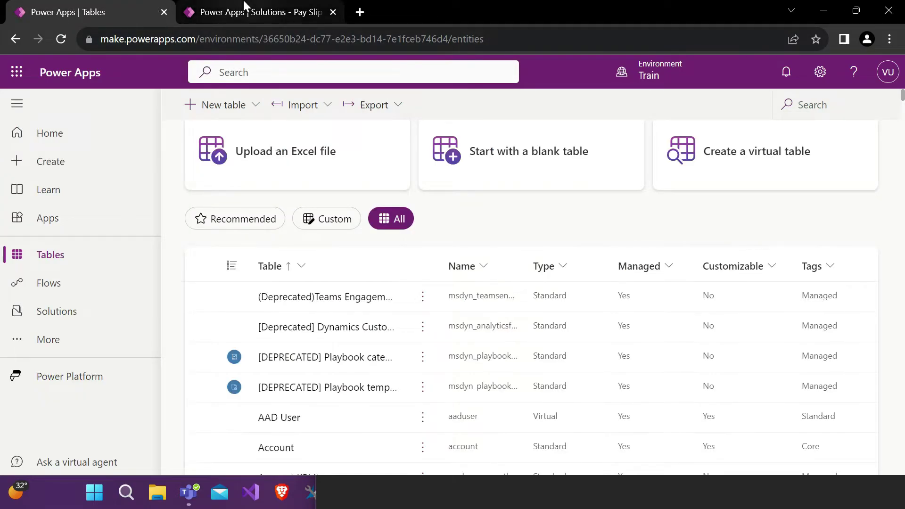
{"action": "left_click", "coordinate": [259, 12]}
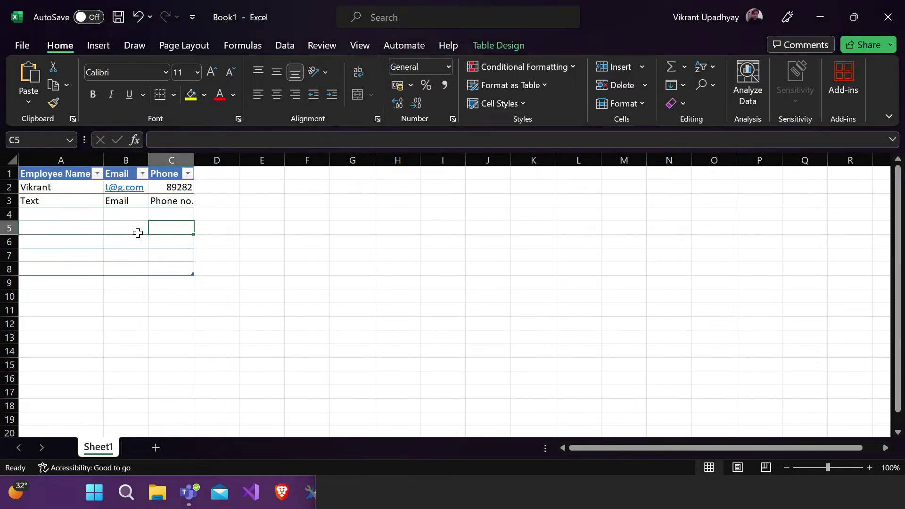
Step: Clear the sample employee data in A2:C3, leaving the Employee Name, Email, Phone headers
{"action": "left_click_drag", "start_coordinate": [52, 187], "coordinate": [174, 198]}
{"action": "key", "text": "Delete"}
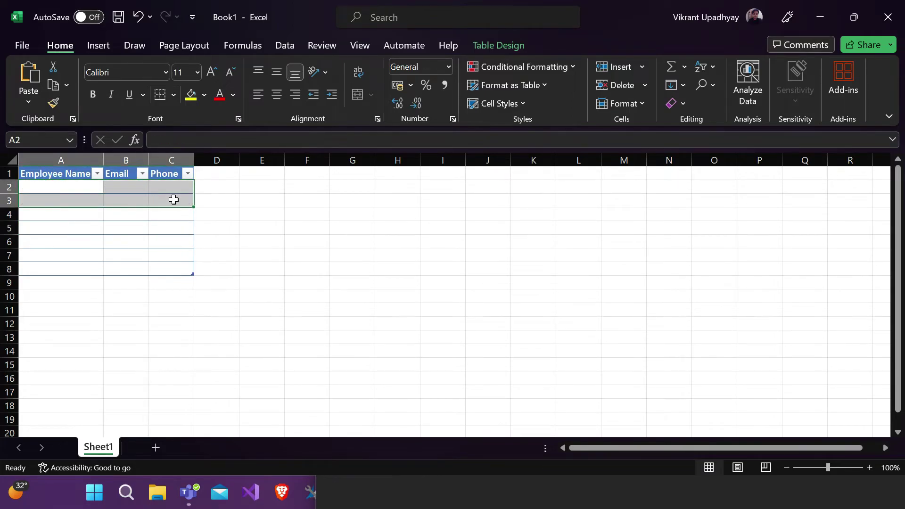
{"action": "left_click", "coordinate": [173, 200]}
{"action": "left_click_drag", "start_coordinate": [52, 187], "coordinate": [175, 198]}
{"action": "left_click", "coordinate": [166, 229]}
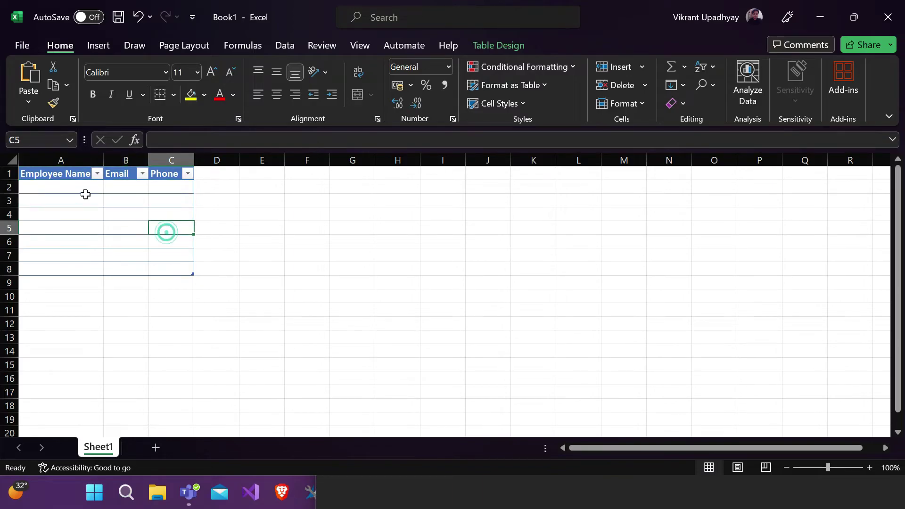
{"action": "left_click_drag", "start_coordinate": [55, 185], "coordinate": [174, 253]}
{"action": "left_click", "coordinate": [96, 214]}
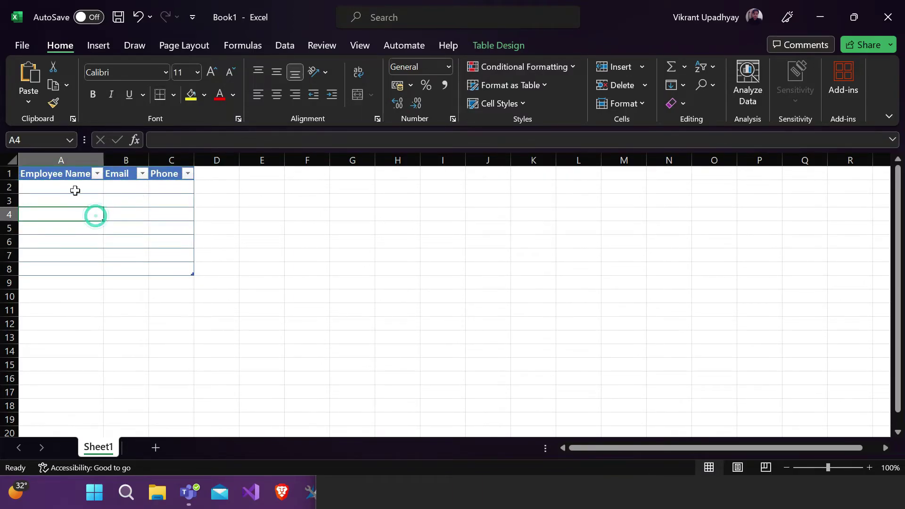
{"action": "left_click_drag", "start_coordinate": [73, 184], "coordinate": [176, 275]}
{"action": "left_click", "coordinate": [61, 200]}
{"action": "left_click_drag", "start_coordinate": [59, 188], "coordinate": [174, 250]}
{"action": "left_click", "coordinate": [156, 231]}
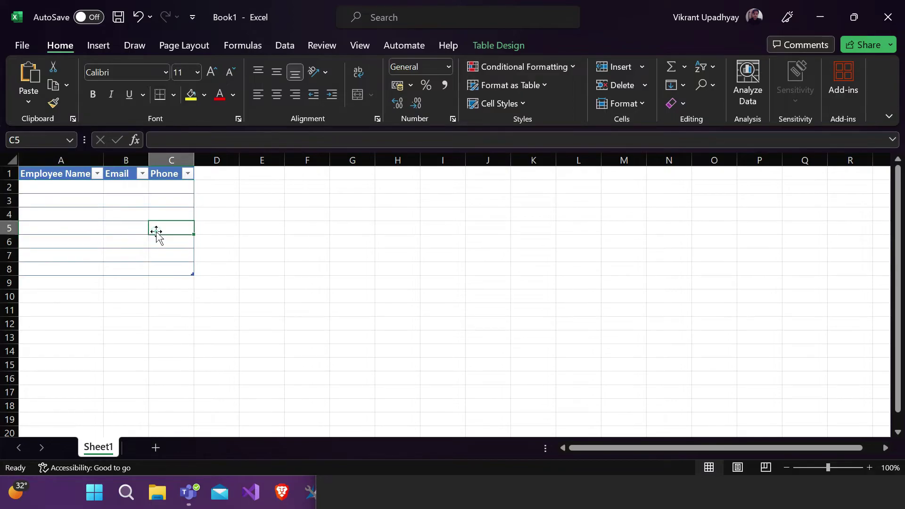
{"action": "left_click", "coordinate": [74, 188]}
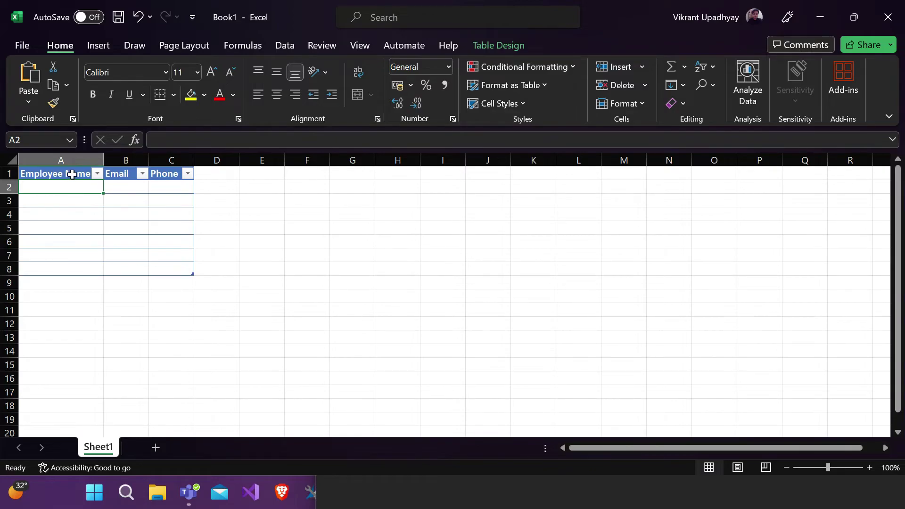
Step: Select empty cells along rows 1 and 2 from column F, right of the table
{"action": "mouse_move", "coordinate": [303, 174]}
{"action": "left_mouse_down"}
{"action": "mouse_move", "coordinate": [516, 236]}
{"action": "mouse_move", "coordinate": [514, 269]}
{"action": "mouse_move", "coordinate": [503, 184]}
{"action": "mouse_move", "coordinate": [555, 174]}
{"action": "left_mouse_up"}
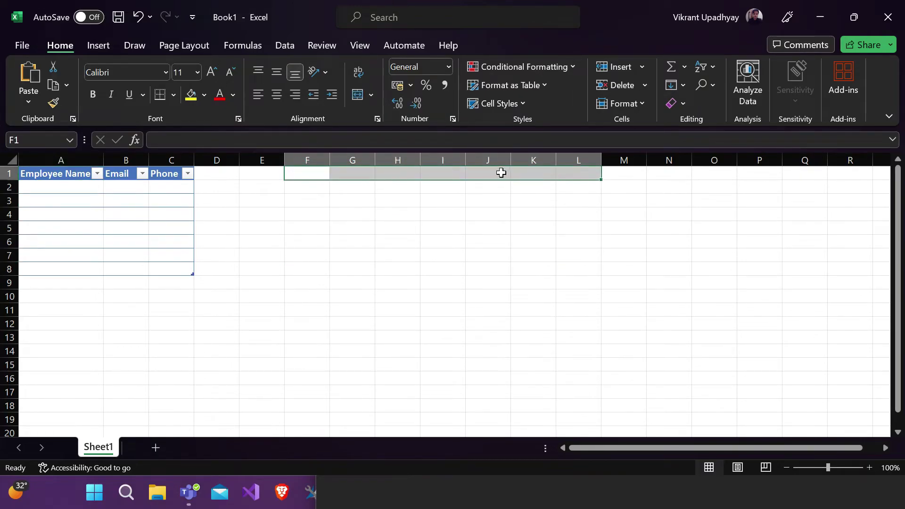
{"action": "left_click", "coordinate": [307, 176]}
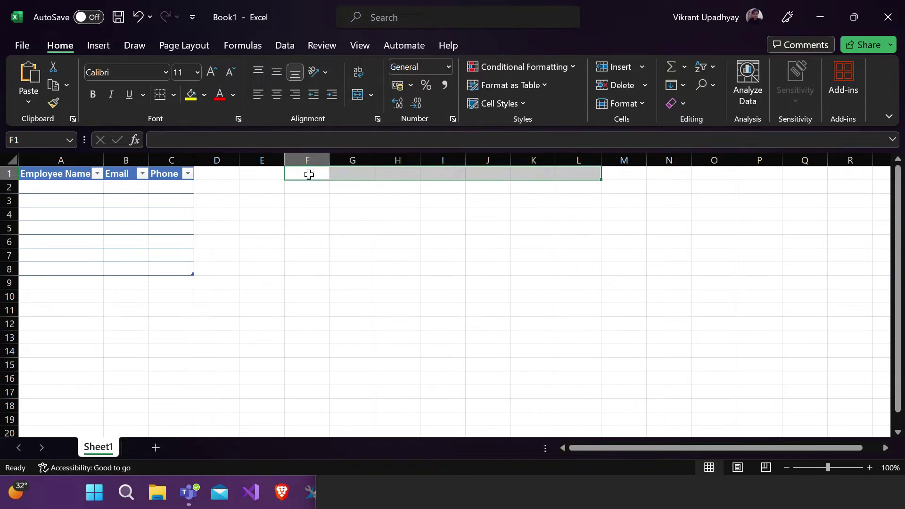
{"action": "left_click", "coordinate": [309, 184]}
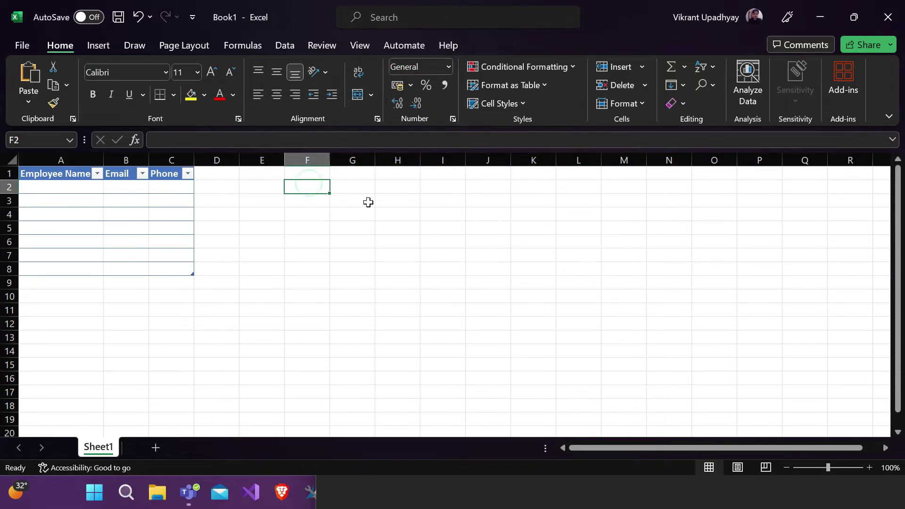
{"action": "left_click_drag", "start_coordinate": [305, 187], "coordinate": [425, 188]}
{"action": "left_click", "coordinate": [294, 188]}
{"action": "left_click_drag", "start_coordinate": [319, 187], "coordinate": [453, 192]}
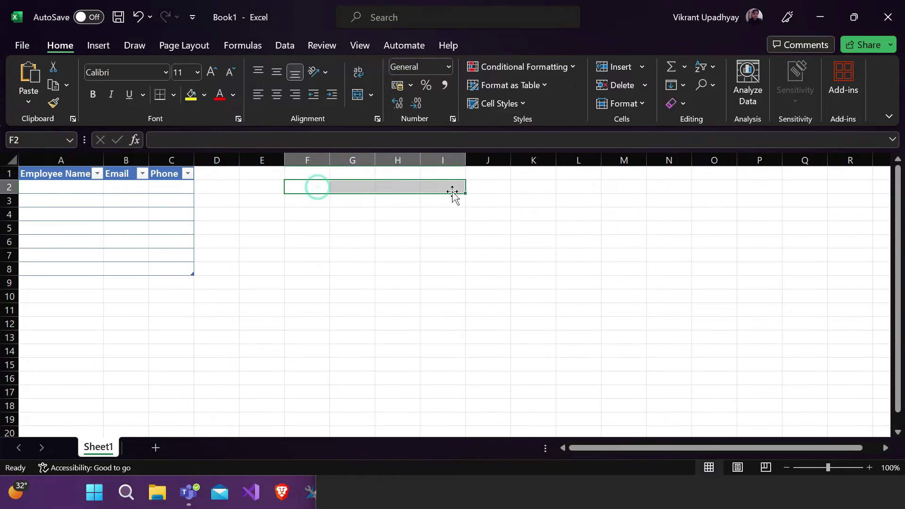
Step: Enter 'Emloyee' in F2 and 'Payroll Details' in G2, autofitting column G
{"action": "left_click", "coordinate": [425, 222]}
{"action": "left_click", "coordinate": [310, 187]}
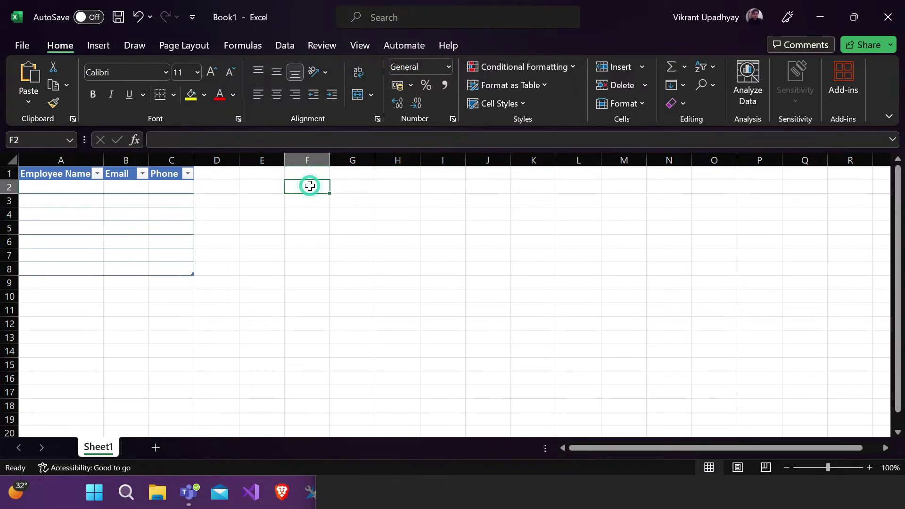
{"action": "type", "text": "Em"}
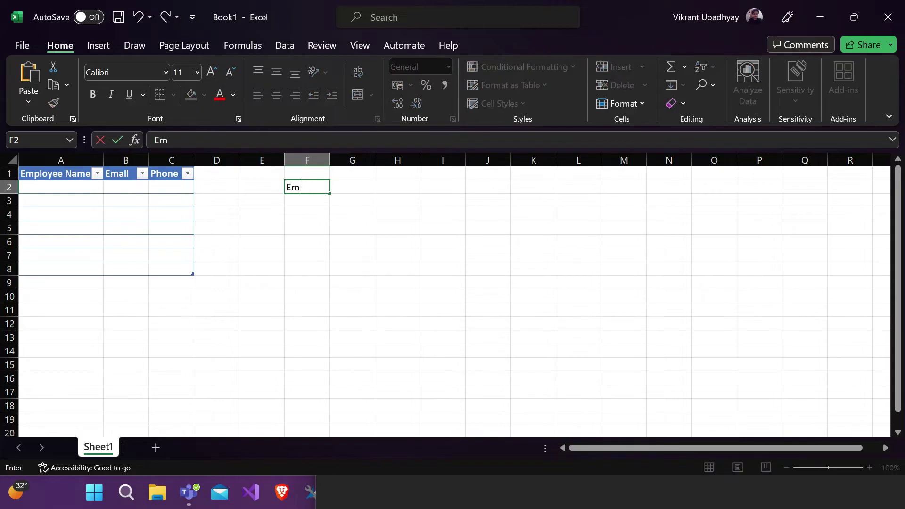
{"action": "type", "text": "loyee"}
{"action": "left_click", "coordinate": [343, 189]}
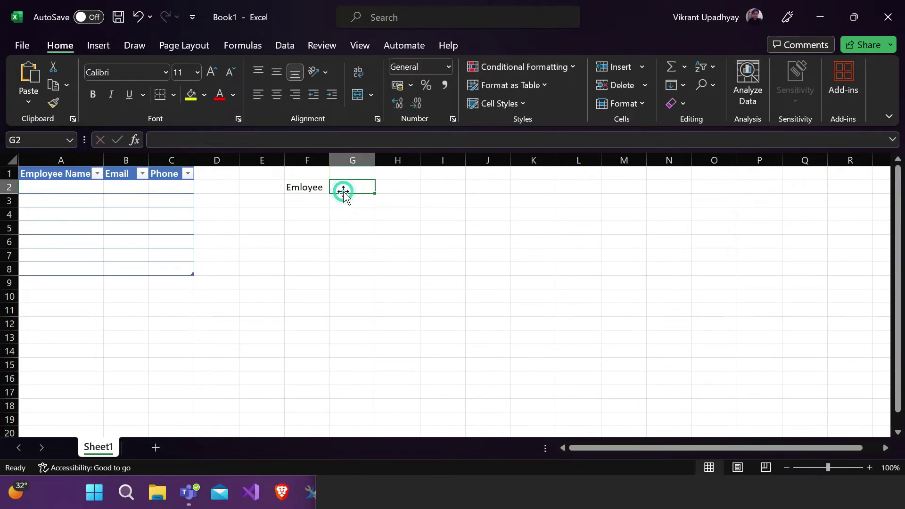
{"action": "type", "text": "Payr"}
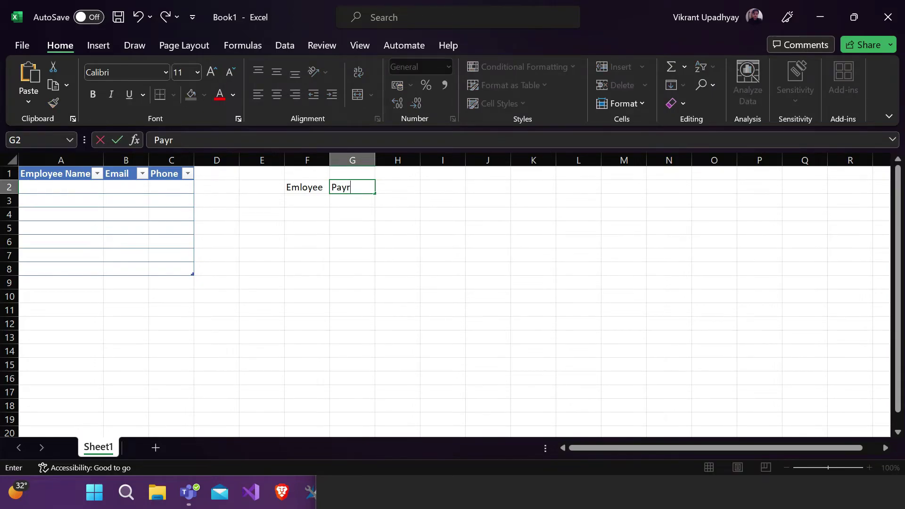
{"action": "type", "text": "oll Details"}
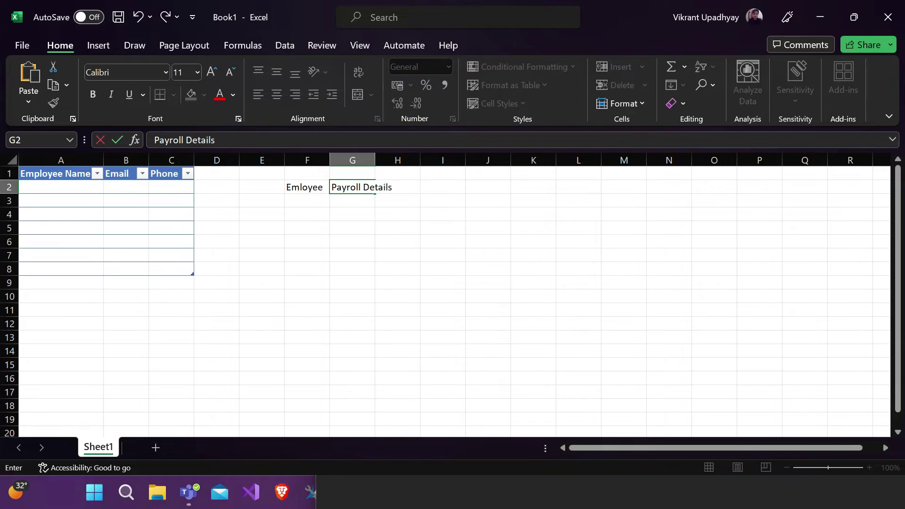
{"action": "left_click", "coordinate": [364, 213]}
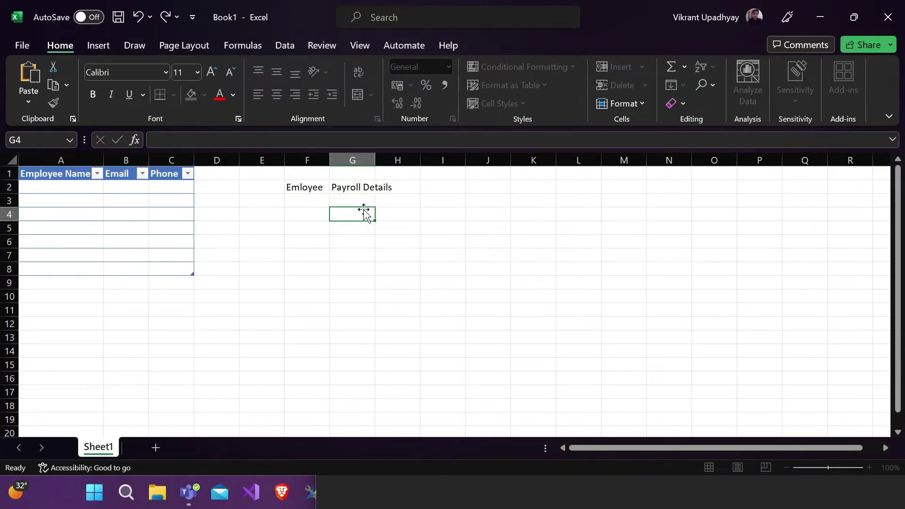
{"action": "double_click", "coordinate": [375, 160]}
Step: Enter 'Attendance' in H2 and widen column H to fit it
{"action": "left_click", "coordinate": [417, 189]}
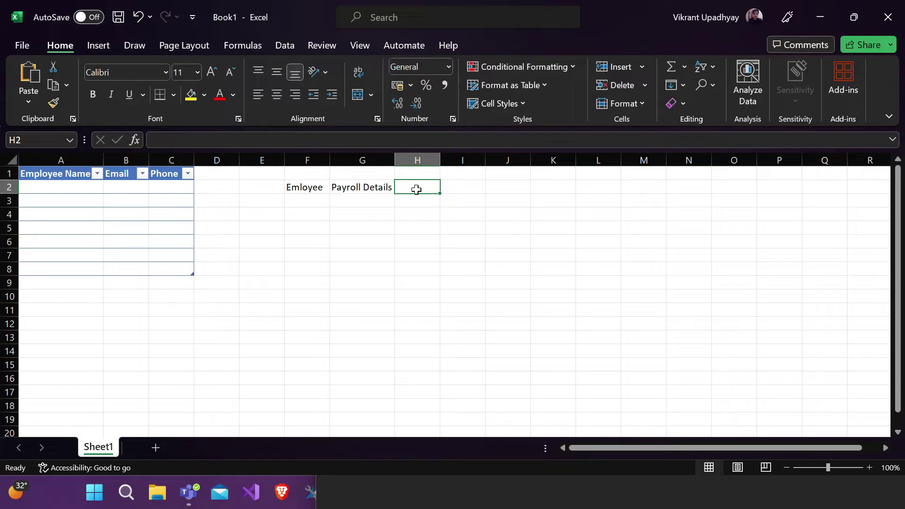
{"action": "type", "text": "Attende"}
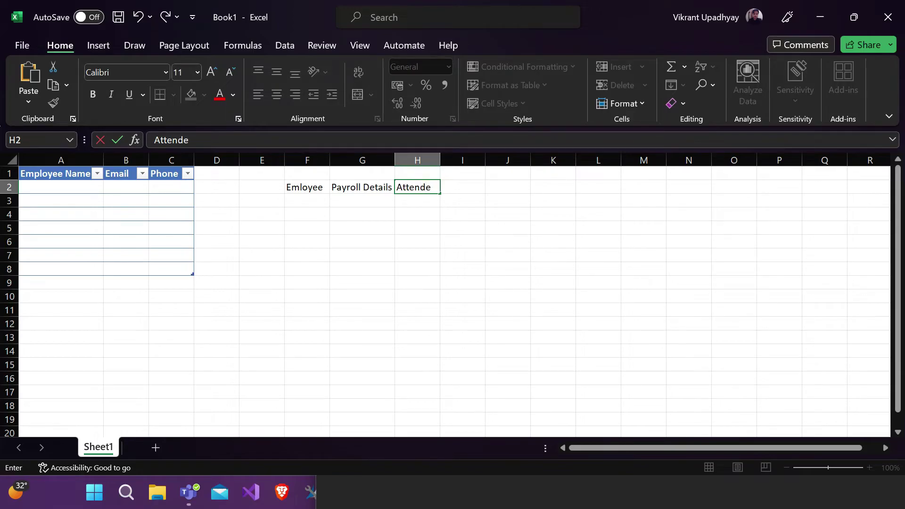
{"action": "key", "text": "BackSpace"}
{"action": "type", "text": "ance"}
{"action": "left_click", "coordinate": [499, 196]}
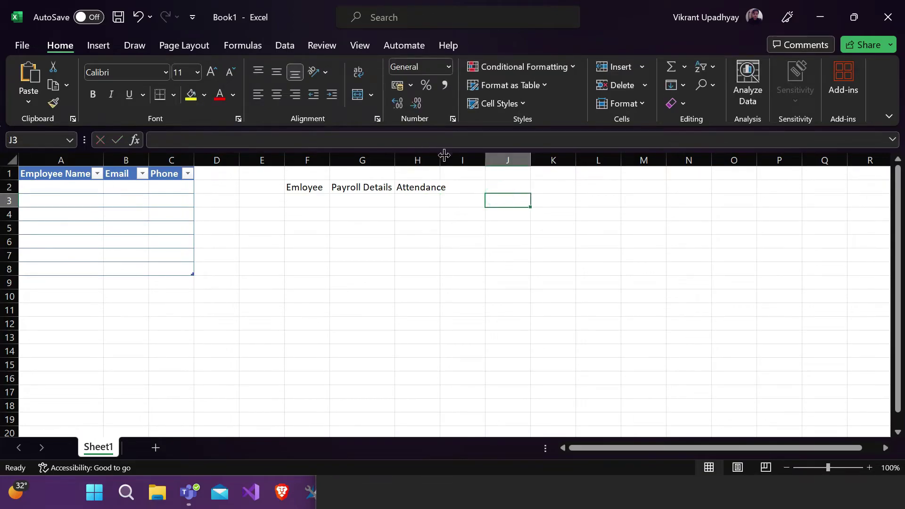
{"action": "left_click_drag", "start_coordinate": [443, 155], "coordinate": [452, 155]}
Step: Enter 'Payslips' in I2 and 'User' in J2
{"action": "left_click", "coordinate": [480, 187]}
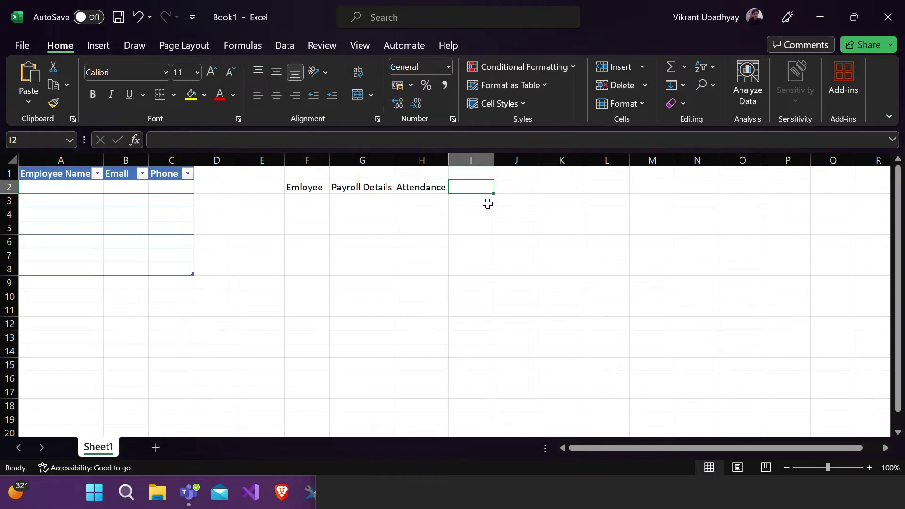
{"action": "type", "text": "Pays"}
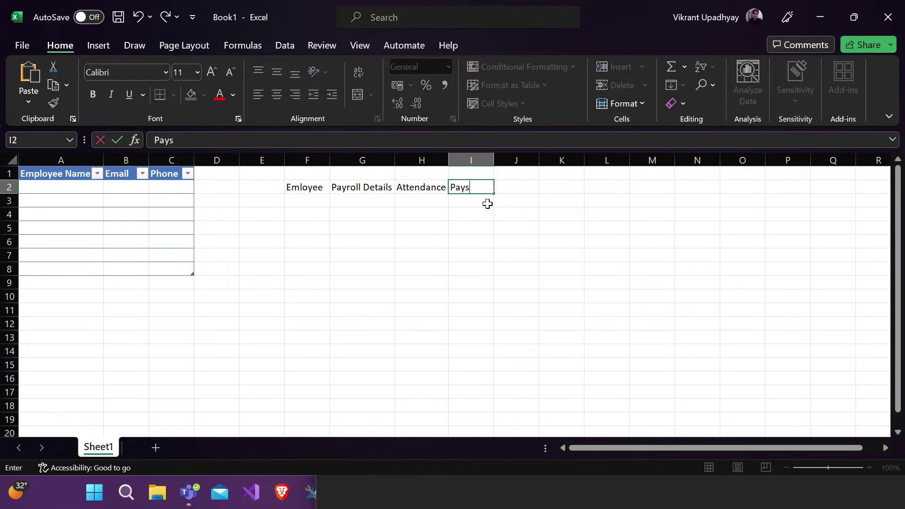
{"action": "type", "text": "lips"}
{"action": "left_click", "coordinate": [497, 231]}
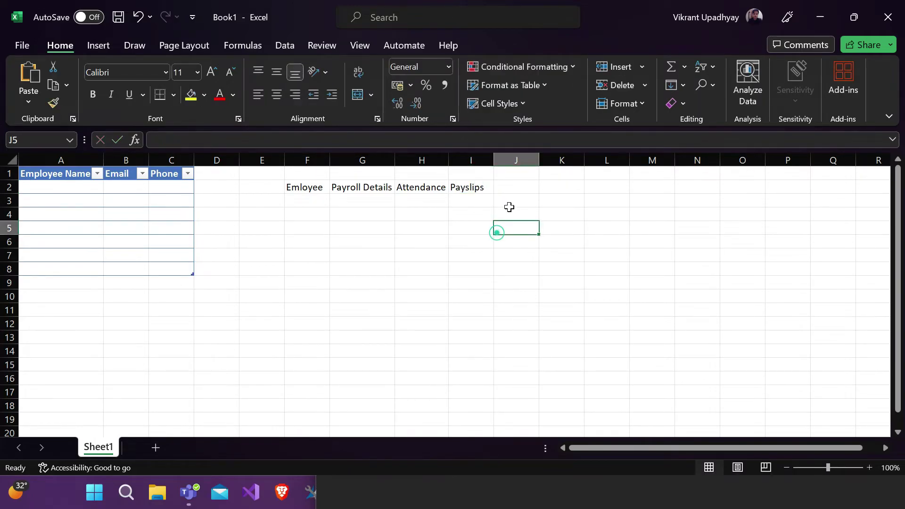
{"action": "left_click", "coordinate": [512, 190]}
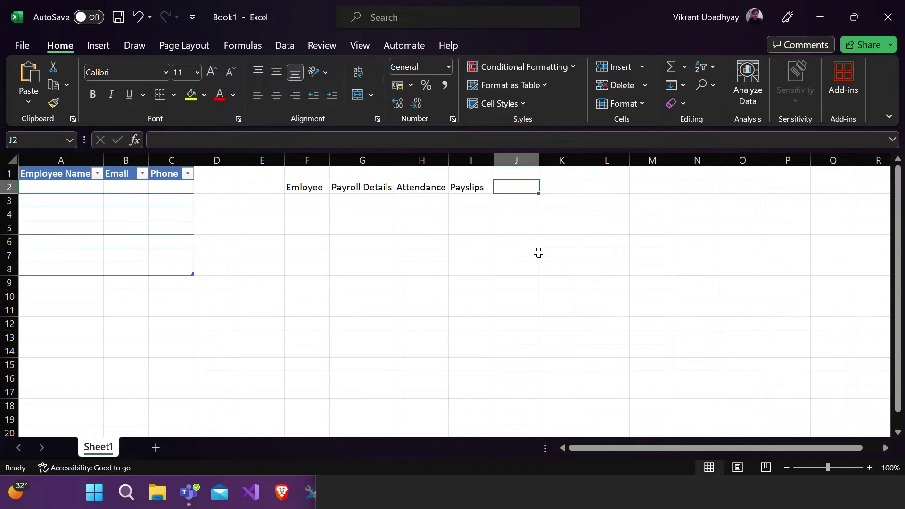
{"action": "type", "text": "User"}
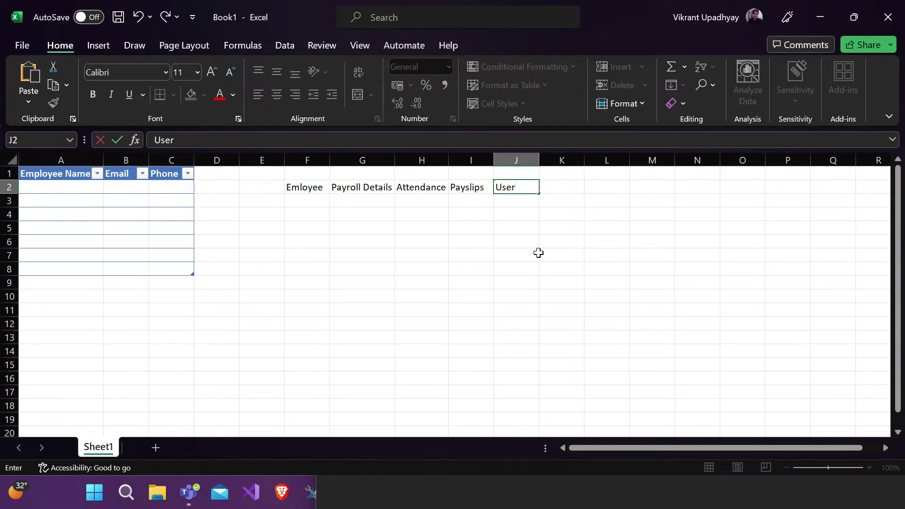
{"action": "key", "text": "Return"}
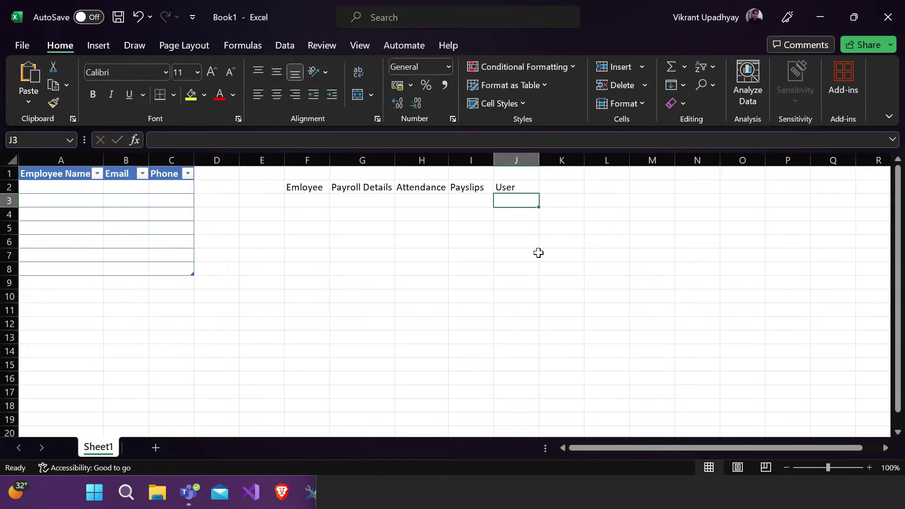
{"action": "left_click", "coordinate": [511, 184]}
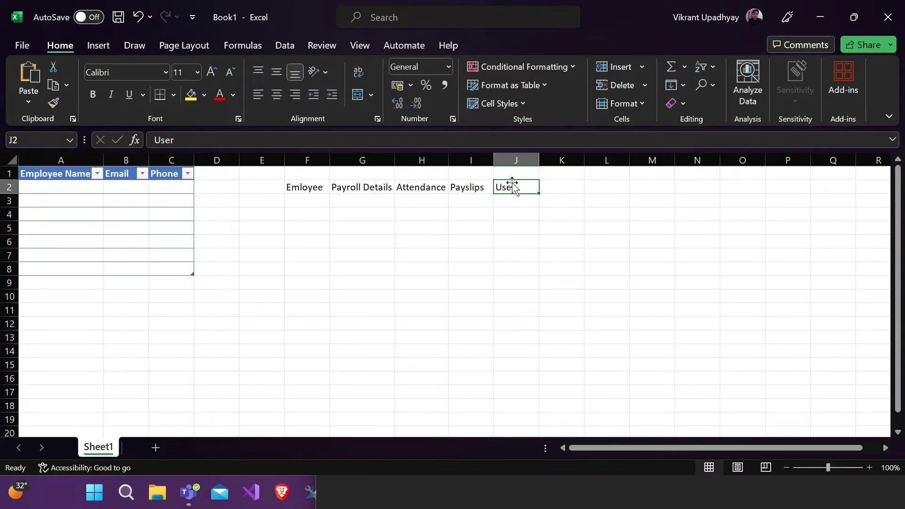
{"action": "double_click", "coordinate": [521, 187]}
{"action": "left_click", "coordinate": [519, 208]}
{"action": "left_click", "coordinate": [521, 187]}
{"action": "left_click", "coordinate": [825, 14]}
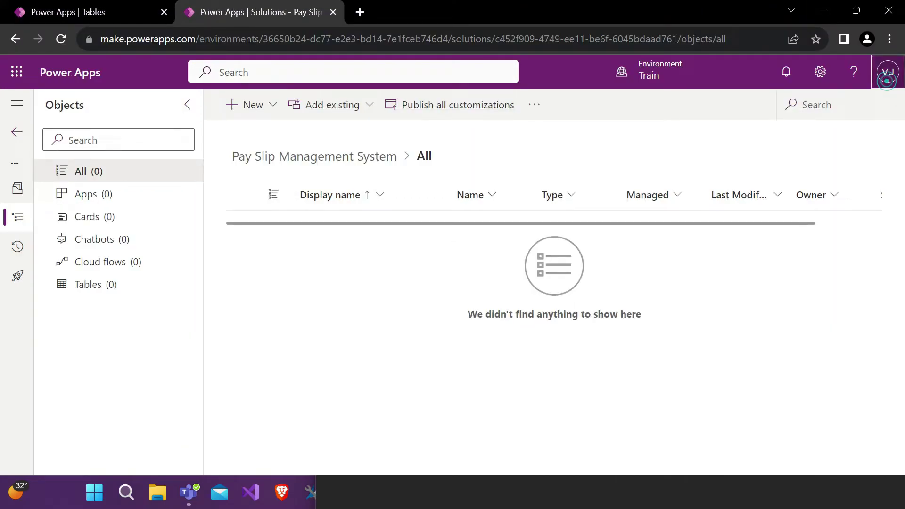
{"action": "left_click", "coordinate": [888, 72]}
{"action": "left_click_drag", "start_coordinate": [875, 146], "coordinate": [767, 145]}
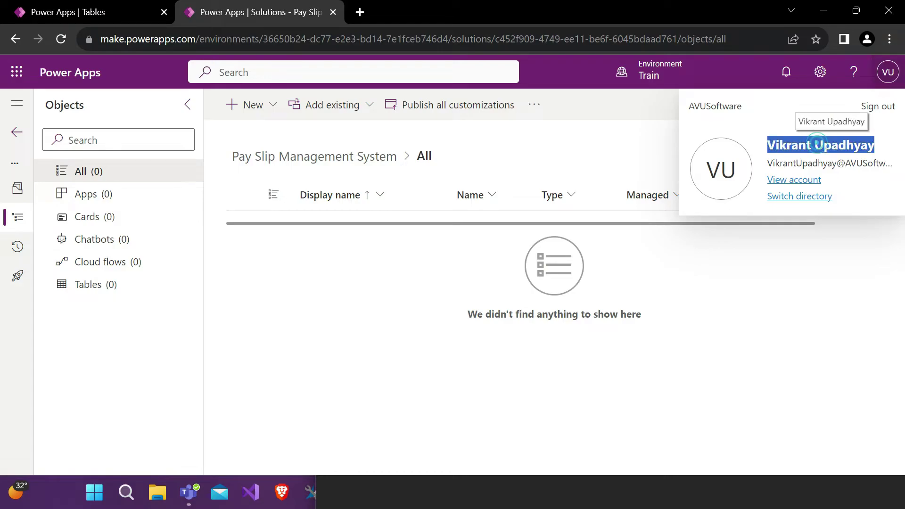
{"action": "triple_click", "coordinate": [808, 164]}
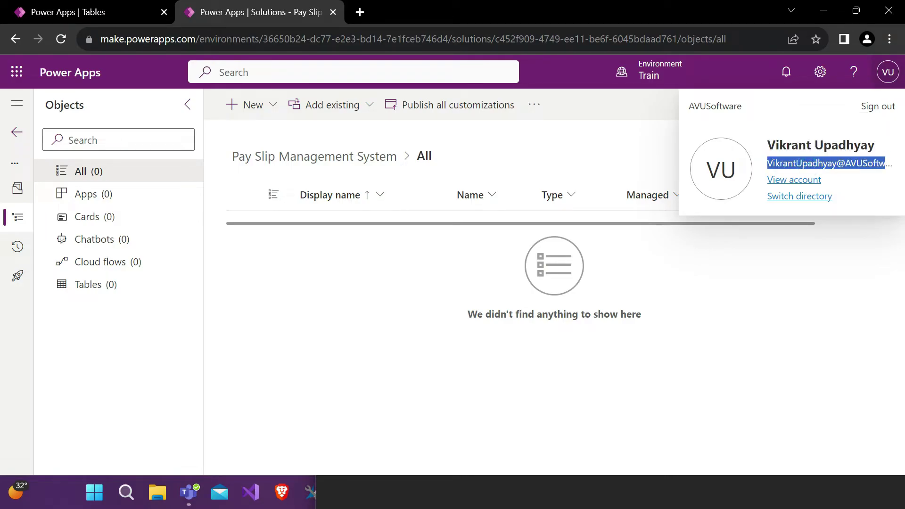
{"action": "left_click", "coordinate": [824, 163]}
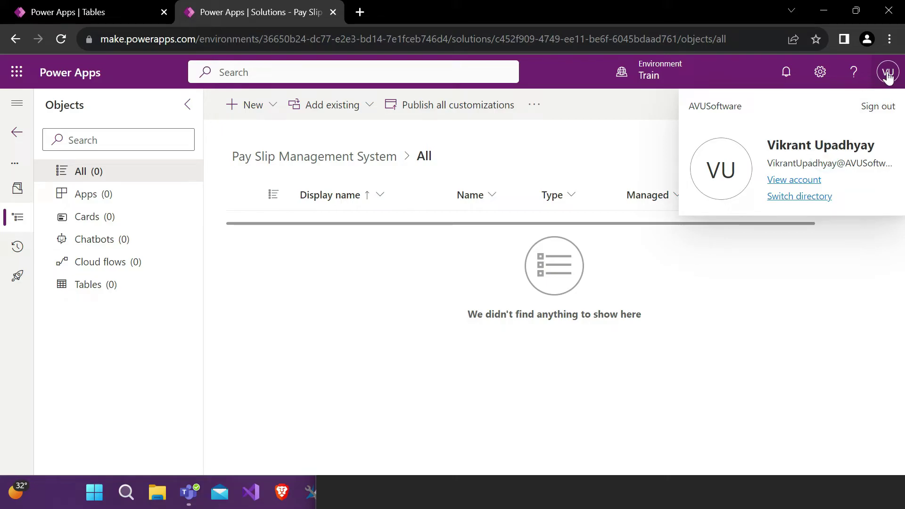
{"action": "left_click", "coordinate": [889, 77]}
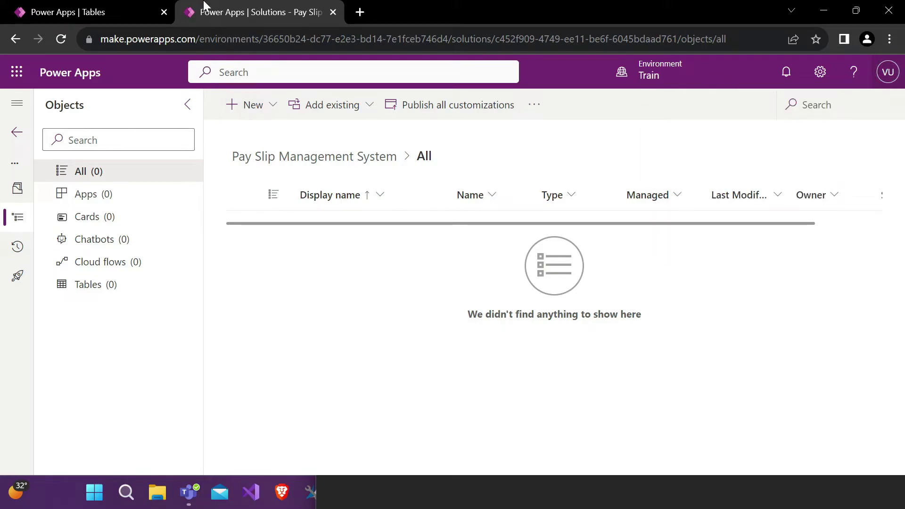
{"action": "left_click", "coordinate": [112, 6]}
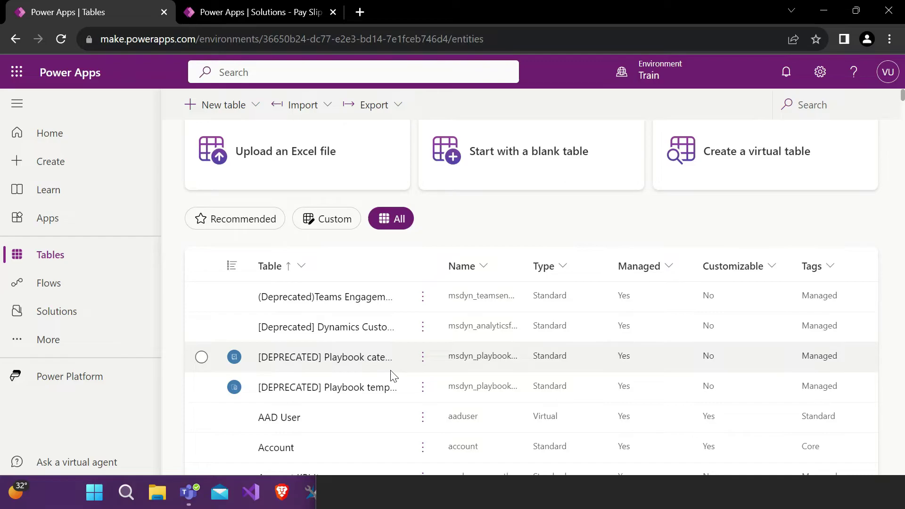
{"action": "scroll", "coordinate": [391, 375], "scroll_direction": "down", "scroll_amount": 2}
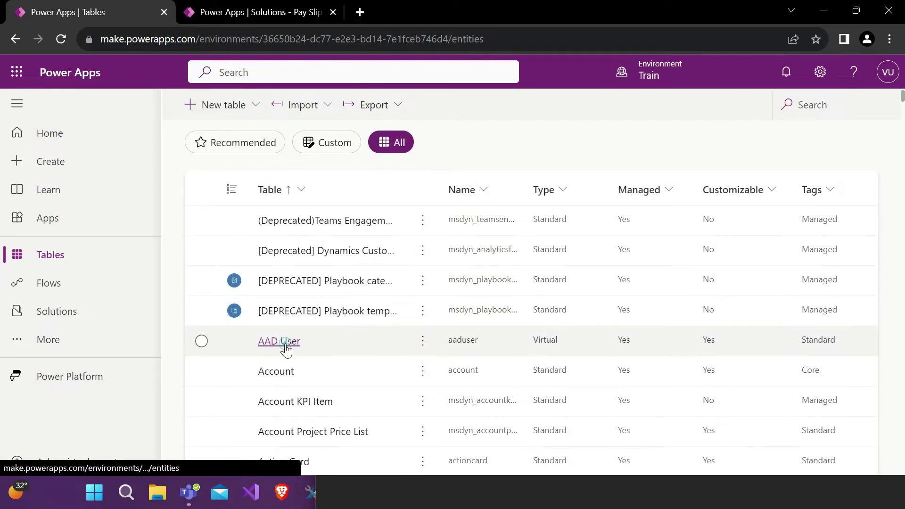
{"action": "left_click", "coordinate": [285, 342]}
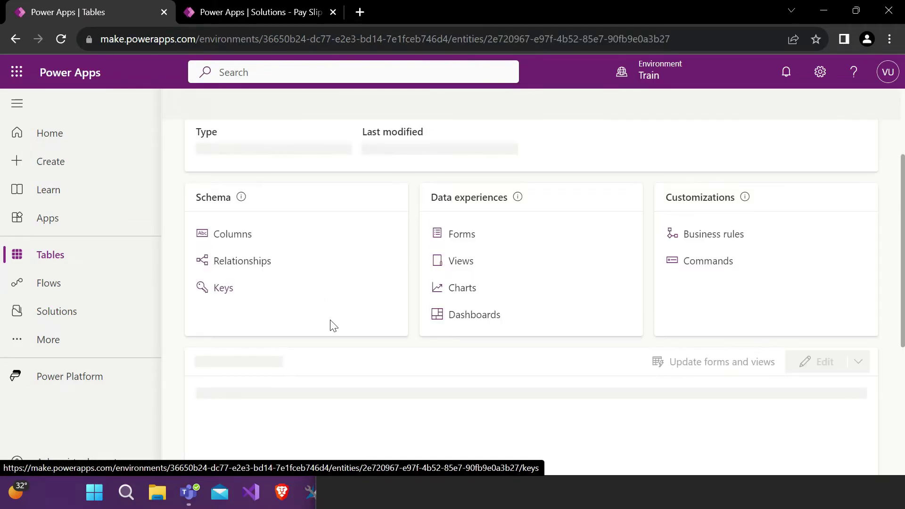
{"action": "scroll", "coordinate": [334, 325], "scroll_direction": "up", "scroll_amount": 1}
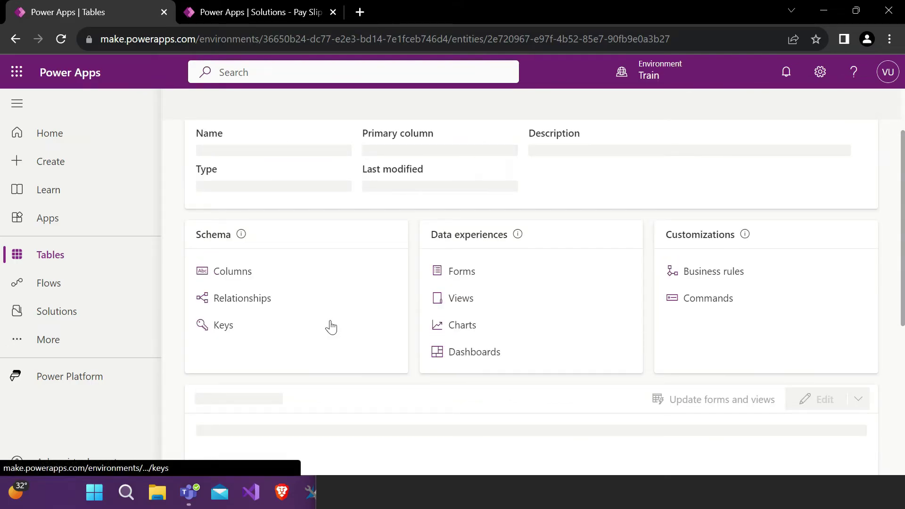
{"action": "scroll", "coordinate": [331, 326], "scroll_direction": "down", "scroll_amount": 5}
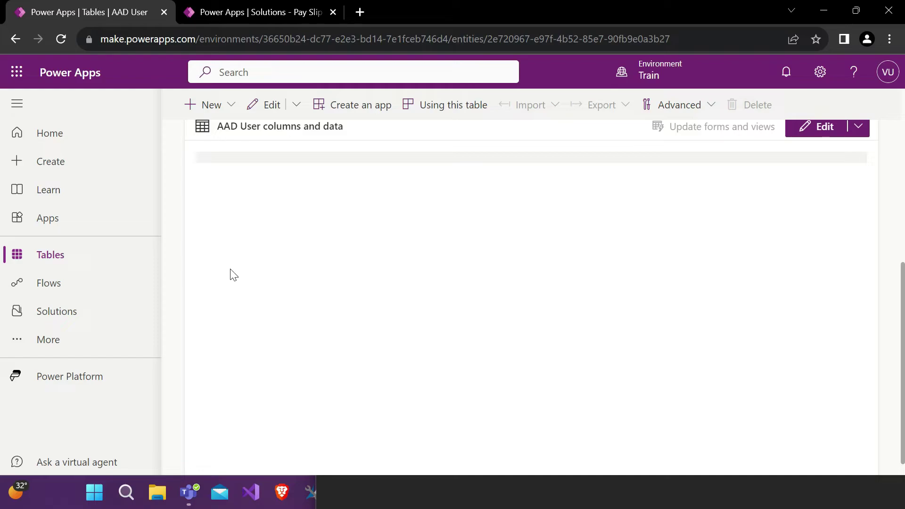
{"action": "scroll", "coordinate": [247, 275], "scroll_direction": "up", "scroll_amount": 2}
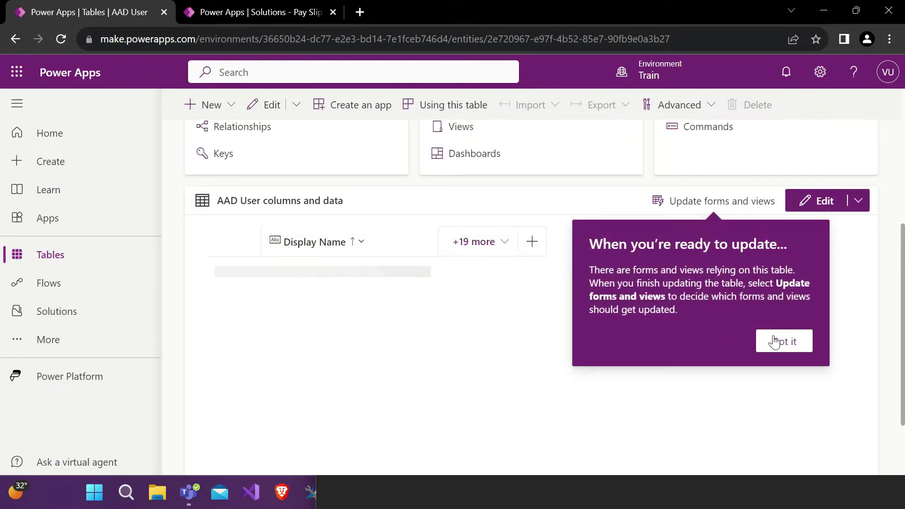
{"action": "left_click", "coordinate": [781, 340]}
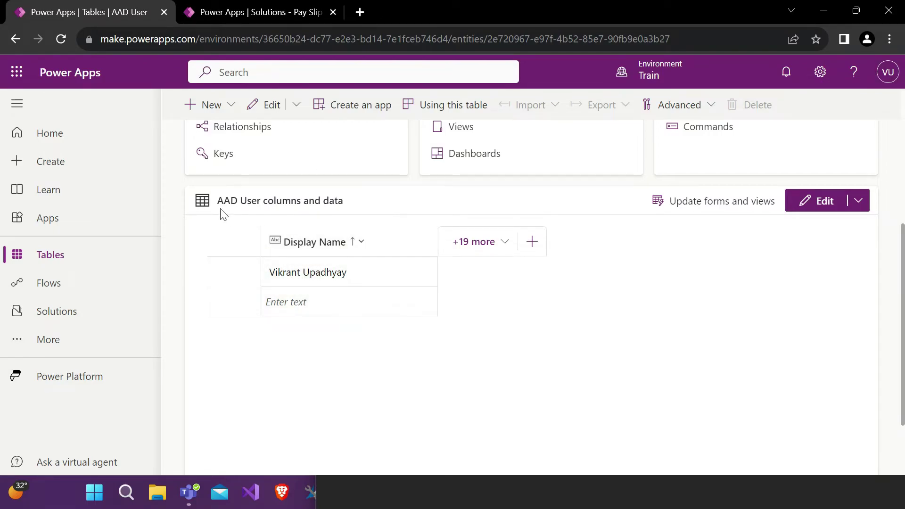
{"action": "left_click_drag", "start_coordinate": [212, 201], "coordinate": [347, 200]}
{"action": "left_click", "coordinate": [347, 199]}
{"action": "scroll", "coordinate": [347, 199], "scroll_direction": "up", "scroll_amount": 1}
{"action": "scroll", "coordinate": [346, 198], "scroll_direction": "up", "scroll_amount": 1}
{"action": "left_click", "coordinate": [236, 11]}
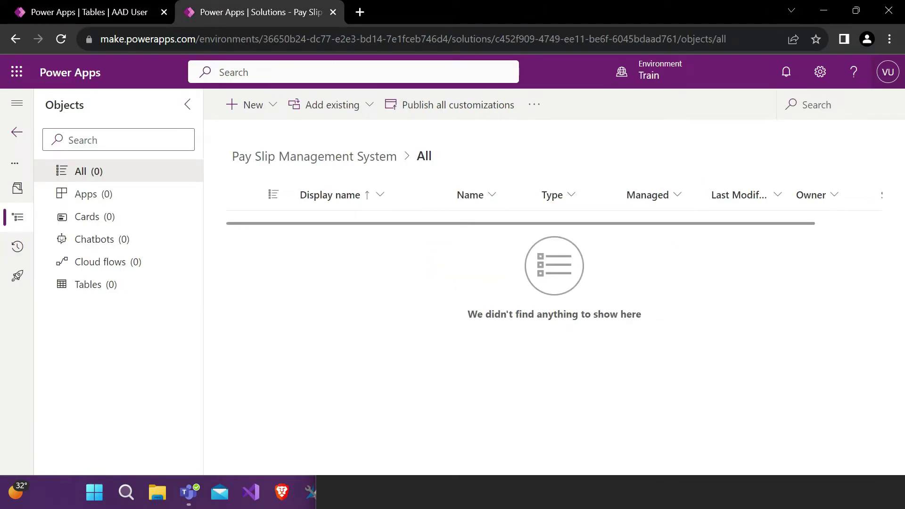
{"action": "left_click", "coordinate": [823, 11]}
Step: Close avu_object.txt in Notepad without saving and restore the Book1 workbook
{"action": "left_click_drag", "start_coordinate": [784, 105], "coordinate": [465, 135]}
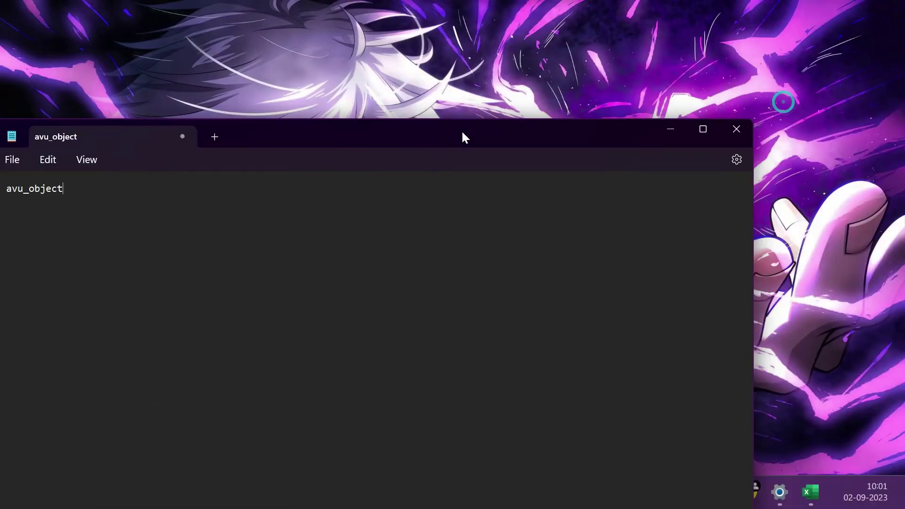
{"action": "left_click", "coordinate": [735, 132]}
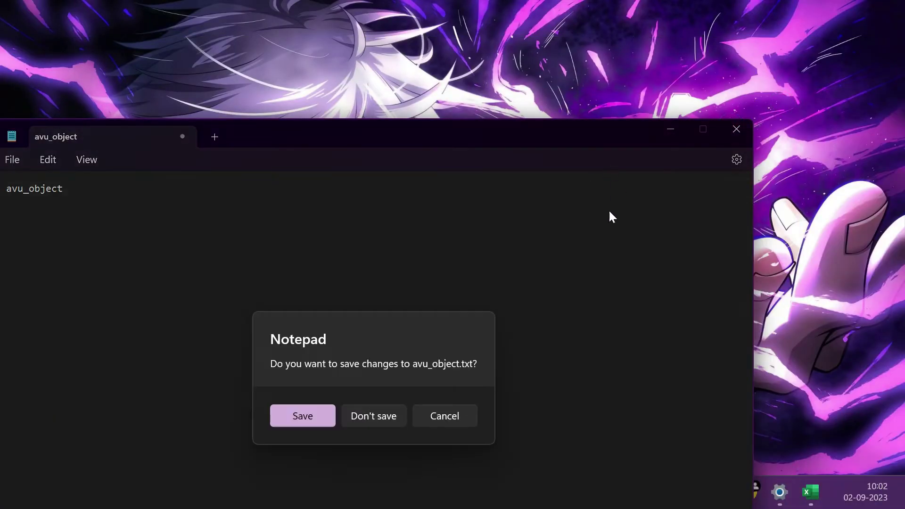
{"action": "left_click", "coordinate": [374, 414]}
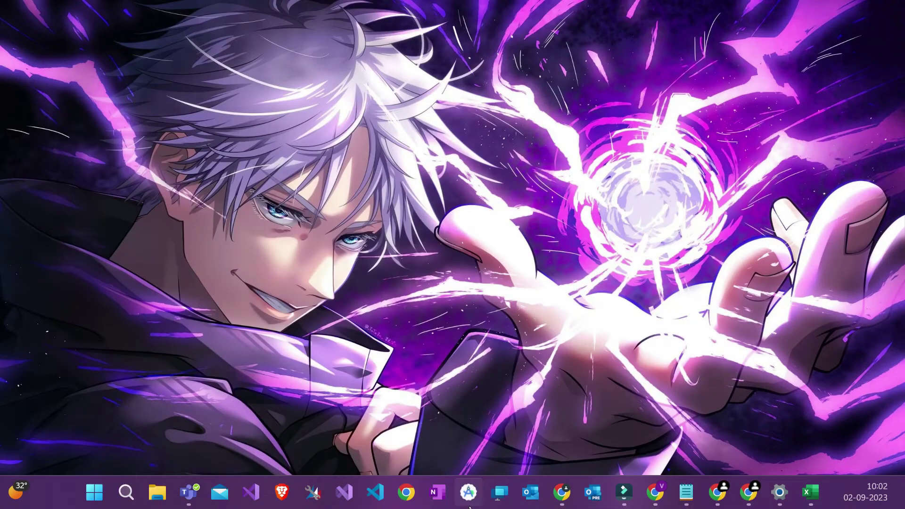
{"action": "left_click", "coordinate": [815, 503]}
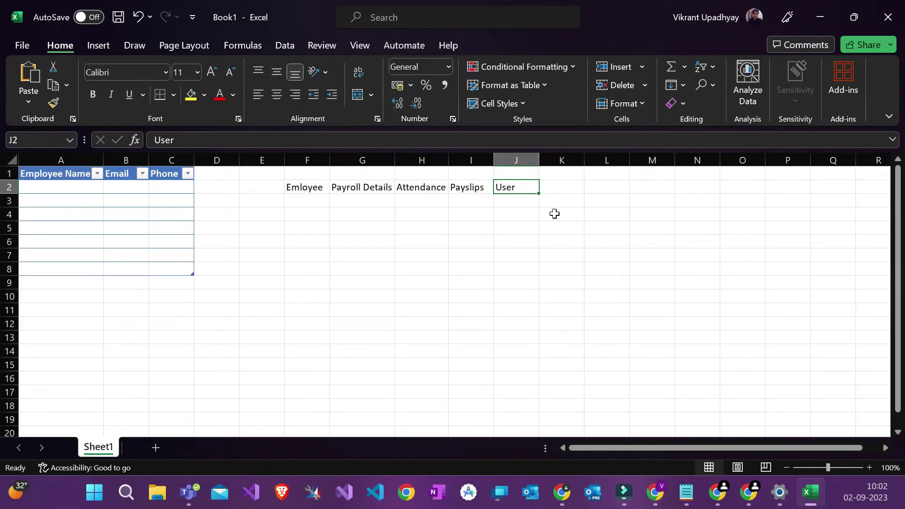
Step: Review the table names Emloyee, Payroll Details, Attendance, Payslips and User in F2:J2
{"action": "left_click", "coordinate": [542, 212]}
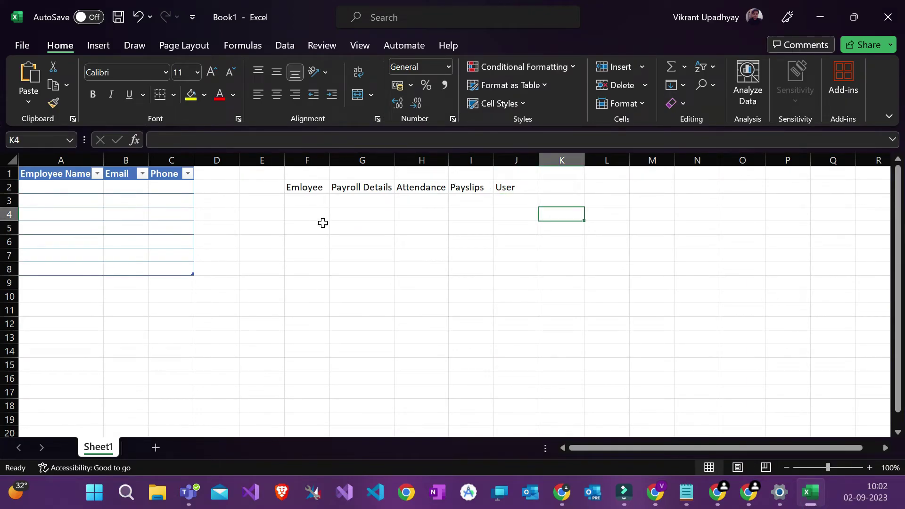
{"action": "left_click_drag", "start_coordinate": [293, 187], "coordinate": [507, 187]}
{"action": "left_click", "coordinate": [406, 214]}
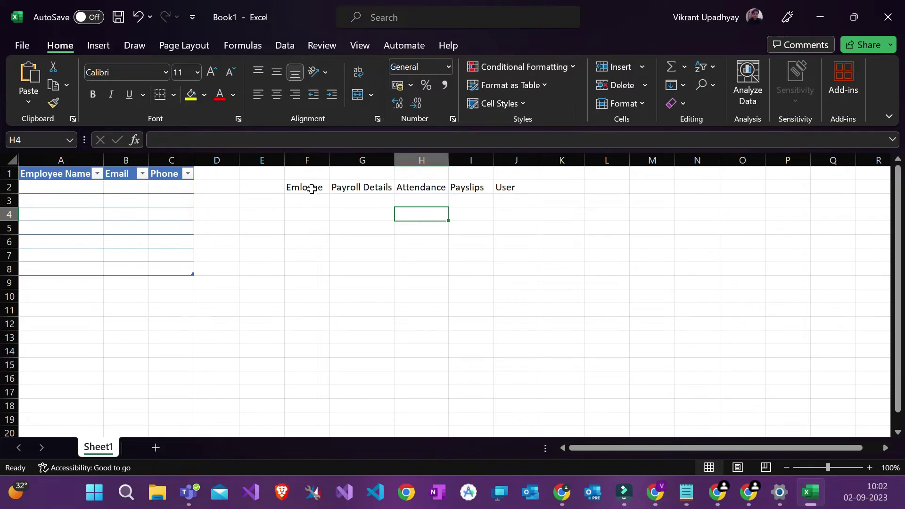
{"action": "left_click", "coordinate": [311, 189]}
{"action": "left_click", "coordinate": [363, 186]}
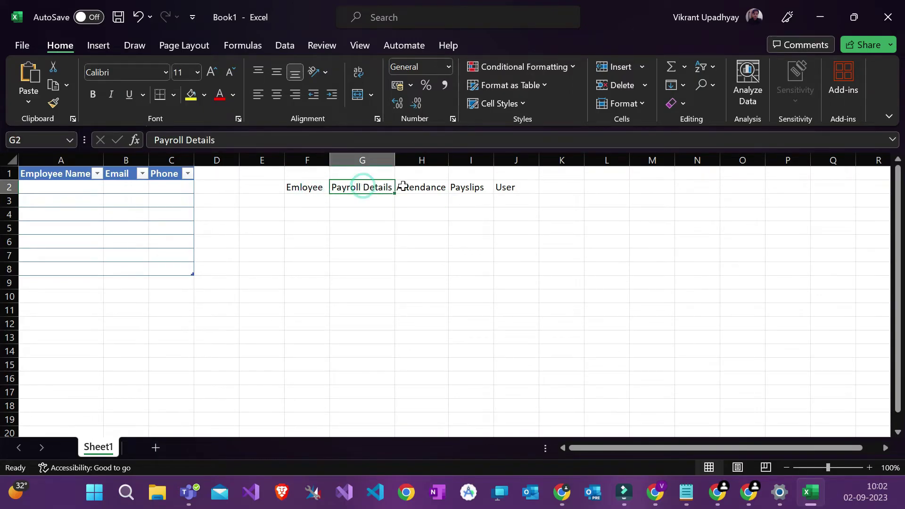
{"action": "left_click", "coordinate": [413, 191]}
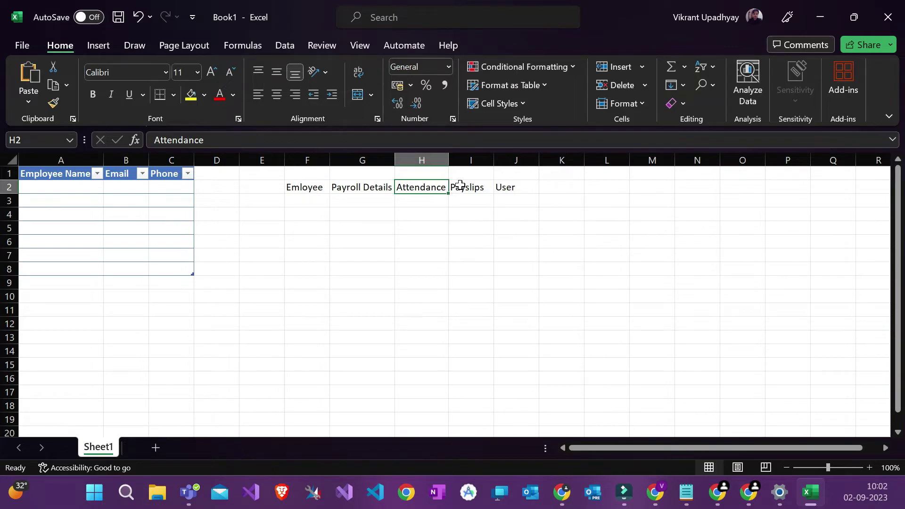
{"action": "left_click", "coordinate": [460, 186]}
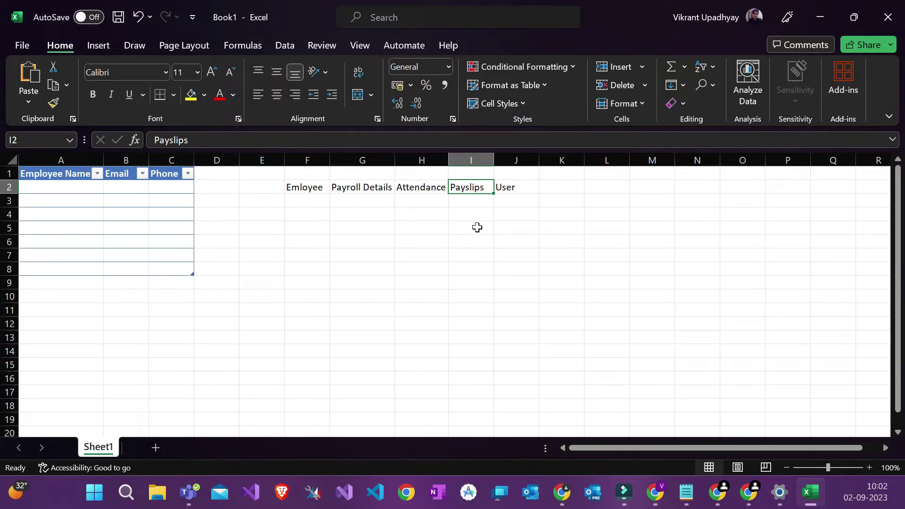
{"action": "left_click", "coordinate": [511, 187]}
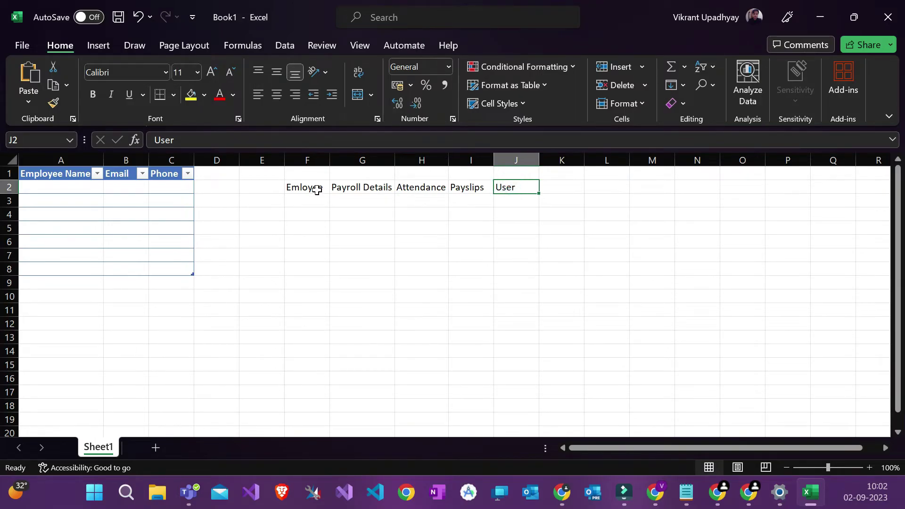
Step: Recheck the 'Emloyee' entry in F2 without changing it, then minimise Excel
{"action": "left_click", "coordinate": [317, 188]}
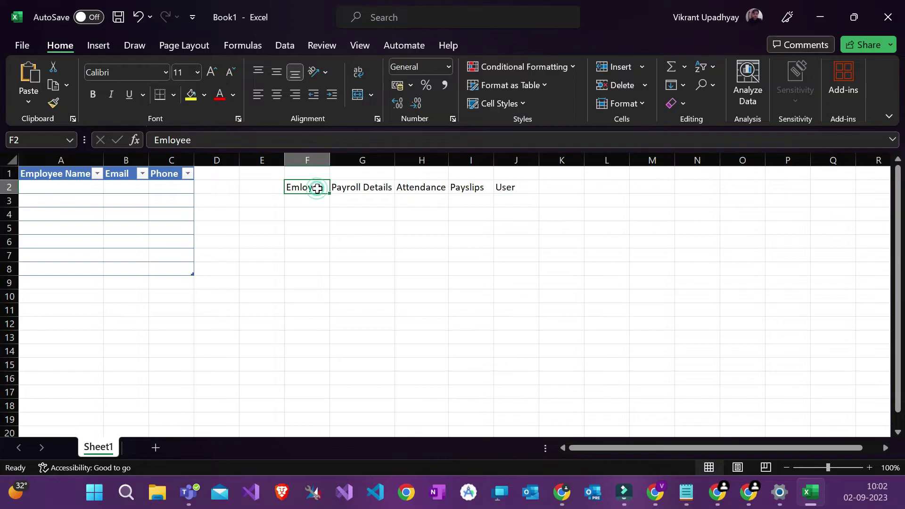
{"action": "double_click", "coordinate": [319, 189]}
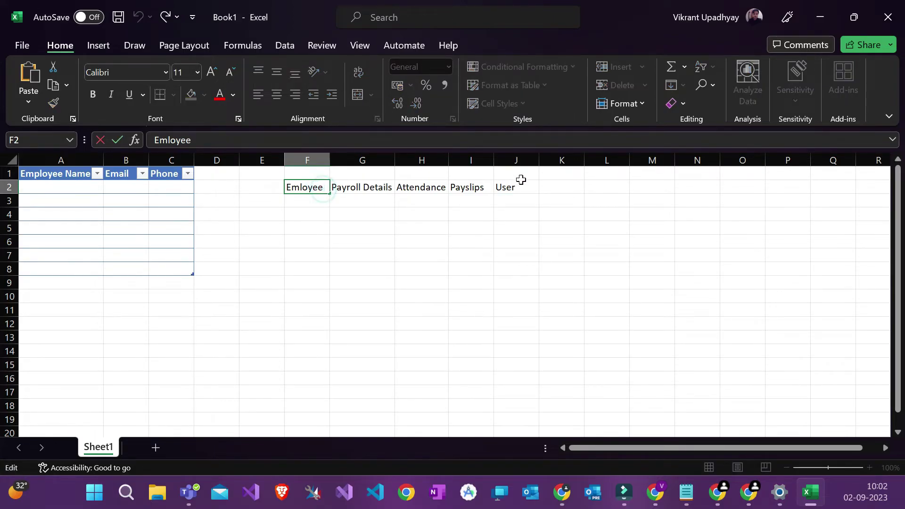
{"action": "left_click", "coordinate": [506, 186]}
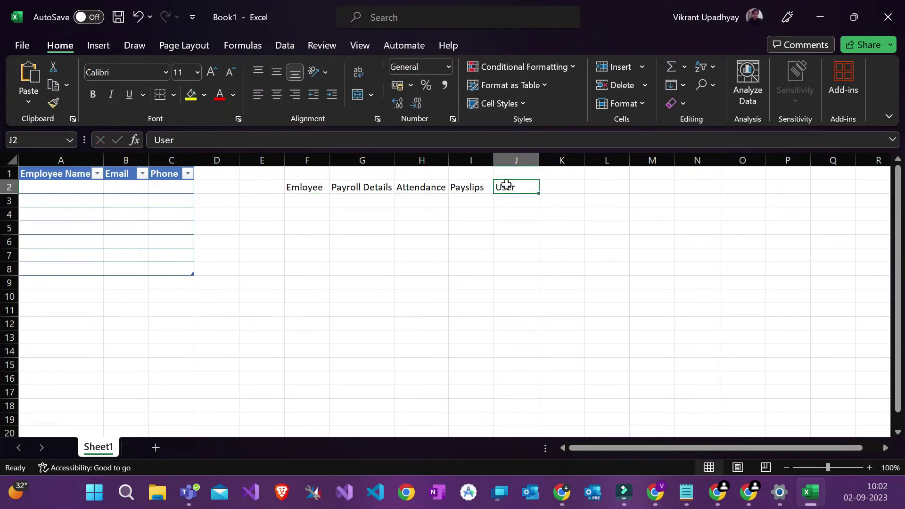
{"action": "left_click", "coordinate": [304, 189]}
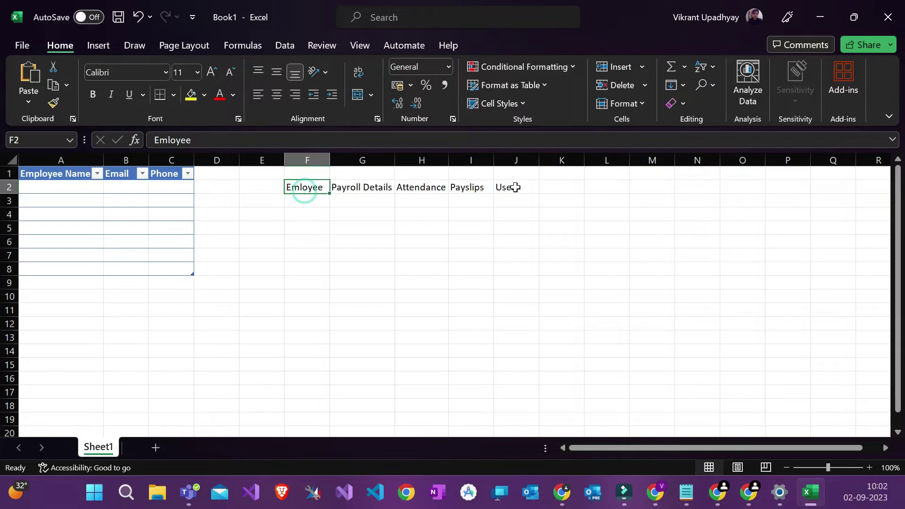
{"action": "left_click", "coordinate": [521, 187]}
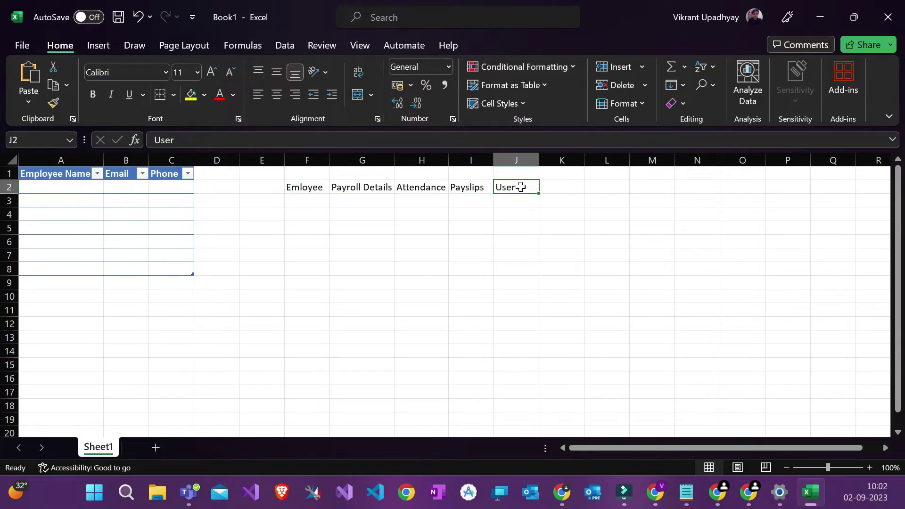
{"action": "left_click", "coordinate": [819, 17]}
Step: Start a new table in the solution with display name 'Employee'
{"action": "left_click", "coordinate": [250, 104]}
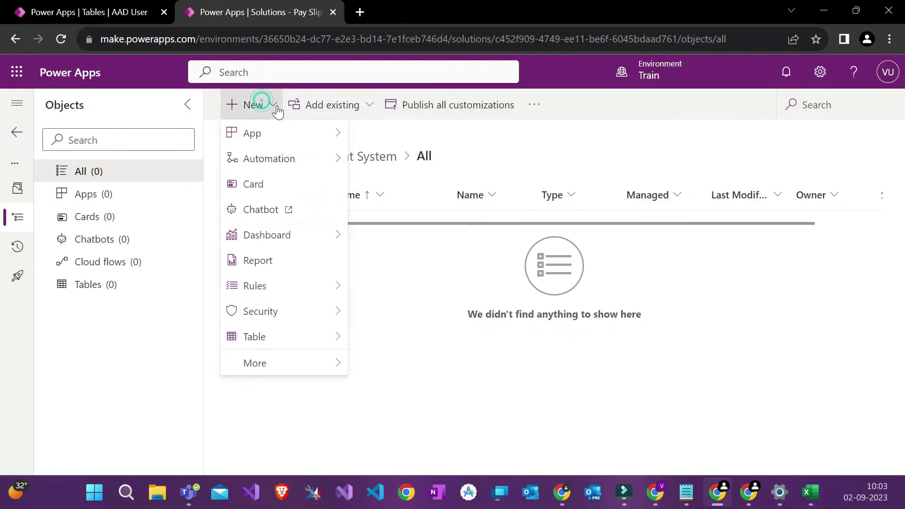
{"action": "mouse_move", "coordinate": [299, 135]}
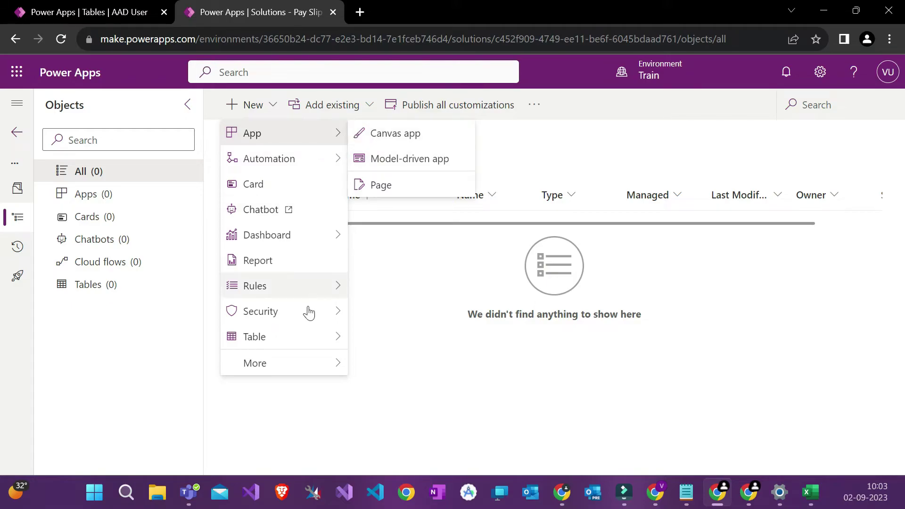
{"action": "mouse_move", "coordinate": [307, 339]}
{"action": "left_click", "coordinate": [380, 336]}
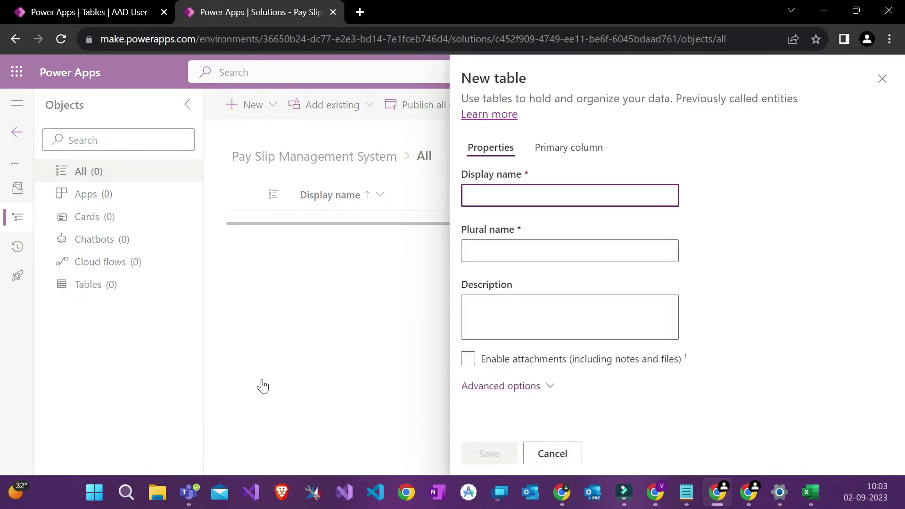
{"action": "left_click", "coordinate": [516, 202]}
{"action": "type", "text": "Em"}
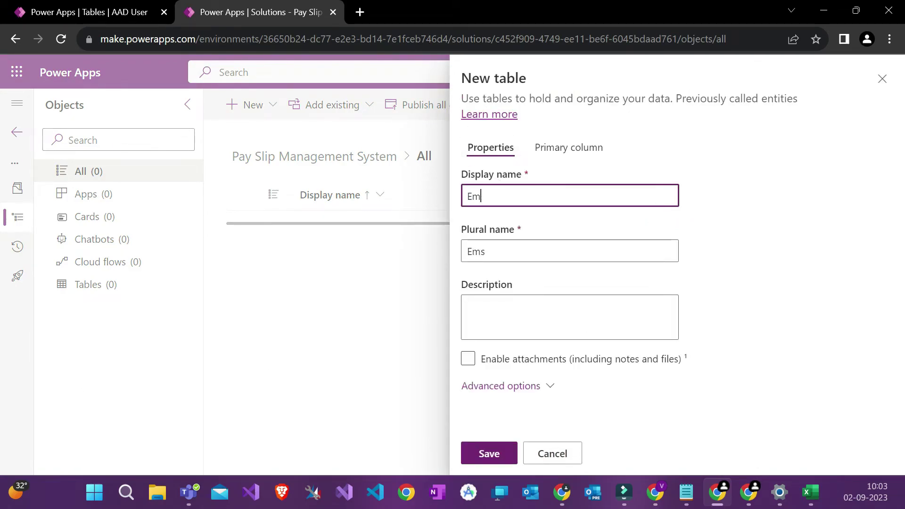
{"action": "type", "text": "ployee"}
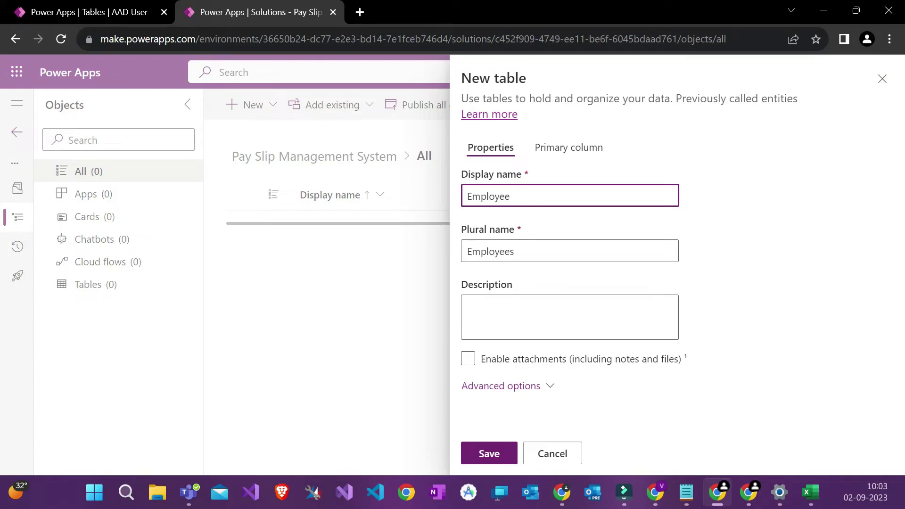
Step: Review the advanced options and the primary column 'Name' of the Employee table
{"action": "left_click", "coordinate": [490, 385]}
{"action": "scroll", "coordinate": [485, 382], "scroll_direction": "down", "scroll_amount": 5}
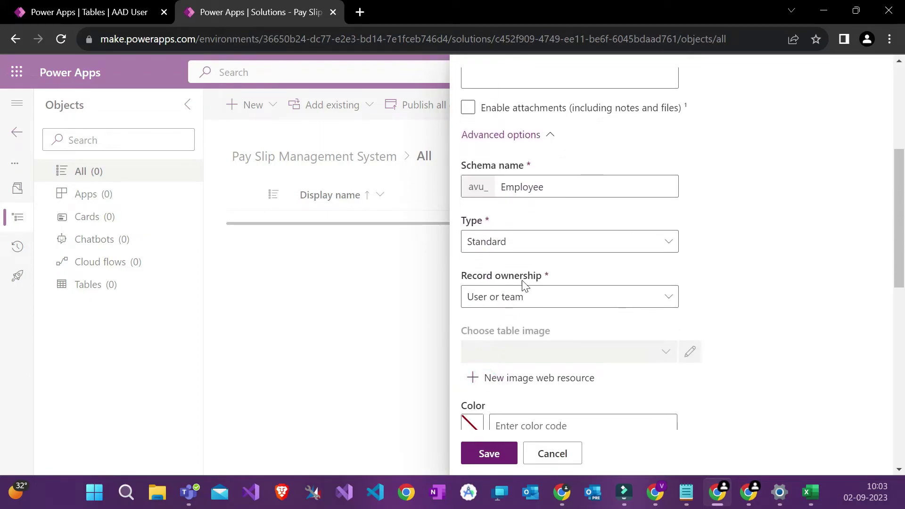
{"action": "scroll", "coordinate": [547, 141], "scroll_direction": "down", "scroll_amount": 1}
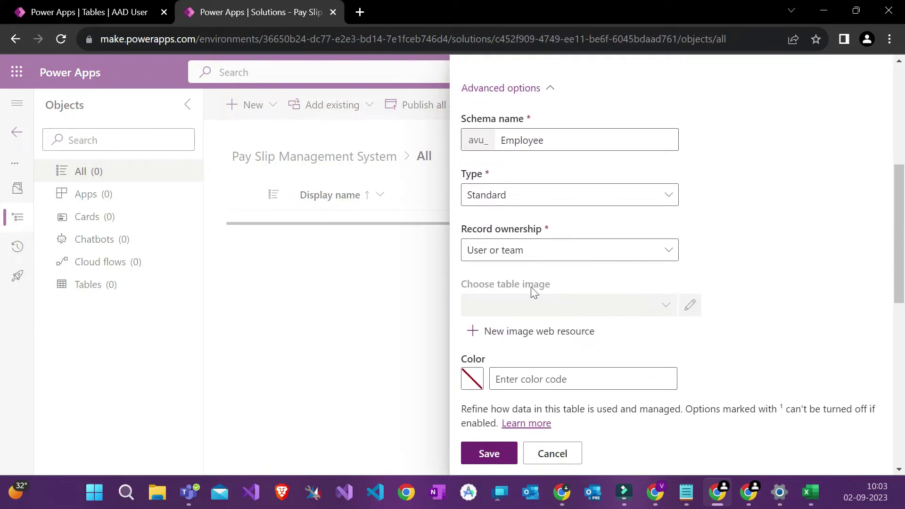
{"action": "scroll", "coordinate": [534, 290], "scroll_direction": "down", "scroll_amount": 6}
{"action": "scroll", "coordinate": [561, 272], "scroll_direction": "down", "scroll_amount": 4}
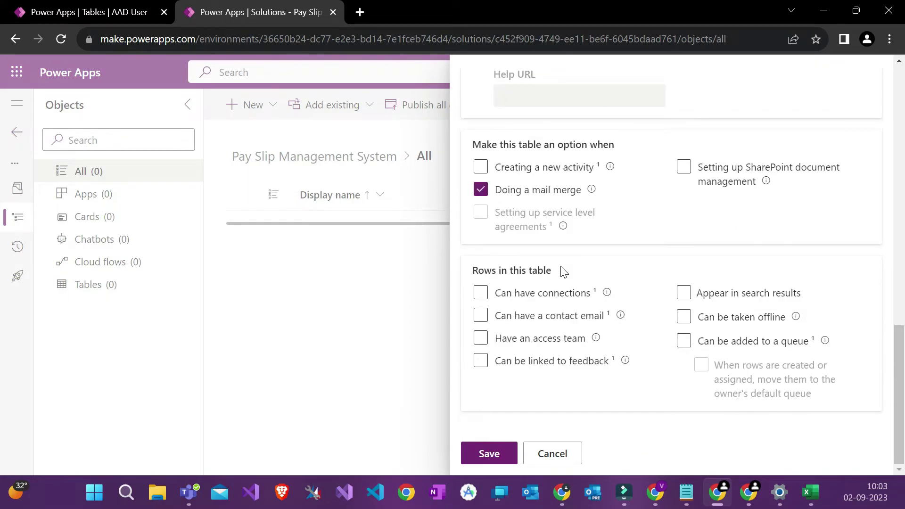
{"action": "scroll", "coordinate": [564, 272], "scroll_direction": "up", "scroll_amount": 10}
{"action": "scroll", "coordinate": [562, 273], "scroll_direction": "up", "scroll_amount": 3}
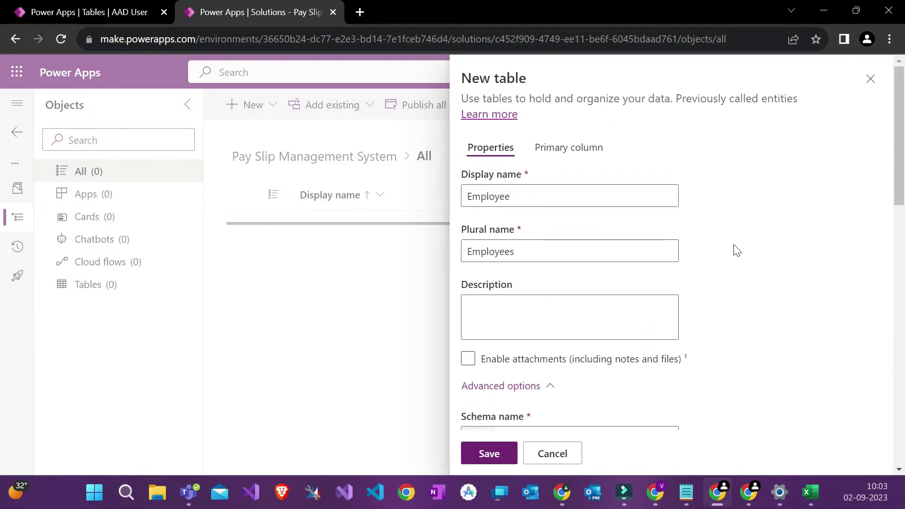
{"action": "left_click", "coordinate": [573, 159]}
{"action": "left_click", "coordinate": [504, 197]}
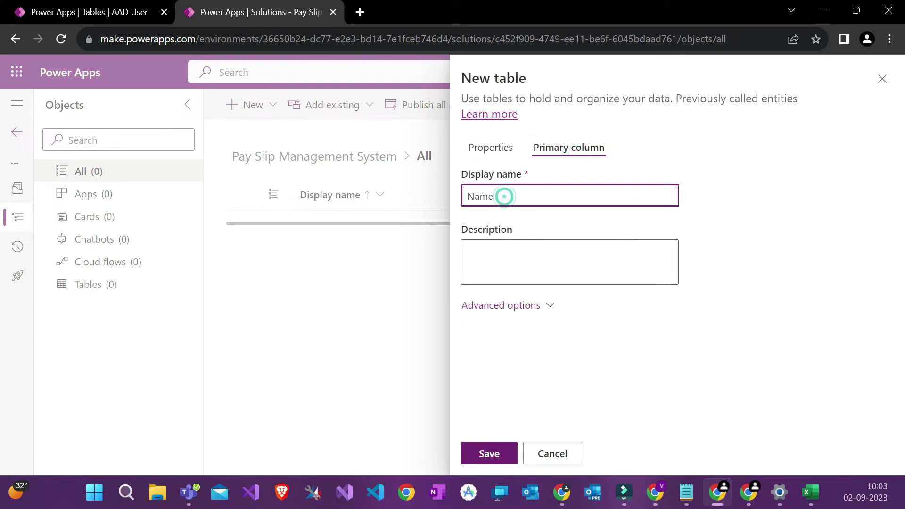
{"action": "left_click", "coordinate": [812, 495]}
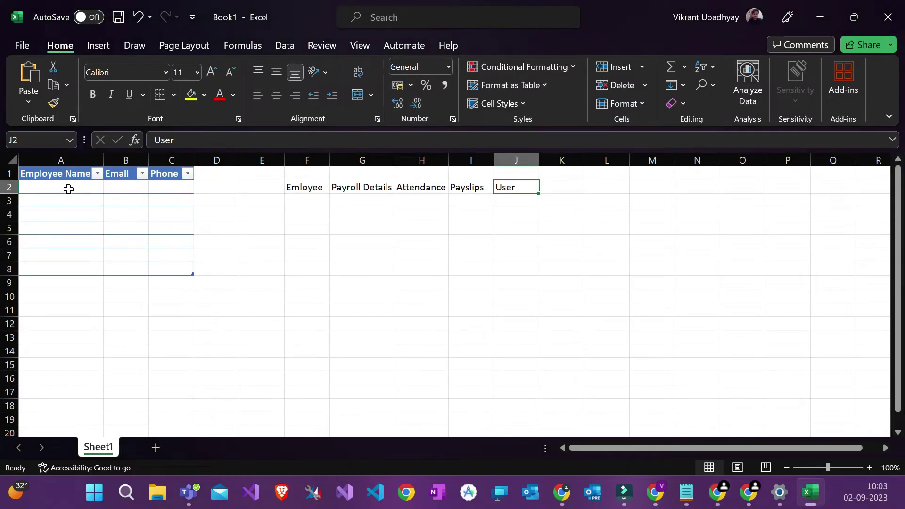
Step: Review the Employee Name column cells A2 to A8 in Excel, then minimise the workbook
{"action": "left_click", "coordinate": [76, 174]}
{"action": "left_click_drag", "start_coordinate": [74, 174], "coordinate": [62, 270]}
{"action": "left_click", "coordinate": [63, 270]}
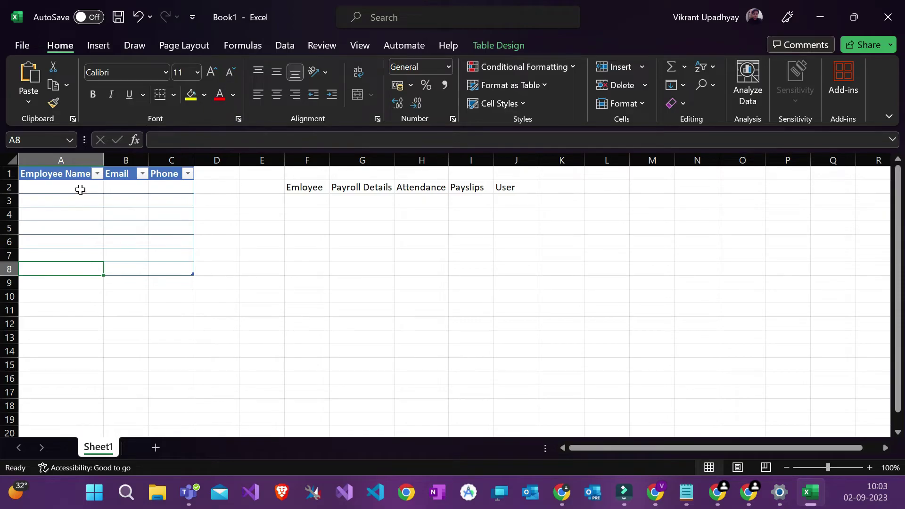
{"action": "left_click", "coordinate": [80, 190]}
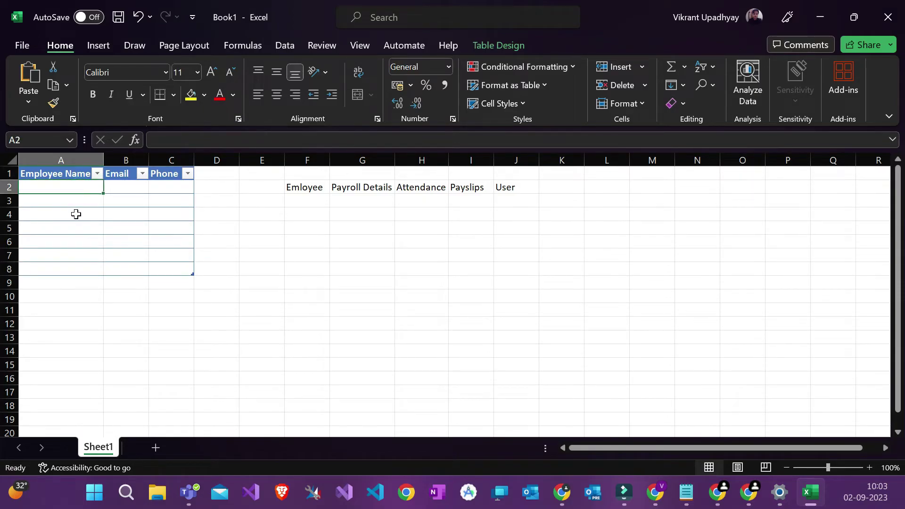
{"action": "left_click", "coordinate": [812, 16]}
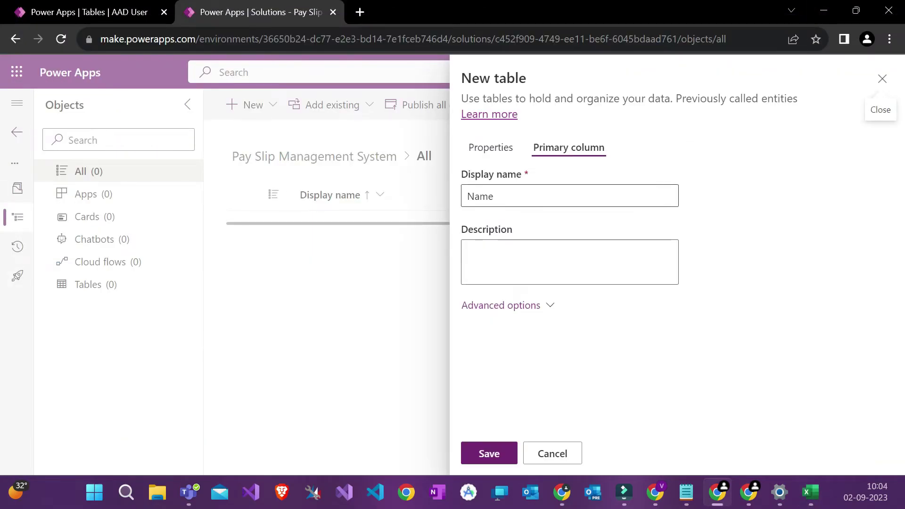
Step: Rename the primary column to Employee Name and raise its maximum character count from 100 to 1000
{"action": "left_click", "coordinate": [467, 196]}
{"action": "type", "text": "Employee"}
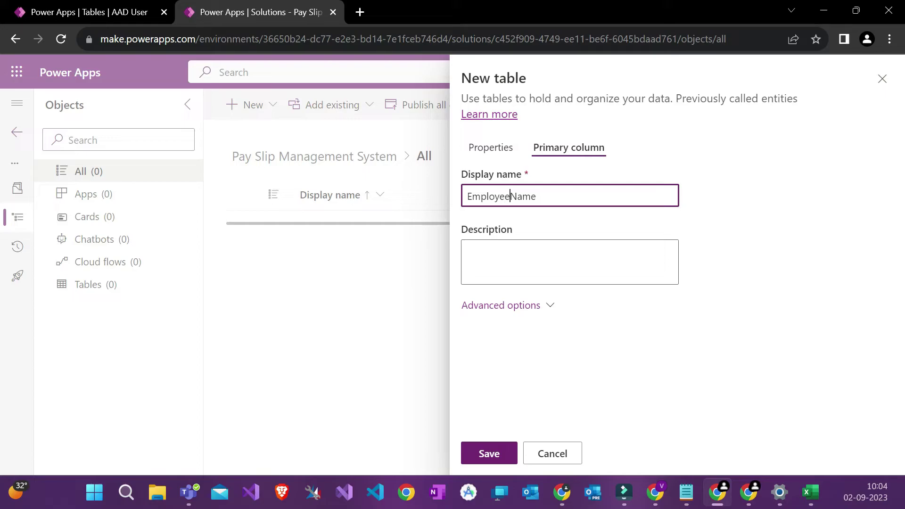
{"action": "left_click", "coordinate": [516, 304]}
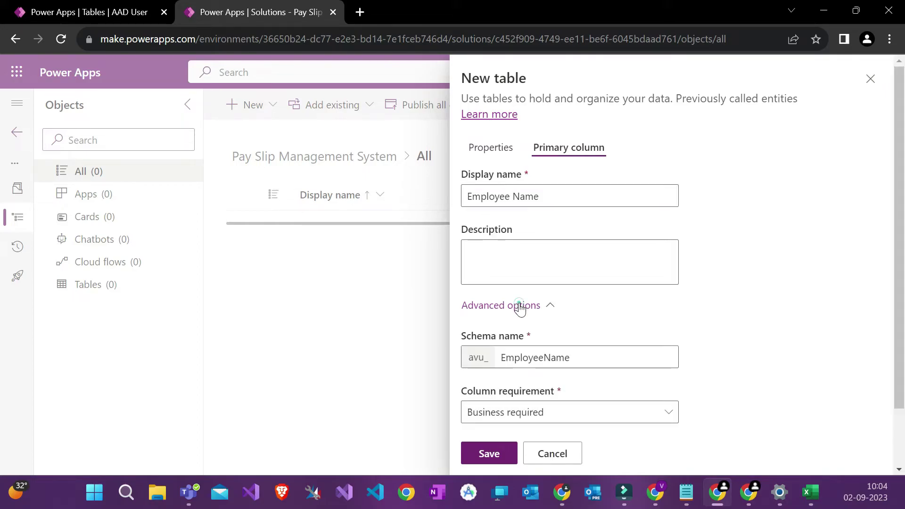
{"action": "scroll", "coordinate": [523, 304], "scroll_direction": "down", "scroll_amount": 2}
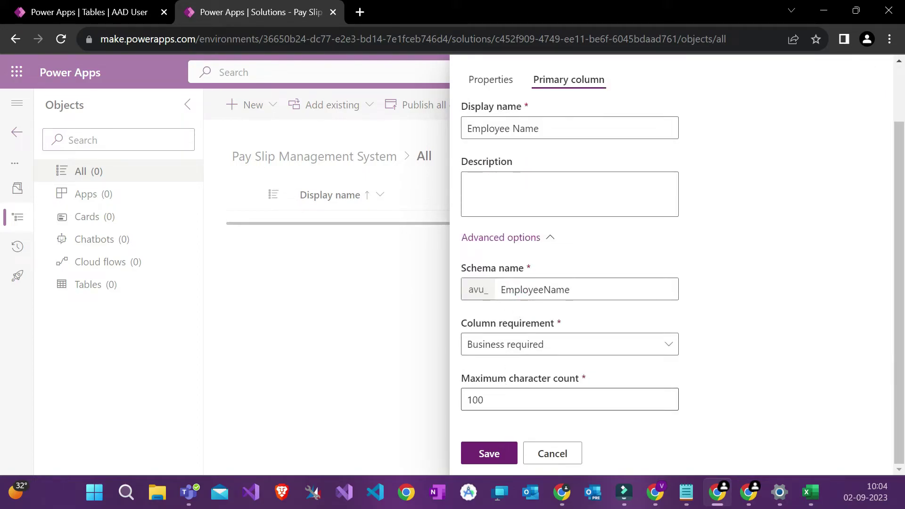
{"action": "double_click", "coordinate": [476, 381]}
{"action": "left_click", "coordinate": [477, 384]}
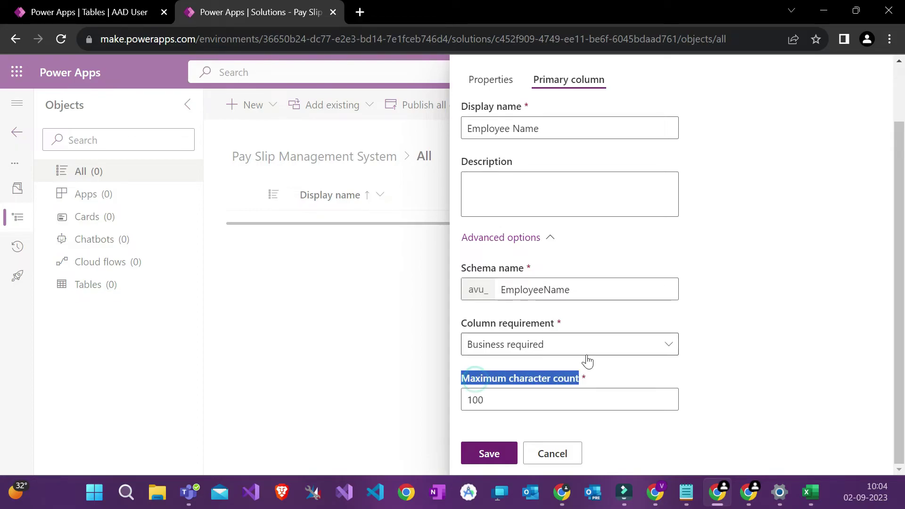
{"action": "left_click", "coordinate": [602, 368]}
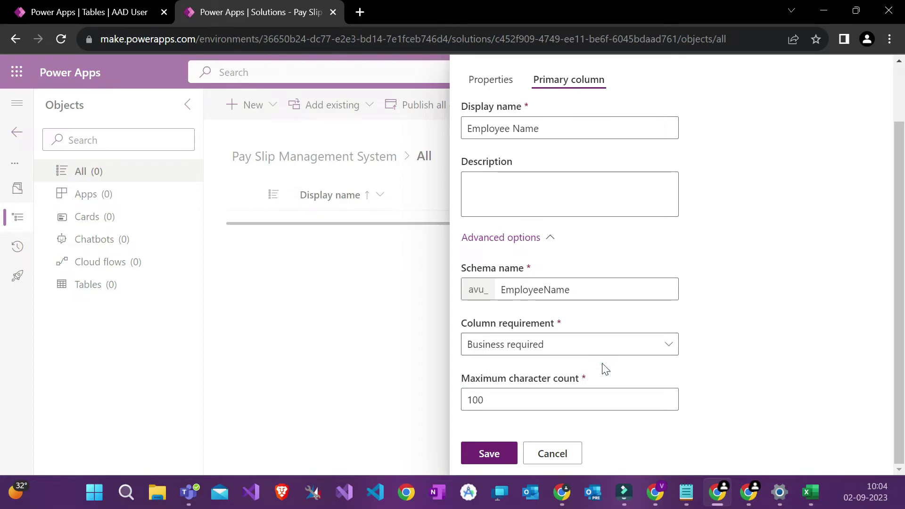
{"action": "triple_click", "coordinate": [566, 379]}
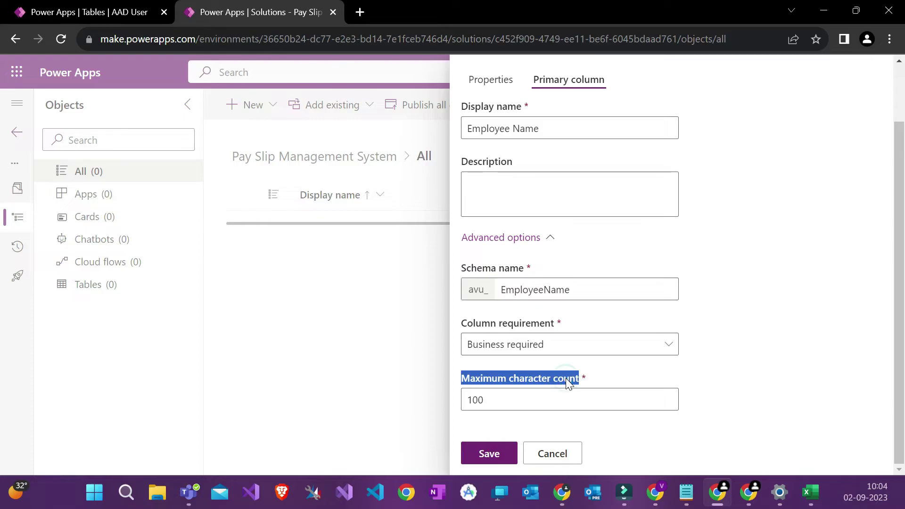
{"action": "left_click", "coordinate": [540, 397]}
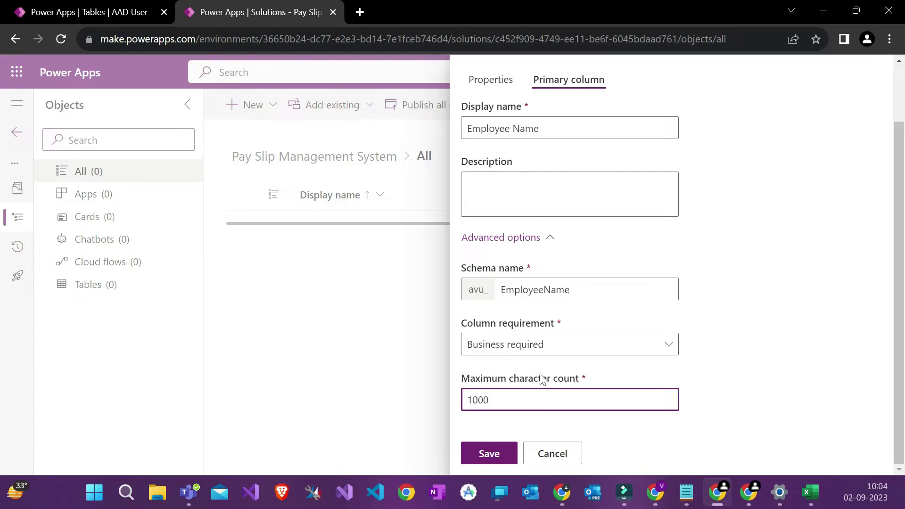
{"action": "scroll", "coordinate": [540, 377], "scroll_direction": "up", "scroll_amount": 2}
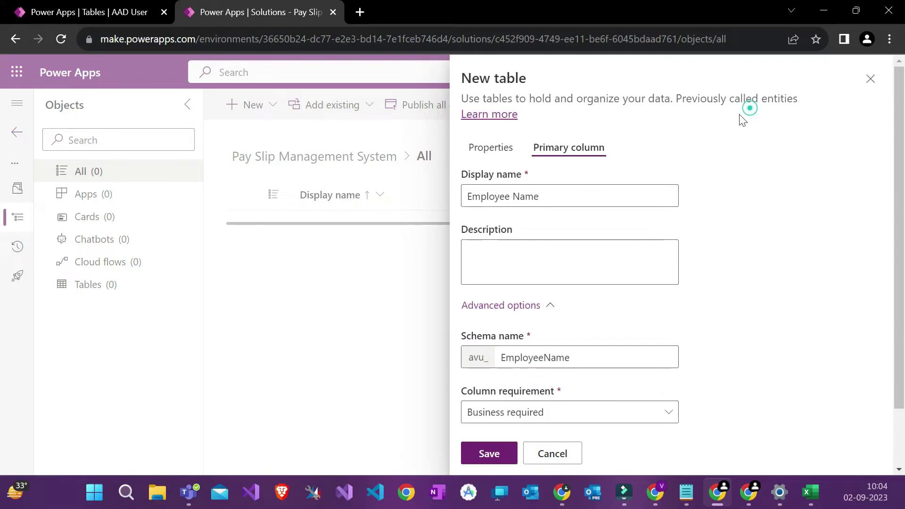
Step: Expand the Employee table's advanced options, leaving type Standard and record ownership User or team
{"action": "left_click", "coordinate": [490, 148]}
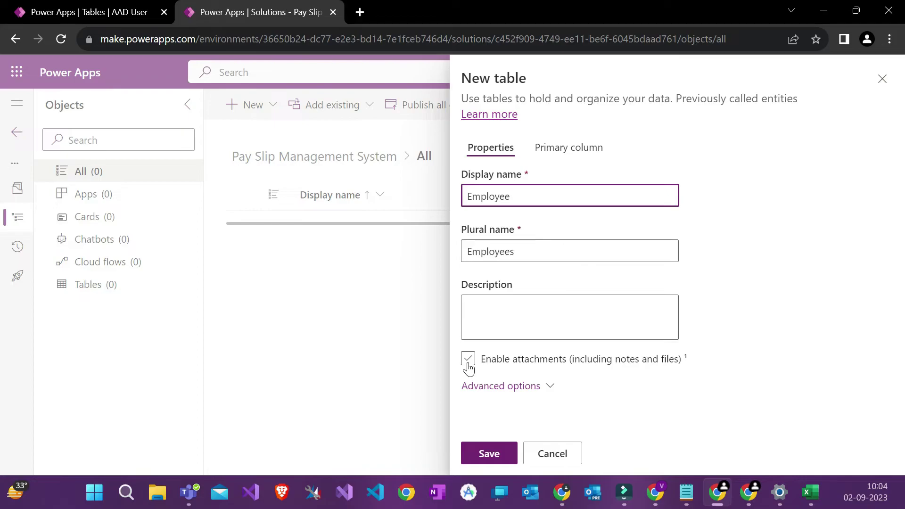
{"action": "left_click", "coordinate": [542, 390]}
{"action": "scroll", "coordinate": [546, 390], "scroll_direction": "down", "scroll_amount": 2}
{"action": "scroll", "coordinate": [677, 266], "scroll_direction": "down", "scroll_amount": 4}
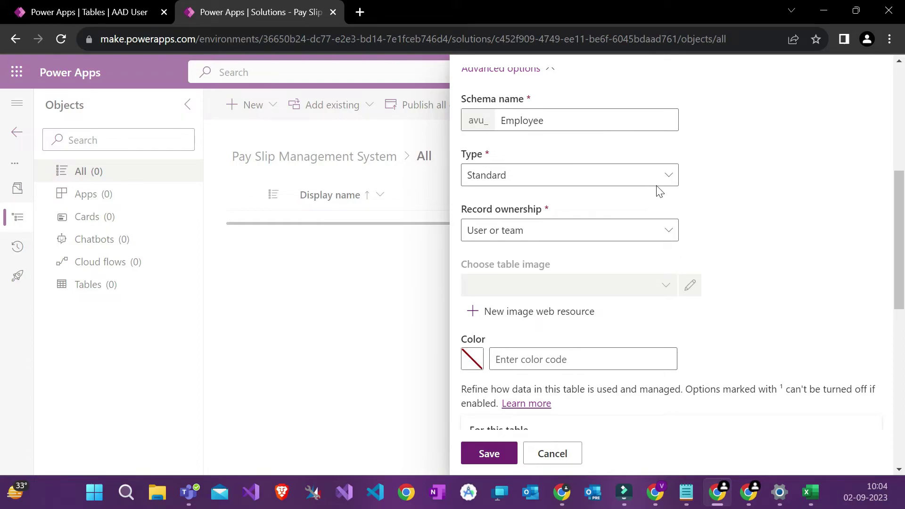
{"action": "left_click", "coordinate": [666, 176]}
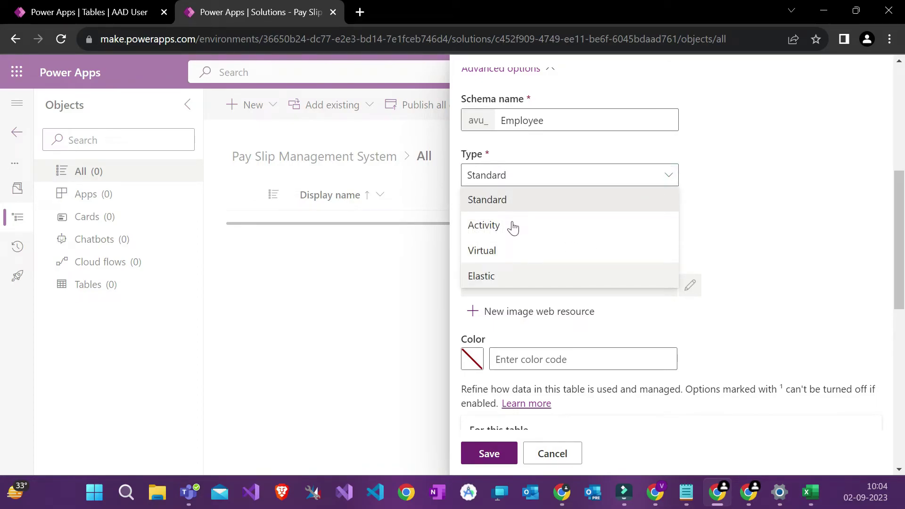
{"action": "scroll", "coordinate": [897, 175], "scroll_direction": "up", "scroll_amount": 1}
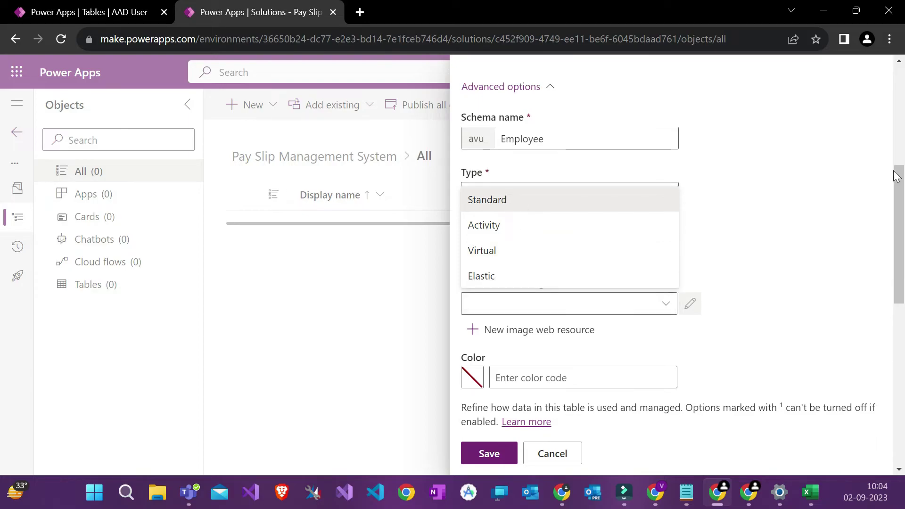
{"action": "scroll", "coordinate": [897, 176], "scroll_direction": "up", "scroll_amount": 6}
{"action": "scroll", "coordinate": [896, 173], "scroll_direction": "down", "scroll_amount": 6}
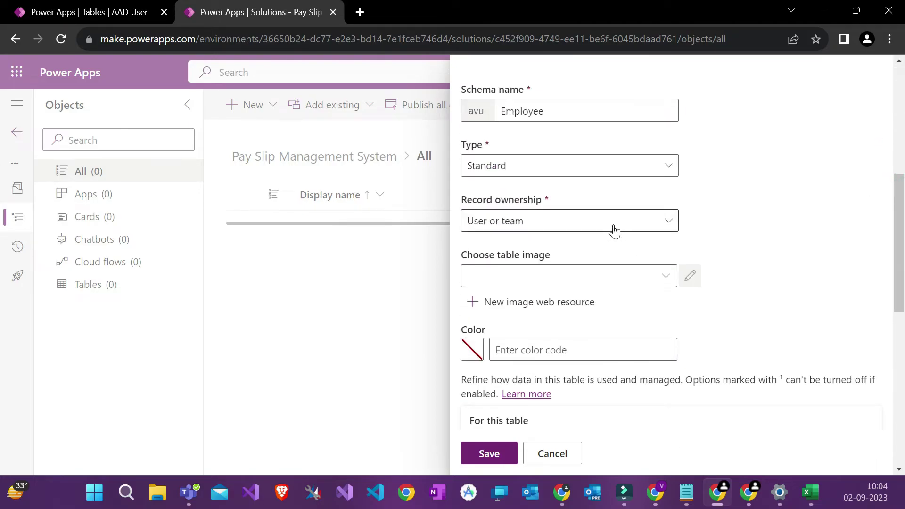
{"action": "left_click", "coordinate": [500, 221]}
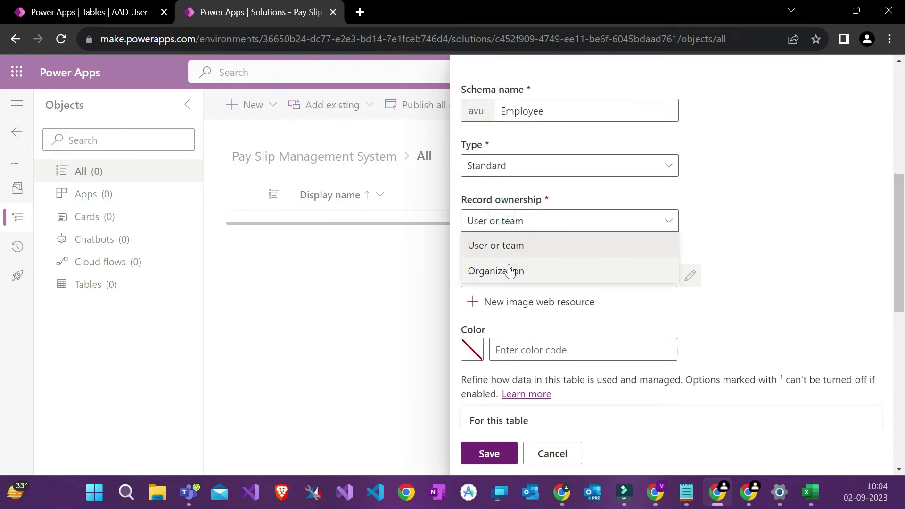
{"action": "left_click", "coordinate": [762, 170]}
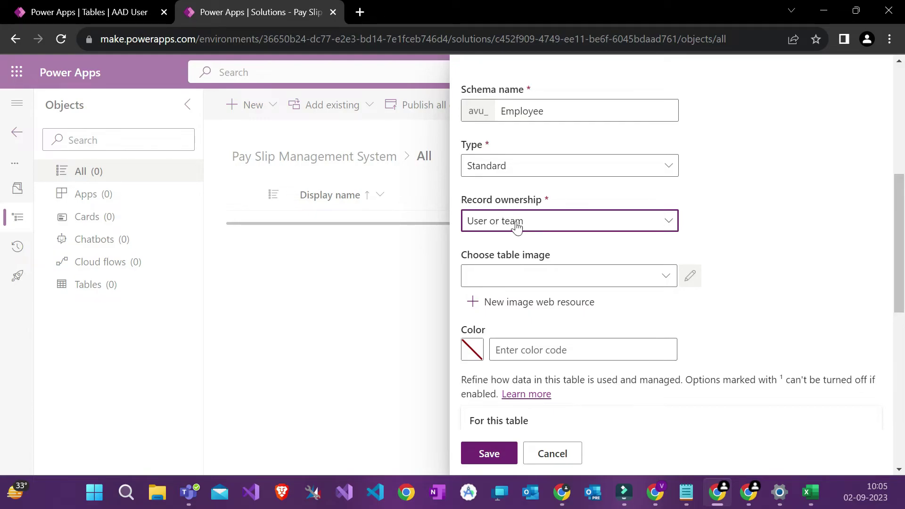
Step: Turn on auditing of changes to the Employee table's data
{"action": "scroll", "coordinate": [542, 264], "scroll_direction": "down", "scroll_amount": 5}
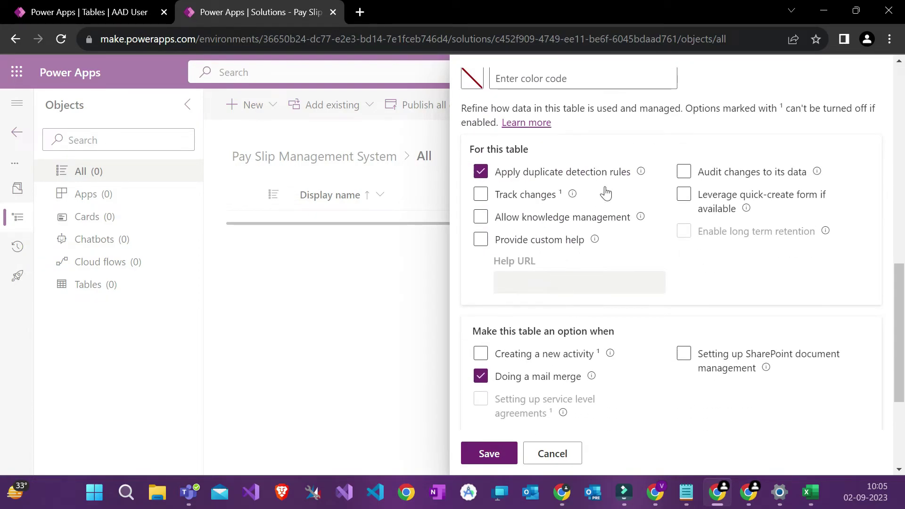
{"action": "left_click", "coordinate": [684, 173]}
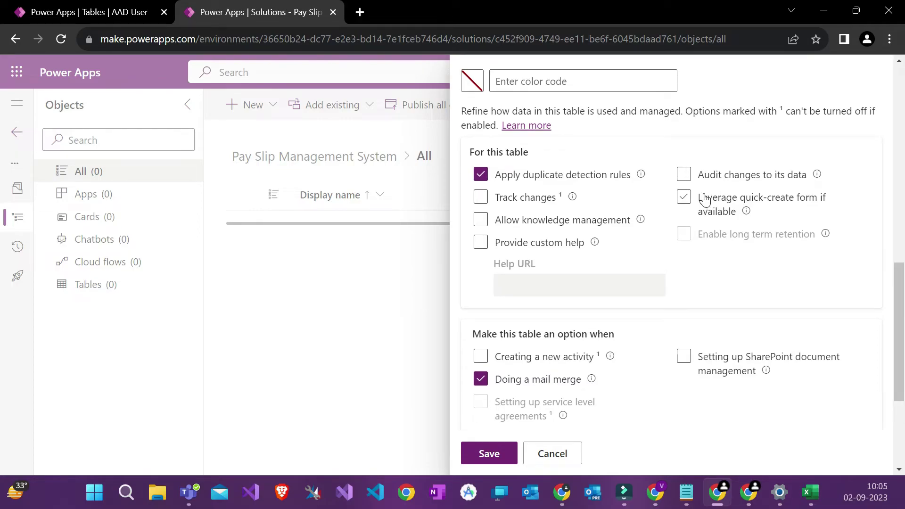
{"action": "scroll", "coordinate": [705, 200], "scroll_direction": "up", "scroll_amount": 1}
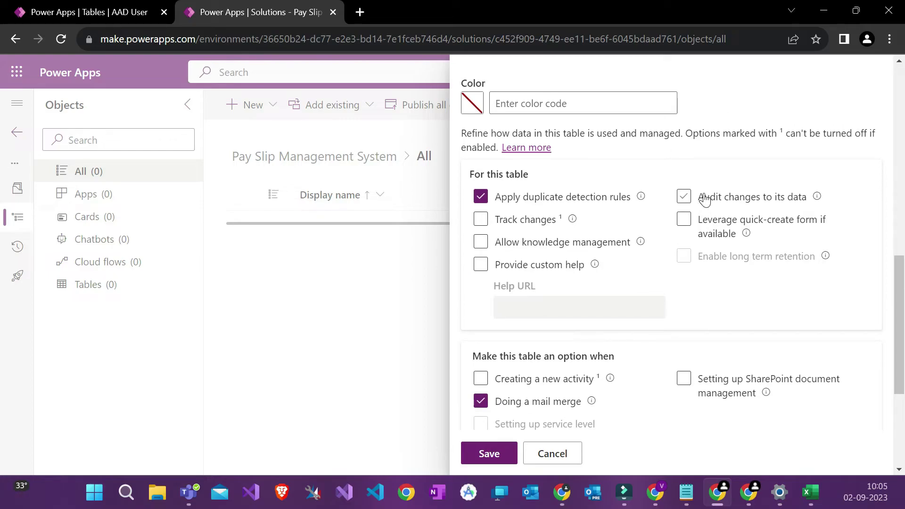
{"action": "scroll", "coordinate": [706, 199], "scroll_direction": "down", "scroll_amount": 2}
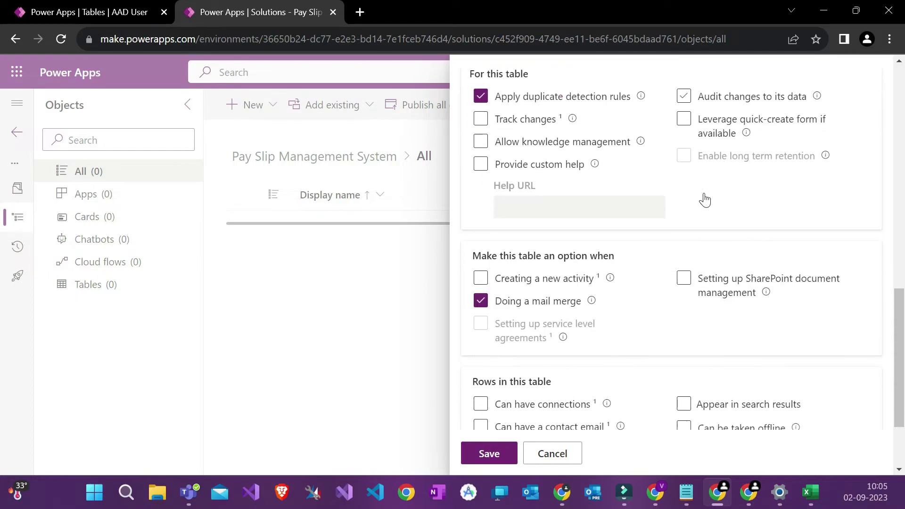
{"action": "scroll", "coordinate": [707, 199], "scroll_direction": "up", "scroll_amount": 1}
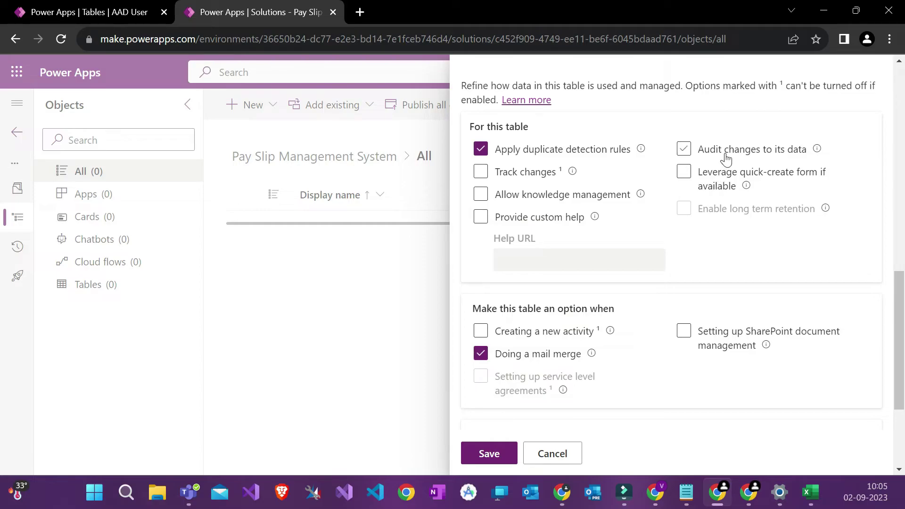
{"action": "scroll", "coordinate": [722, 245], "scroll_direction": "down", "scroll_amount": 2}
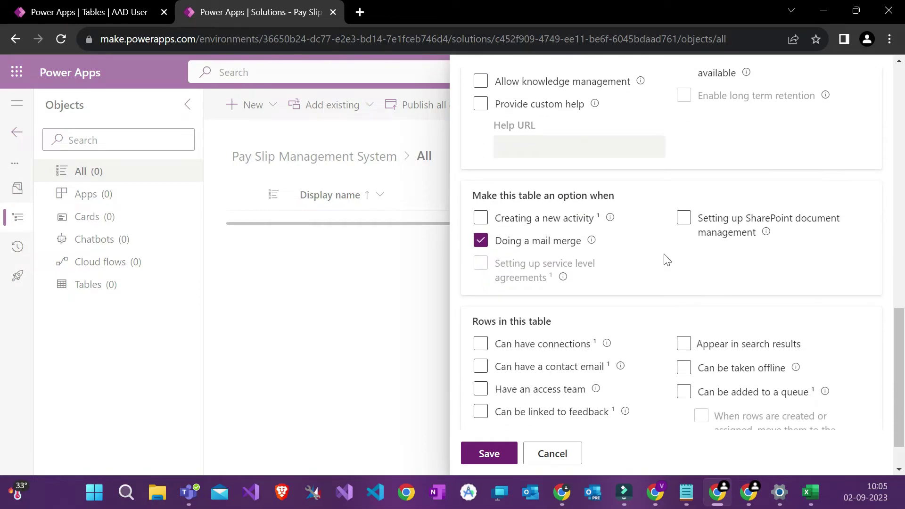
{"action": "scroll", "coordinate": [667, 260], "scroll_direction": "down", "scroll_amount": 1}
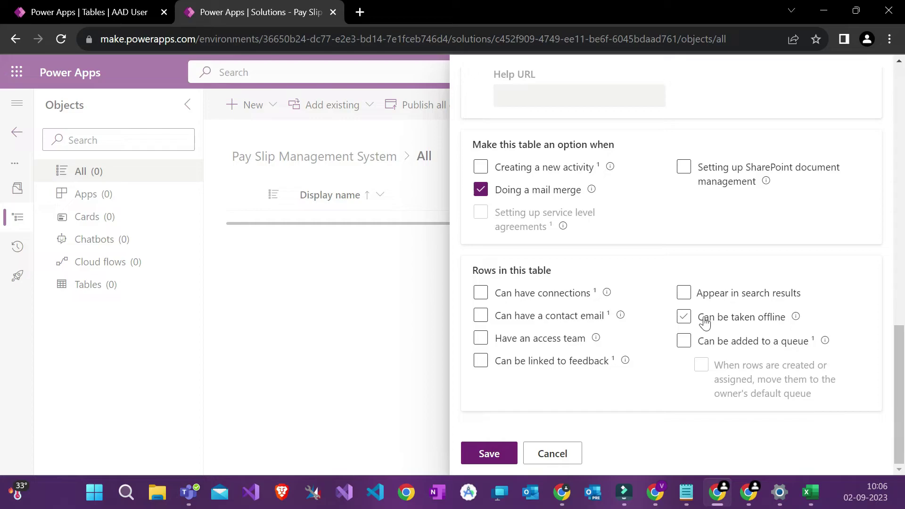
Step: Let the table's rows be taken offline and enable quick-create forms
{"action": "left_click", "coordinate": [684, 322]}
{"action": "scroll", "coordinate": [736, 325], "scroll_direction": "up", "scroll_amount": 5}
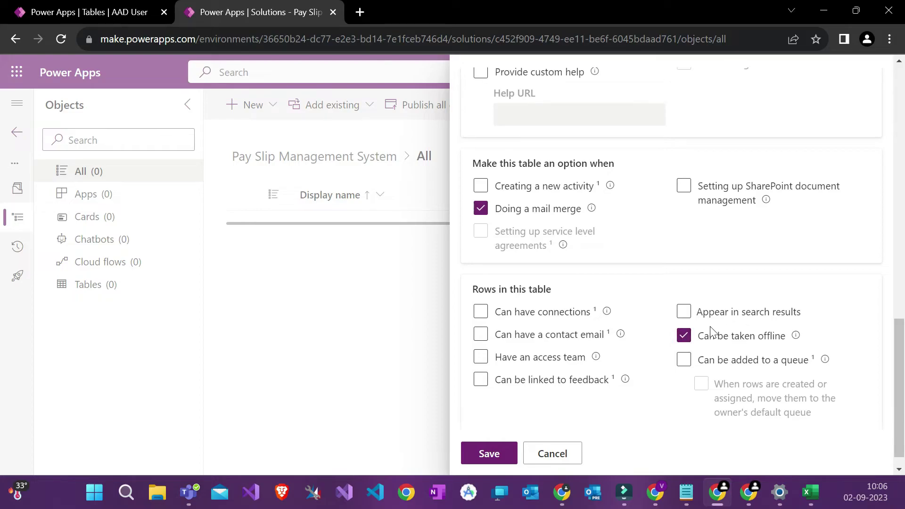
{"action": "left_click", "coordinate": [756, 273]}
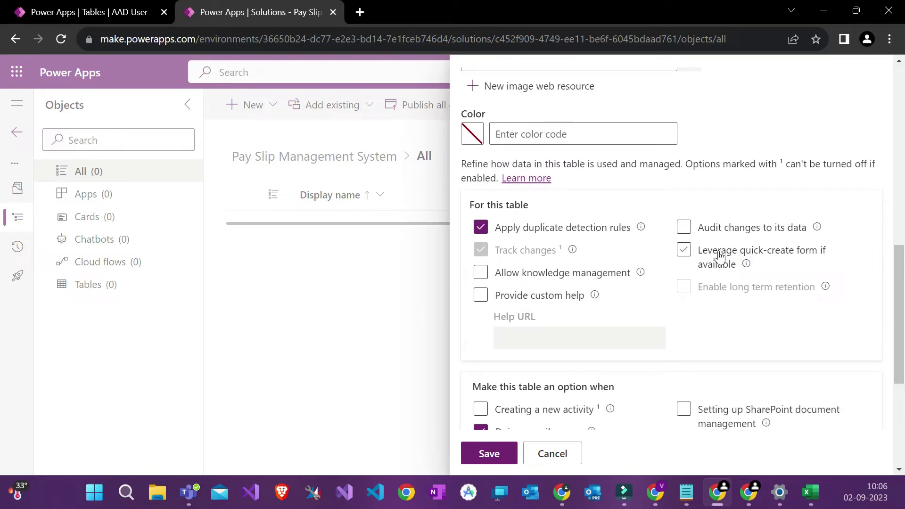
{"action": "left_click", "coordinate": [772, 258]}
{"action": "left_click", "coordinate": [773, 259]}
{"action": "scroll", "coordinate": [718, 289], "scroll_direction": "up", "scroll_amount": 1}
{"action": "scroll", "coordinate": [719, 288], "scroll_direction": "down", "scroll_amount": 3}
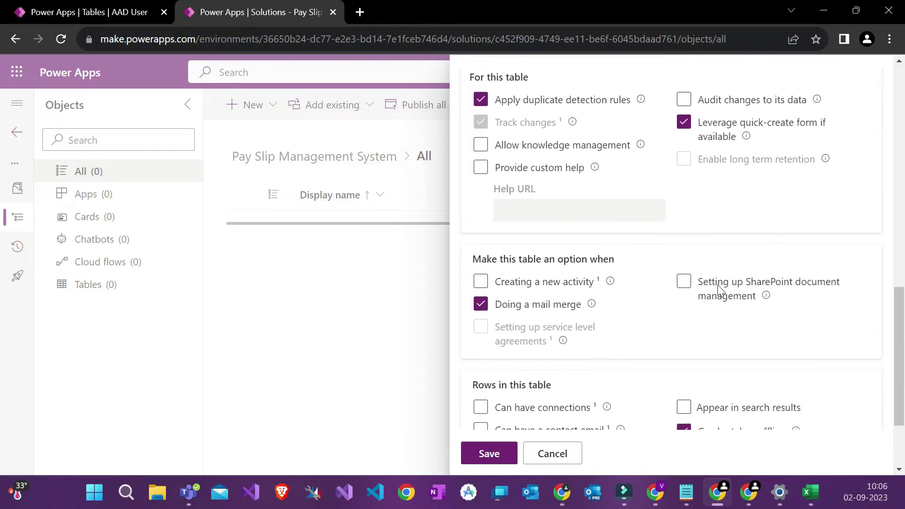
Step: Make sure data-change auditing is checked and select the table's colour setting
{"action": "left_click", "coordinate": [683, 96]}
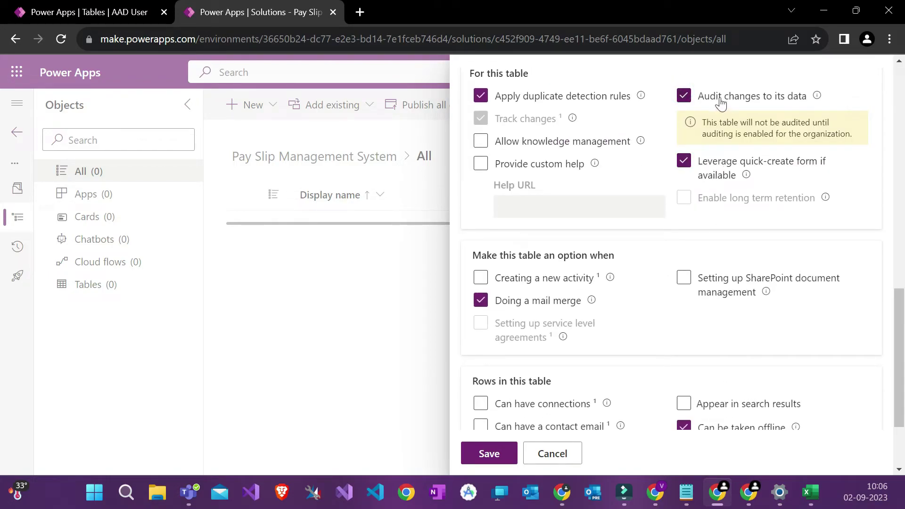
{"action": "scroll", "coordinate": [707, 238], "scroll_direction": "down", "scroll_amount": 2}
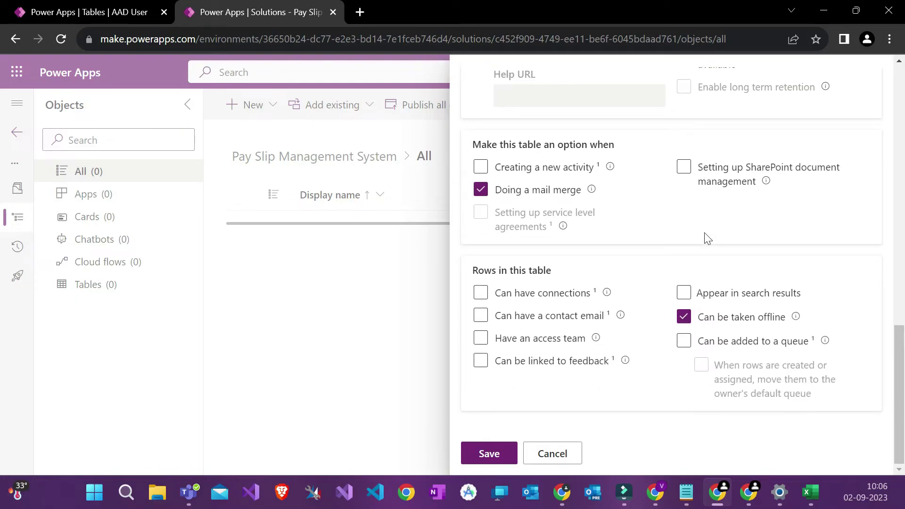
{"action": "scroll", "coordinate": [707, 238], "scroll_direction": "up", "scroll_amount": 4}
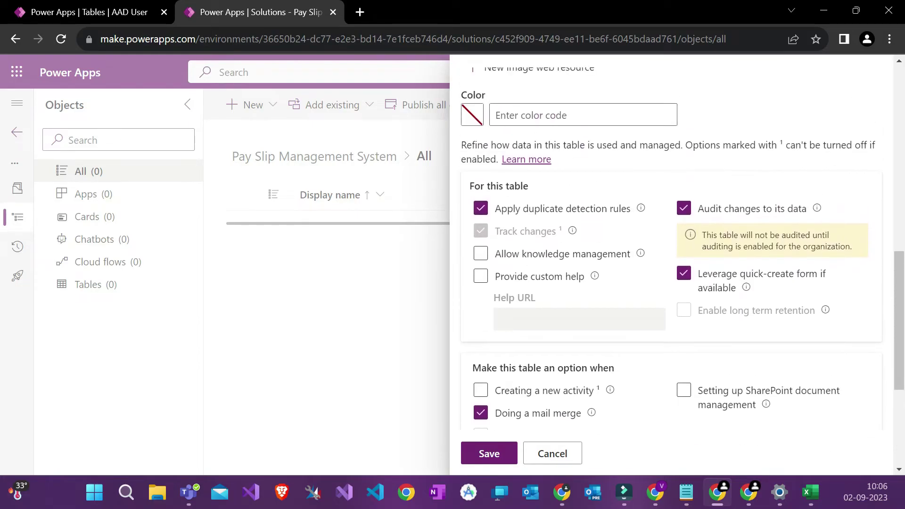
{"action": "scroll", "coordinate": [526, 262], "scroll_direction": "up", "scroll_amount": 5}
{"action": "scroll", "coordinate": [526, 262], "scroll_direction": "down", "scroll_amount": 4}
{"action": "left_click", "coordinate": [528, 234]}
{"action": "scroll", "coordinate": [506, 406], "scroll_direction": "up", "scroll_amount": 1}
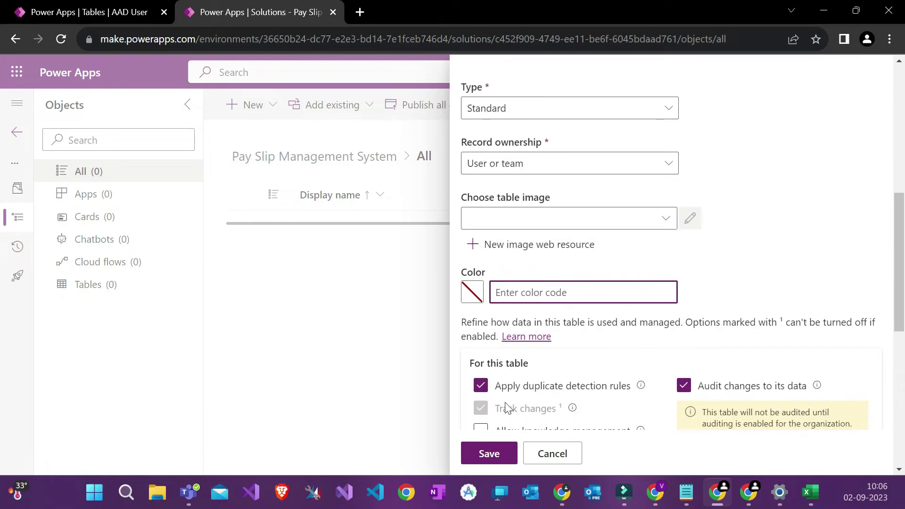
{"action": "scroll", "coordinate": [506, 406], "scroll_direction": "up", "scroll_amount": 7}
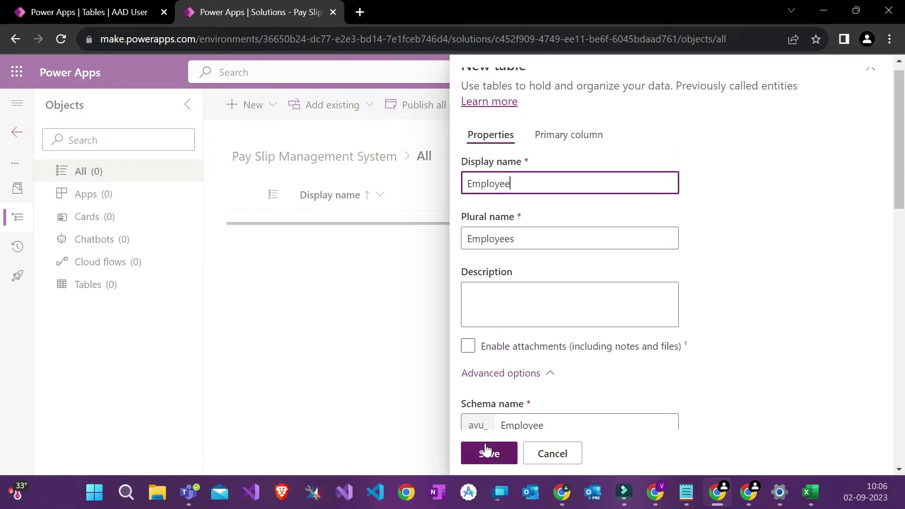
{"action": "left_click", "coordinate": [468, 346]}
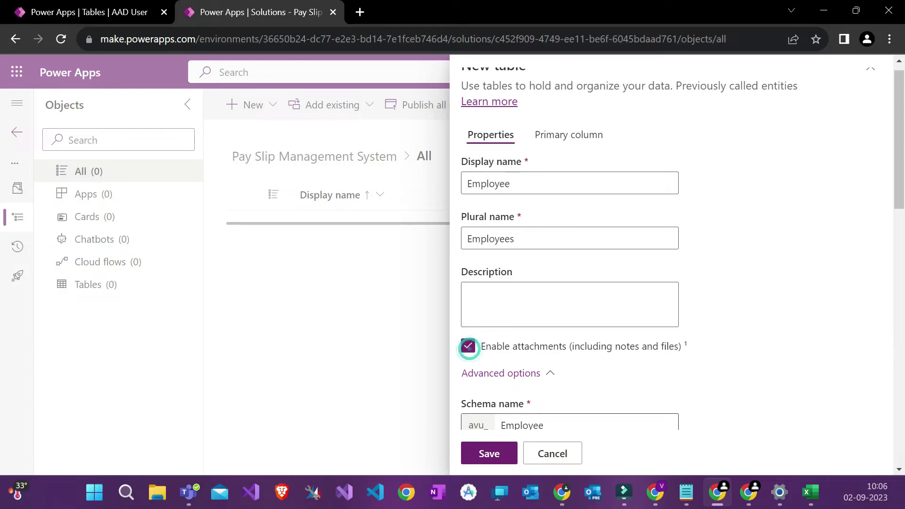
{"action": "left_click", "coordinate": [490, 453]}
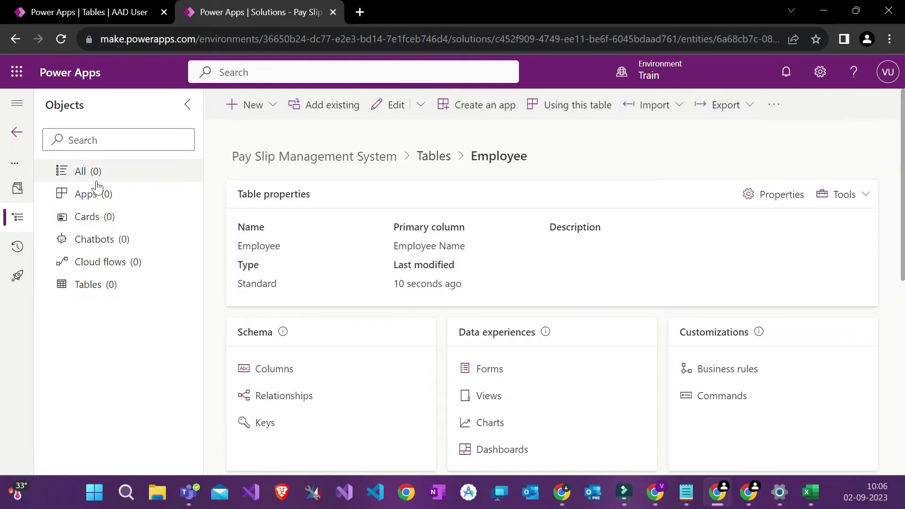
{"action": "left_click", "coordinate": [248, 109]}
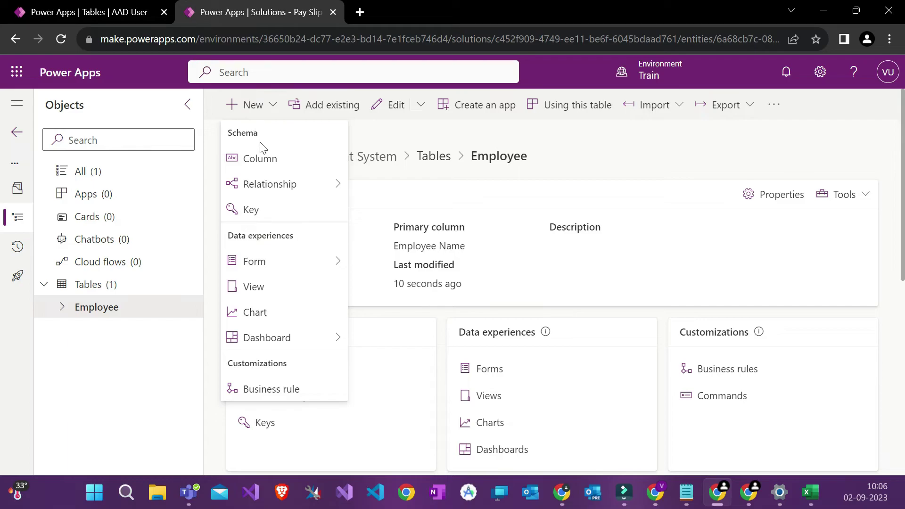
{"action": "left_click", "coordinate": [405, 174]}
{"action": "scroll", "coordinate": [407, 255], "scroll_direction": "down", "scroll_amount": 3}
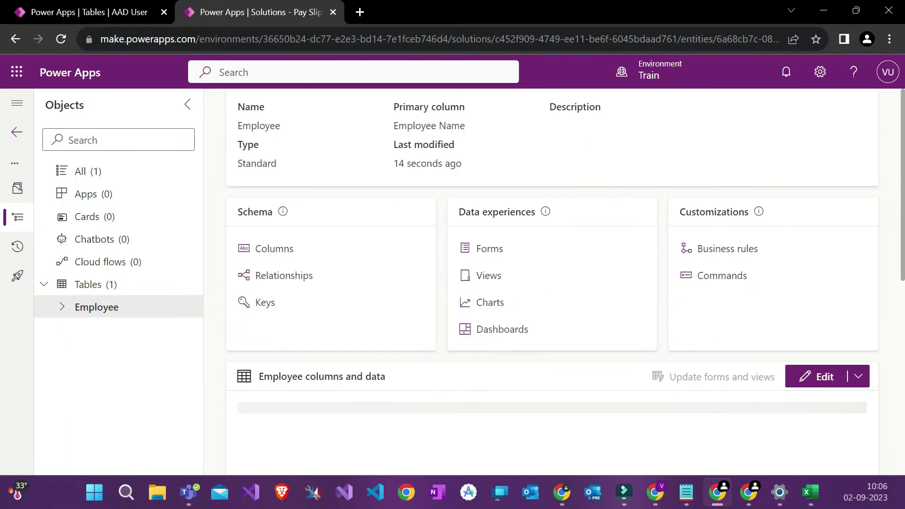
{"action": "scroll", "coordinate": [492, 261], "scroll_direction": "up", "scroll_amount": 3}
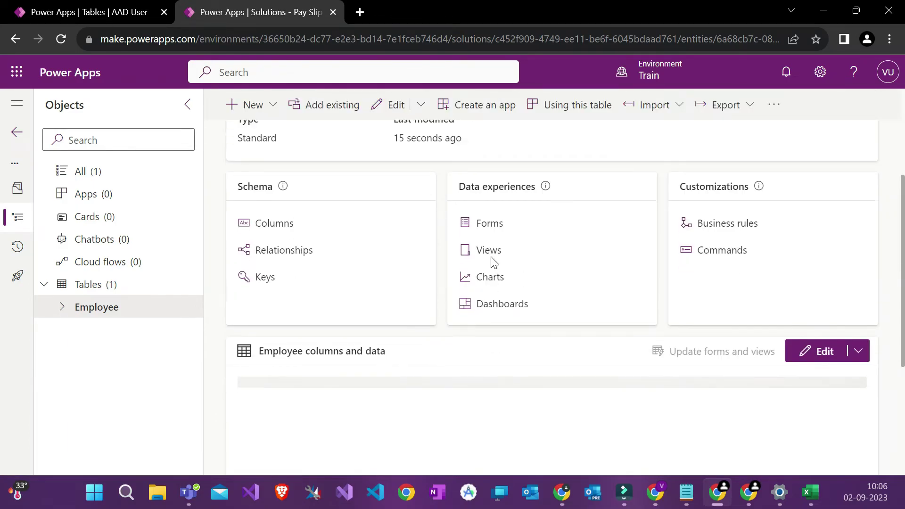
{"action": "scroll", "coordinate": [493, 261], "scroll_direction": "down", "scroll_amount": 1}
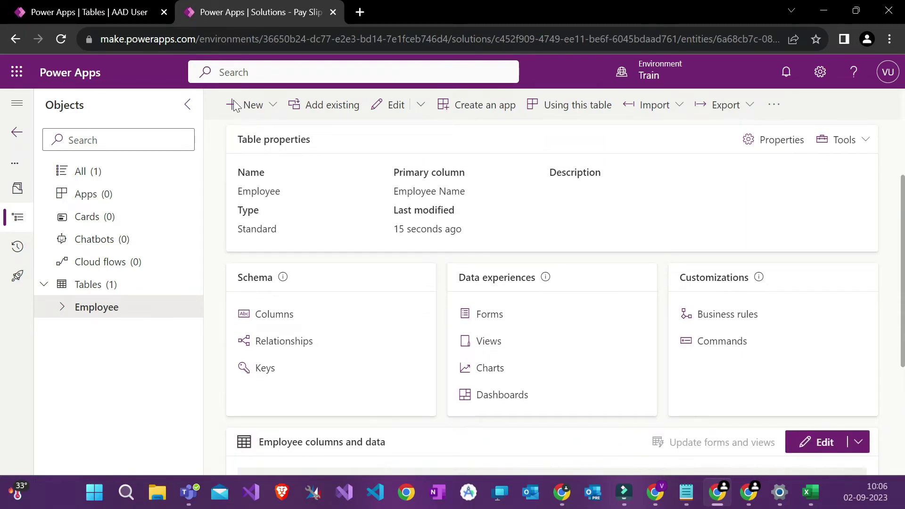
{"action": "scroll", "coordinate": [358, 176], "scroll_direction": "down", "scroll_amount": 5}
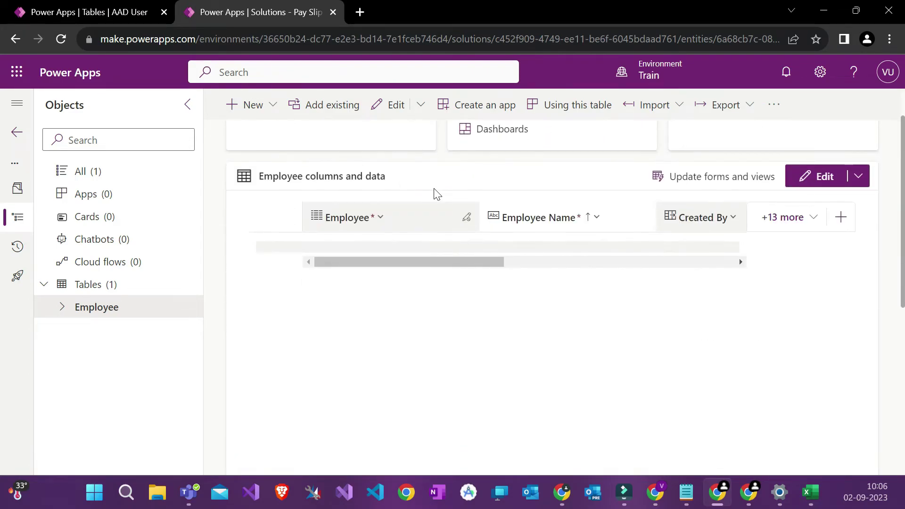
{"action": "scroll", "coordinate": [657, 212], "scroll_direction": "up", "scroll_amount": 1}
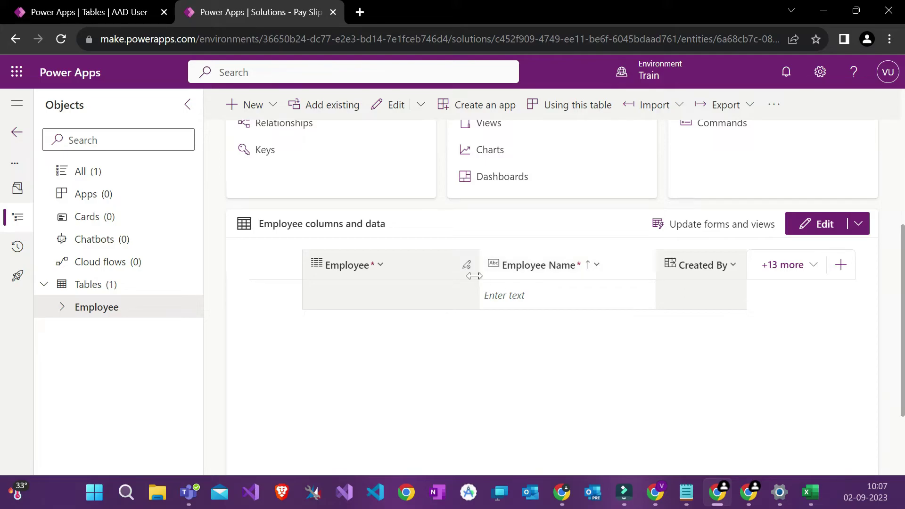
{"action": "scroll", "coordinate": [443, 293], "scroll_direction": "up", "scroll_amount": 1}
{"action": "scroll", "coordinate": [443, 293], "scroll_direction": "up", "scroll_amount": 3}
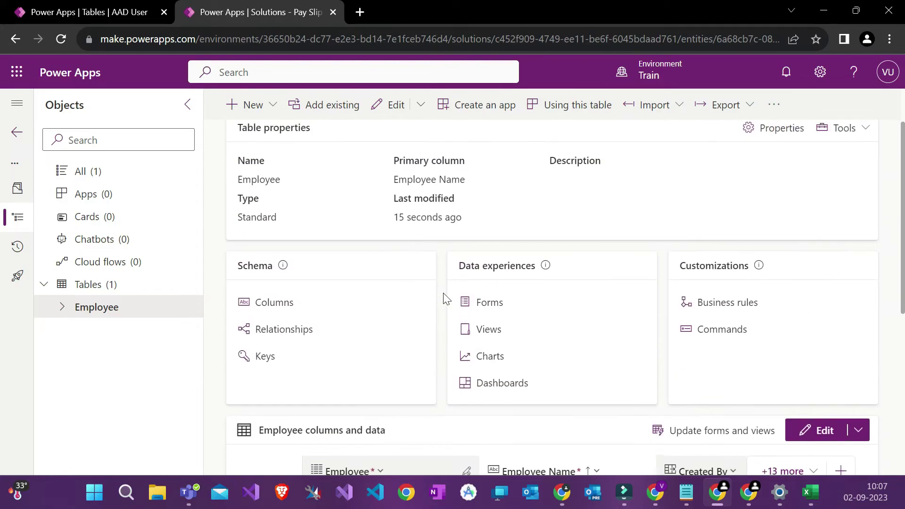
{"action": "scroll", "coordinate": [470, 288], "scroll_direction": "down", "scroll_amount": 1}
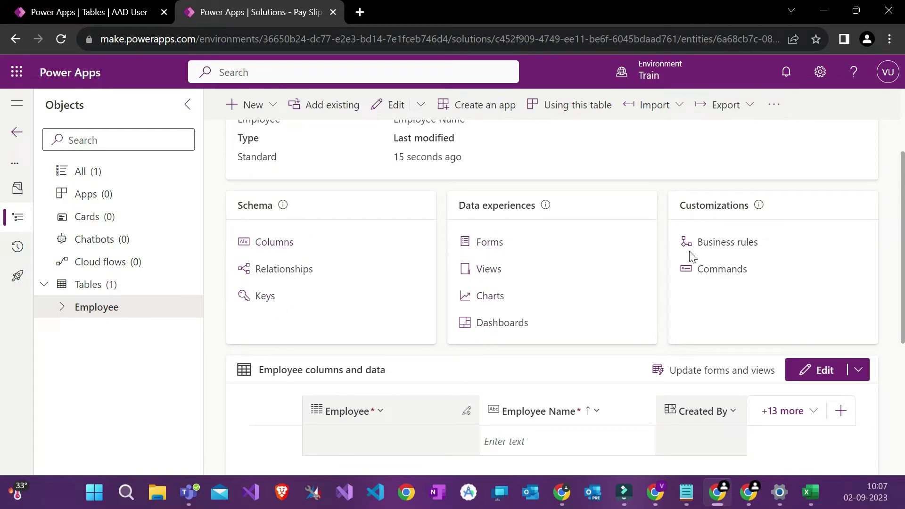
{"action": "scroll", "coordinate": [719, 273], "scroll_direction": "up", "scroll_amount": 2}
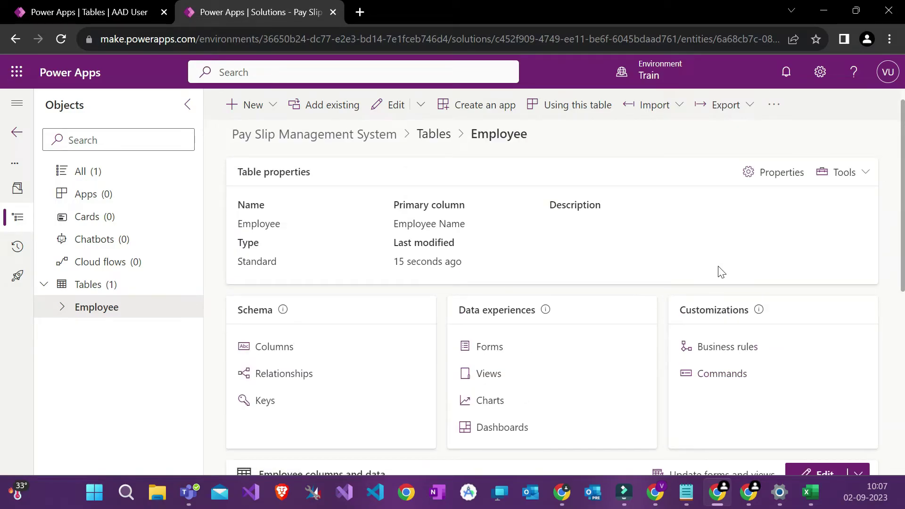
{"action": "scroll", "coordinate": [707, 264], "scroll_direction": "down", "scroll_amount": 1}
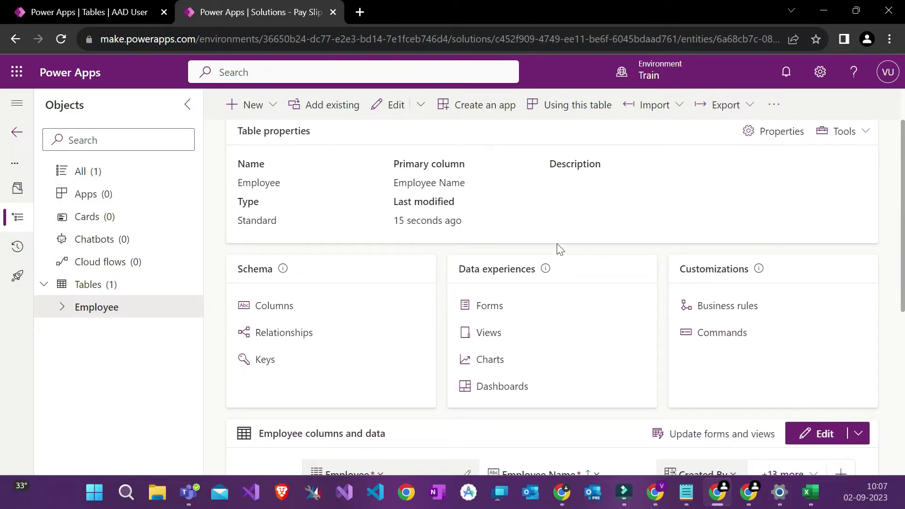
{"action": "scroll", "coordinate": [558, 249], "scroll_direction": "down", "scroll_amount": 2}
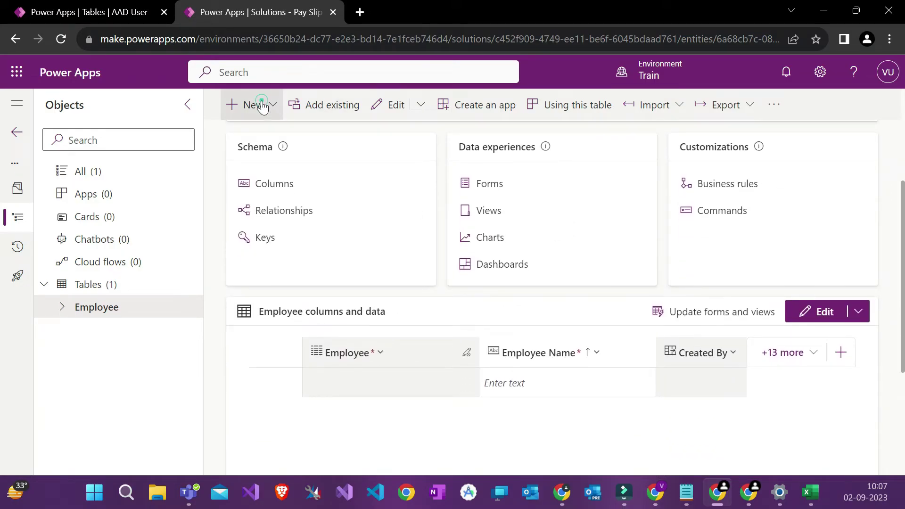
Step: Add a new column to the Employee table with display name Employee ID
{"action": "left_click", "coordinate": [263, 103]}
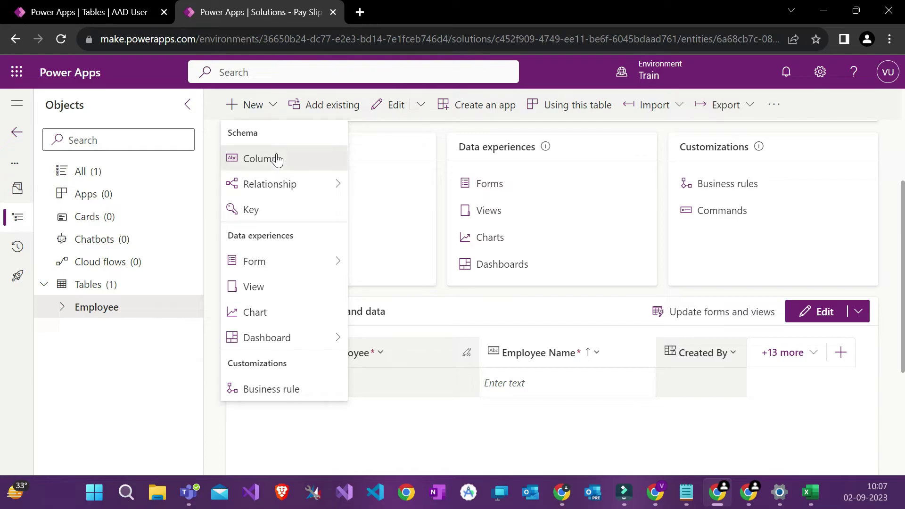
{"action": "left_click", "coordinate": [277, 159]}
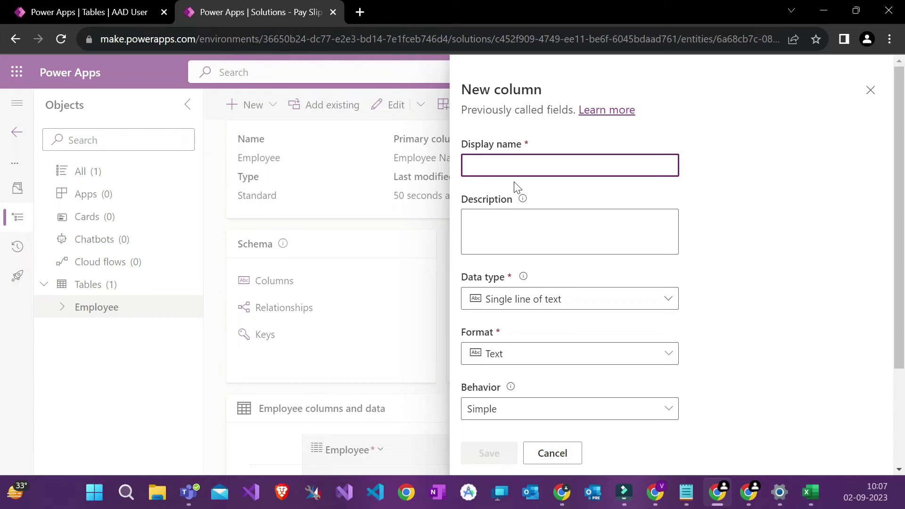
{"action": "type", "text": "Emp"}
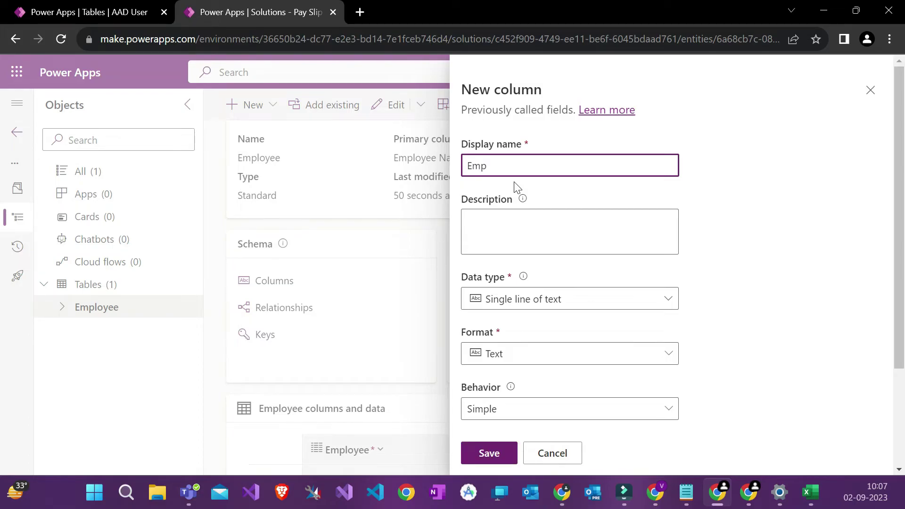
{"action": "type", "text": "loyee ID"}
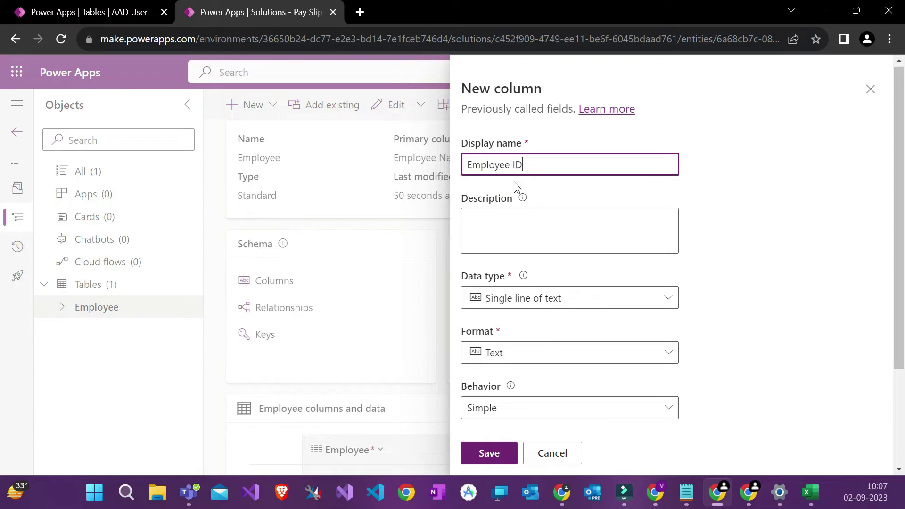
{"action": "scroll", "coordinate": [516, 186], "scroll_direction": "down", "scroll_amount": 3}
{"action": "scroll", "coordinate": [526, 176], "scroll_direction": "up", "scroll_amount": 3}
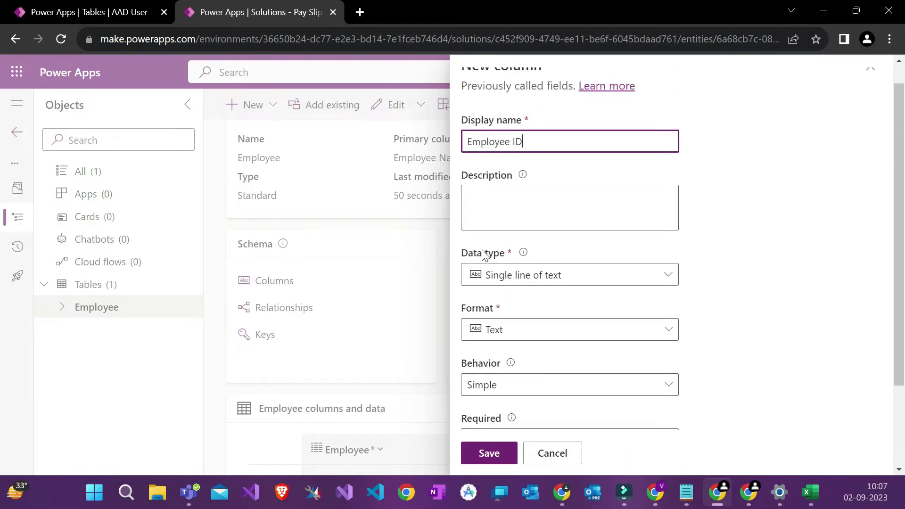
{"action": "left_click", "coordinate": [482, 259]}
{"action": "triple_click", "coordinate": [481, 254]}
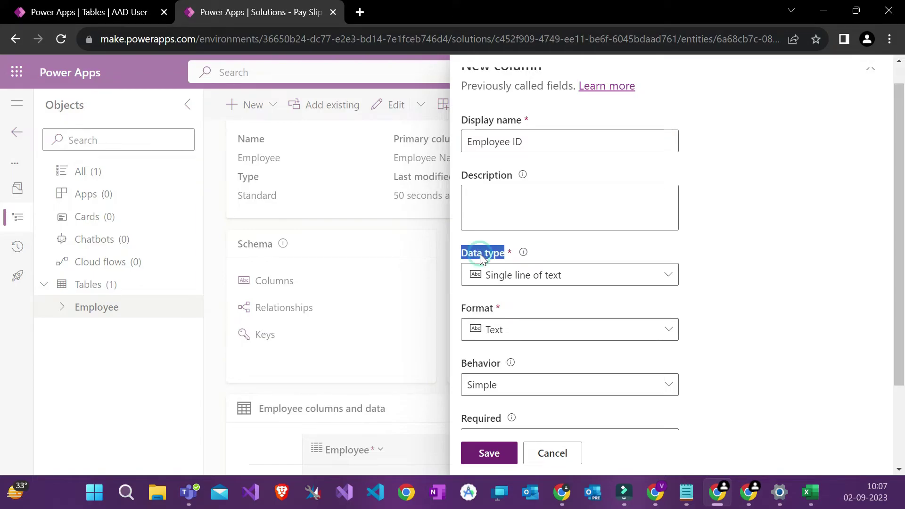
{"action": "left_click", "coordinate": [480, 254]}
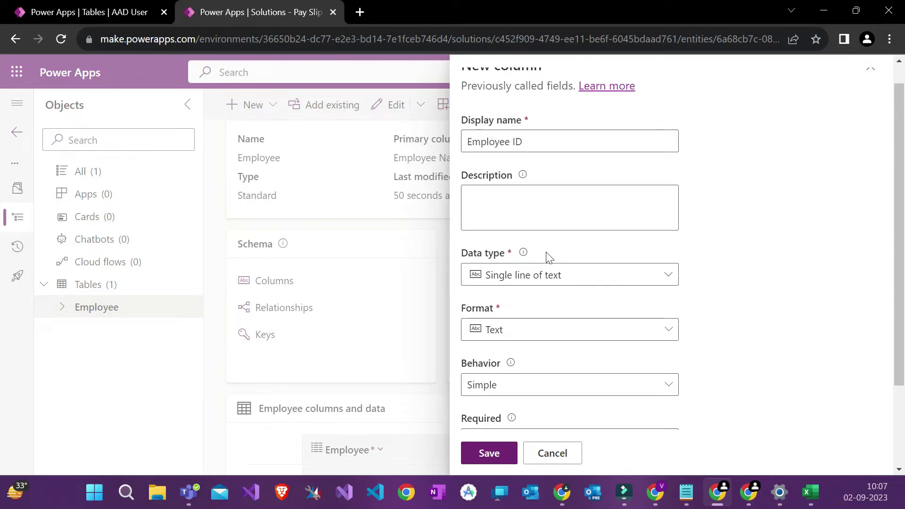
{"action": "left_click", "coordinate": [537, 276]}
{"action": "scroll", "coordinate": [631, 233], "scroll_direction": "down", "scroll_amount": 2}
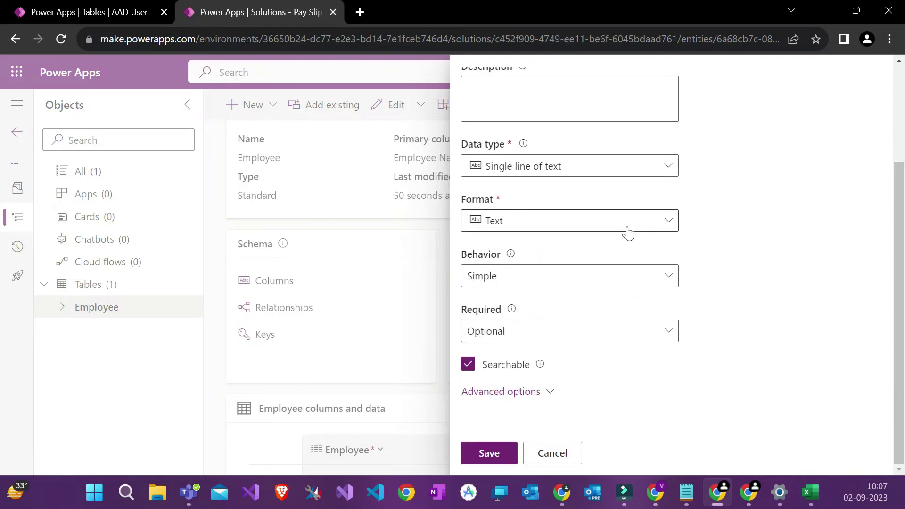
Step: Change the Employee ID data type from Single line of text to Number > Whole number
{"action": "left_click", "coordinate": [608, 170]}
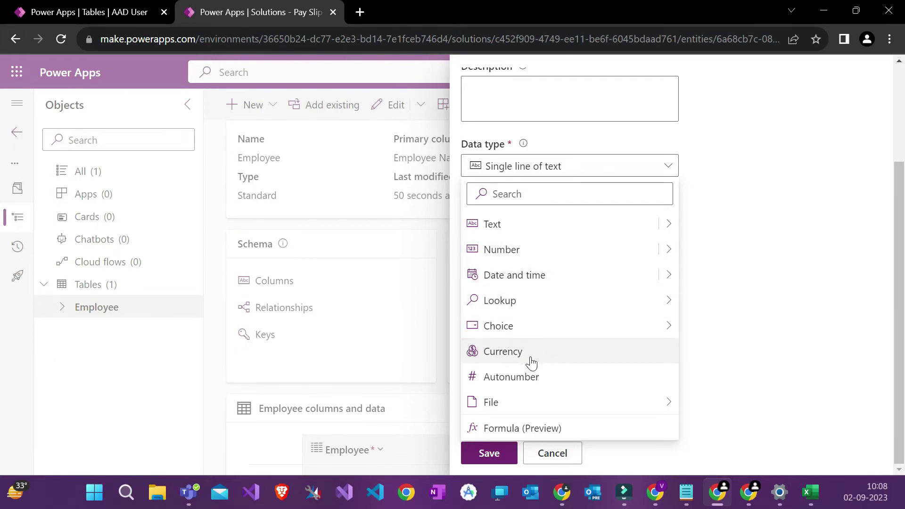
{"action": "mouse_move", "coordinate": [519, 409]}
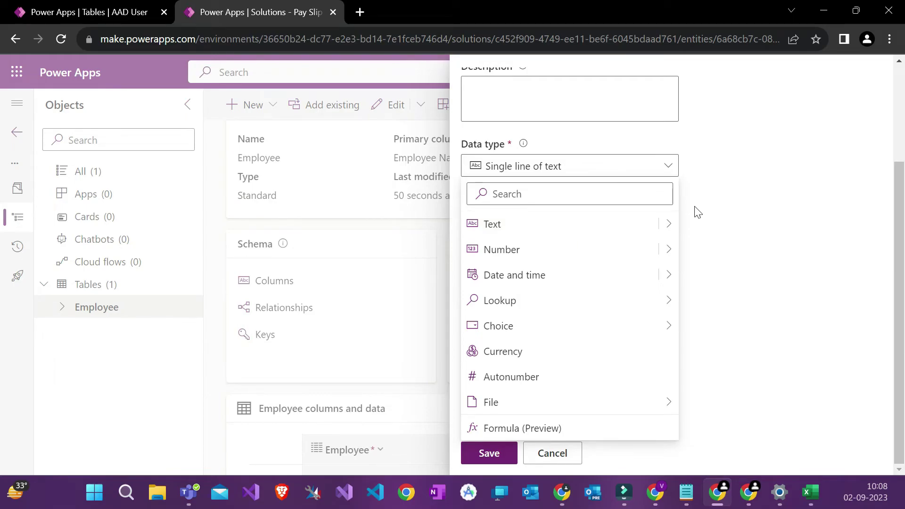
{"action": "left_click", "coordinate": [670, 227]}
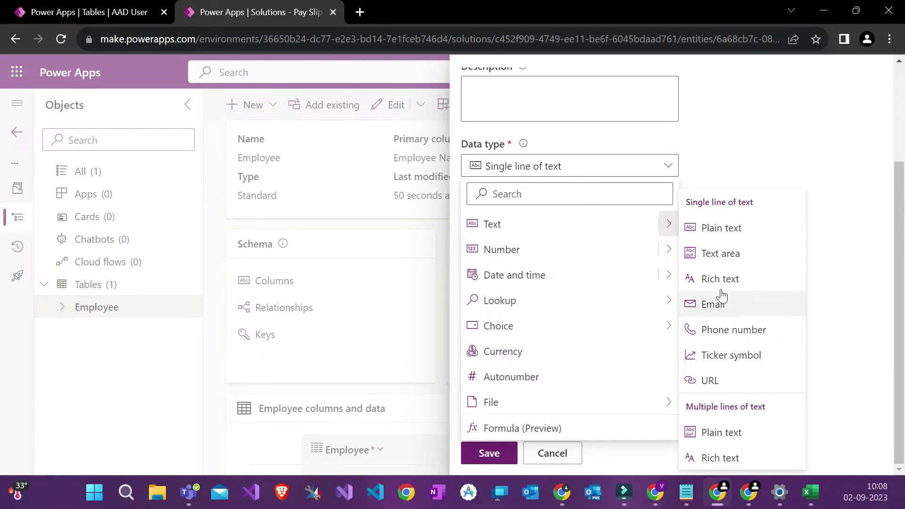
{"action": "left_click", "coordinate": [613, 249]}
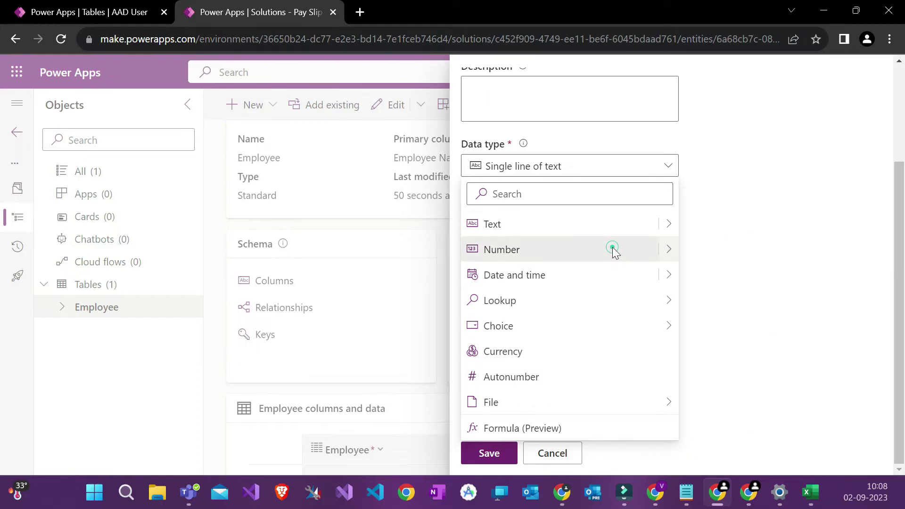
{"action": "left_click", "coordinate": [660, 163]}
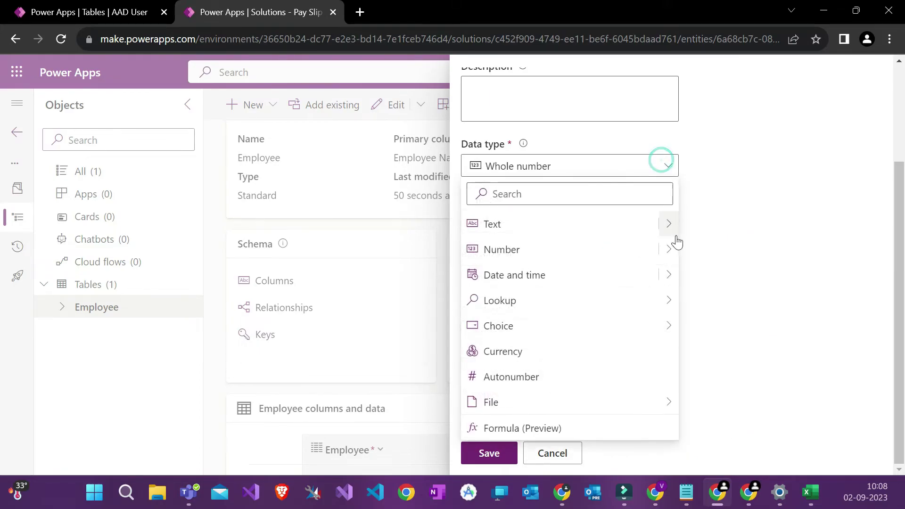
{"action": "left_click", "coordinate": [669, 249]}
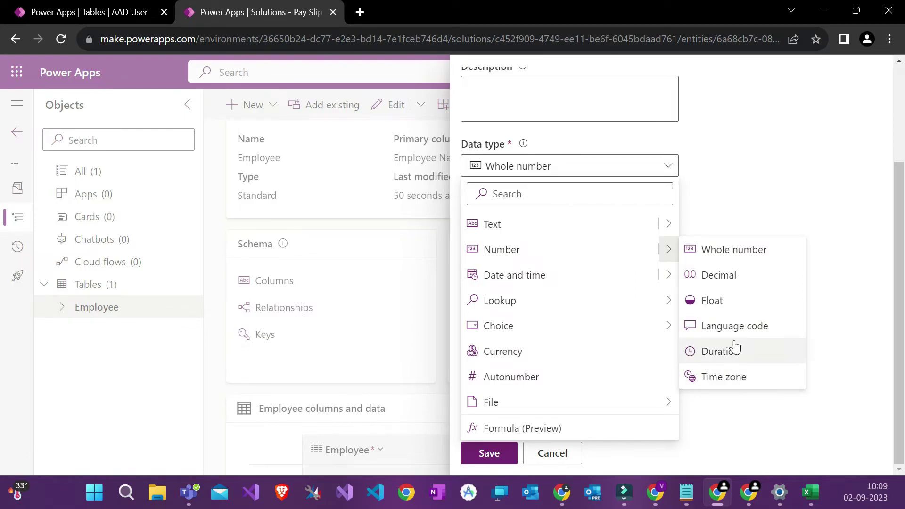
{"action": "mouse_move", "coordinate": [663, 302]}
{"action": "mouse_move", "coordinate": [671, 283]}
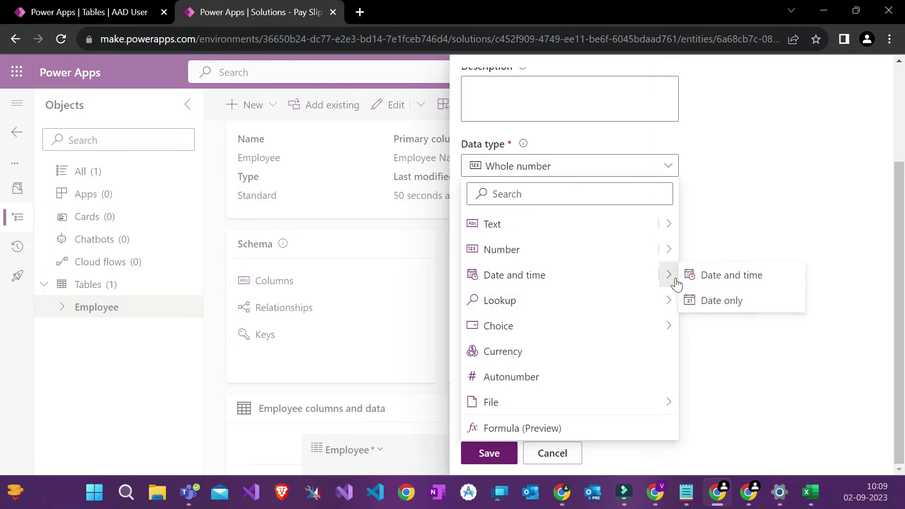
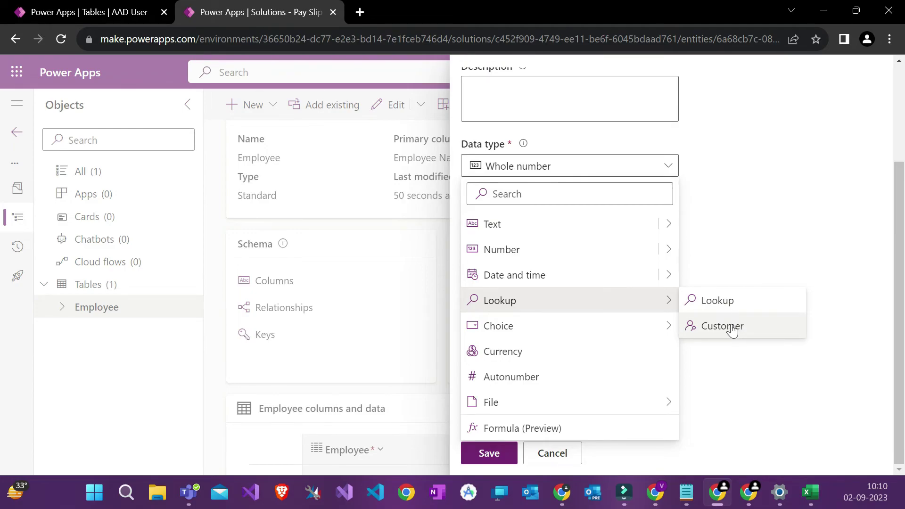
Step: Make Employee ID an Autonumber column with a seed value of 1
{"action": "mouse_move", "coordinate": [668, 323]}
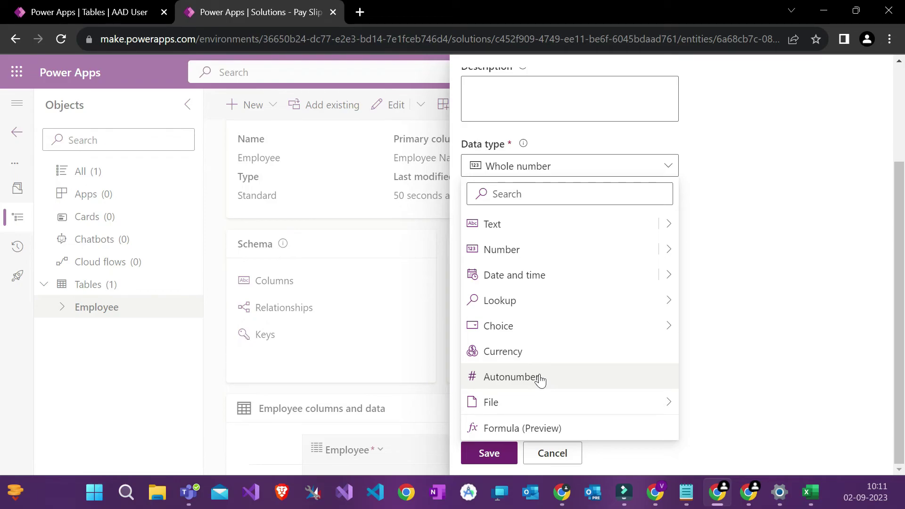
{"action": "mouse_move", "coordinate": [529, 409]}
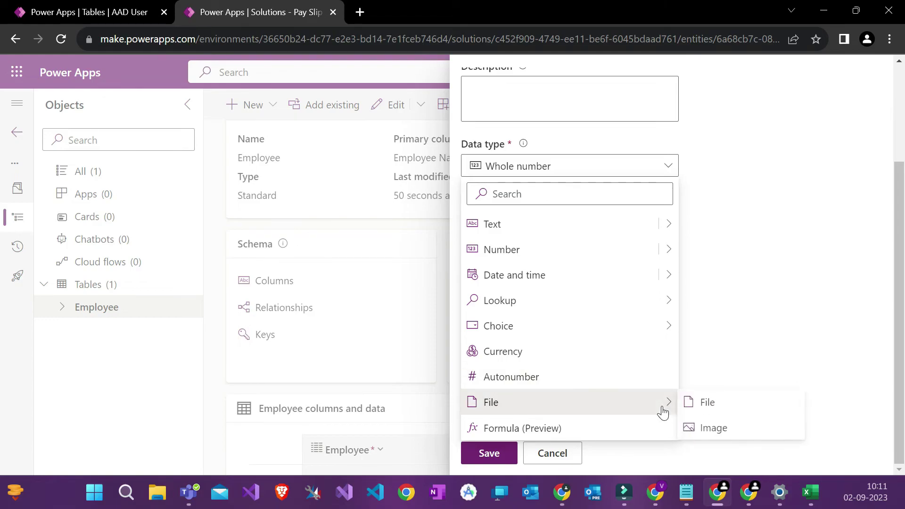
{"action": "left_click", "coordinate": [638, 374]}
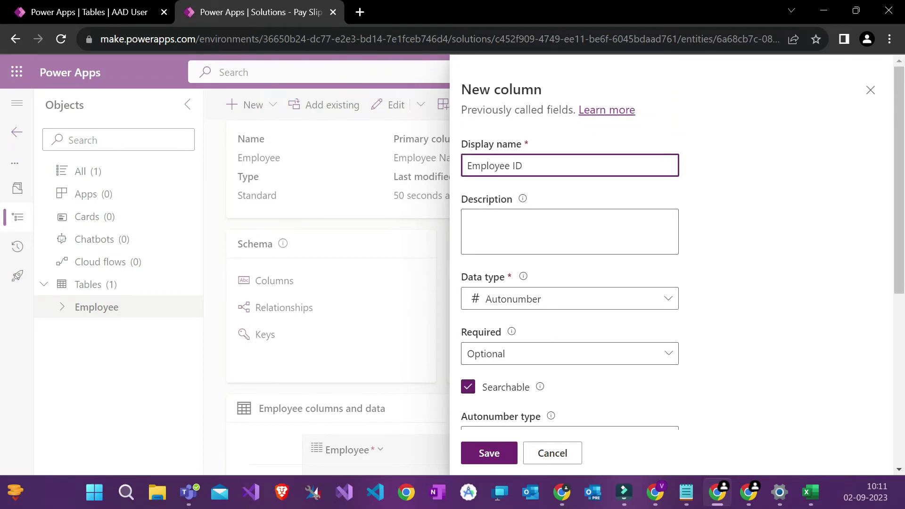
{"action": "scroll", "coordinate": [565, 265], "scroll_direction": "down", "scroll_amount": 7}
{"action": "double_click", "coordinate": [471, 339]}
{"action": "left_click", "coordinate": [484, 288]}
{"action": "double_click", "coordinate": [483, 288]}
{"action": "left_click", "coordinate": [484, 288]}
{"action": "left_click", "coordinate": [489, 288]}
{"action": "double_click", "coordinate": [489, 288]}
{"action": "key", "text": "End"}
{"action": "key", "text": "BackSpace"}
{"action": "key", "text": "BackSpace"}
{"action": "key", "text": "BackSpace"}
{"action": "key", "text": "BackSpace"}
{"action": "type", "text": "1"}
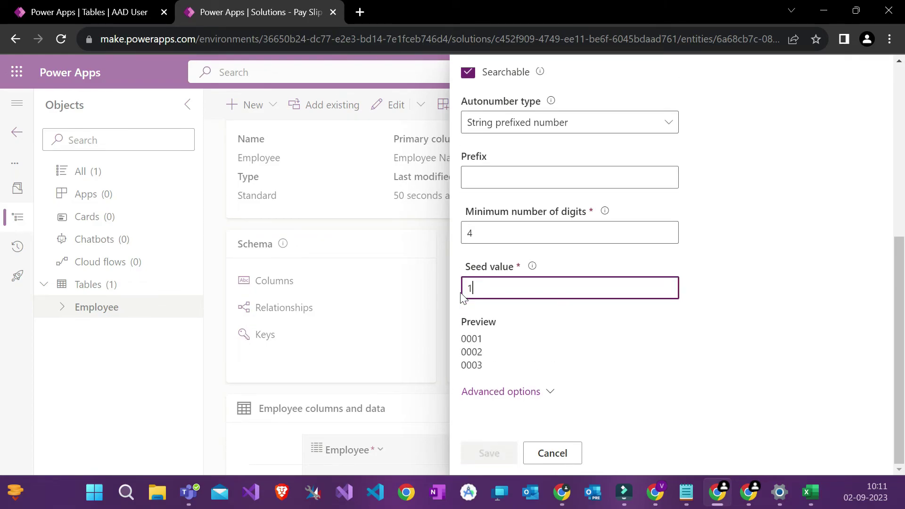
{"action": "left_click", "coordinate": [514, 317]}
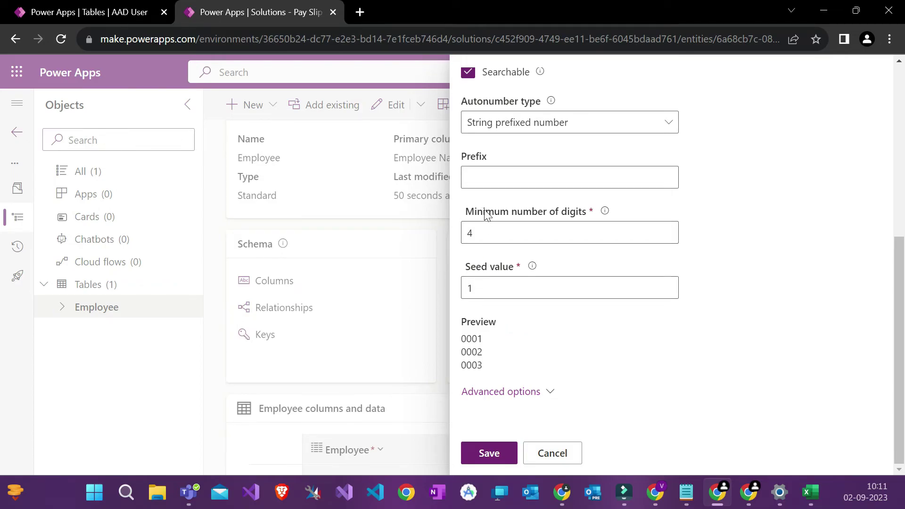
Step: Set the autonumber prefix to E and the minimum number of digits to 4
{"action": "left_click", "coordinate": [477, 177]}
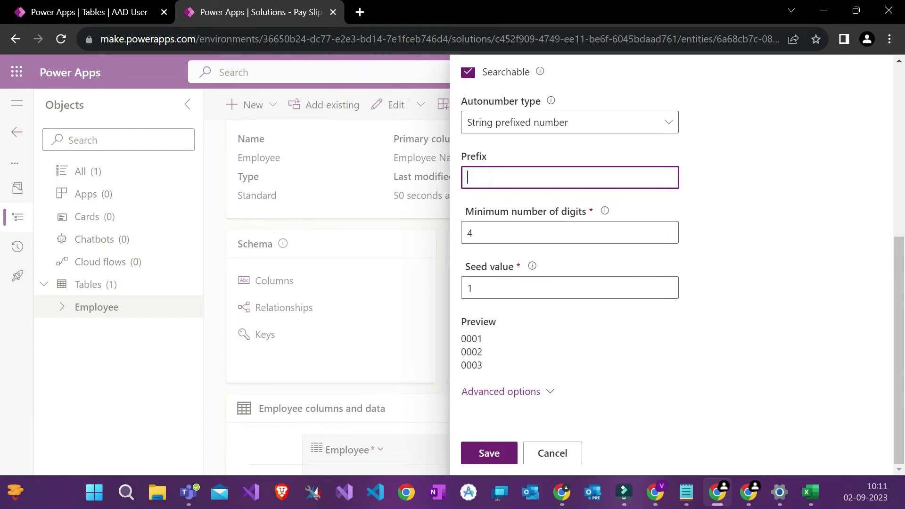
{"action": "type", "text": "E"}
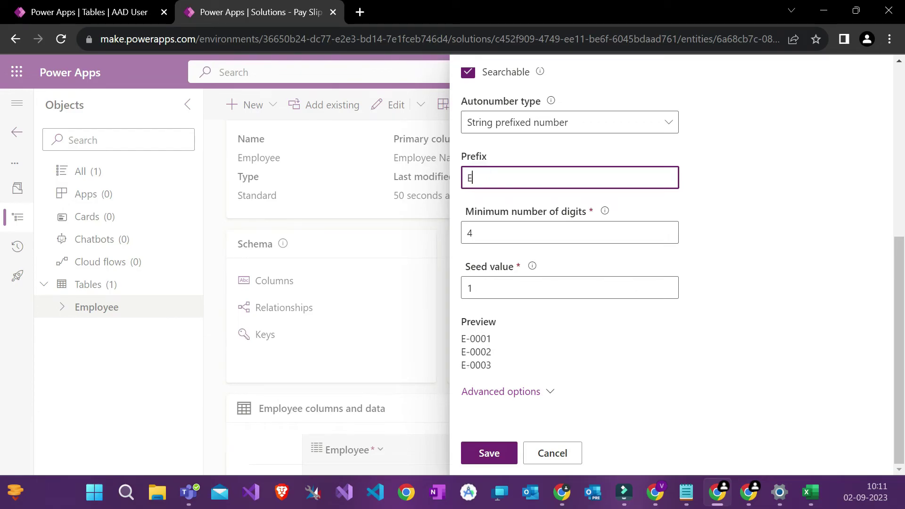
{"action": "triple_click", "coordinate": [472, 339]}
{"action": "left_click", "coordinate": [481, 233]}
{"action": "double_click", "coordinate": [481, 233]}
{"action": "type", "text": "1"}
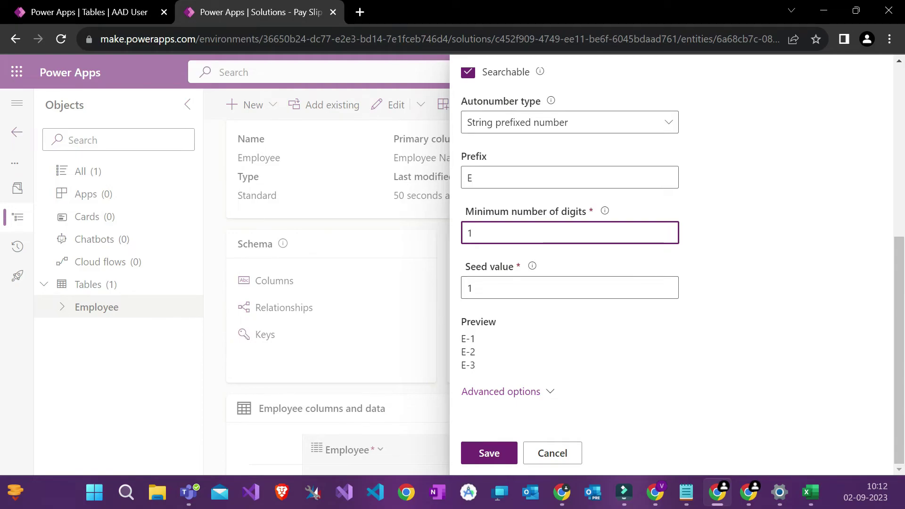
{"action": "key", "text": "BackSpace"}
{"action": "type", "text": "1"}
{"action": "key", "text": "BackSpace"}
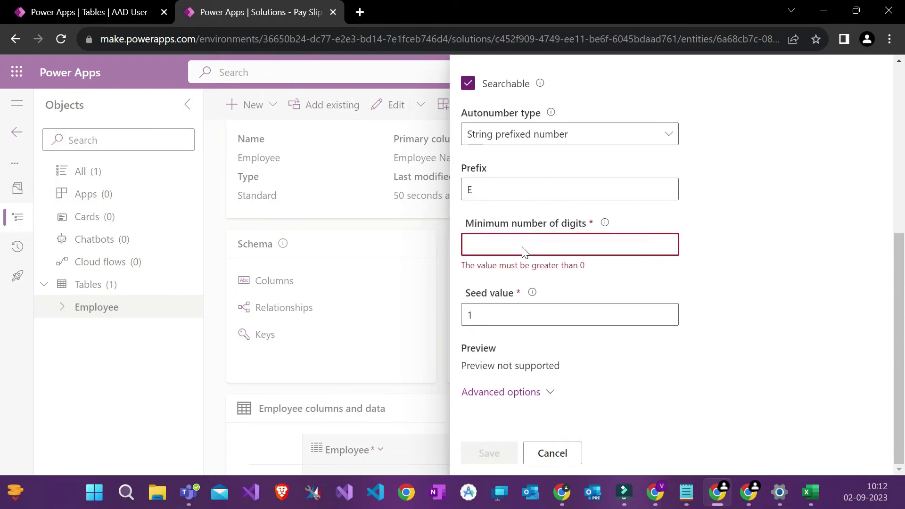
{"action": "type", "text": "4"}
Step: Check the previewed IDs E-0001, E-0002 and E-0003
{"action": "scroll", "coordinate": [542, 354], "scroll_direction": "up", "scroll_amount": 2}
{"action": "scroll", "coordinate": [542, 353], "scroll_direction": "up", "scroll_amount": 1}
{"action": "scroll", "coordinate": [540, 358], "scroll_direction": "down", "scroll_amount": 2}
{"action": "left_click_drag", "start_coordinate": [462, 339], "coordinate": [491, 339]}
{"action": "triple_click", "coordinate": [491, 351]}
{"action": "triple_click", "coordinate": [491, 366]}
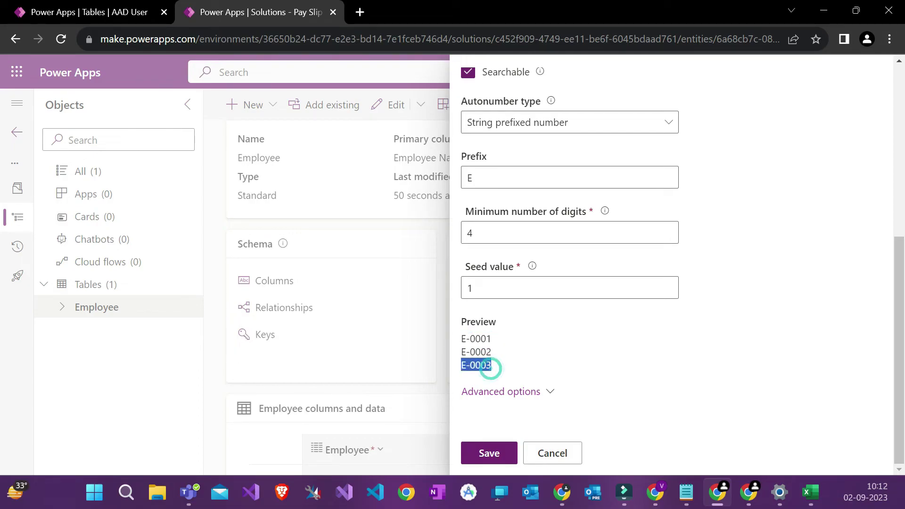
Step: Expand Advanced options and review schema name avu_EmployeeID and the 100-character maximum
{"action": "left_click", "coordinate": [533, 390]}
{"action": "scroll", "coordinate": [534, 393], "scroll_direction": "down", "scroll_amount": 6}
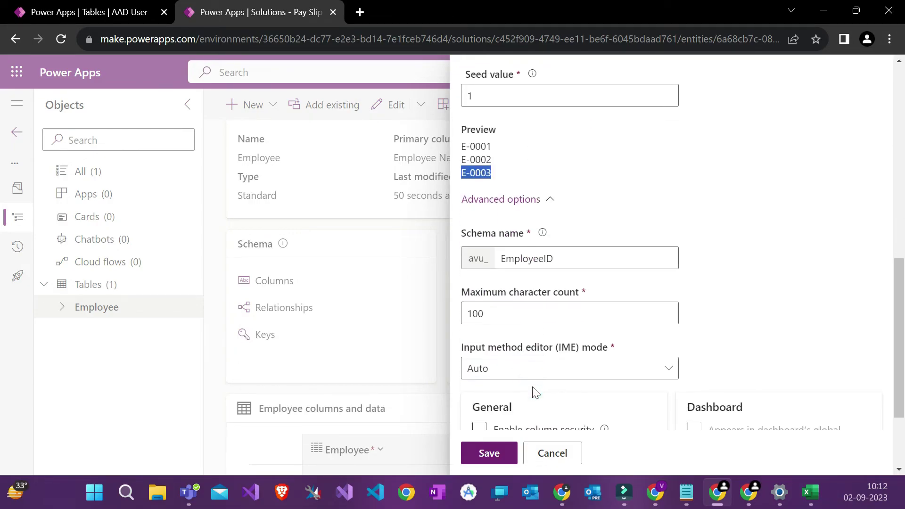
{"action": "double_click", "coordinate": [510, 179]}
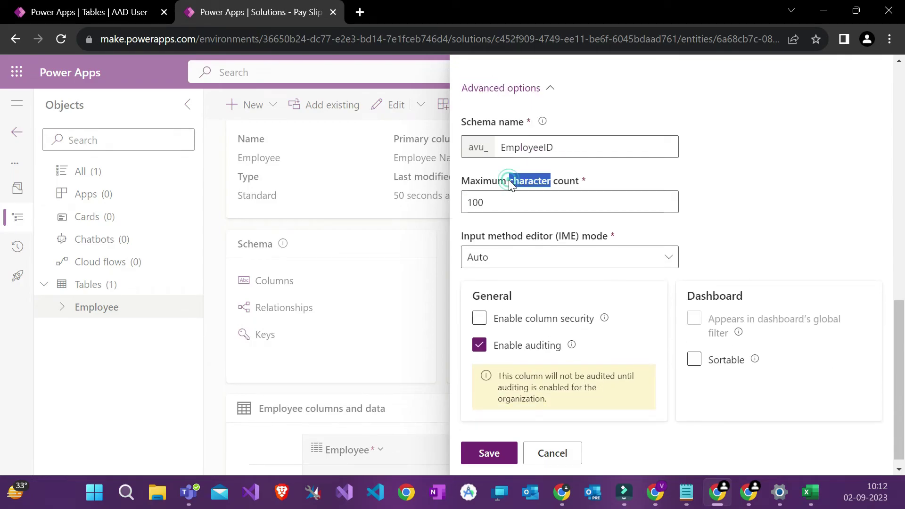
{"action": "triple_click", "coordinate": [509, 180]}
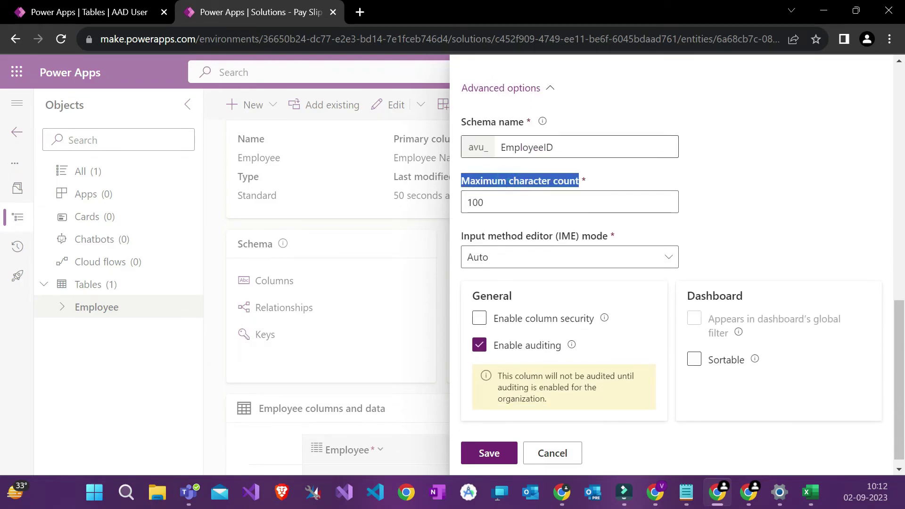
{"action": "double_click", "coordinate": [507, 122]}
{"action": "triple_click", "coordinate": [506, 124]}
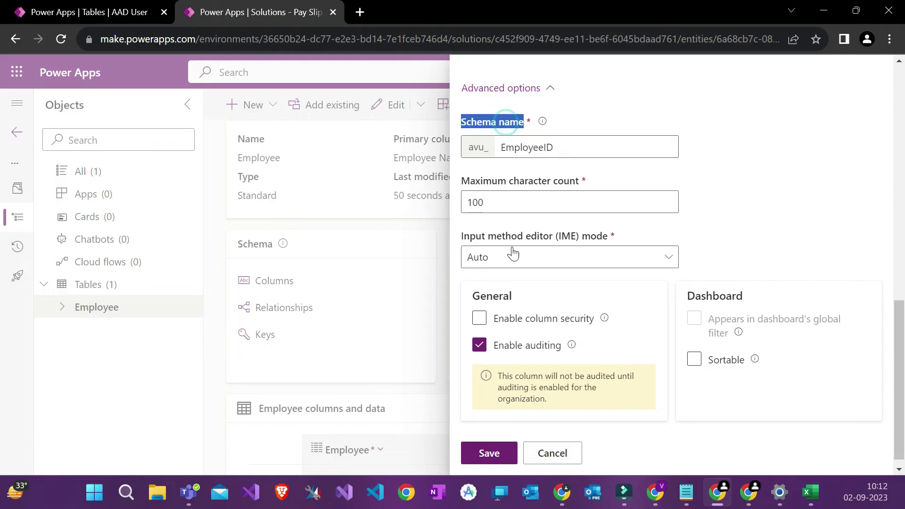
{"action": "left_click", "coordinate": [503, 196]}
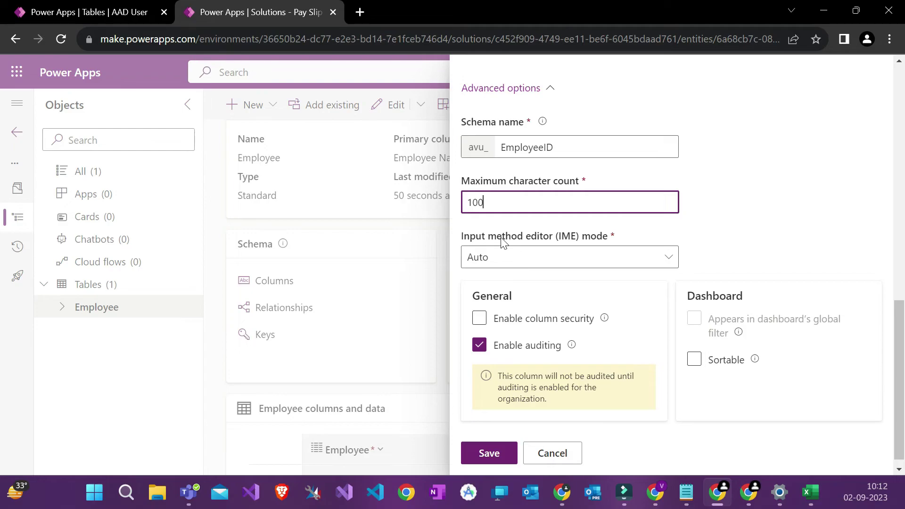
{"action": "scroll", "coordinate": [543, 251], "scroll_direction": "down", "scroll_amount": 1}
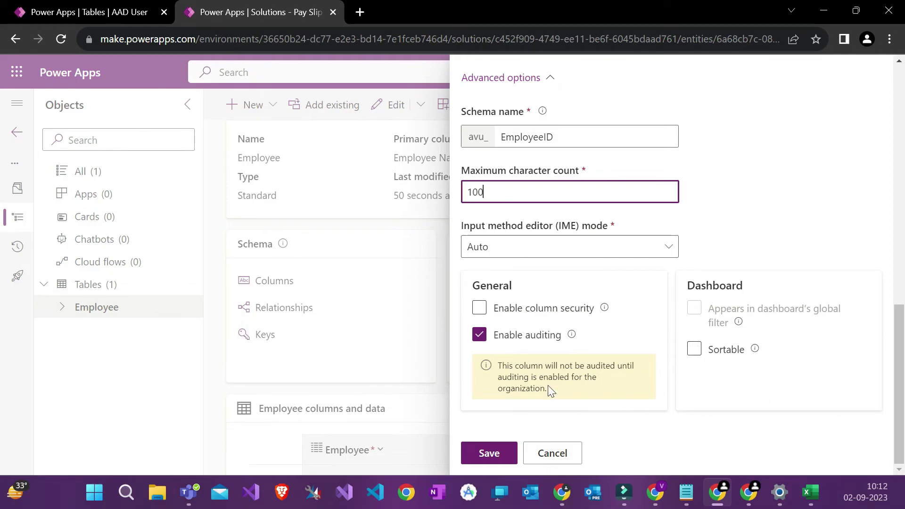
{"action": "scroll", "coordinate": [593, 330], "scroll_direction": "up", "scroll_amount": 10}
{"action": "scroll", "coordinate": [592, 329], "scroll_direction": "up", "scroll_amount": 4}
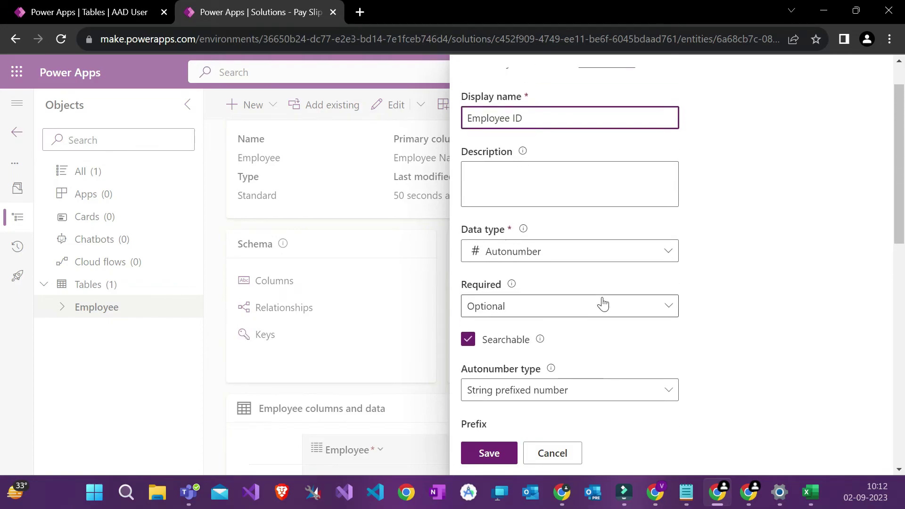
Step: Try saving the column, which fails because avu_EmployeeID already exists on Employee
{"action": "left_click", "coordinate": [494, 459]}
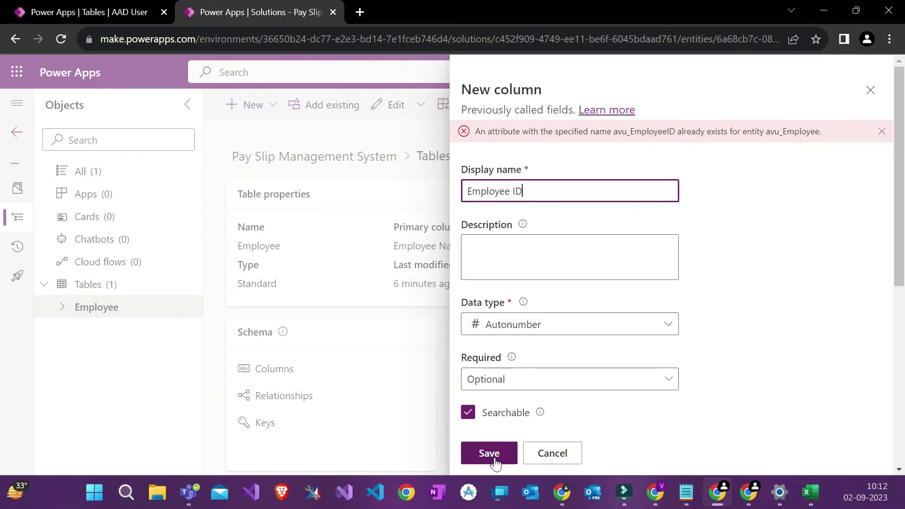
{"action": "scroll", "coordinate": [565, 235], "scroll_direction": "down", "scroll_amount": 3}
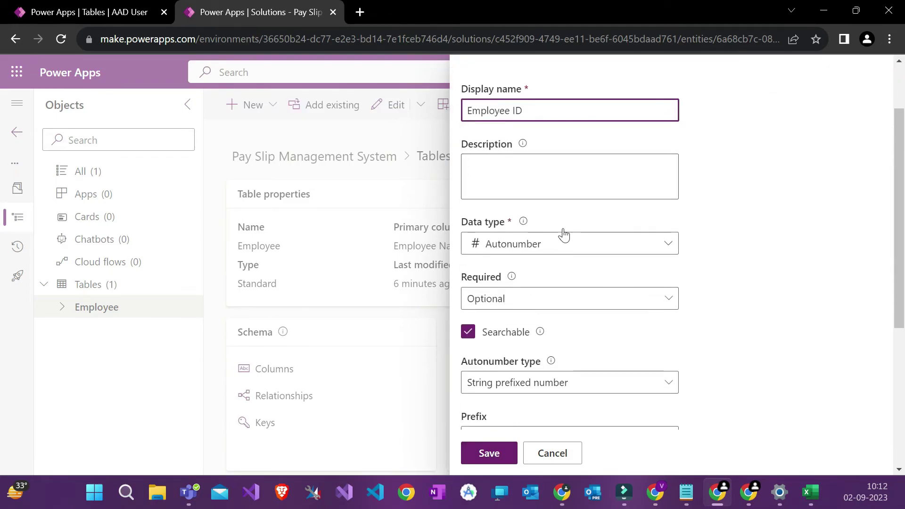
{"action": "scroll", "coordinate": [566, 194], "scroll_direction": "up", "scroll_amount": 2}
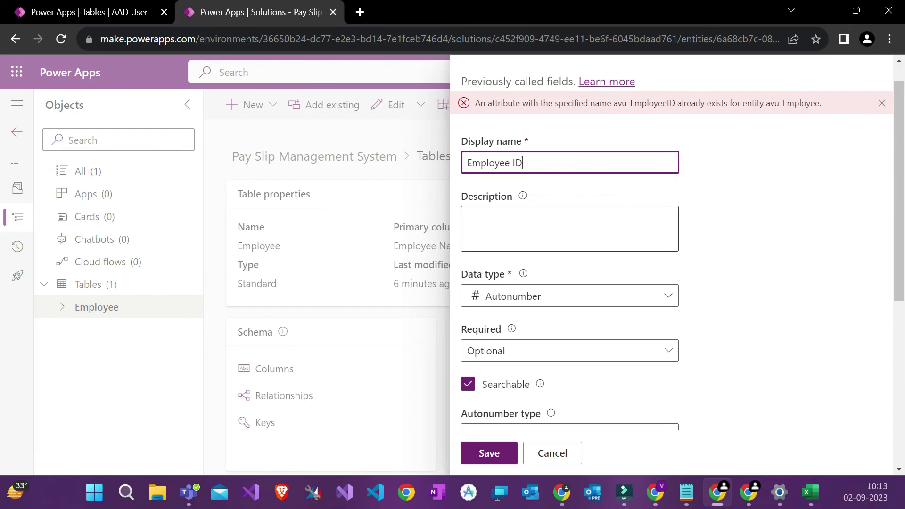
Step: Change the column's display name to Employee Number and save it again
{"action": "key", "text": "BackSpace"}
{"action": "key", "text": "BackSpace"}
{"action": "type", "text": "Un"}
{"action": "key", "text": "BackSpace"}
{"action": "key", "text": "BackSpace"}
{"action": "type", "text": "Number"}
{"action": "scroll", "coordinate": [566, 283], "scroll_direction": "down", "scroll_amount": 6}
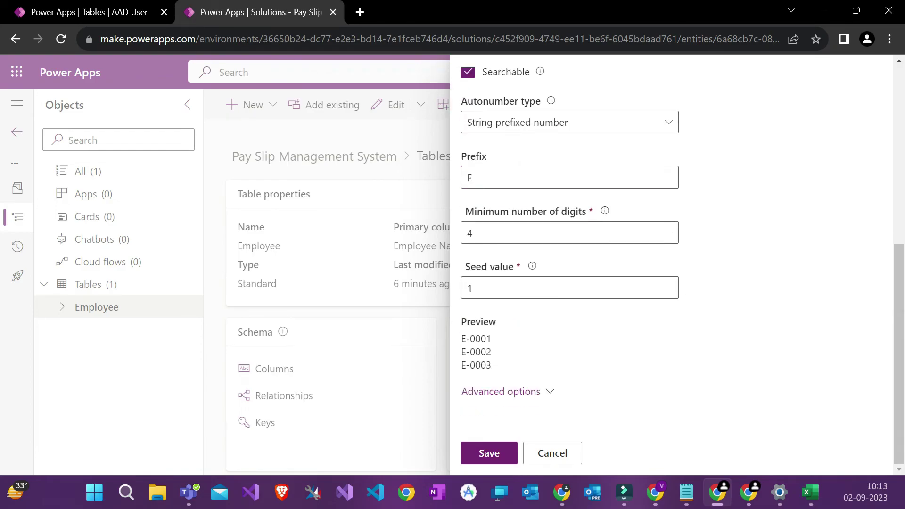
{"action": "left_click", "coordinate": [496, 452]}
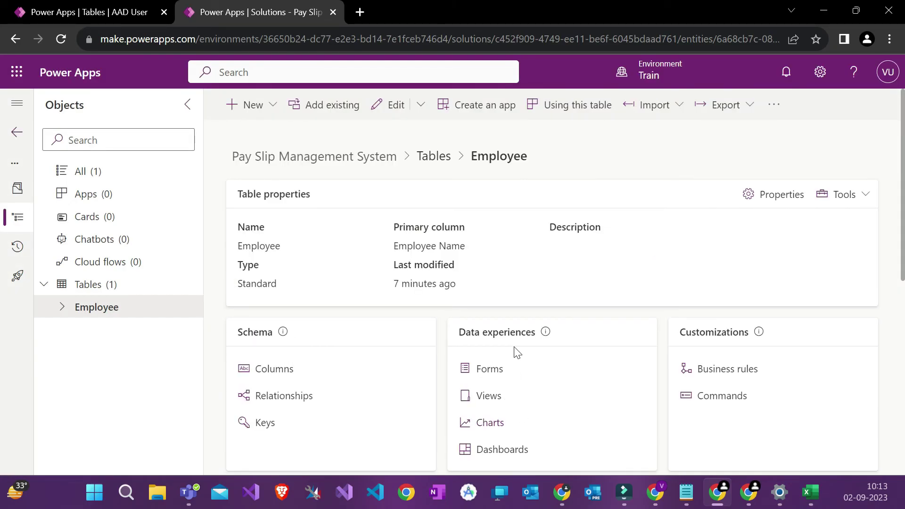
Step: Start a new Employee column with the display name Position
{"action": "scroll", "coordinate": [486, 341], "scroll_direction": "down", "scroll_amount": 1}
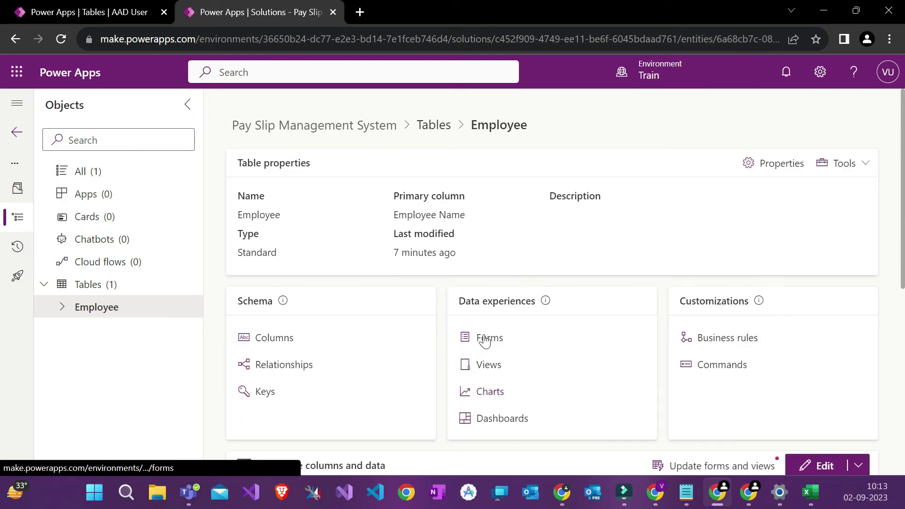
{"action": "scroll", "coordinate": [433, 300], "scroll_direction": "down", "scroll_amount": 1}
{"action": "scroll", "coordinate": [434, 300], "scroll_direction": "down", "scroll_amount": 1}
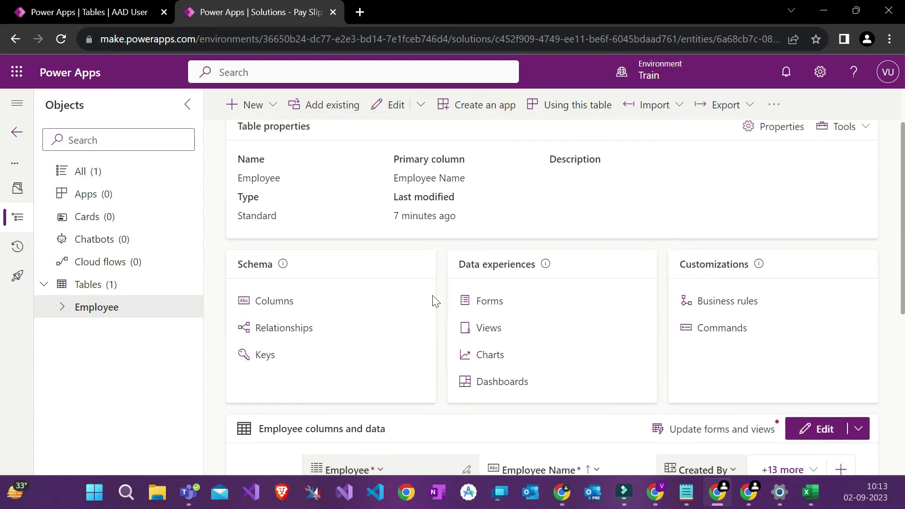
{"action": "scroll", "coordinate": [478, 235], "scroll_direction": "down", "scroll_amount": 5}
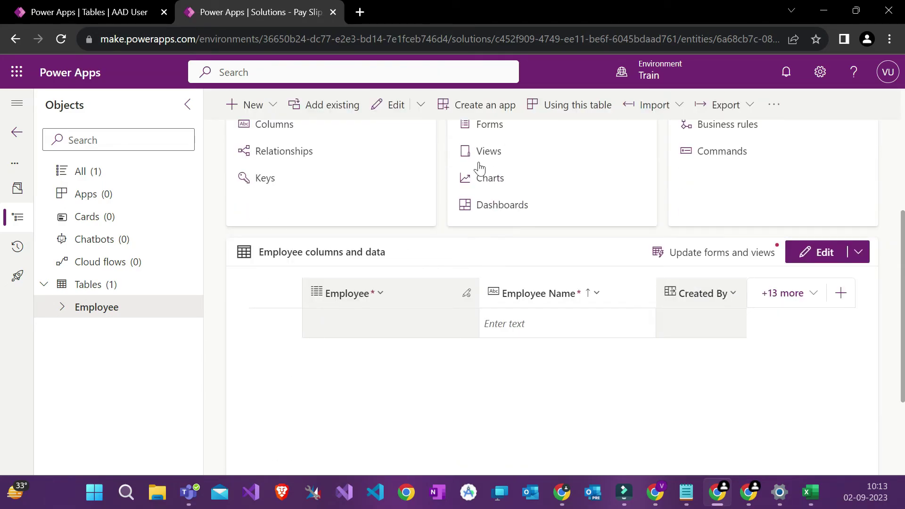
{"action": "left_click", "coordinate": [246, 107]}
{"action": "left_click", "coordinate": [277, 173]}
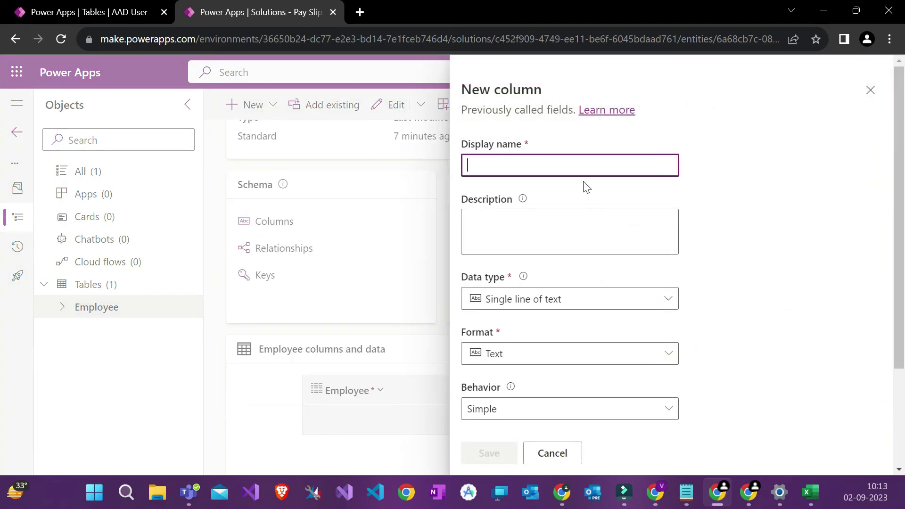
{"action": "type", "text": "Position"}
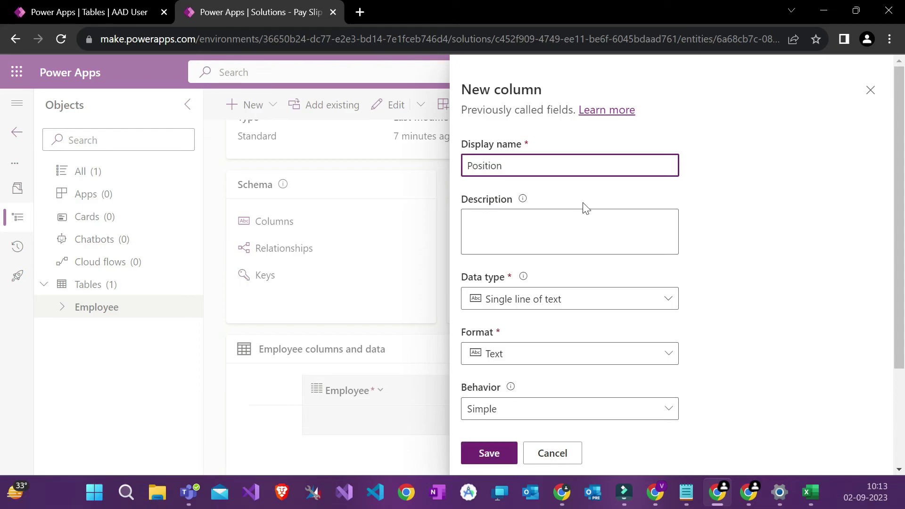
Step: Set the Position column's data type to Choice with Simple behavior
{"action": "scroll", "coordinate": [586, 189], "scroll_direction": "down", "scroll_amount": 3}
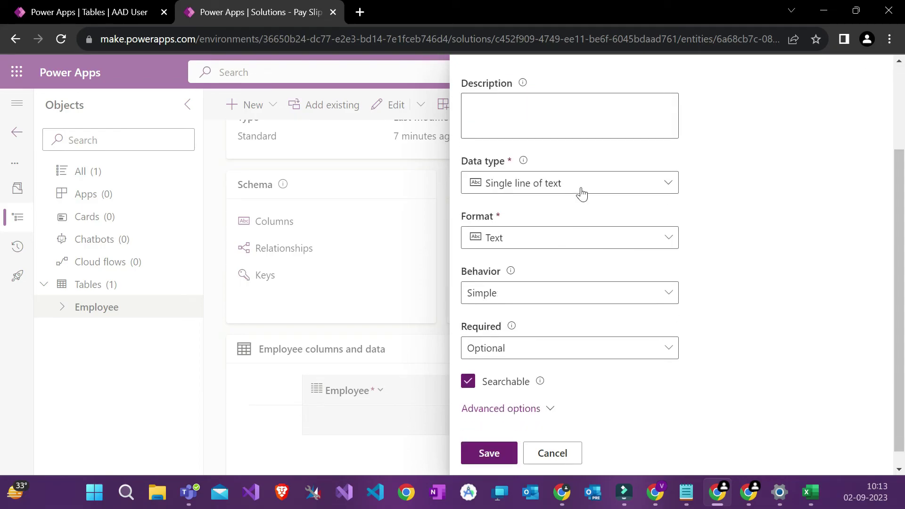
{"action": "left_click", "coordinate": [581, 191]}
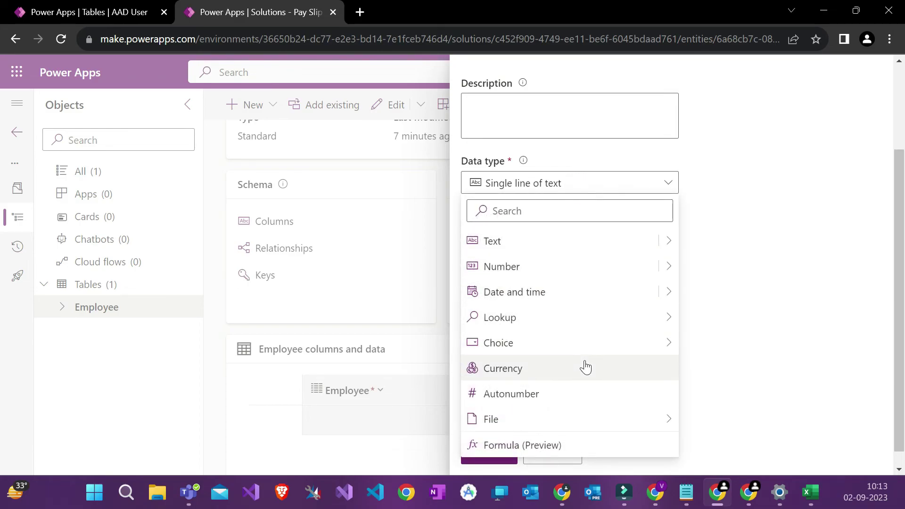
{"action": "mouse_move", "coordinate": [665, 344]}
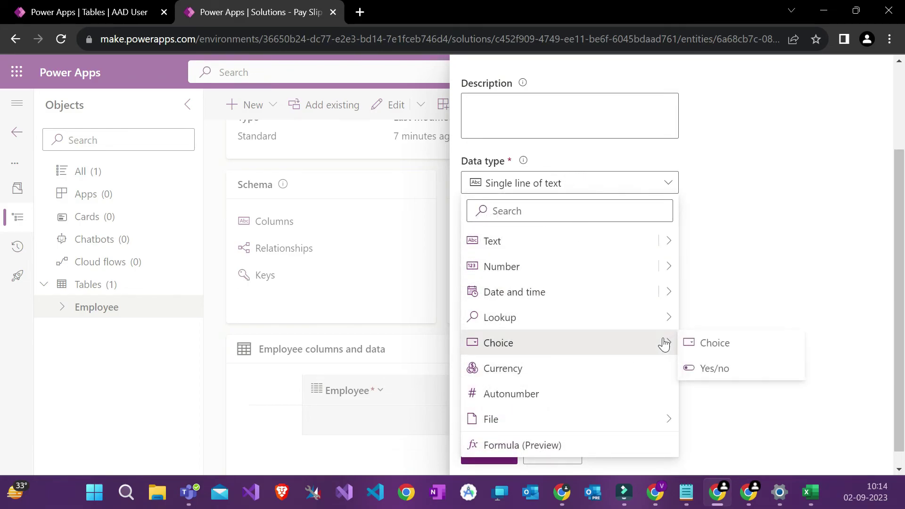
{"action": "left_click", "coordinate": [713, 344]}
{"action": "scroll", "coordinate": [641, 310], "scroll_direction": "down", "scroll_amount": 1}
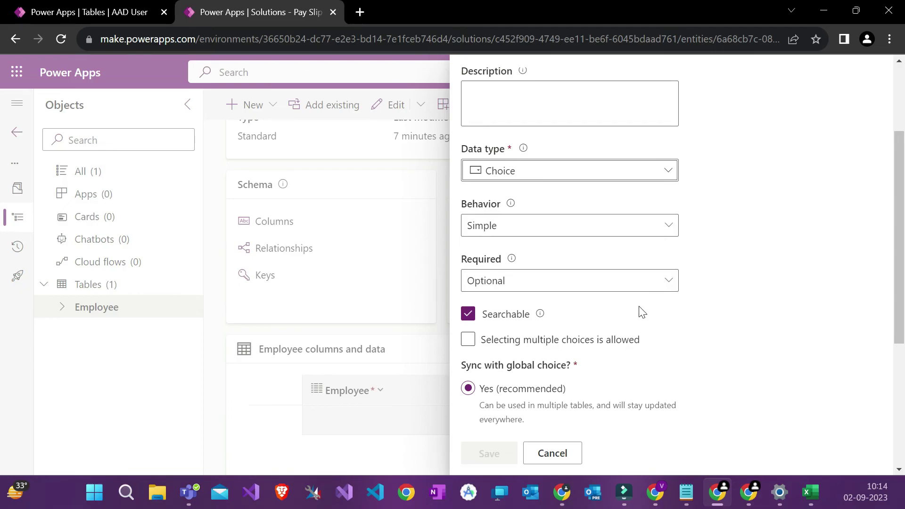
{"action": "left_click", "coordinate": [505, 210]}
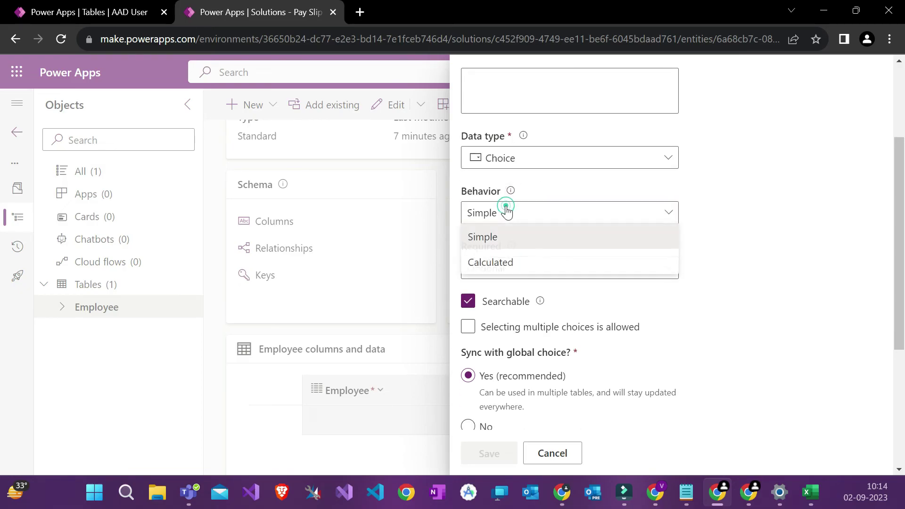
{"action": "left_click", "coordinate": [694, 208]}
{"action": "scroll", "coordinate": [696, 210], "scroll_direction": "down", "scroll_amount": 2}
{"action": "scroll", "coordinate": [694, 208], "scroll_direction": "down", "scroll_amount": 1}
Step: Keep the Position column's Required level as Optional
{"action": "left_click", "coordinate": [621, 185]}
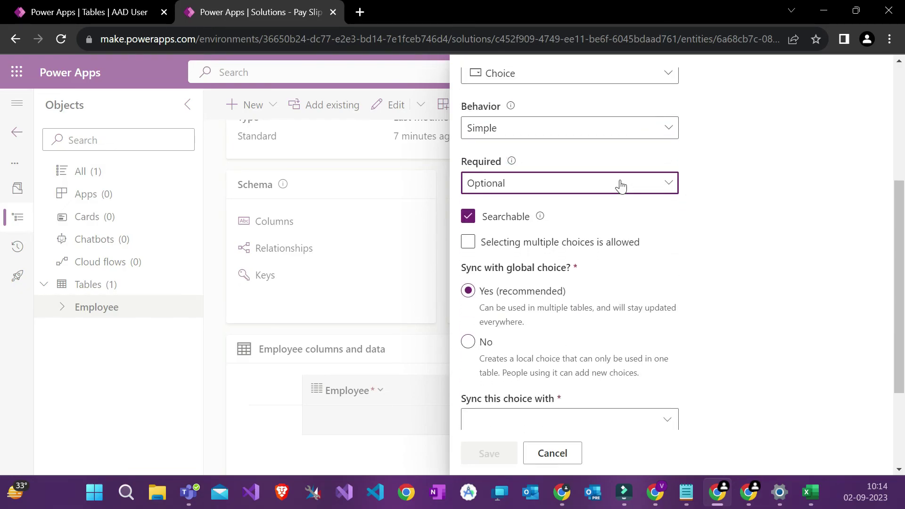
{"action": "double_click", "coordinate": [482, 162]}
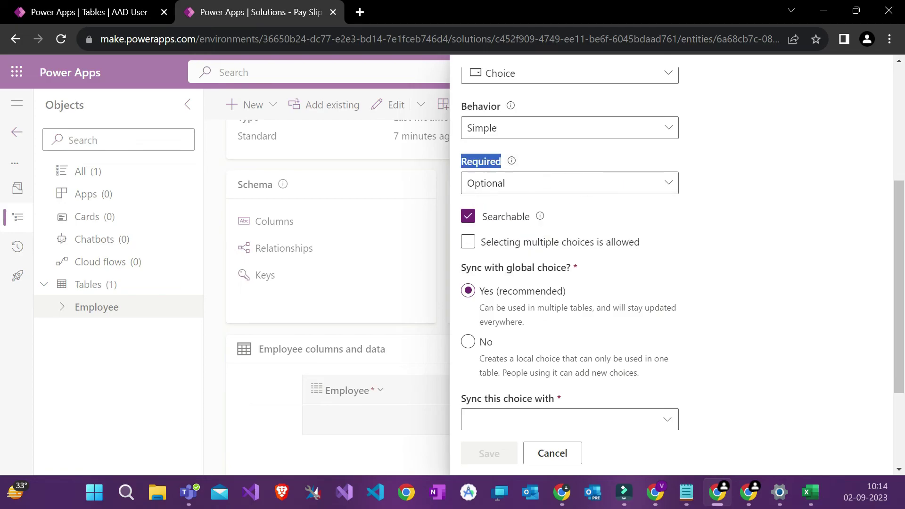
{"action": "left_click", "coordinate": [528, 162]}
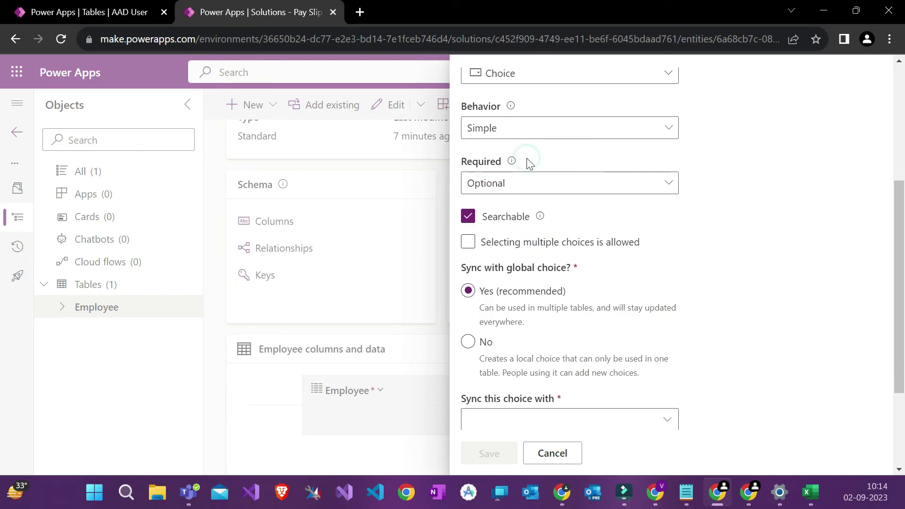
{"action": "left_click", "coordinate": [532, 183]}
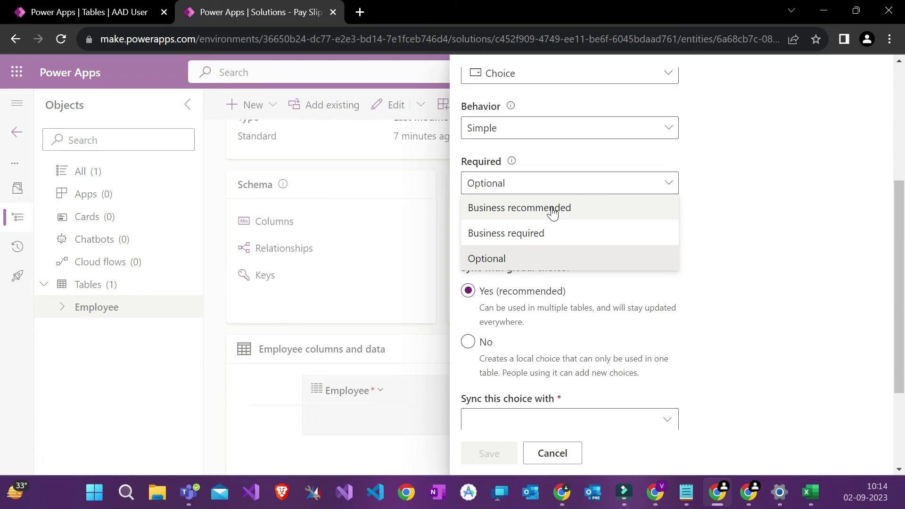
{"action": "left_click", "coordinate": [522, 259]}
{"action": "scroll", "coordinate": [611, 258], "scroll_direction": "down", "scroll_amount": 1}
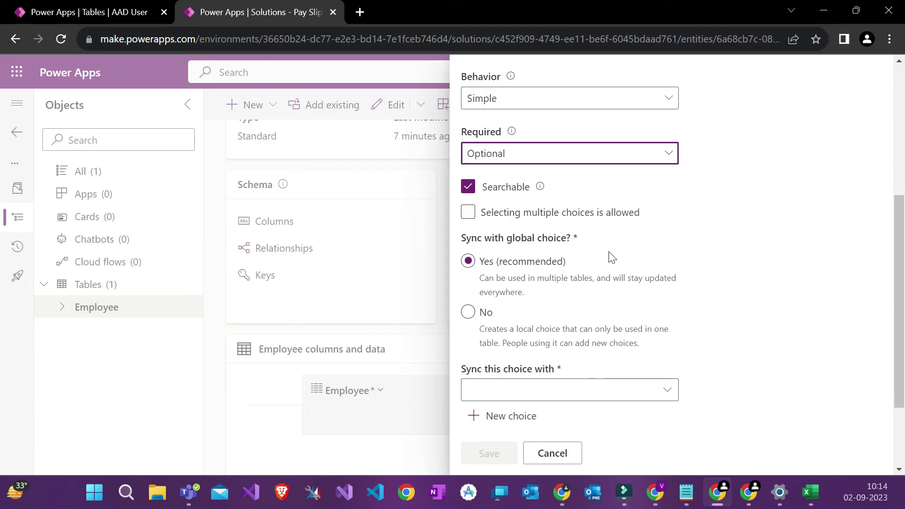
{"action": "scroll", "coordinate": [597, 247], "scroll_direction": "down", "scroll_amount": 1}
{"action": "scroll", "coordinate": [595, 244], "scroll_direction": "down", "scroll_amount": 3}
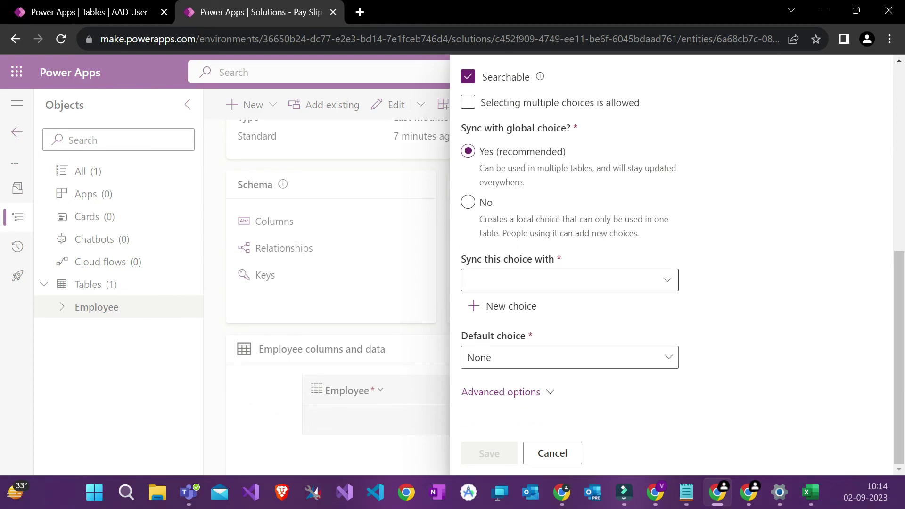
Step: Create a new global choice named Position with Manager as its first option
{"action": "left_click", "coordinate": [514, 308]}
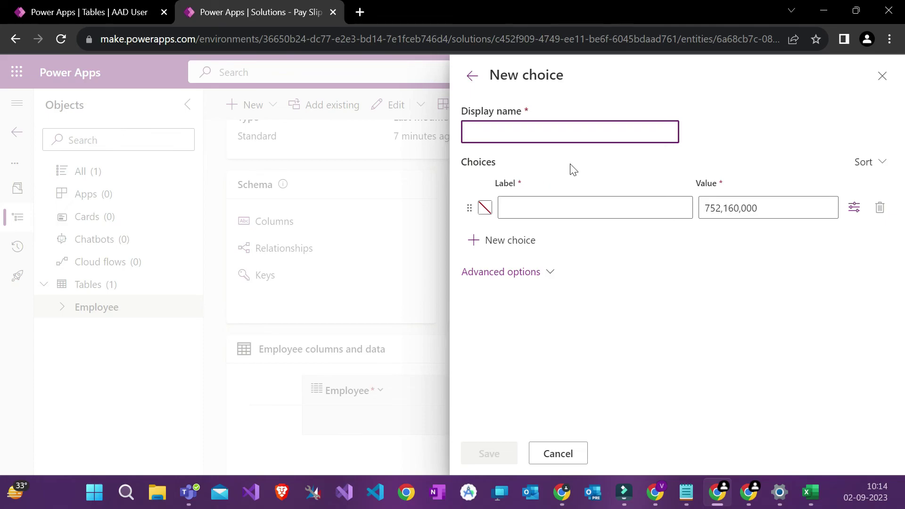
{"action": "type", "text": "sition"}
{"action": "left_click", "coordinate": [548, 201]}
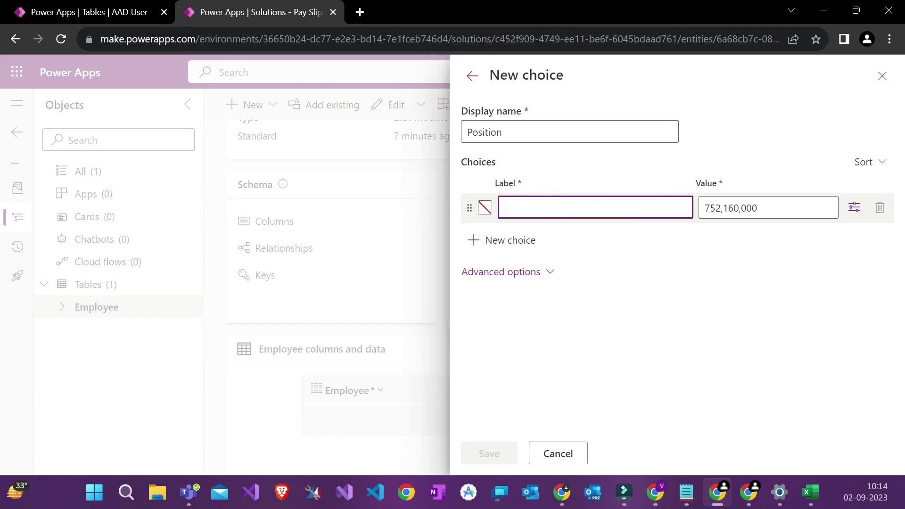
{"action": "type", "text": "Man"}
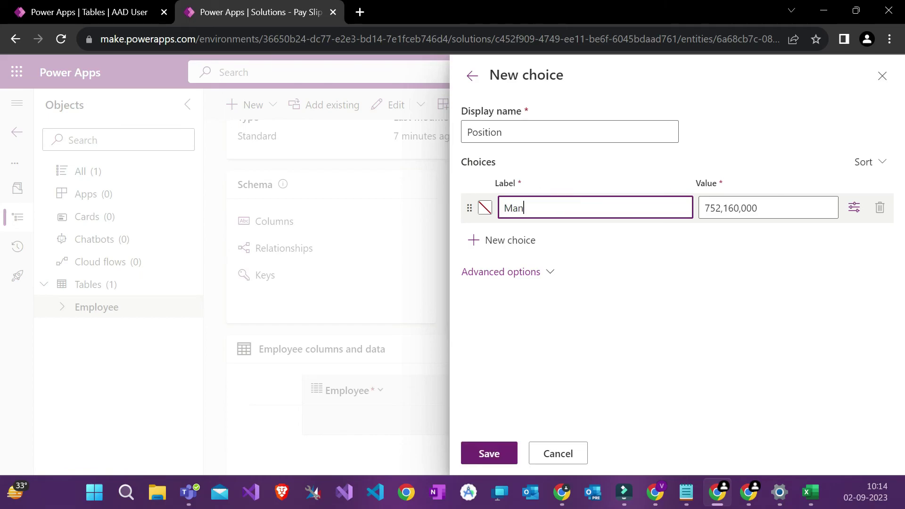
{"action": "type", "text": "nager"}
Step: Add the Intern and CEO options, keep the default values, and save the choice
{"action": "left_click", "coordinate": [524, 240]}
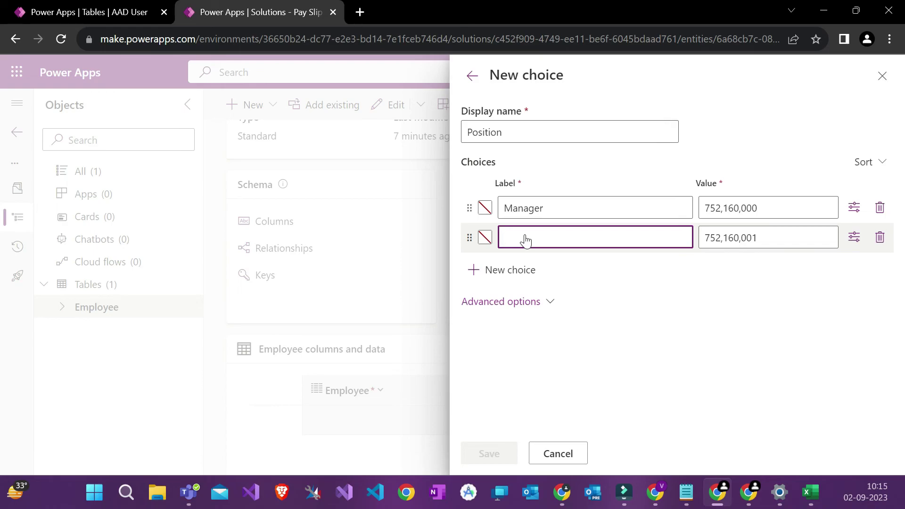
{"action": "type", "text": "Int"}
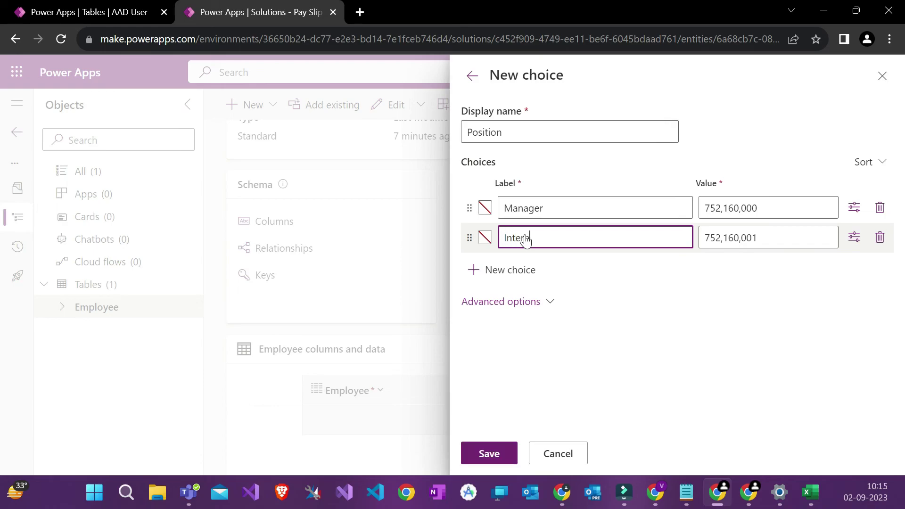
{"action": "type", "text": "ern"}
{"action": "left_click", "coordinate": [524, 273]}
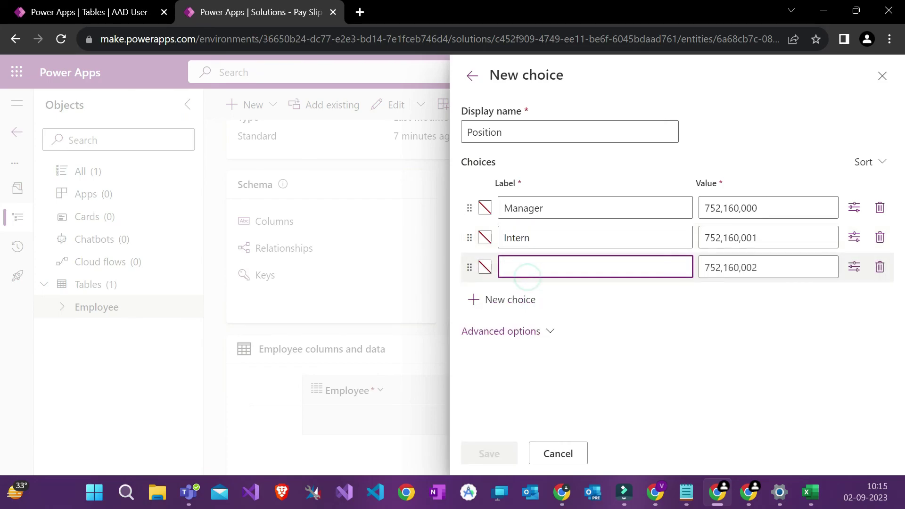
{"action": "type", "text": "CEO"}
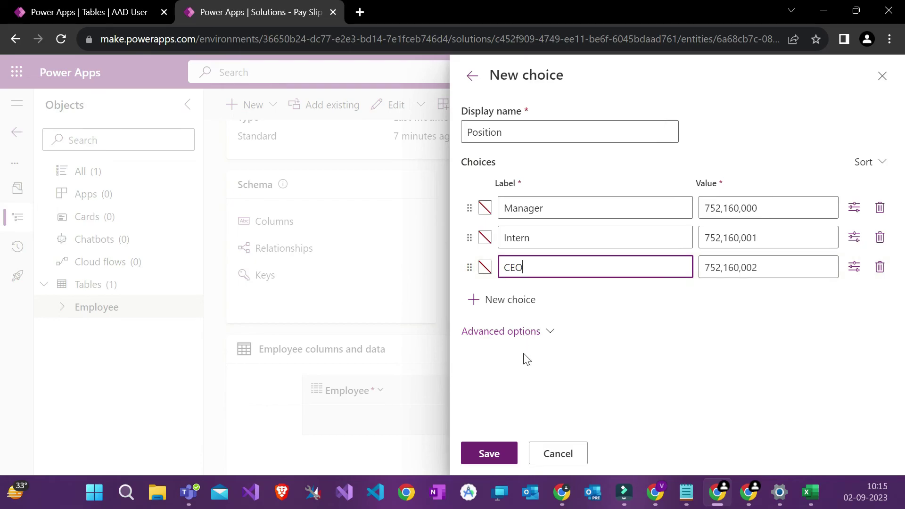
{"action": "left_click", "coordinate": [766, 207]}
{"action": "double_click", "coordinate": [752, 208]}
{"action": "left_click", "coordinate": [738, 340]}
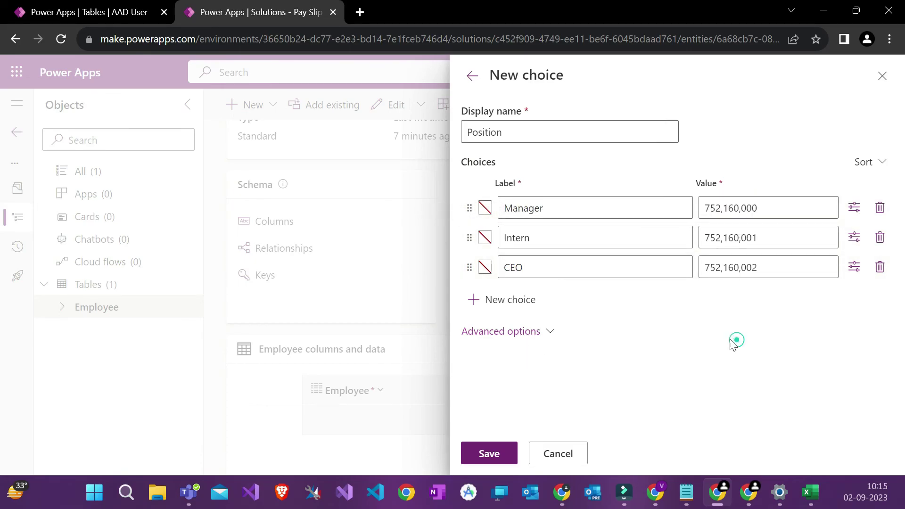
{"action": "left_click", "coordinate": [491, 455]}
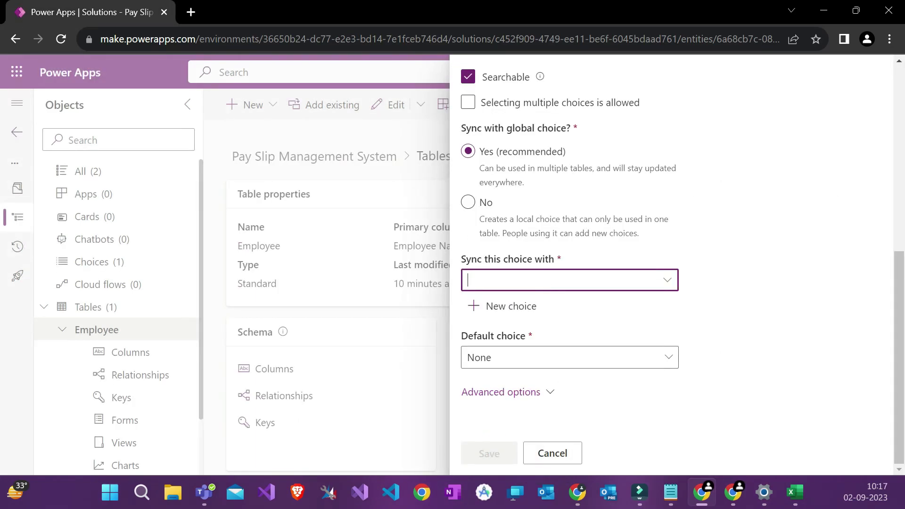
Step: Sync the choice column with the global Position choice
{"action": "left_click", "coordinate": [668, 282]}
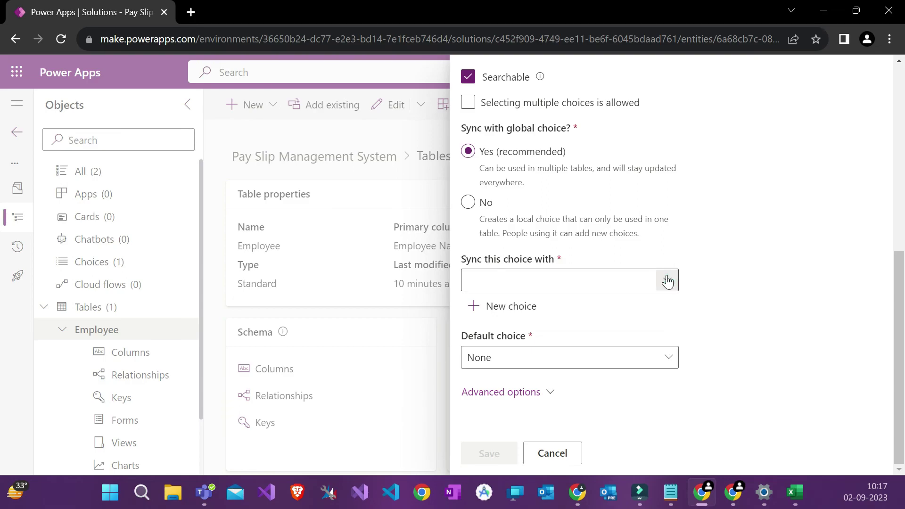
{"action": "left_click", "coordinate": [667, 282]}
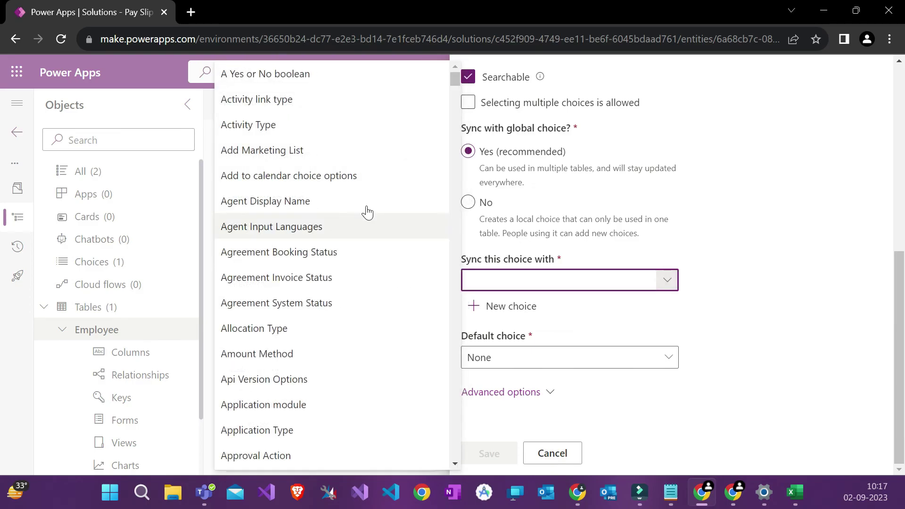
{"action": "scroll", "coordinate": [372, 212], "scroll_direction": "down", "scroll_amount": 20}
{"action": "scroll", "coordinate": [358, 213], "scroll_direction": "down", "scroll_amount": 20}
{"action": "scroll", "coordinate": [358, 213], "scroll_direction": "down", "scroll_amount": 20}
{"action": "scroll", "coordinate": [358, 213], "scroll_direction": "down", "scroll_amount": 10}
{"action": "scroll", "coordinate": [358, 213], "scroll_direction": "up", "scroll_amount": 10}
{"action": "scroll", "coordinate": [359, 213], "scroll_direction": "down", "scroll_amount": 10}
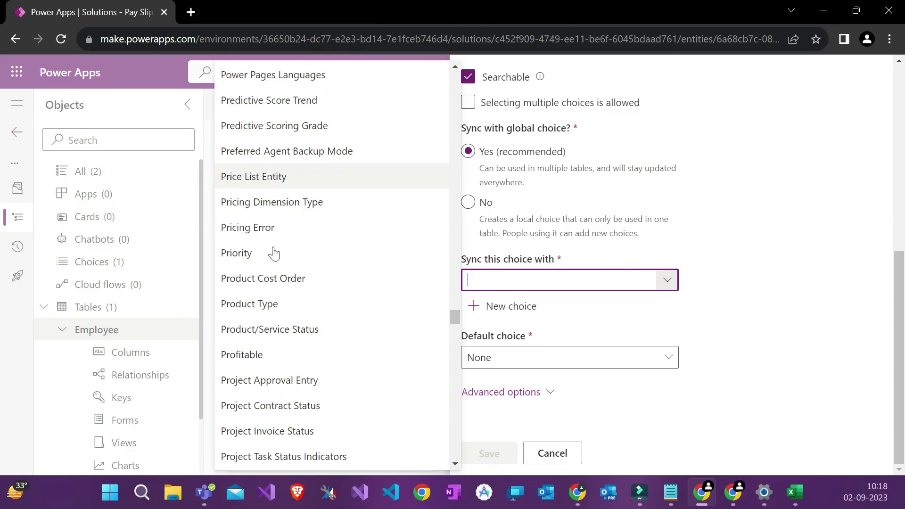
{"action": "scroll", "coordinate": [312, 229], "scroll_direction": "up", "scroll_amount": 4}
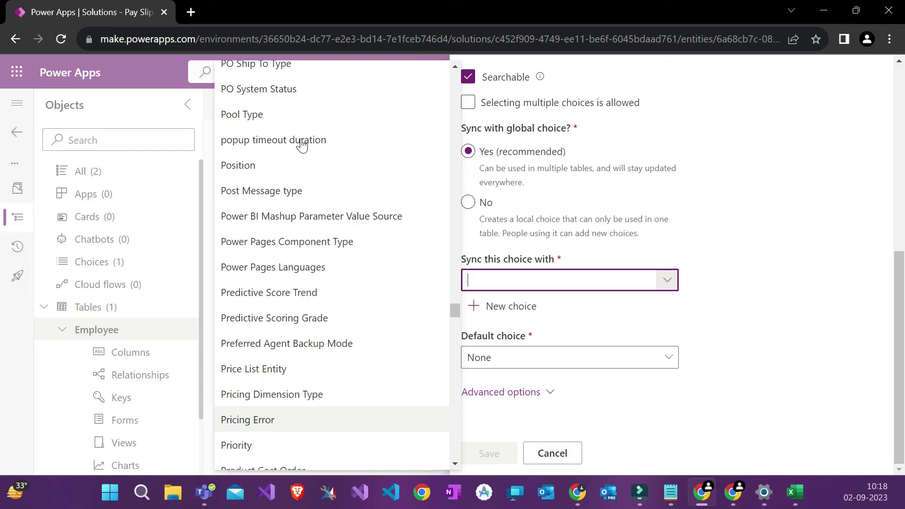
{"action": "left_click", "coordinate": [250, 177]}
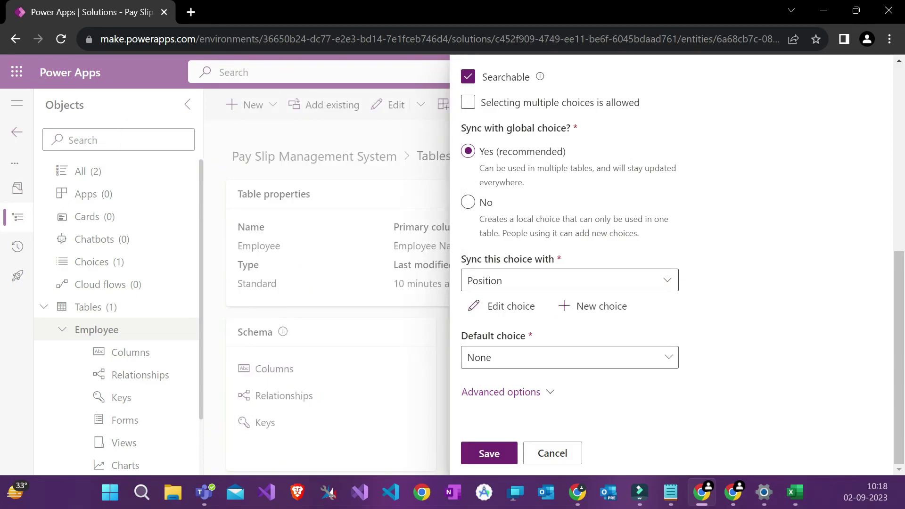
Step: Leave the default choice as None and save the Position column
{"action": "left_click", "coordinate": [545, 359]}
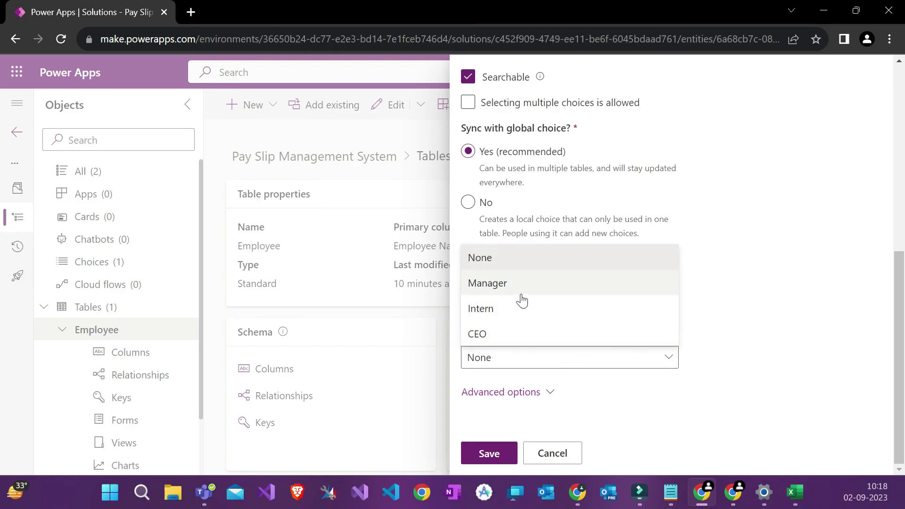
{"action": "left_click", "coordinate": [803, 335]}
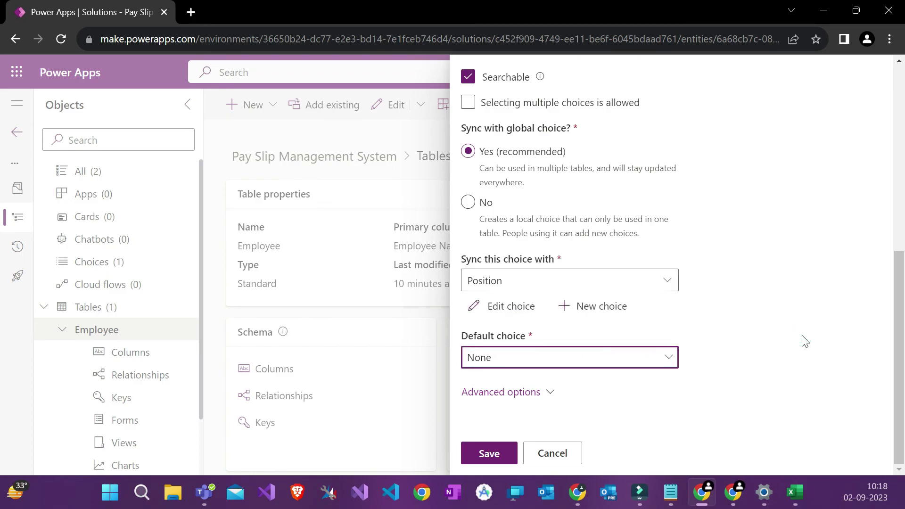
{"action": "left_click", "coordinate": [536, 353]}
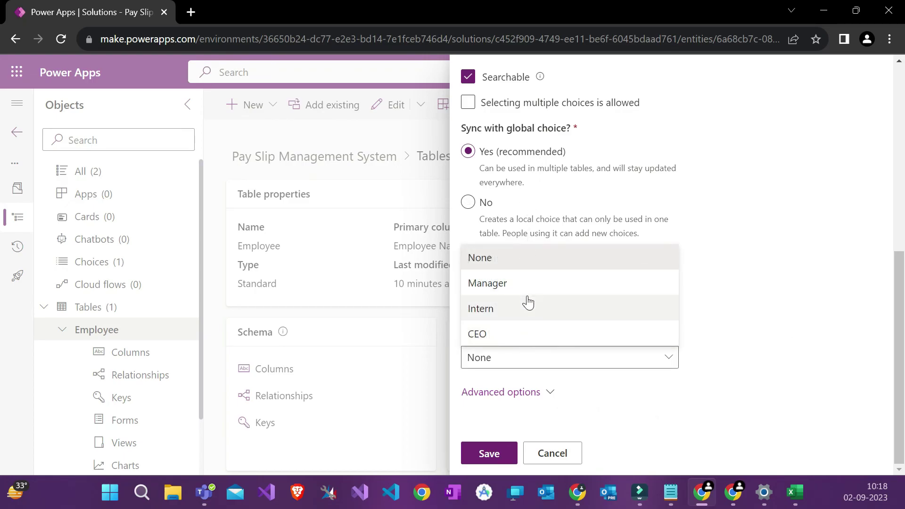
{"action": "left_click", "coordinate": [760, 333]}
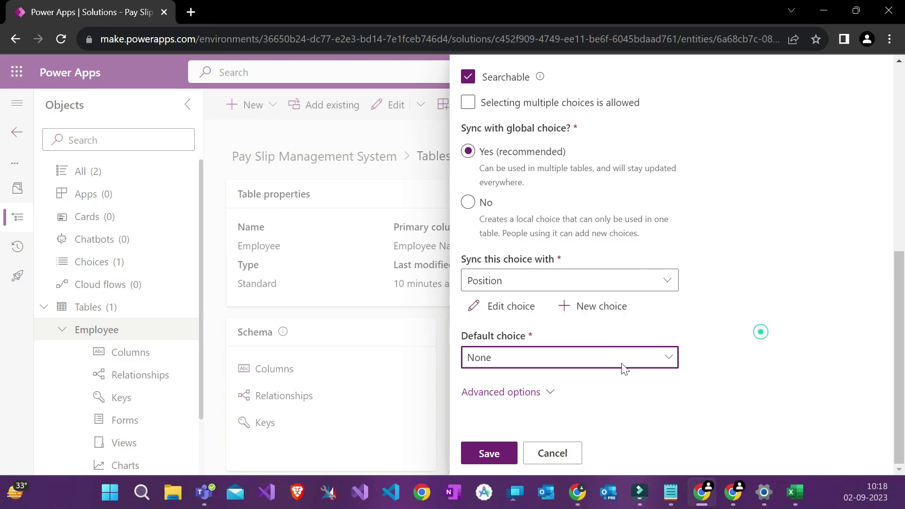
{"action": "left_click", "coordinate": [505, 453]}
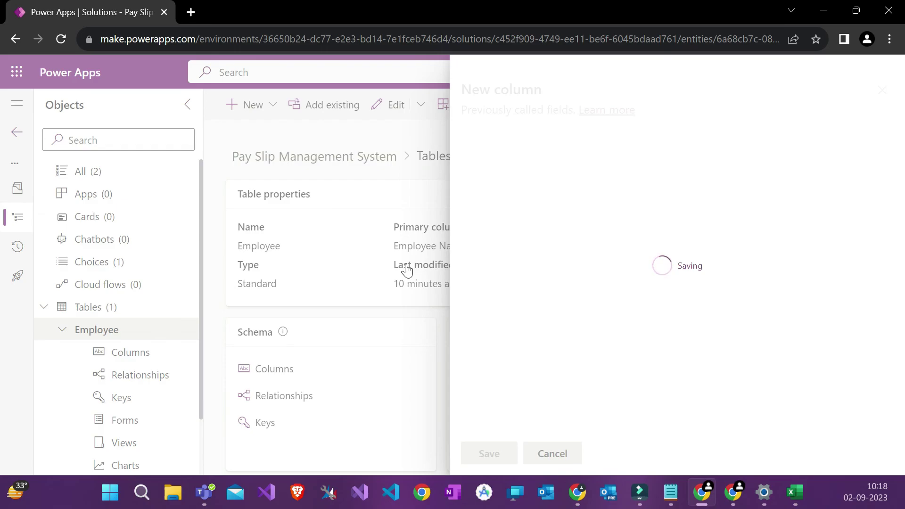
{"action": "left_click", "coordinate": [248, 113]}
Step: Start a new column named Date of Joining with the Date only data type
{"action": "left_click", "coordinate": [252, 156]}
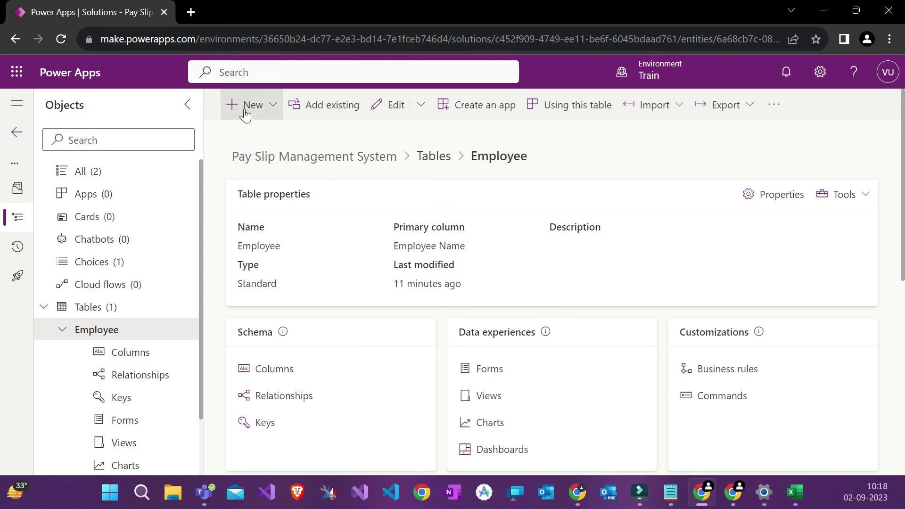
{"action": "left_click", "coordinate": [257, 113]}
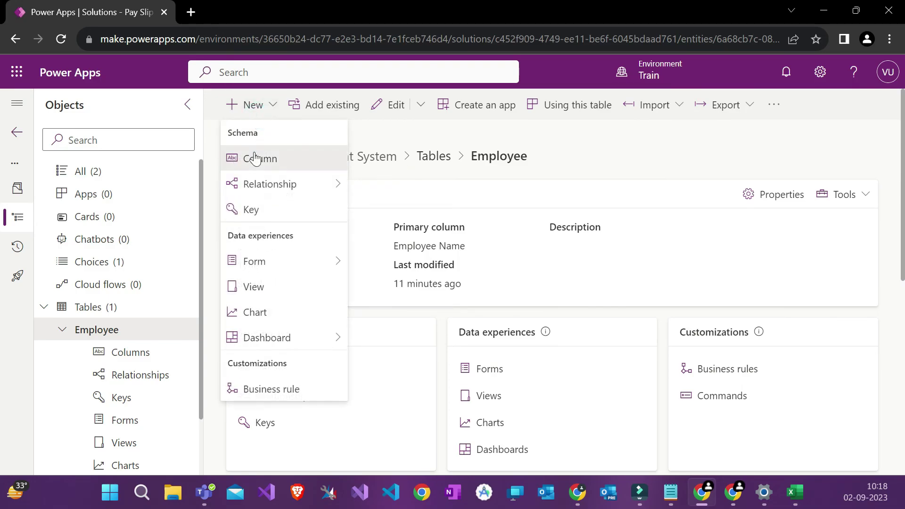
{"action": "left_click", "coordinate": [252, 157]}
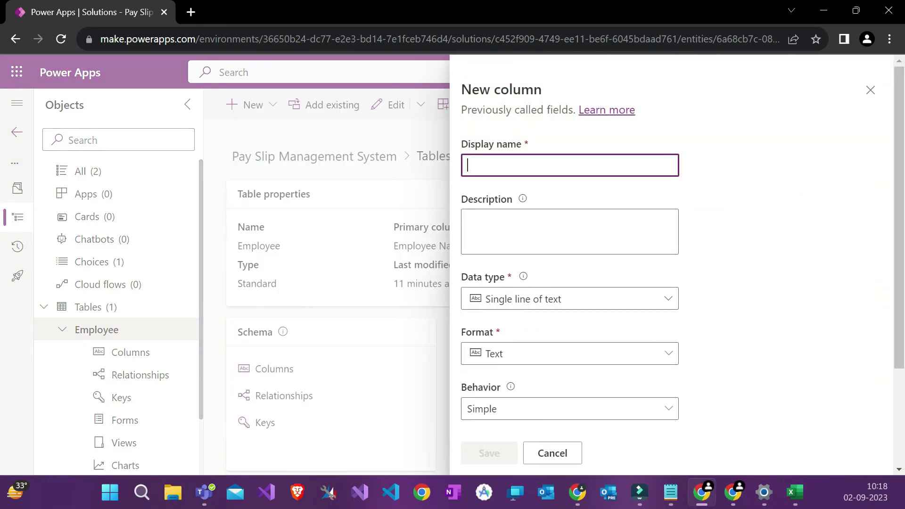
{"action": "type", "text": "Date of Jo"}
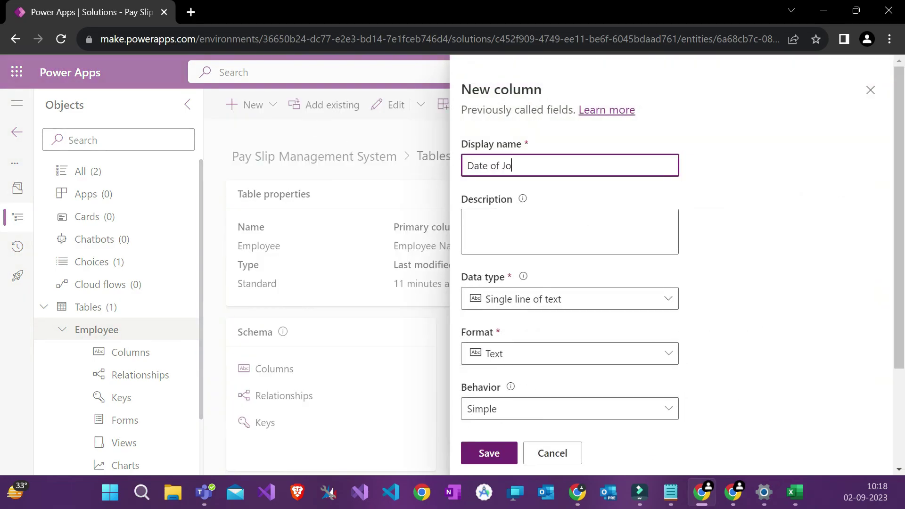
{"action": "type", "text": "ining"}
{"action": "left_click", "coordinate": [562, 299]}
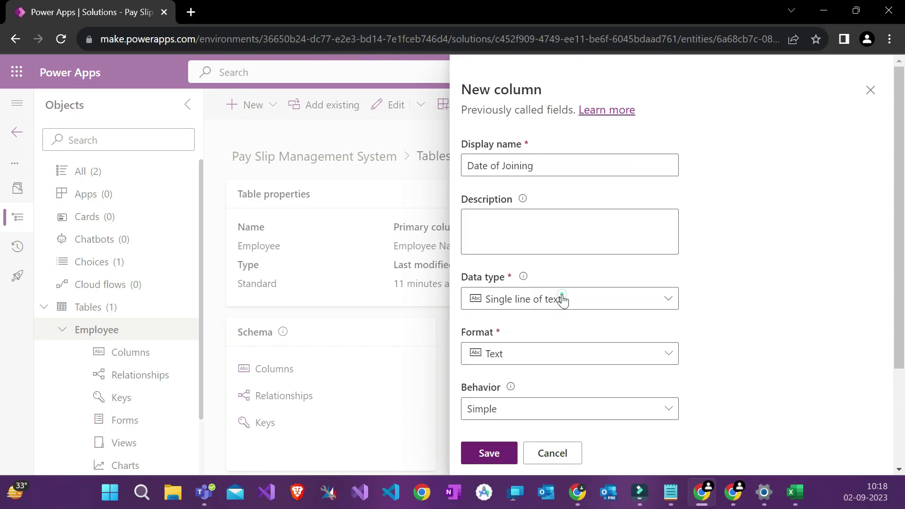
{"action": "mouse_move", "coordinate": [656, 402]}
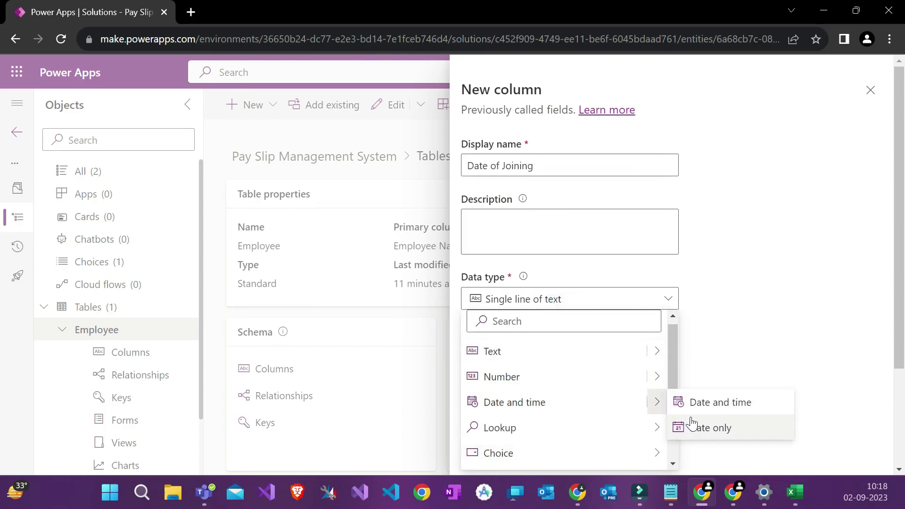
{"action": "left_click", "coordinate": [692, 427]}
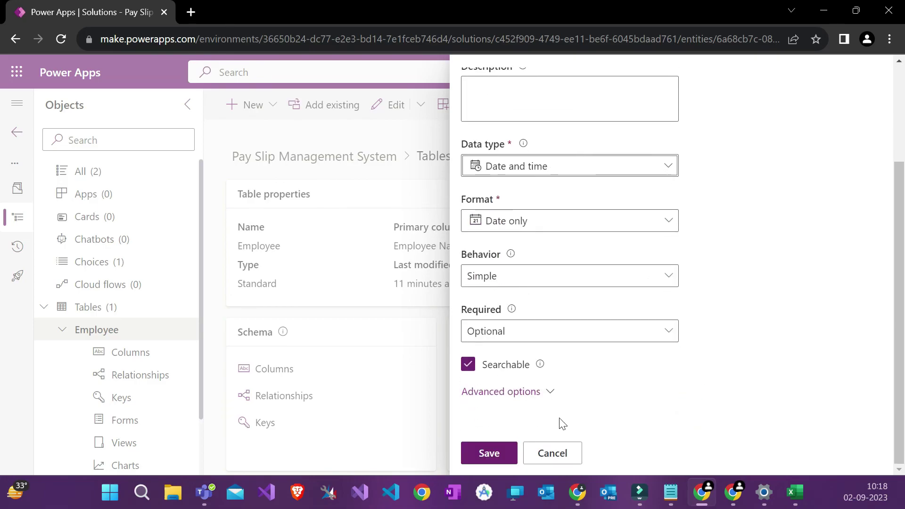
Step: Set time zone adjustment to Time zone independent and save the Date of Joining column
{"action": "left_click", "coordinate": [519, 392]}
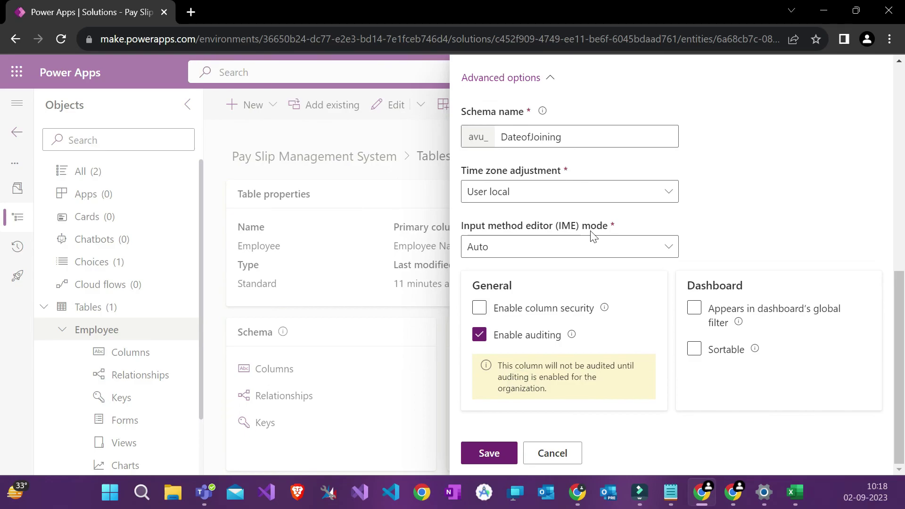
{"action": "triple_click", "coordinate": [495, 175]}
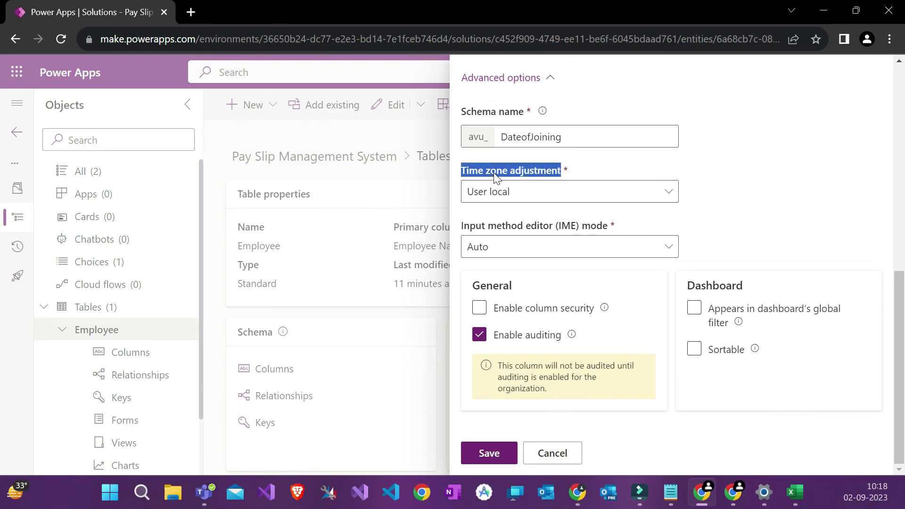
{"action": "left_click", "coordinate": [497, 176]}
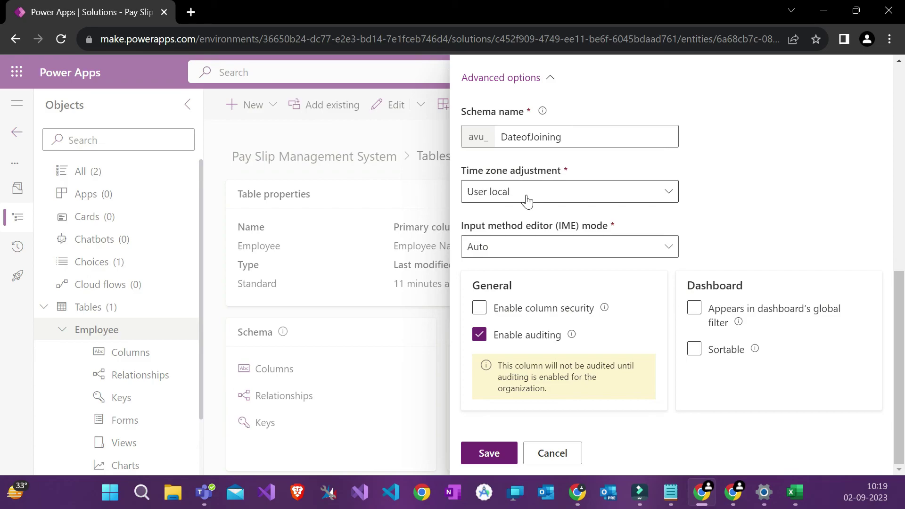
{"action": "left_click", "coordinate": [526, 195]}
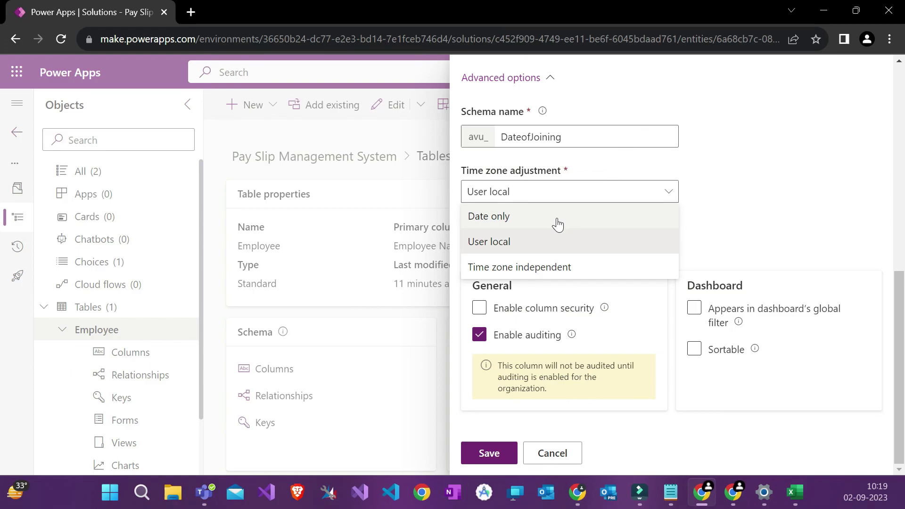
{"action": "left_click", "coordinate": [534, 268]}
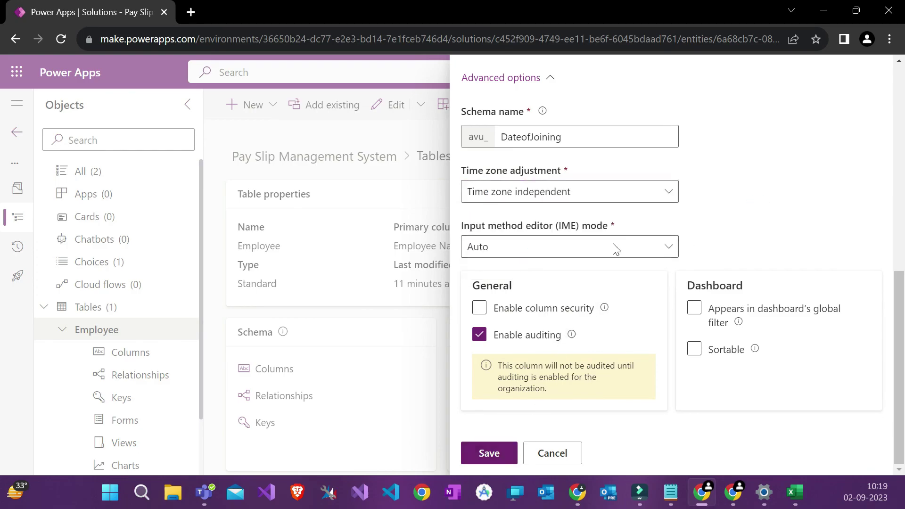
{"action": "scroll", "coordinate": [627, 218], "scroll_direction": "up", "scroll_amount": 1}
{"action": "scroll", "coordinate": [626, 219], "scroll_direction": "up", "scroll_amount": 2}
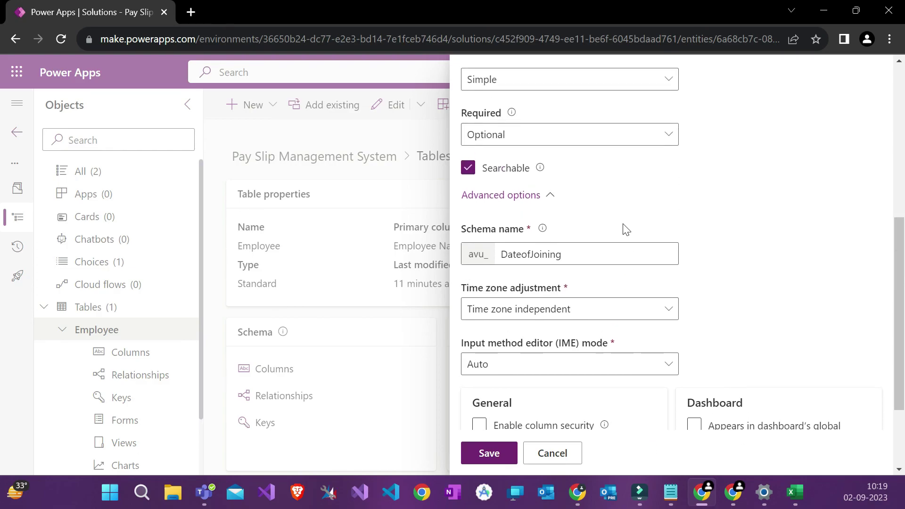
{"action": "left_click", "coordinate": [555, 307]}
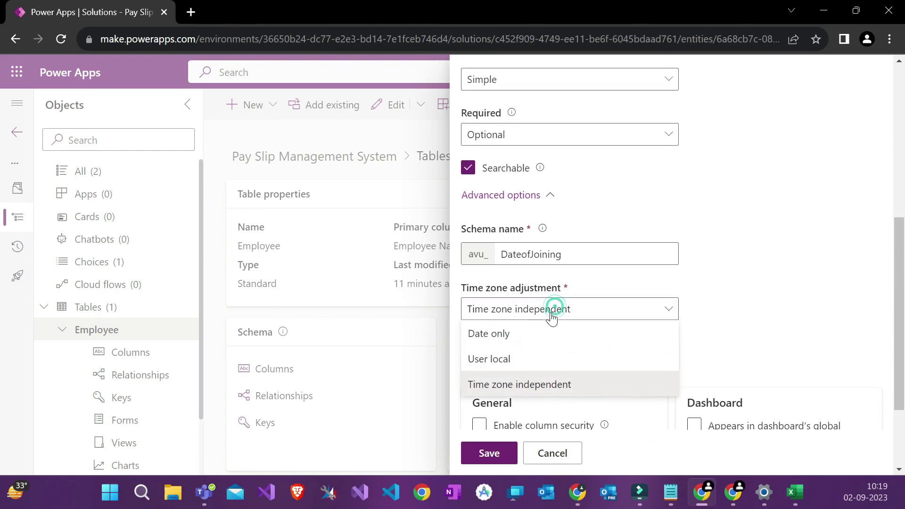
{"action": "left_click", "coordinate": [749, 288]}
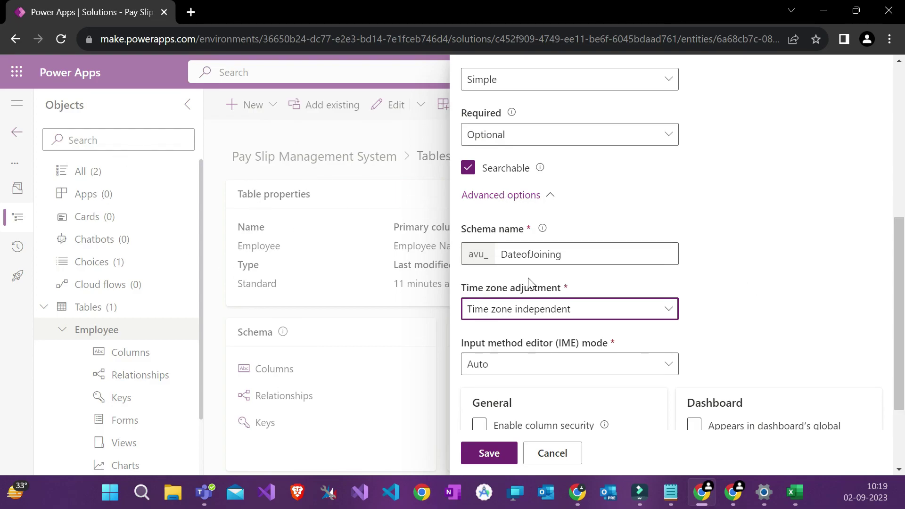
{"action": "scroll", "coordinate": [530, 282], "scroll_direction": "down", "scroll_amount": 2}
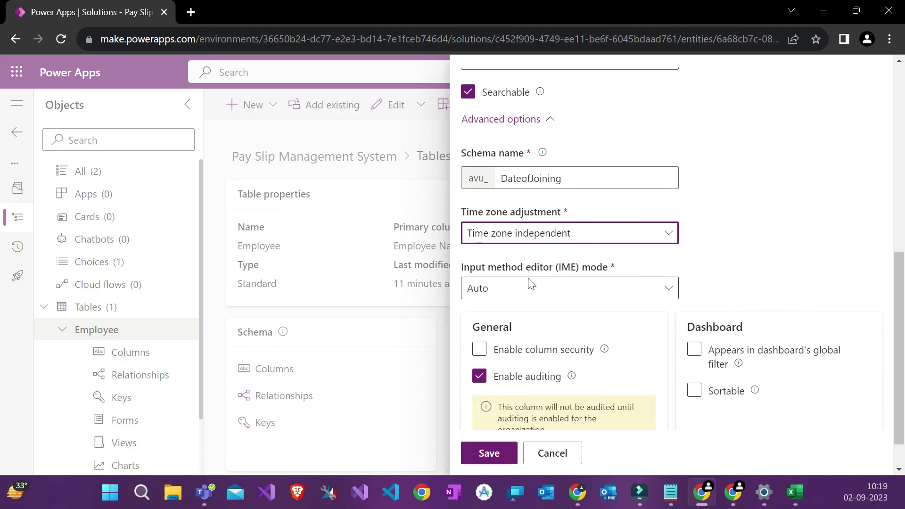
{"action": "scroll", "coordinate": [533, 273], "scroll_direction": "down", "scroll_amount": 1}
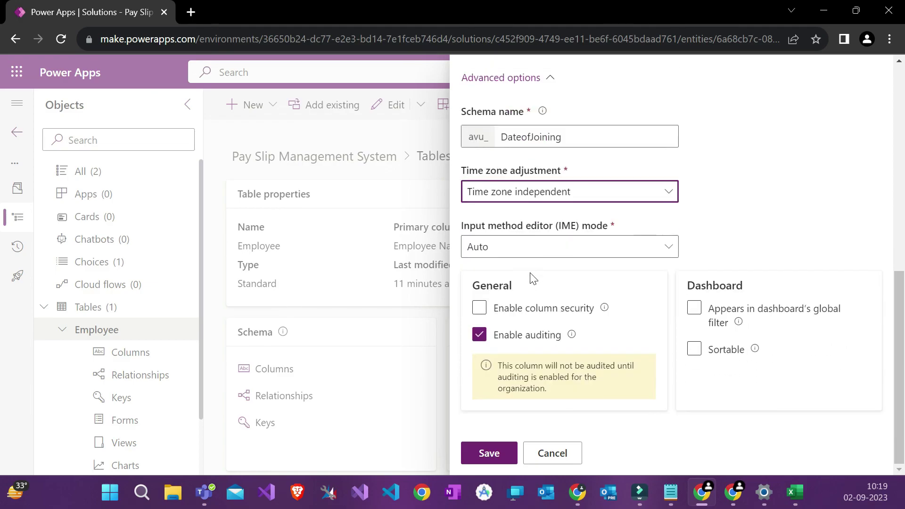
{"action": "left_click", "coordinate": [490, 454]}
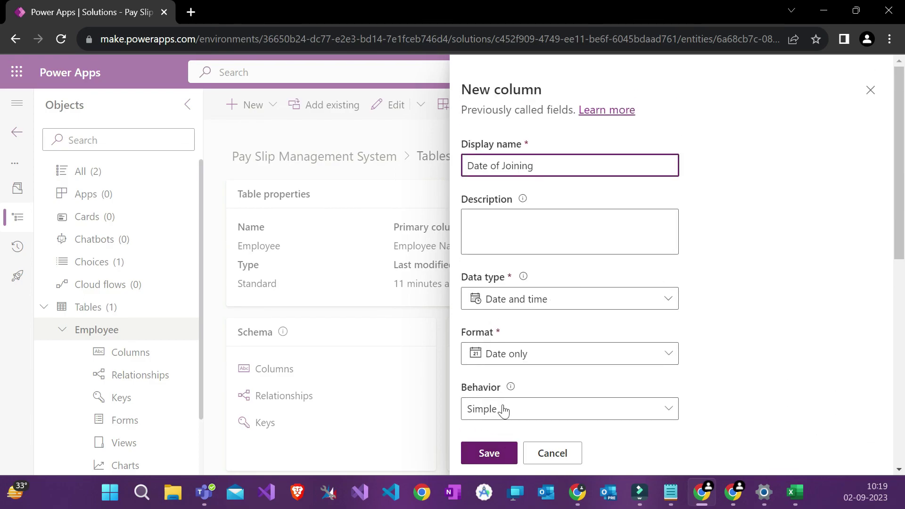
{"action": "left_click", "coordinate": [488, 453]}
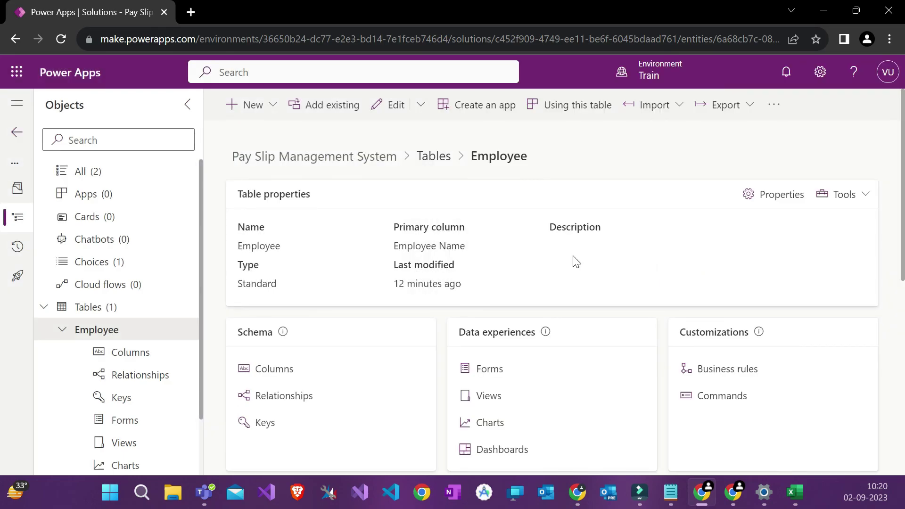
Step: Add a column named Email with the Text > Email data type and save it
{"action": "left_click", "coordinate": [253, 118]}
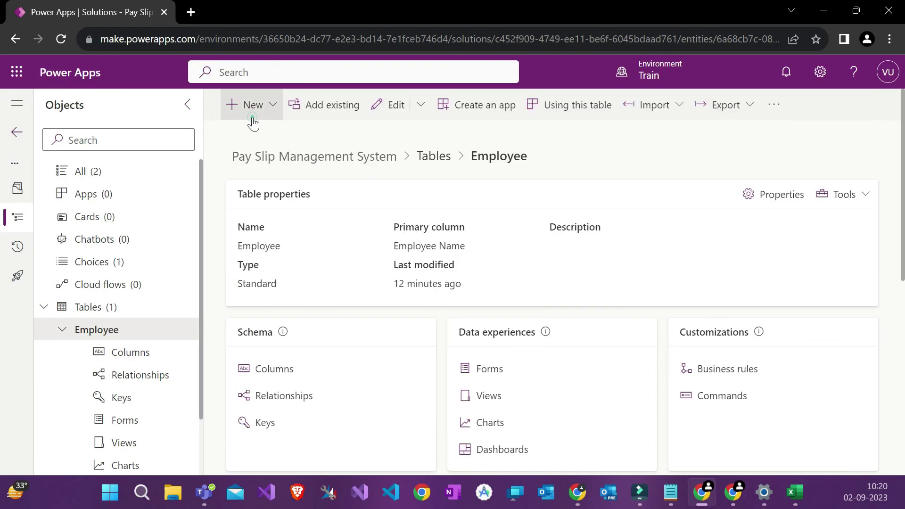
{"action": "left_click", "coordinate": [249, 106]}
{"action": "left_click", "coordinate": [244, 105]}
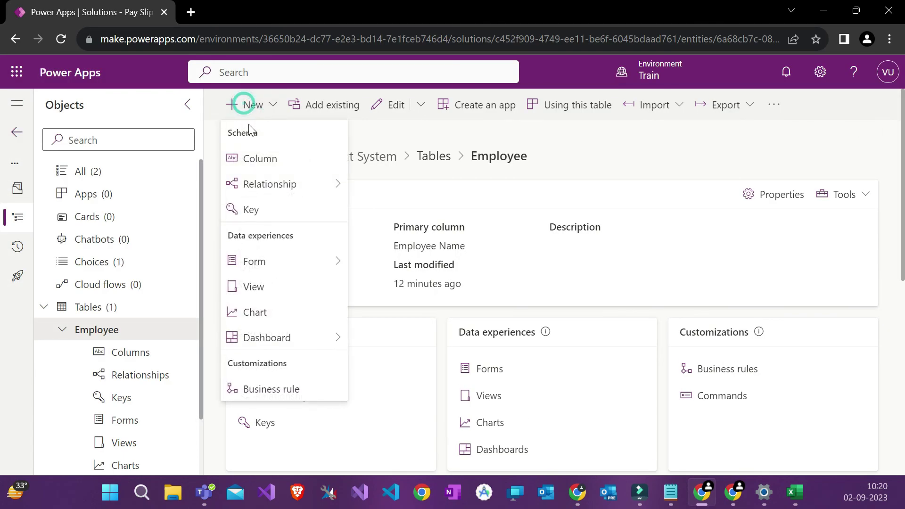
{"action": "left_click", "coordinate": [244, 155]}
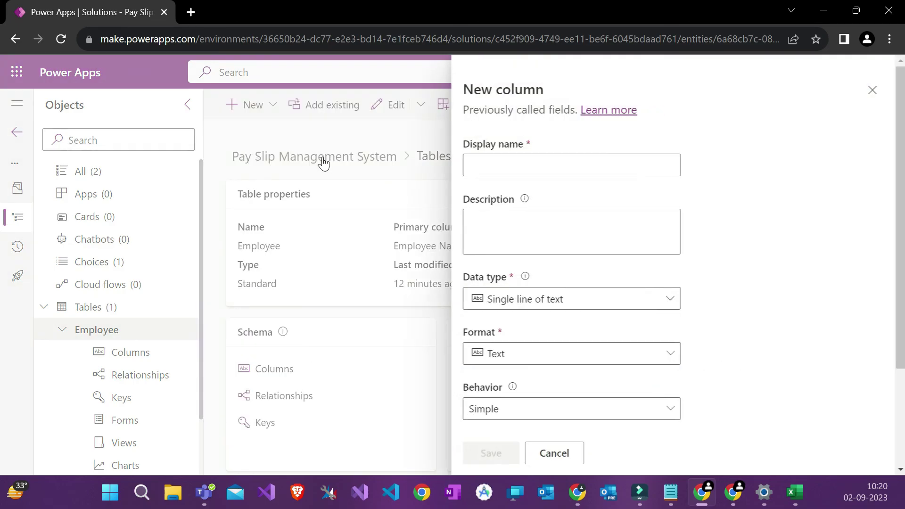
{"action": "left_click", "coordinate": [496, 162]}
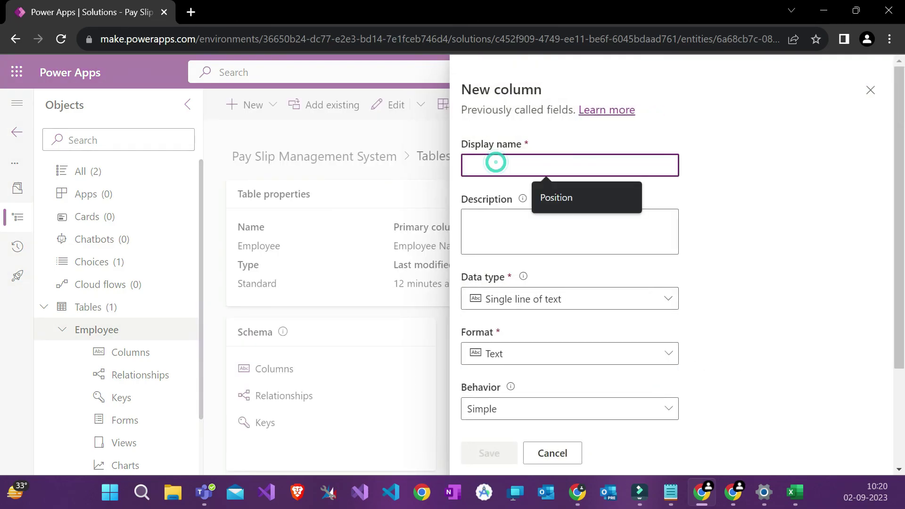
{"action": "type", "text": "Email"}
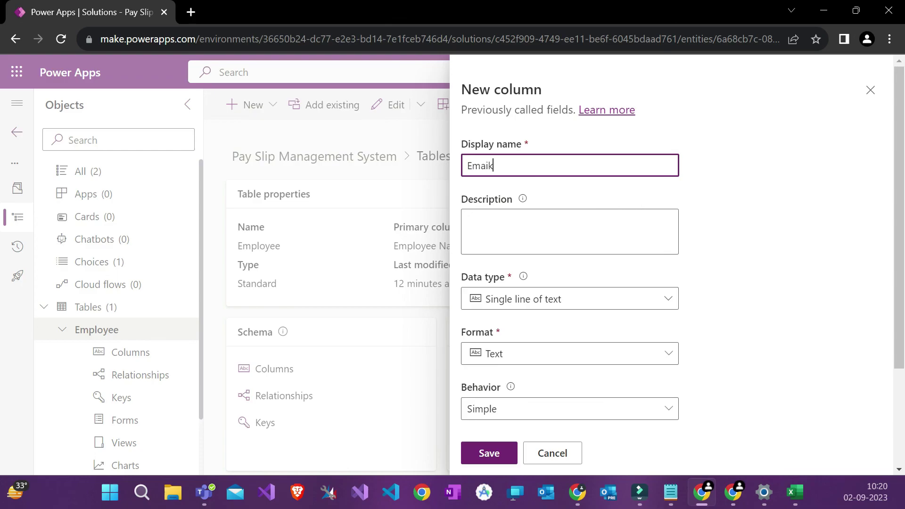
{"action": "scroll", "coordinate": [670, 264], "scroll_direction": "down", "scroll_amount": 3}
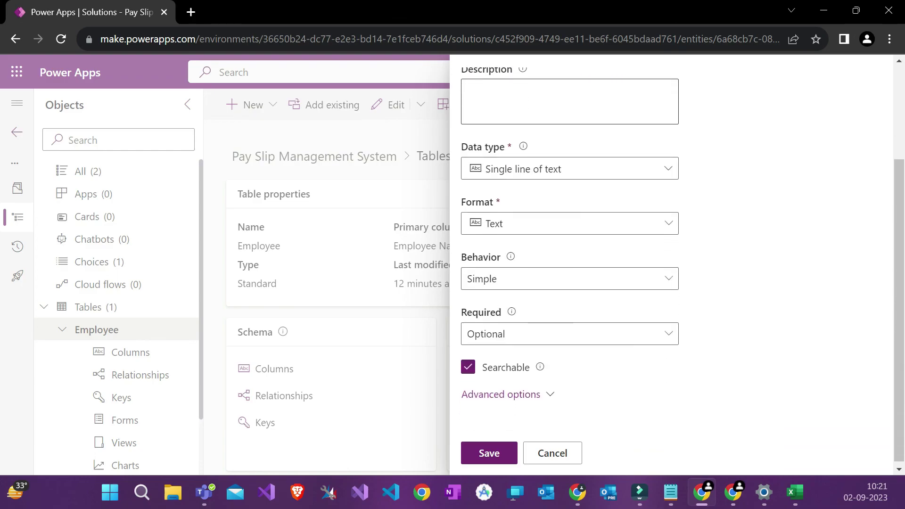
{"action": "left_click", "coordinate": [540, 171]}
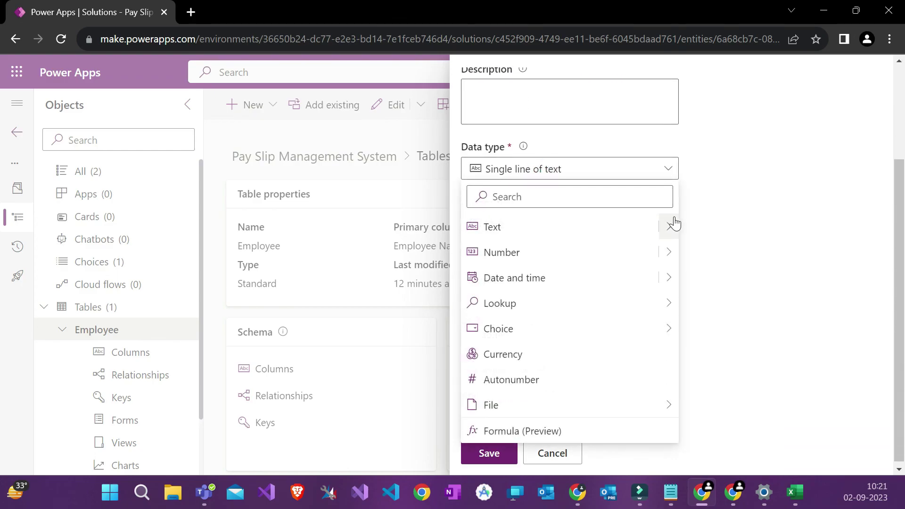
{"action": "mouse_move", "coordinate": [670, 227]}
{"action": "left_click", "coordinate": [726, 303]}
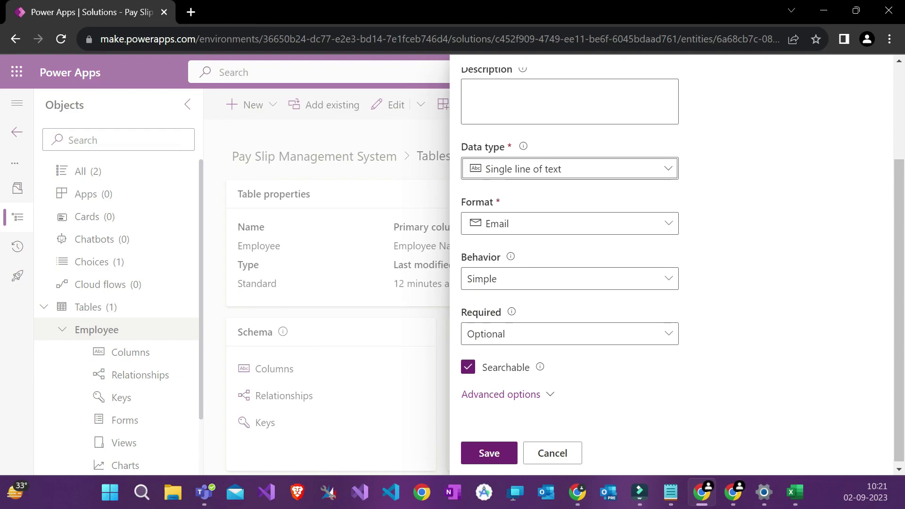
{"action": "left_click", "coordinate": [670, 492]}
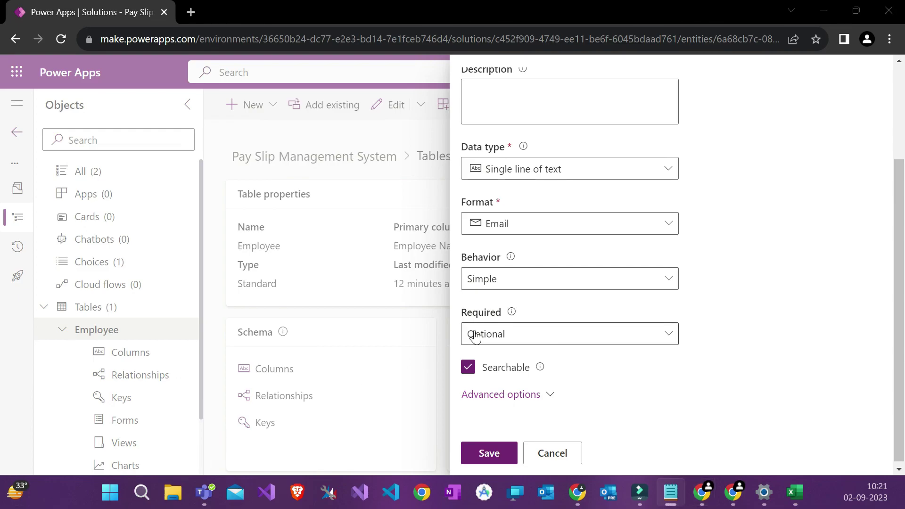
{"action": "left_click", "coordinate": [489, 453]}
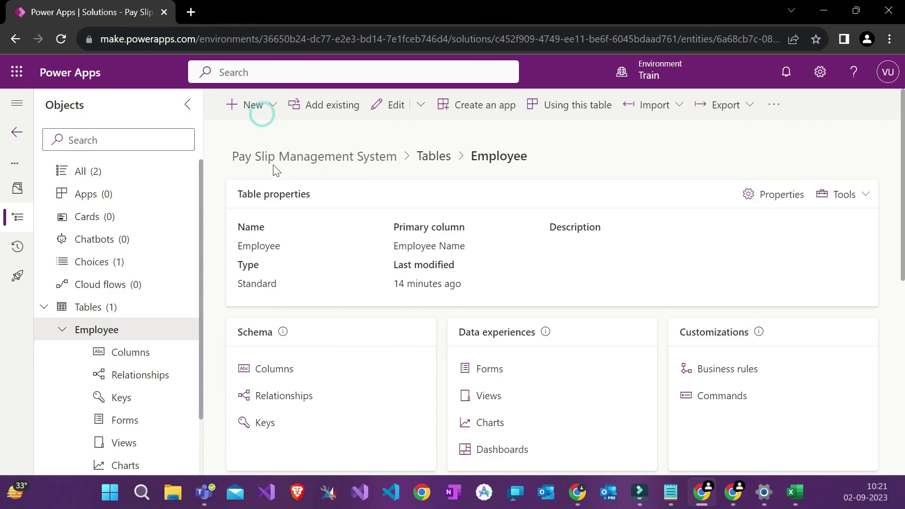
Step: Add a Phone single line of text column to the Employee table and save it
{"action": "left_click", "coordinate": [241, 105]}
{"action": "left_click", "coordinate": [258, 158]}
{"action": "left_click", "coordinate": [250, 106]}
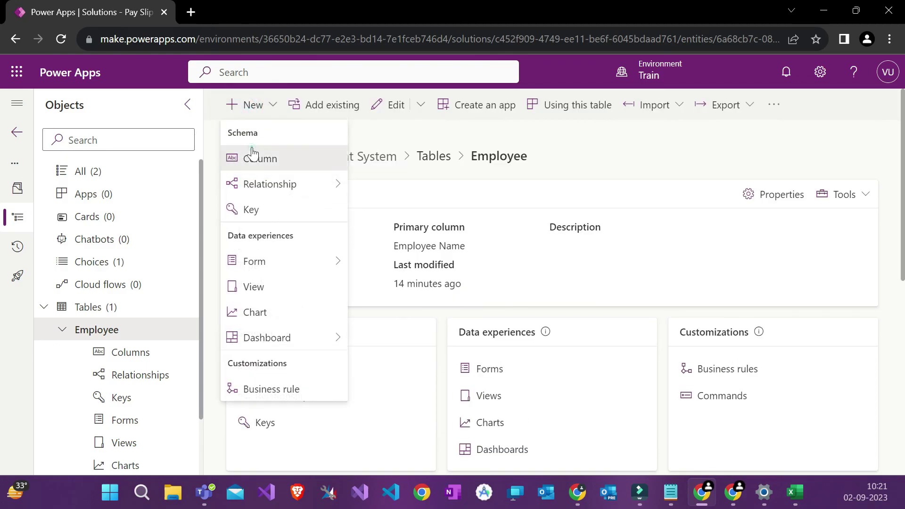
{"action": "left_click", "coordinate": [253, 155]}
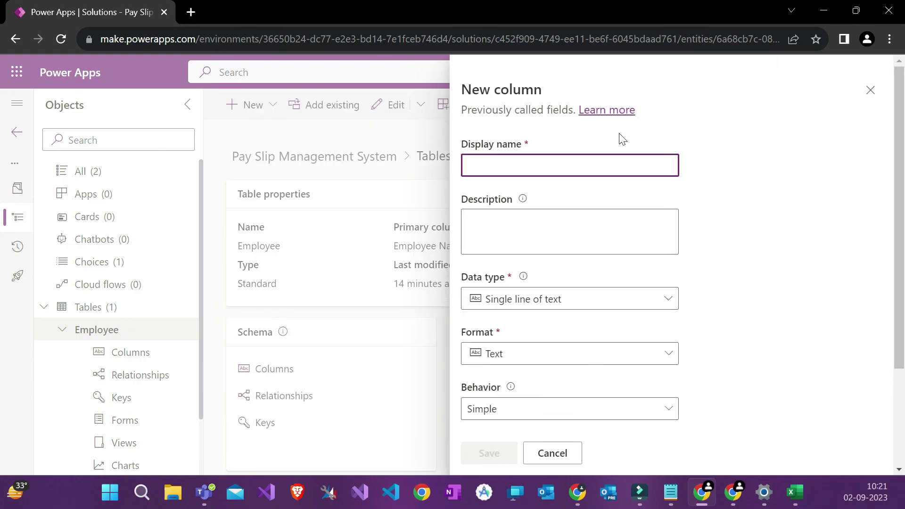
{"action": "type", "text": "Phone"}
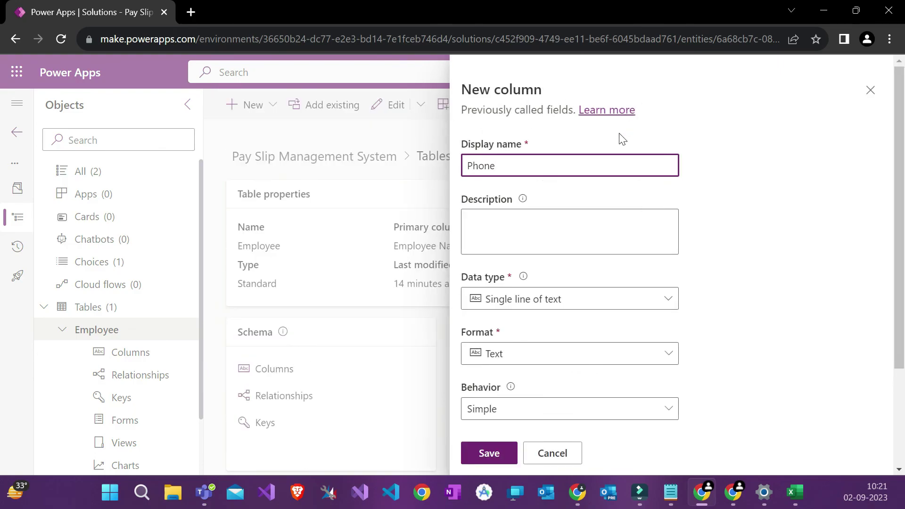
{"action": "key", "text": "alt+Tab"}
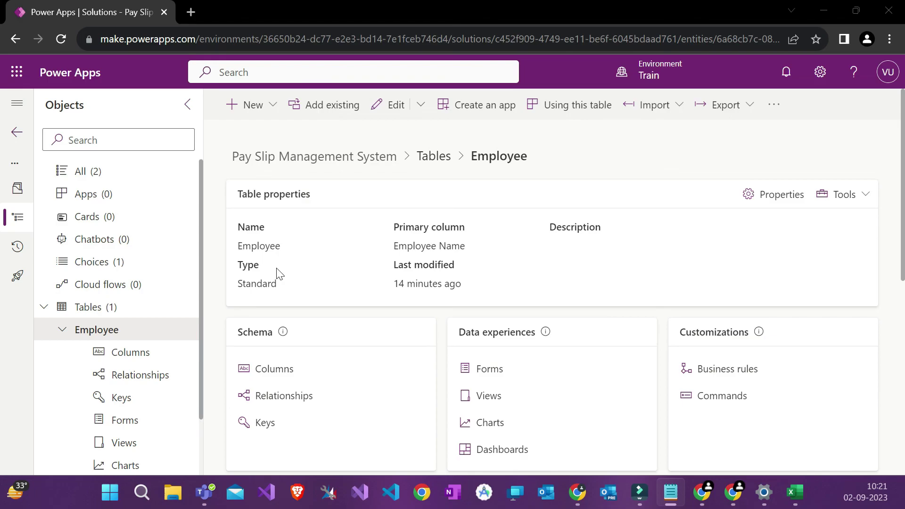
Step: Add and save a State single line of text column, then go back to the solution's tables
{"action": "left_click", "coordinate": [249, 118]}
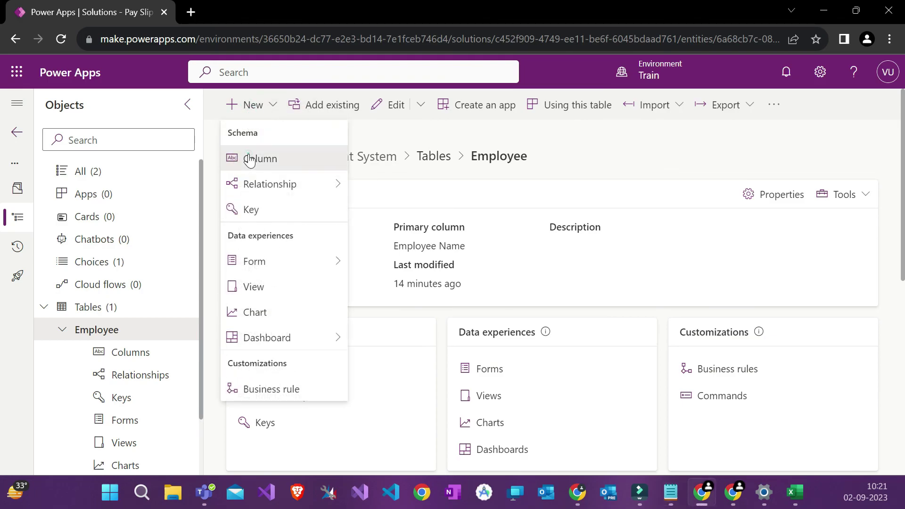
{"action": "left_click", "coordinate": [250, 157]}
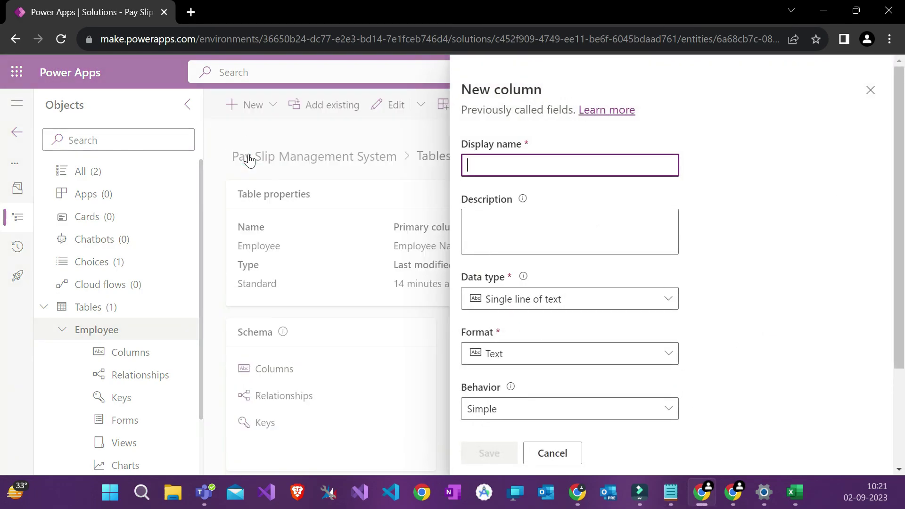
{"action": "type", "text": "Srta"}
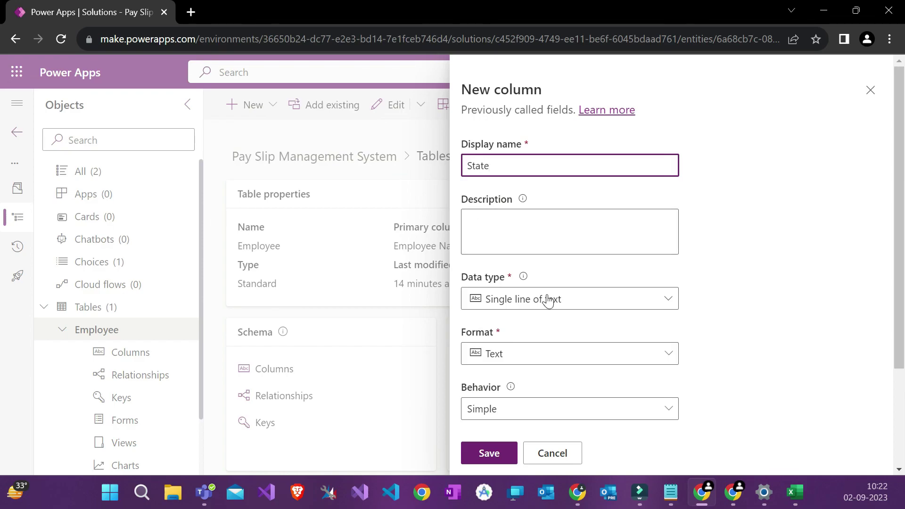
{"action": "scroll", "coordinate": [550, 295], "scroll_direction": "down", "scroll_amount": 3}
{"action": "scroll", "coordinate": [552, 292], "scroll_direction": "up", "scroll_amount": 2}
{"action": "scroll", "coordinate": [553, 293], "scroll_direction": "down", "scroll_amount": 3}
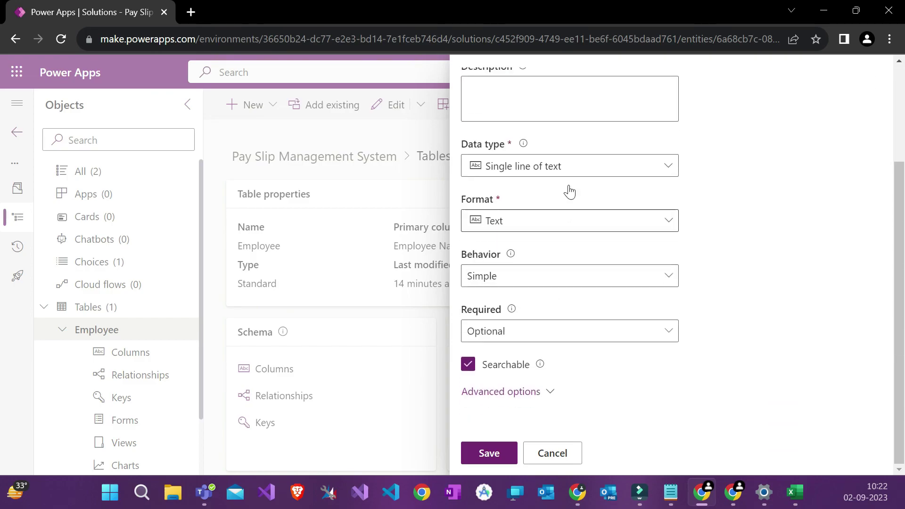
{"action": "left_click", "coordinate": [489, 453]}
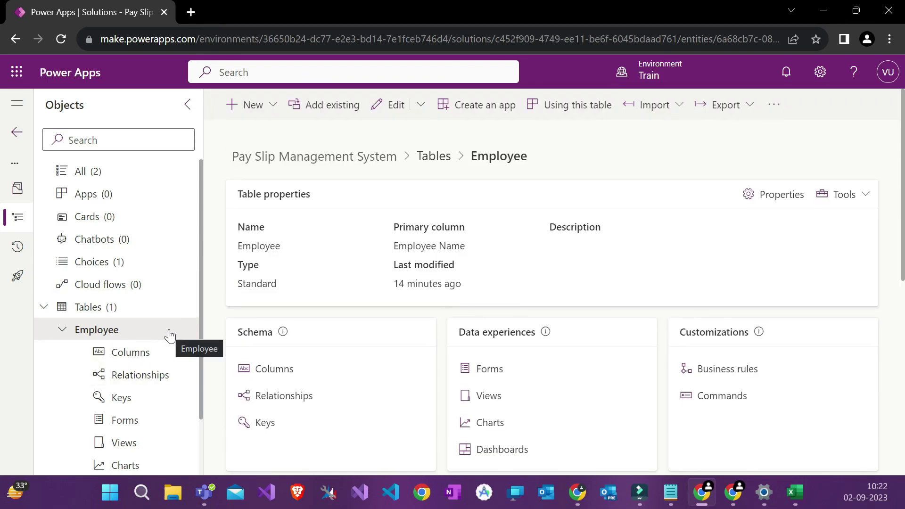
{"action": "left_click", "coordinate": [141, 308]}
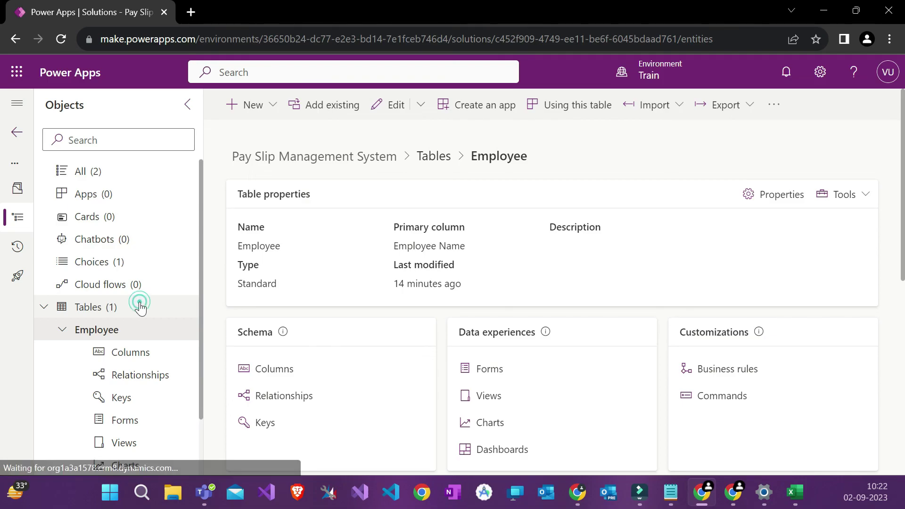